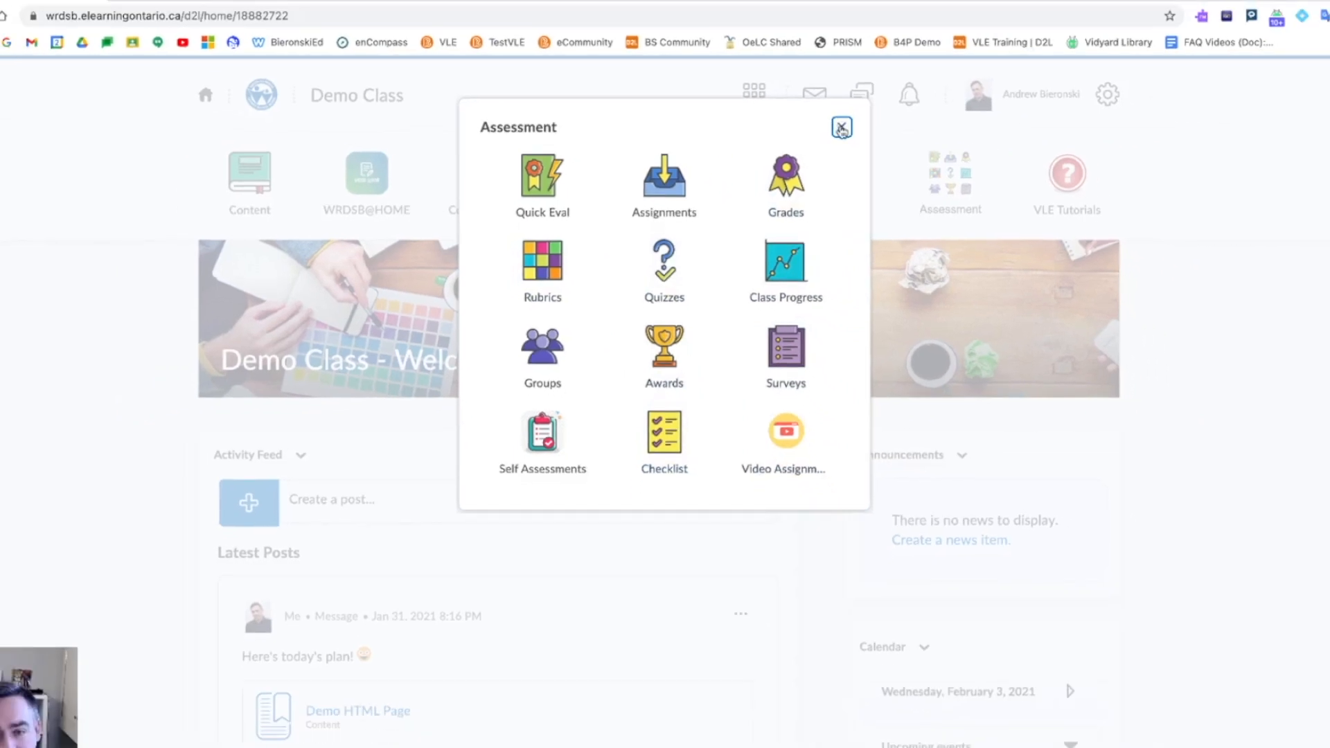
left_click(913, 90)
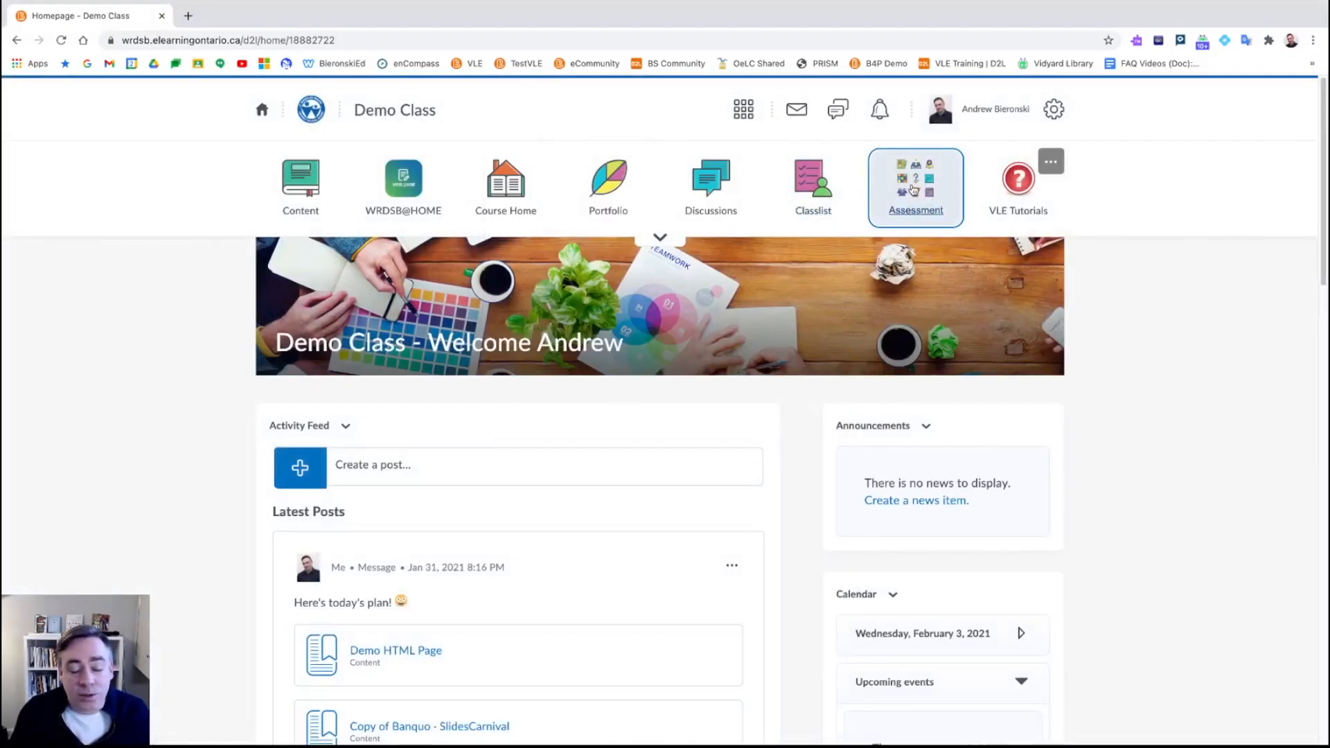
left_click(1051, 161)
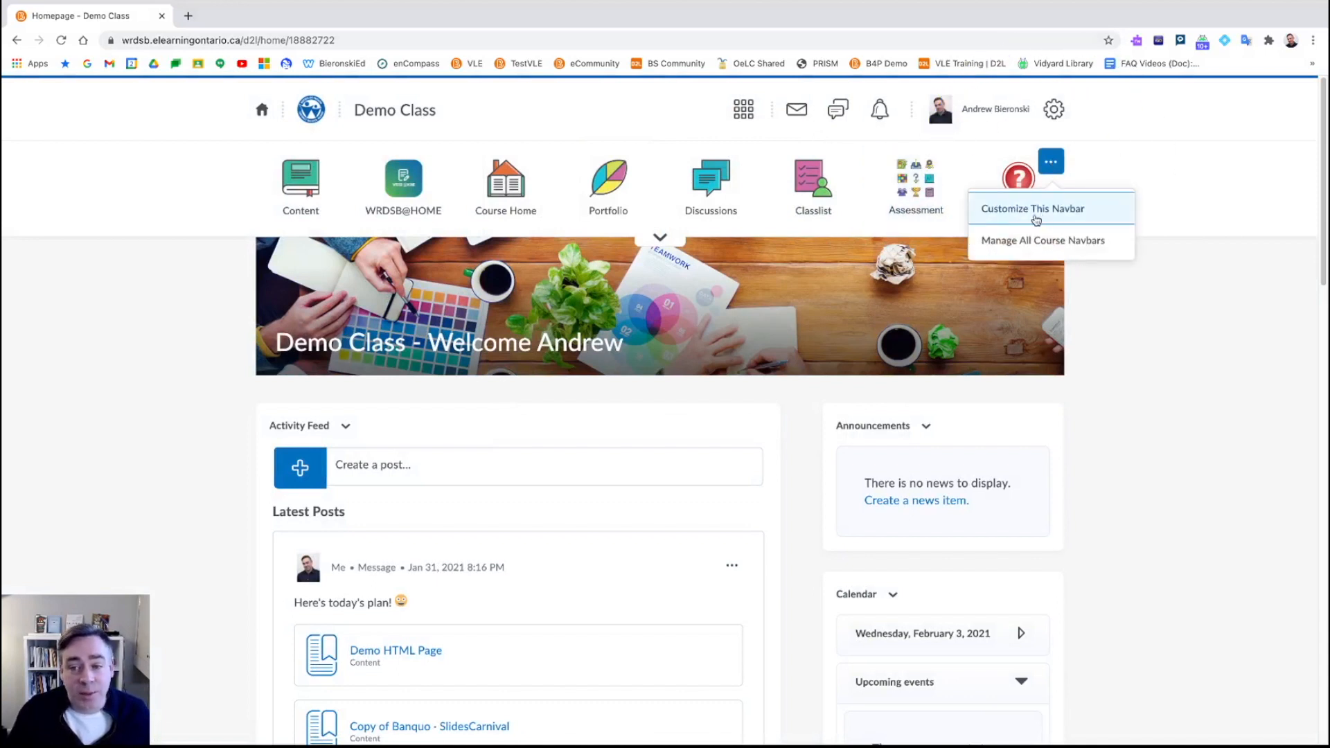
left_click(1168, 166)
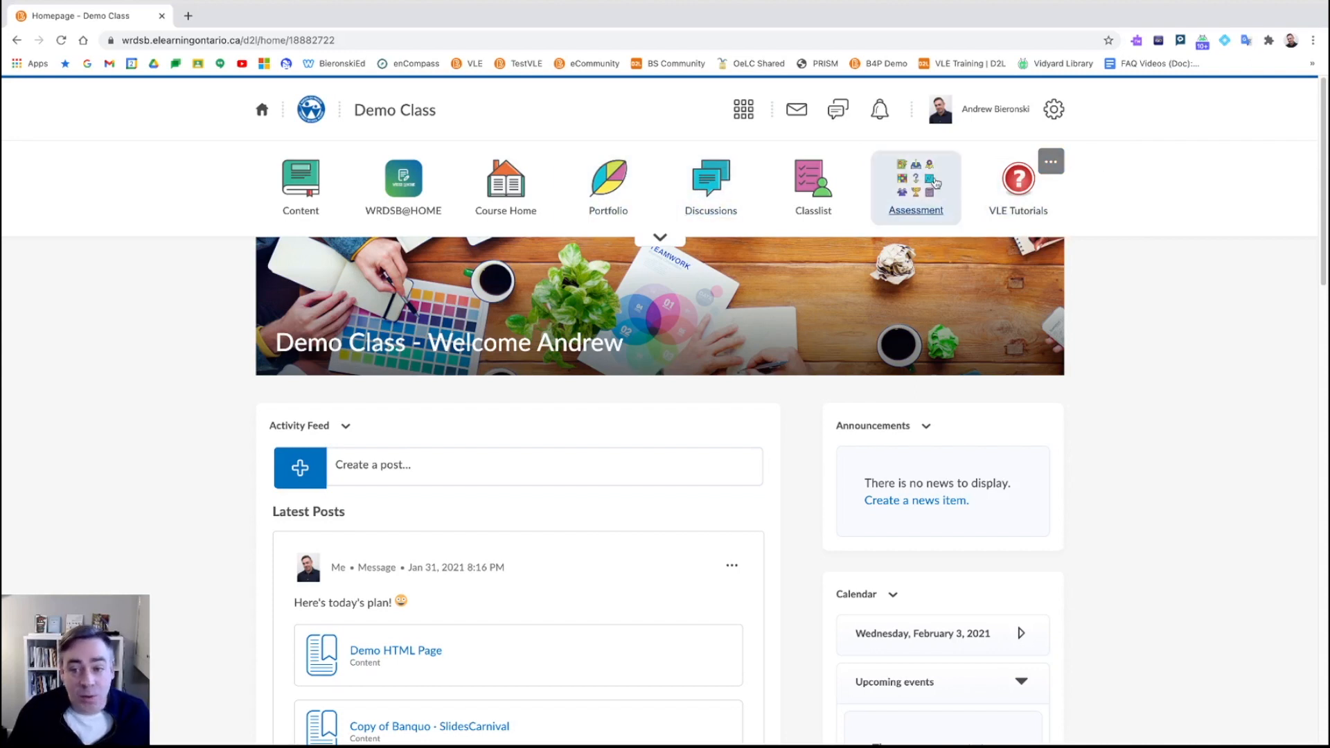
Step: Go to the class's Grades tool from the Assessment group and open its Setup Wizard
left_click(916, 205)
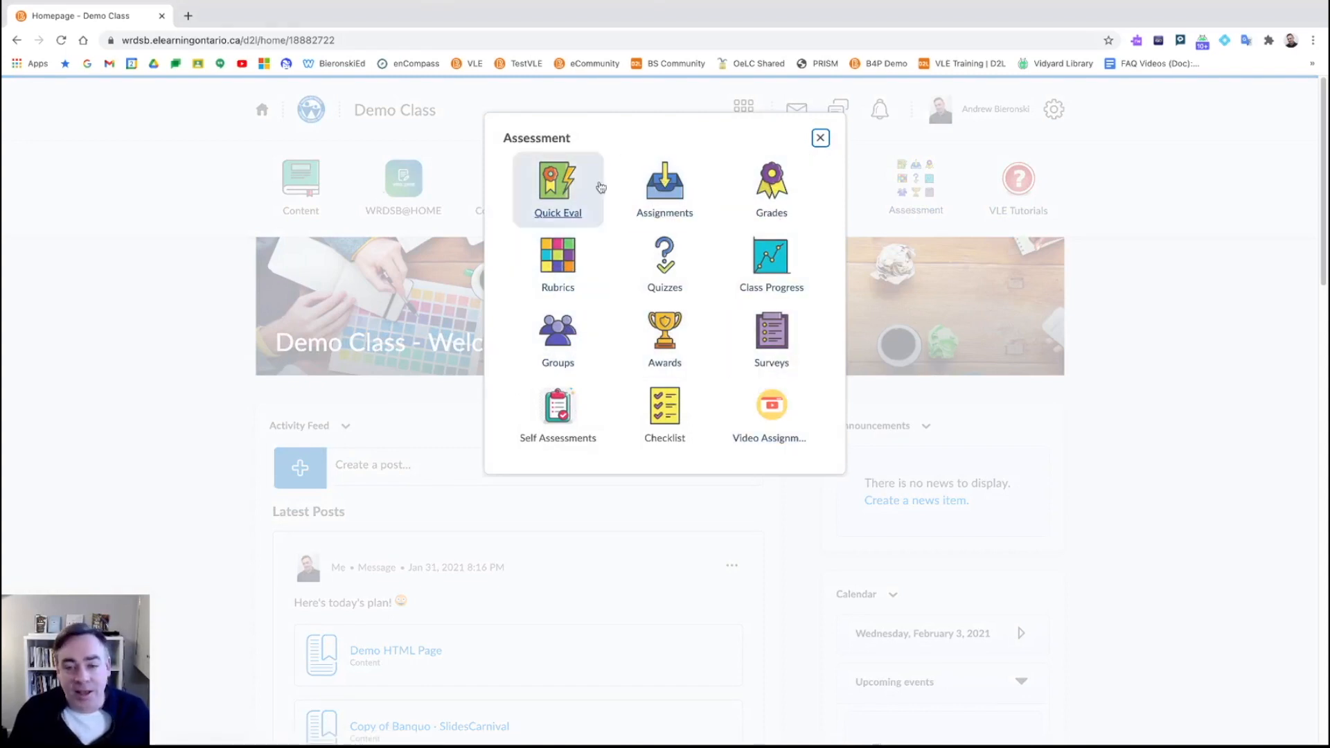
left_click(818, 139)
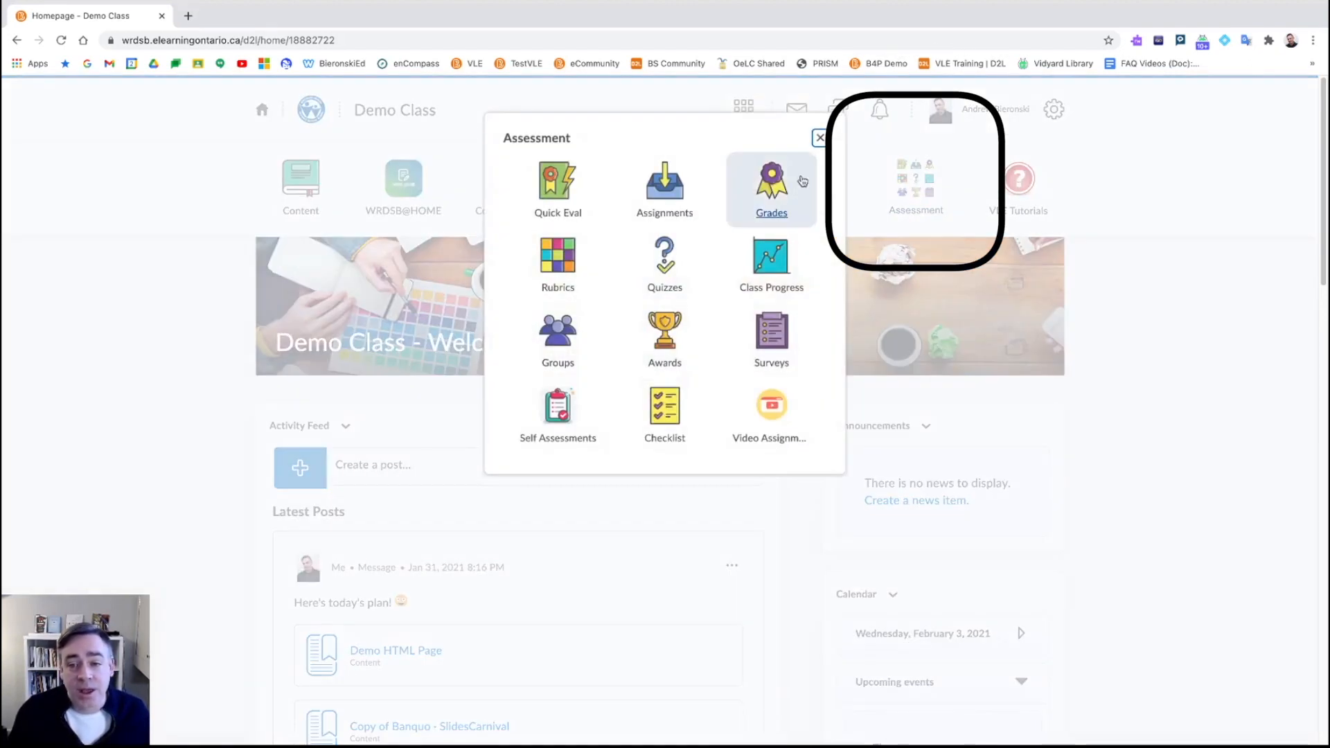
left_click(777, 196)
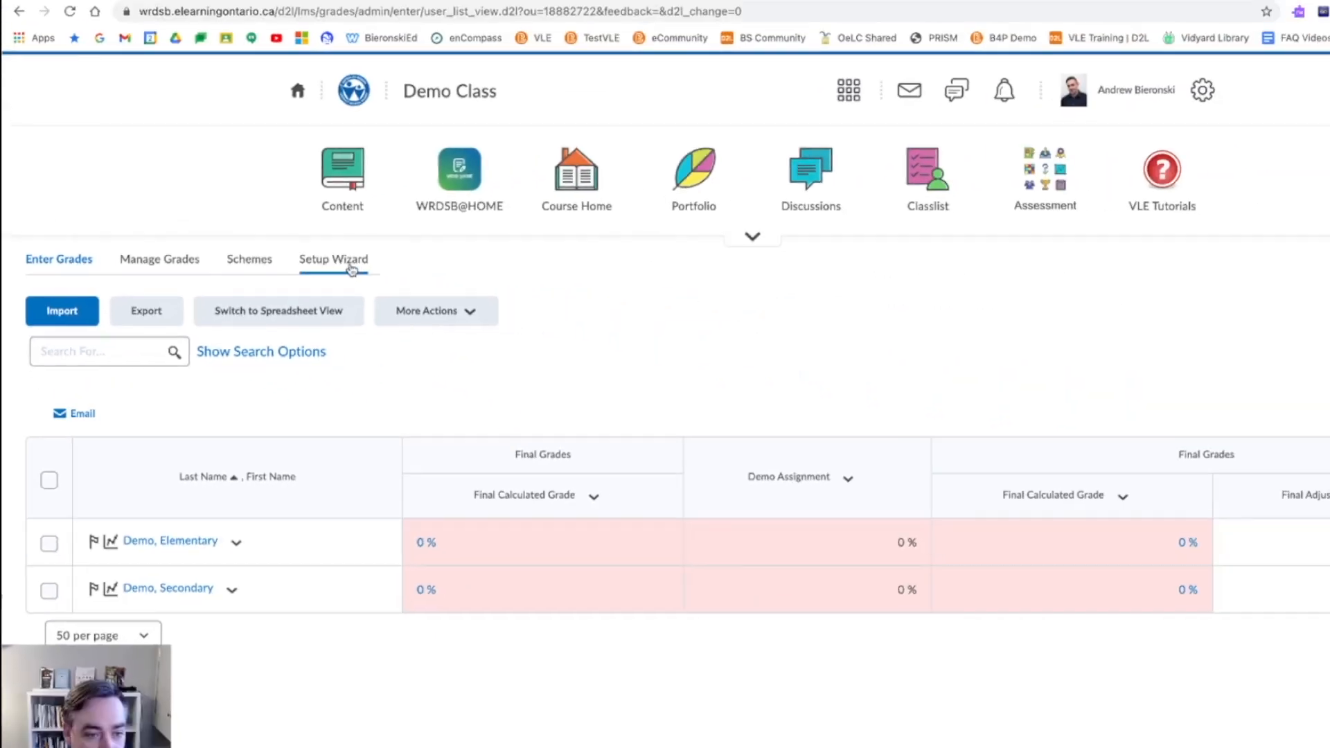
left_click(307, 264)
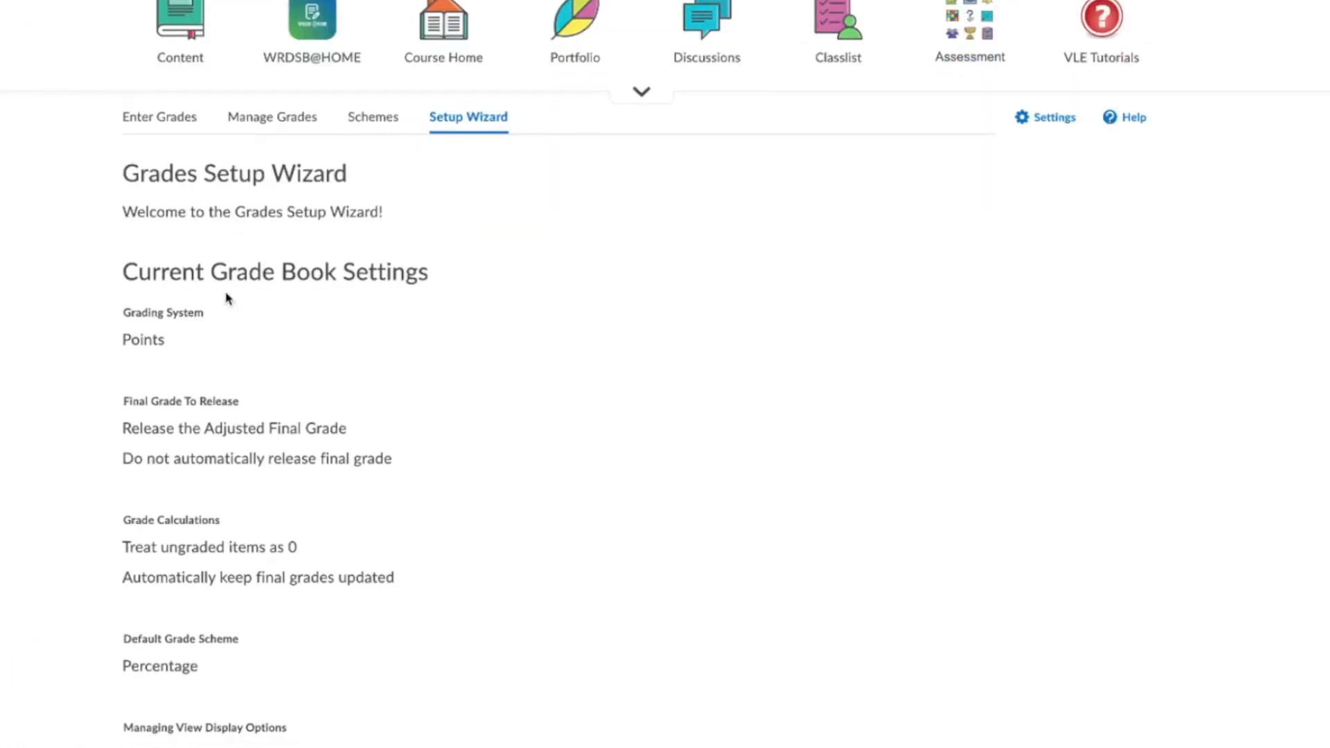
Step: Review the current grade book settings and start the Grades Setup Wizard
scroll(227, 284, "down", 2)
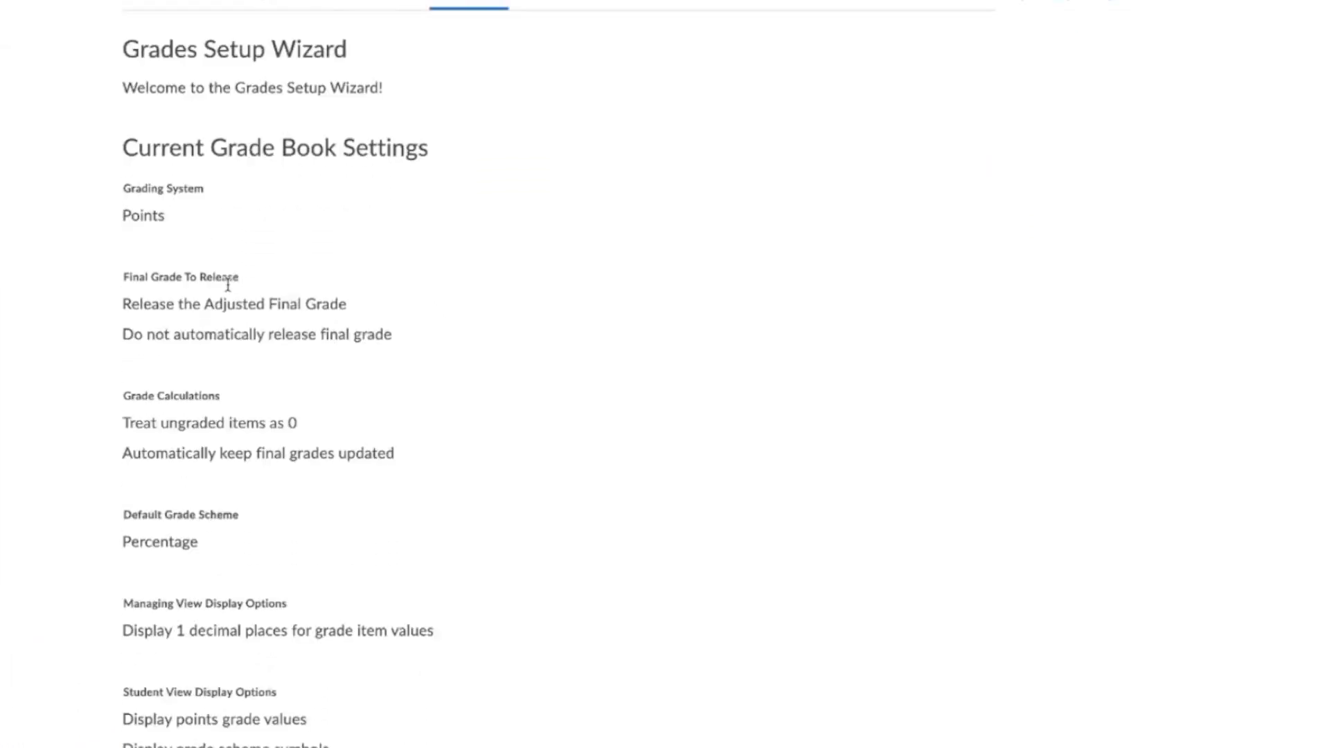
scroll(227, 284, "down", 2)
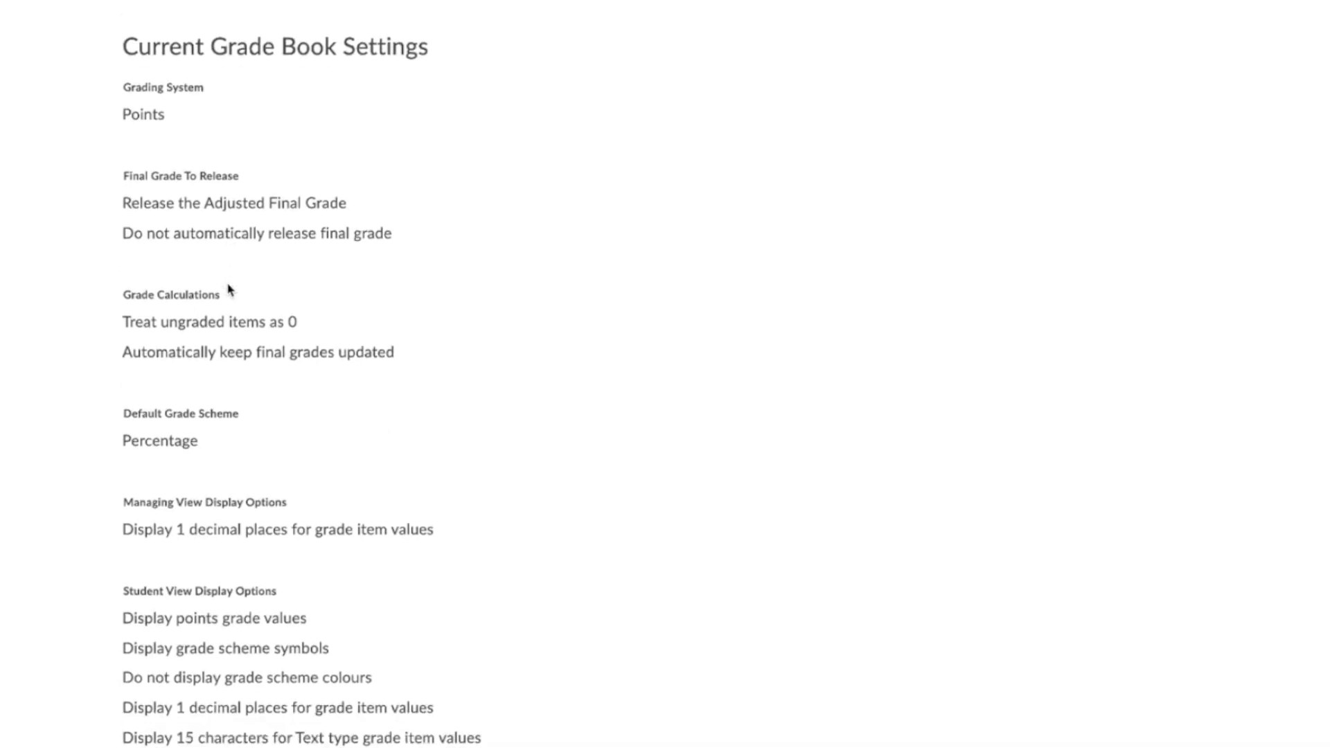
scroll(228, 290, "up", 5)
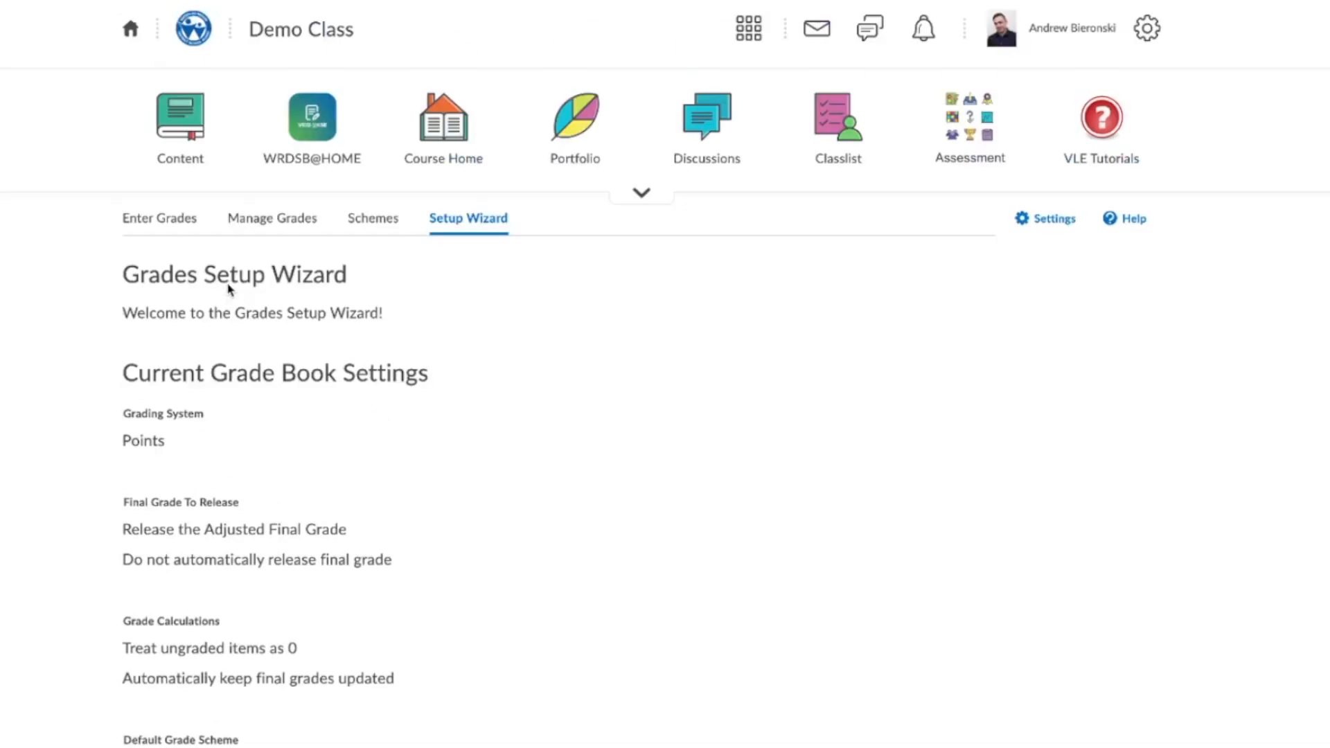
scroll(211, 260, "down", 1)
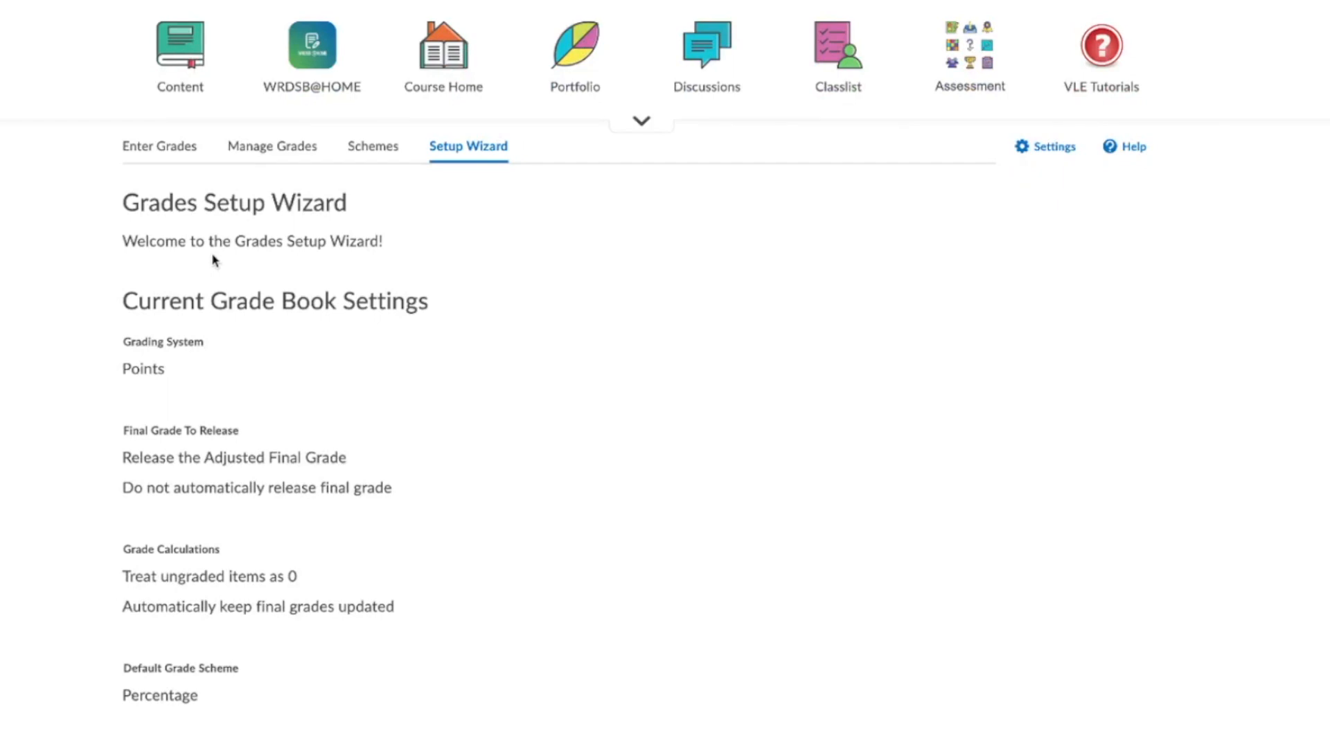
scroll(213, 260, "down", 3)
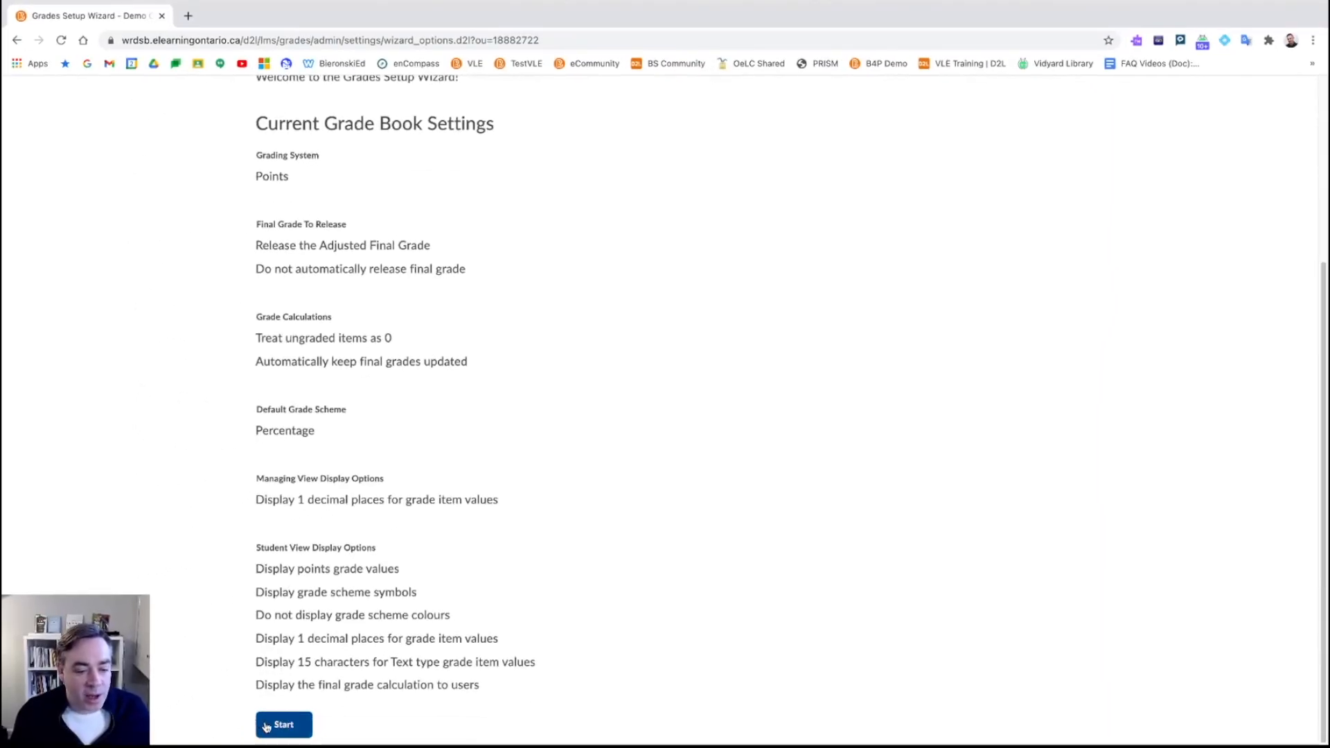
left_click(266, 726)
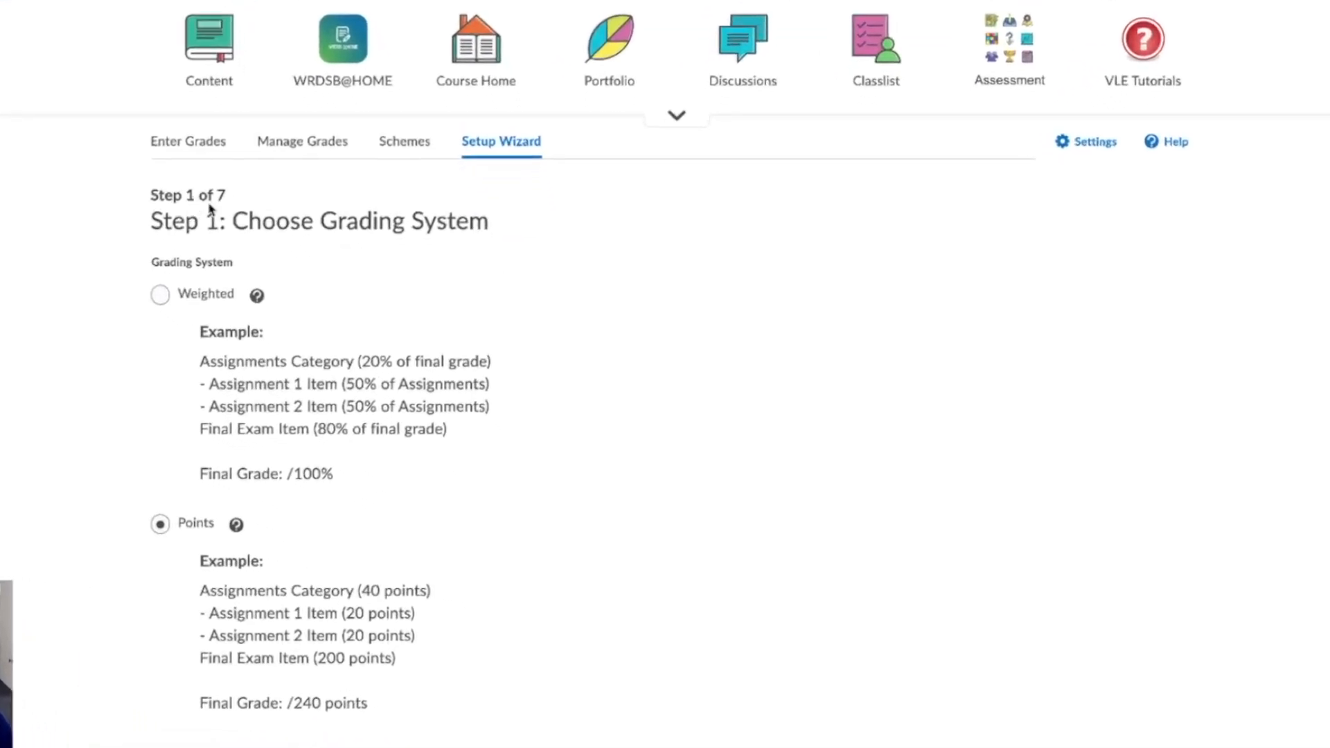
Step: Read the help on the Weighted grading system, choose Weighted and continue to the final grade release settings
scroll(333, 216, "down", 1)
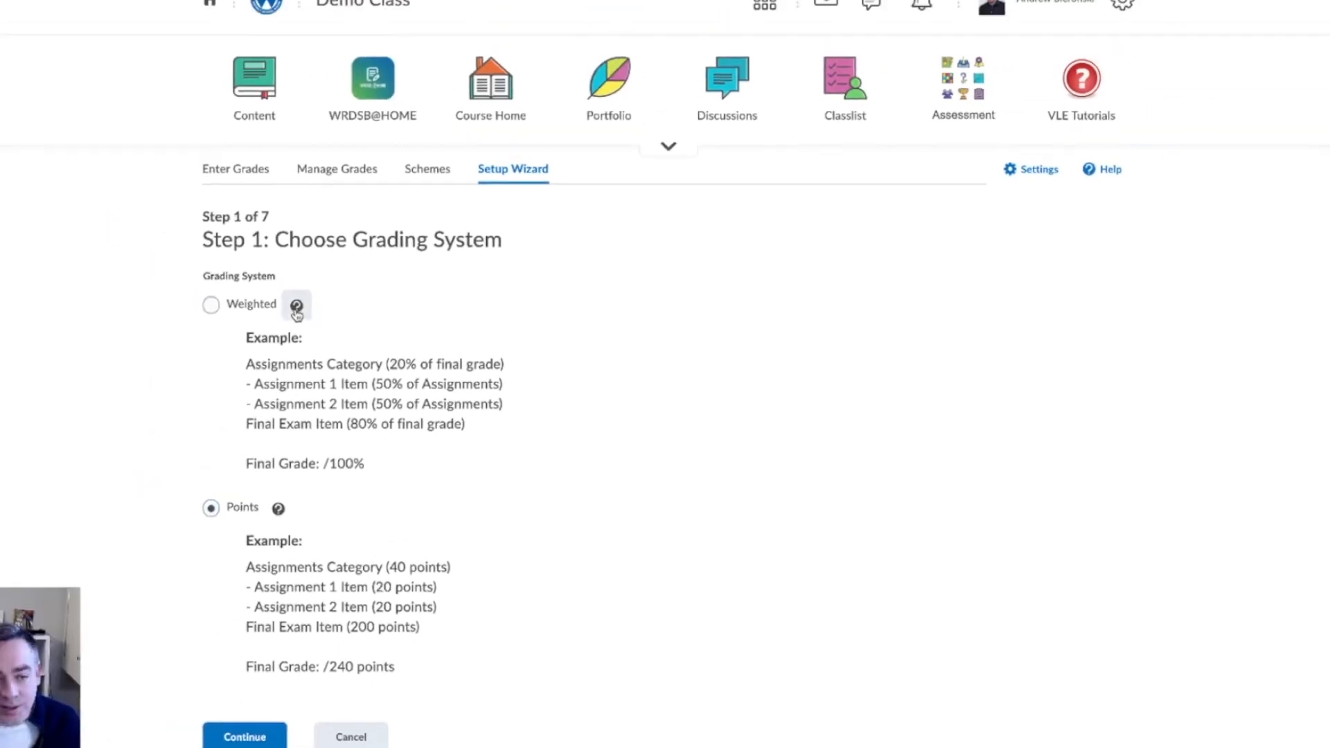
left_click(291, 301)
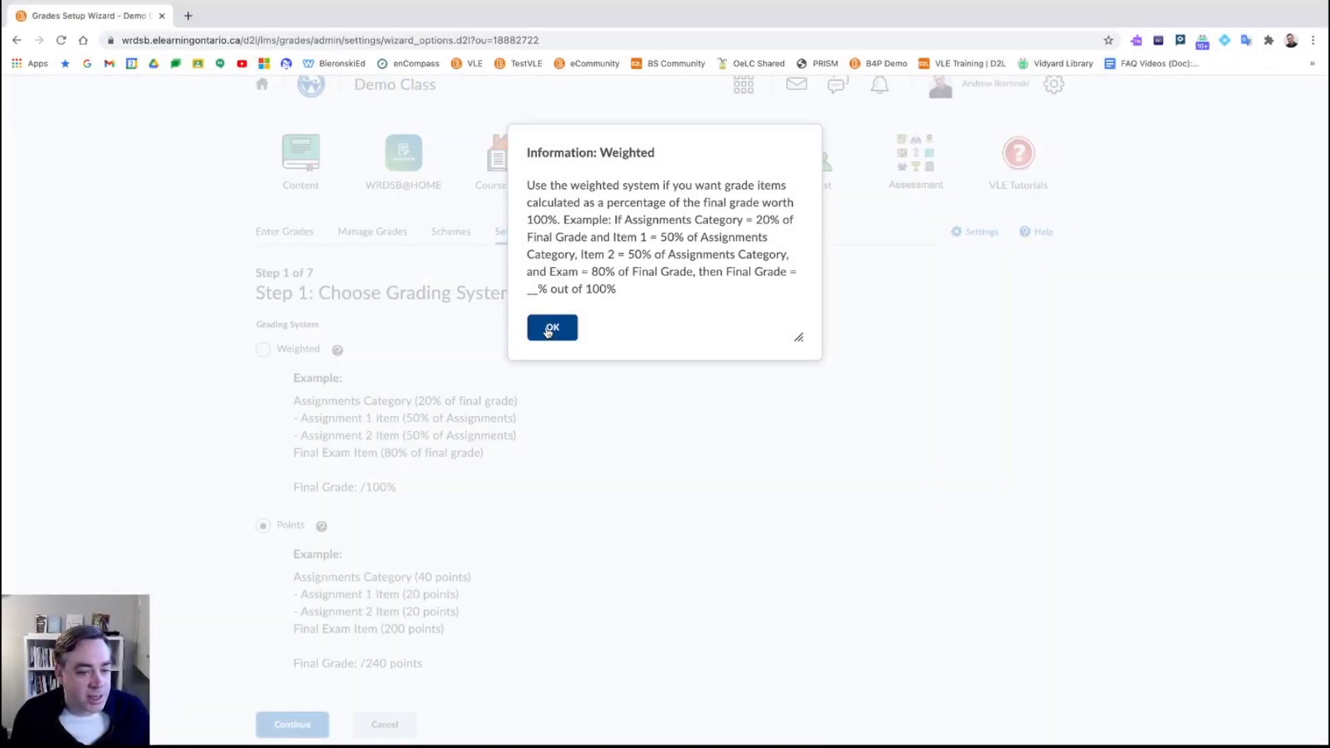
left_click(550, 330)
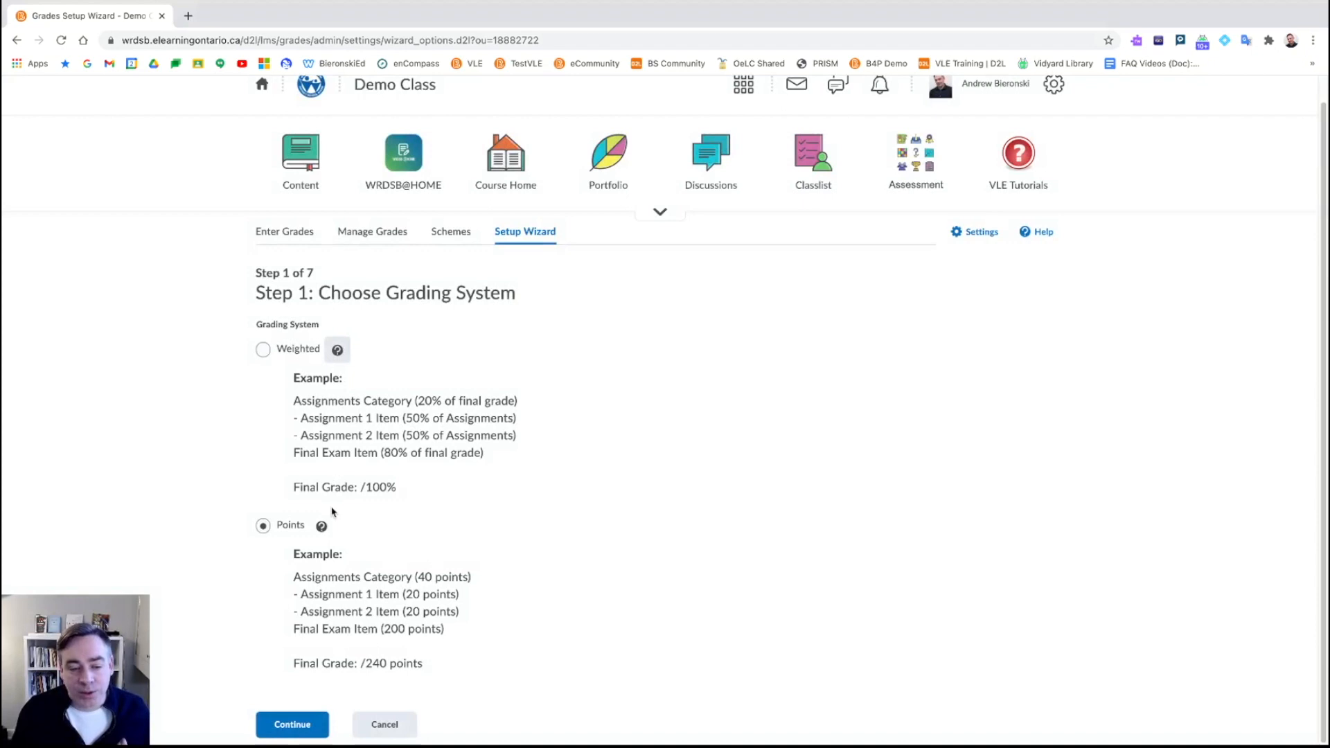
left_click(263, 350)
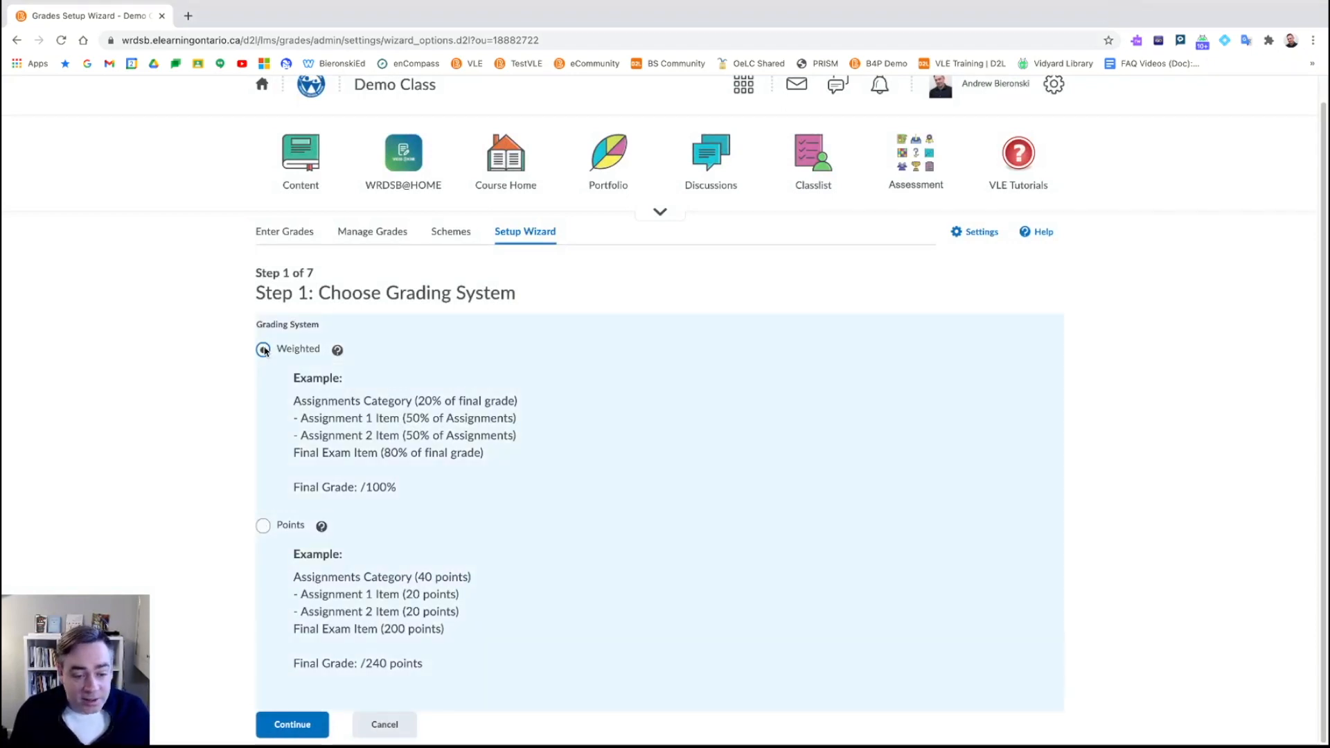
left_click(297, 723)
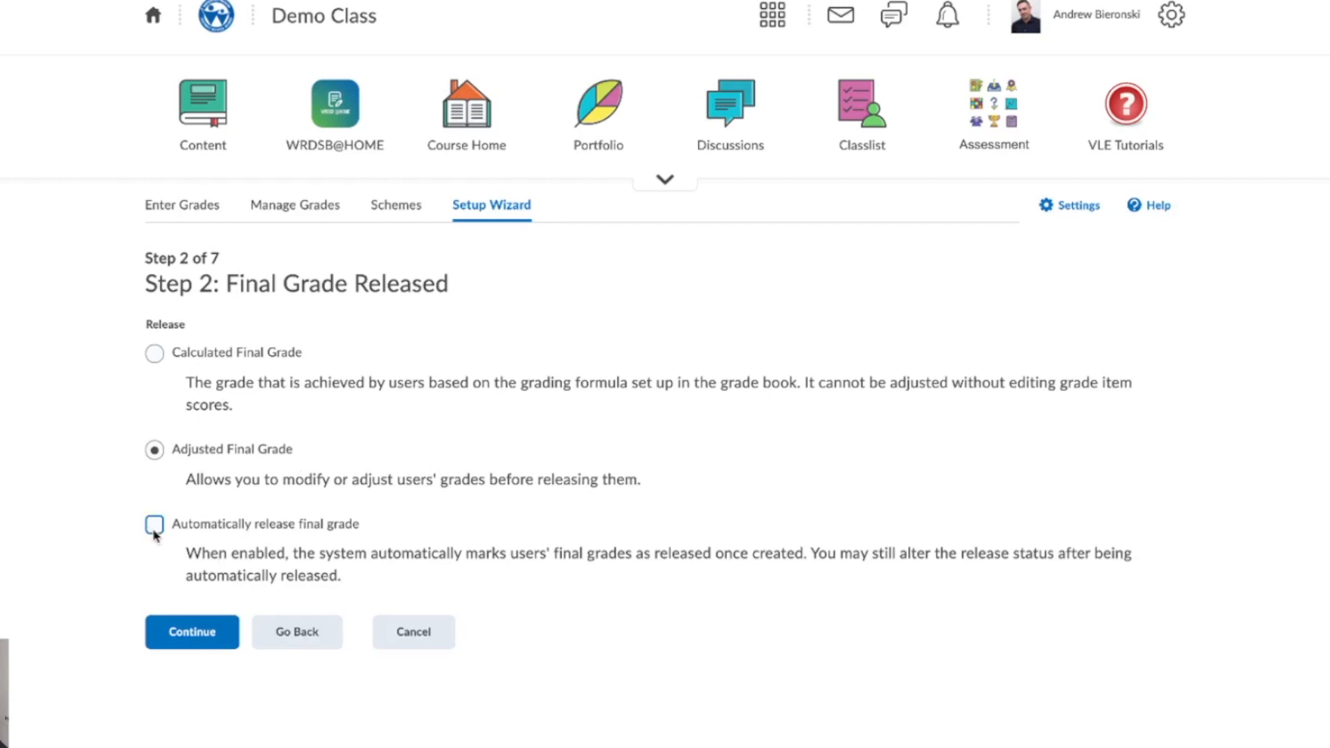
Step: Accept Adjusted Final Grade without automatic release, and set the grade calculations to drop ungraded items
left_click(193, 647)
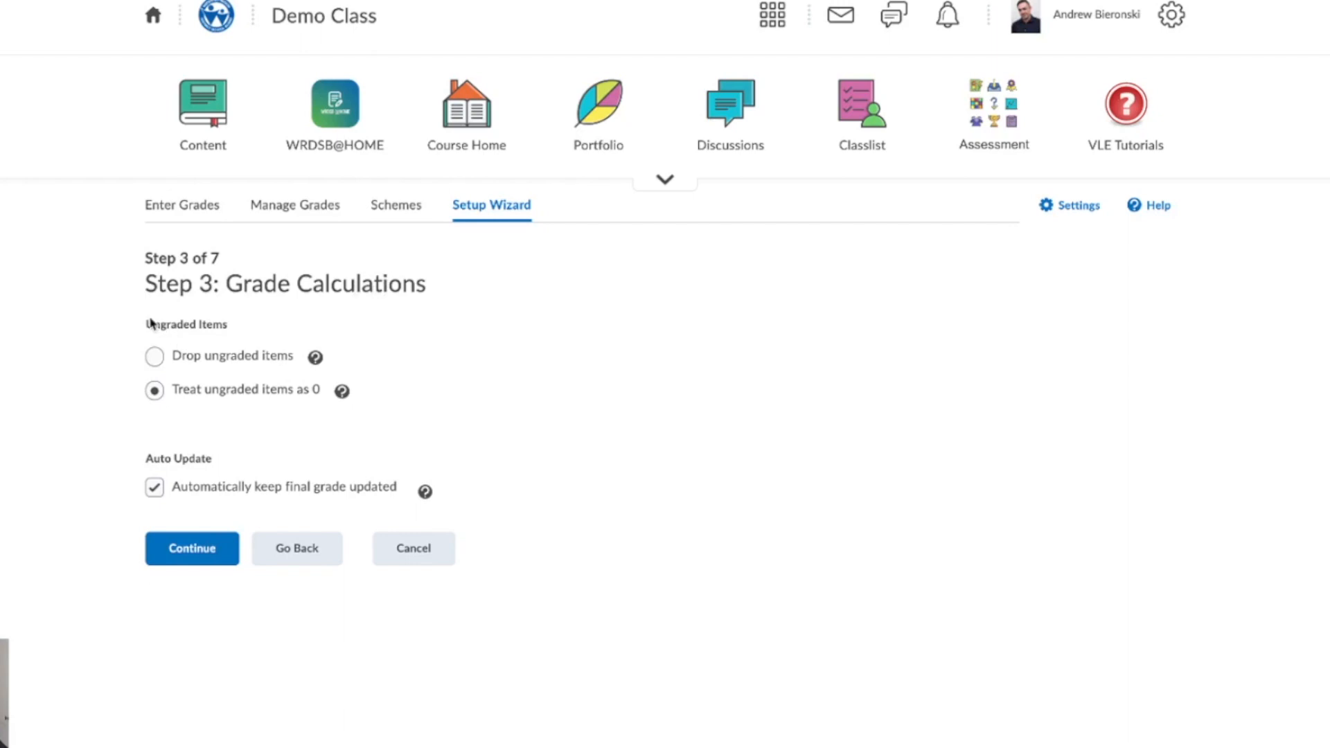
left_click(154, 357)
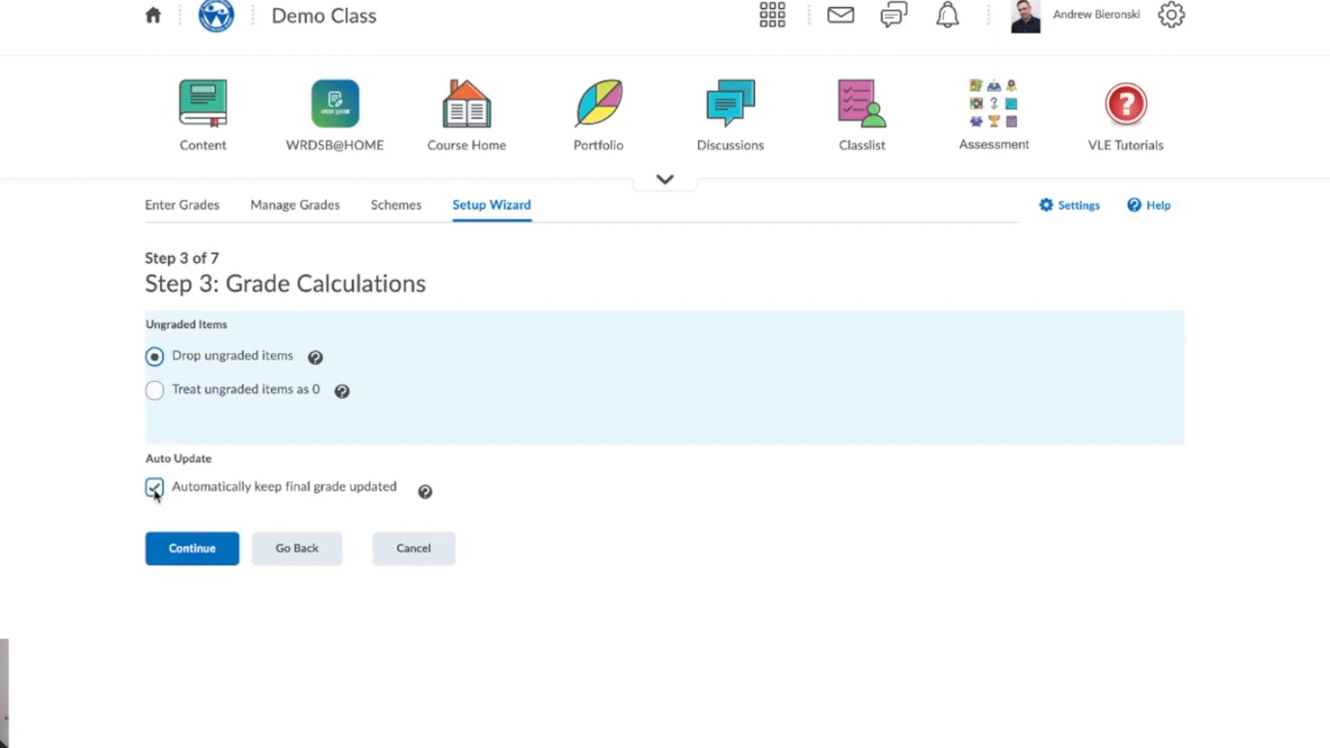
left_click(183, 554)
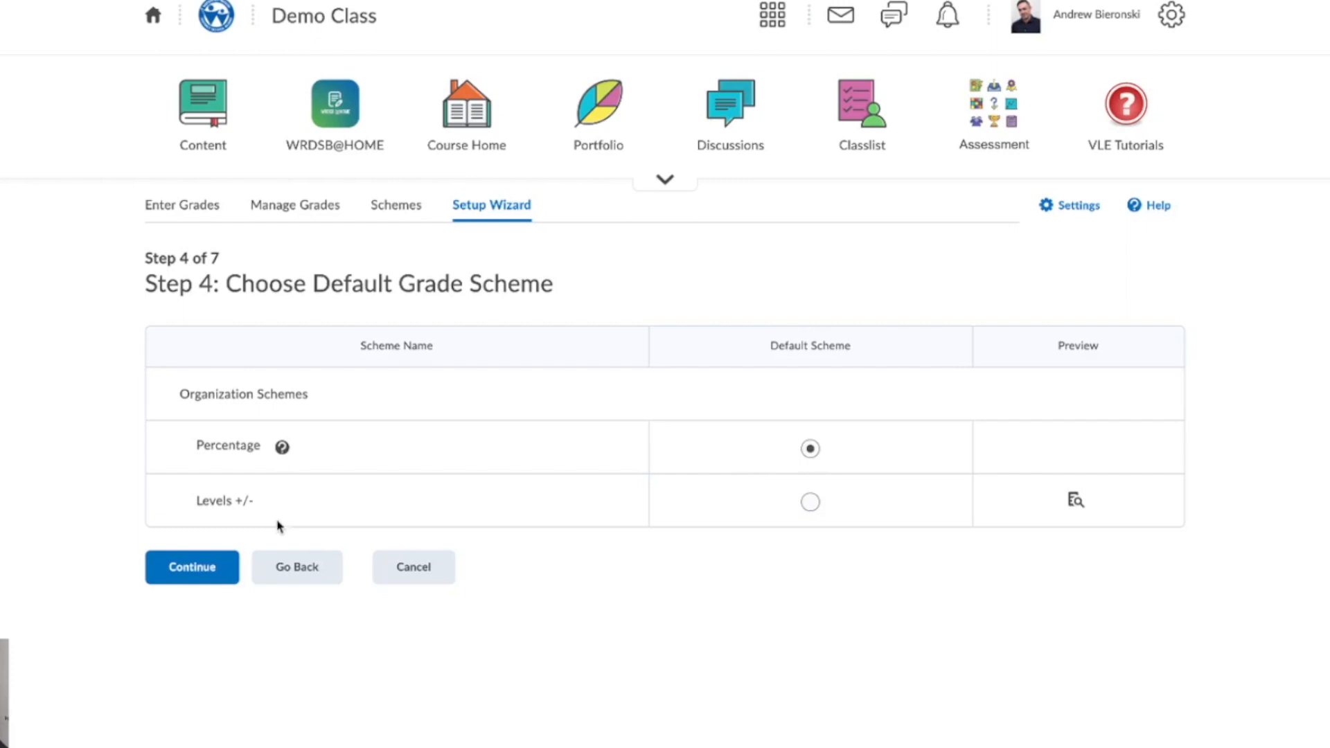
Step: Preview the Levels +/- grade scheme and examine its symbols, start percentages, colours and assigned values
left_click(1076, 501)
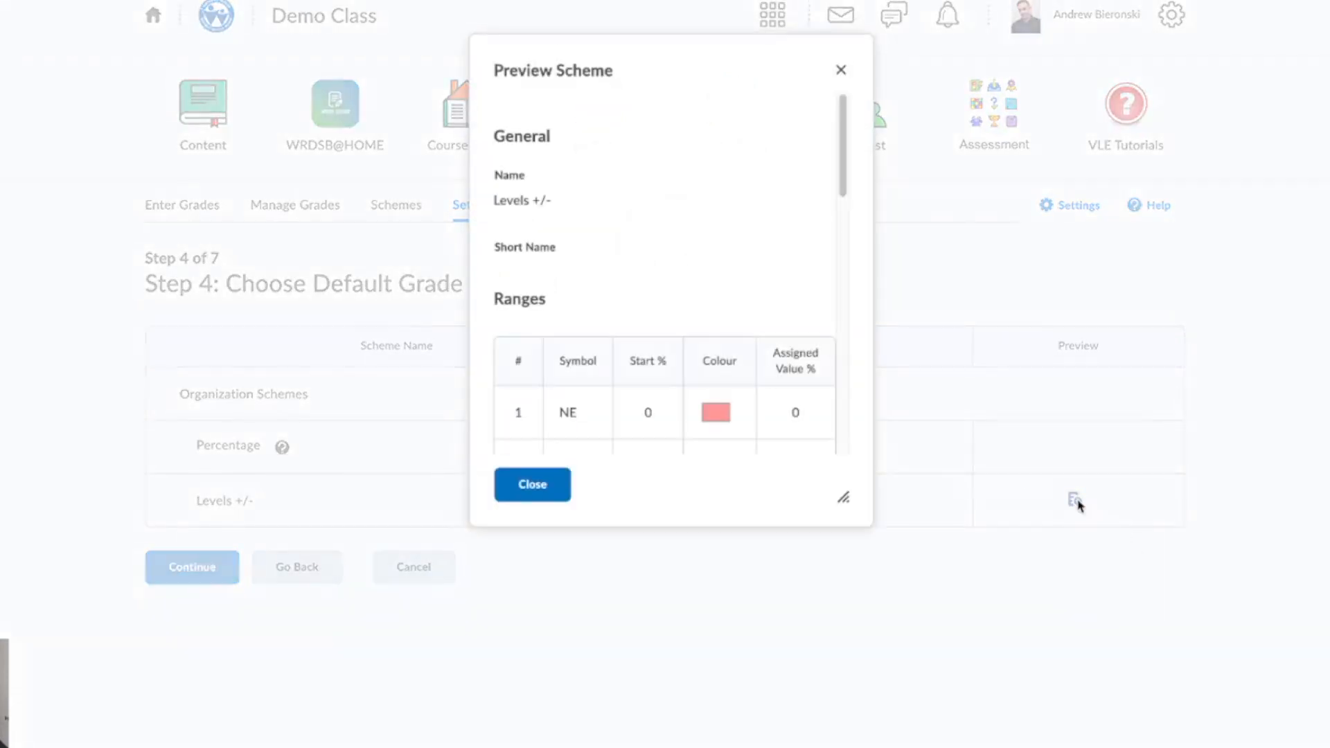
left_click_drag(843, 498, 923, 543)
scroll(834, 437, "down", 2)
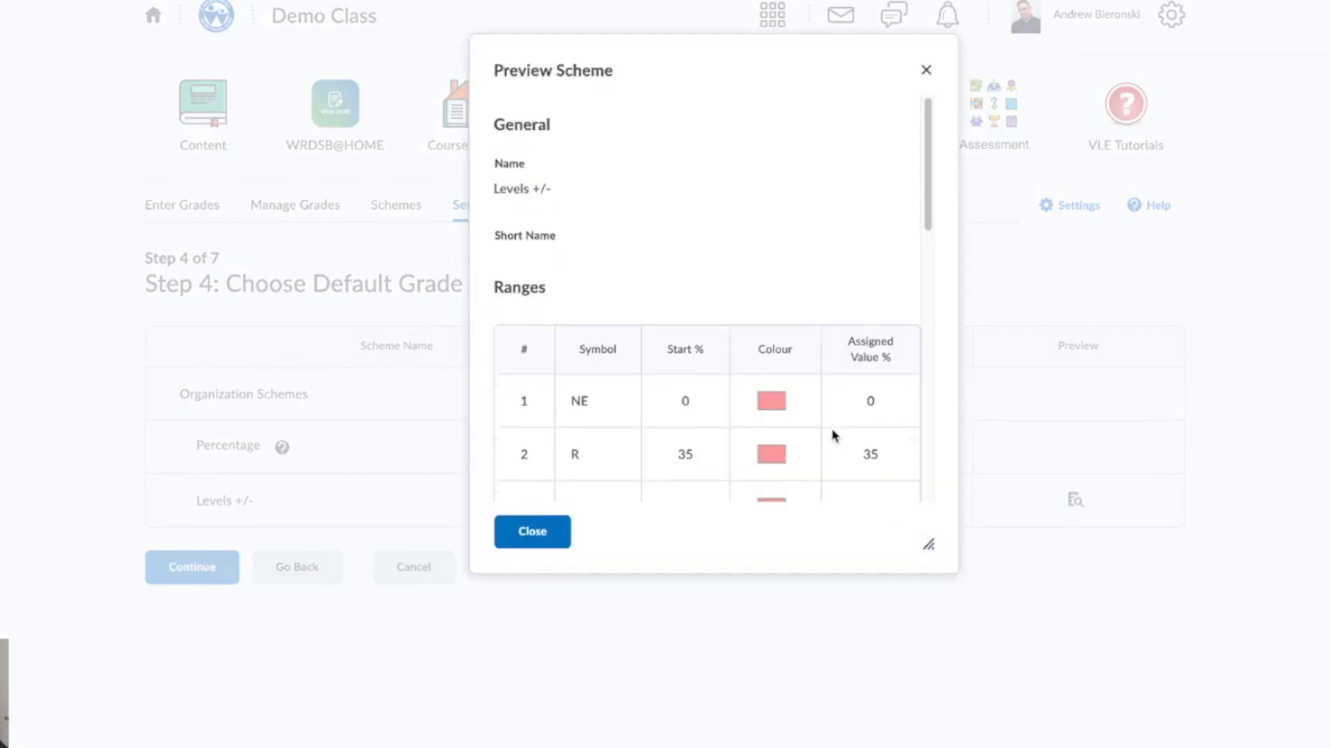
scroll(623, 362, "down", 1)
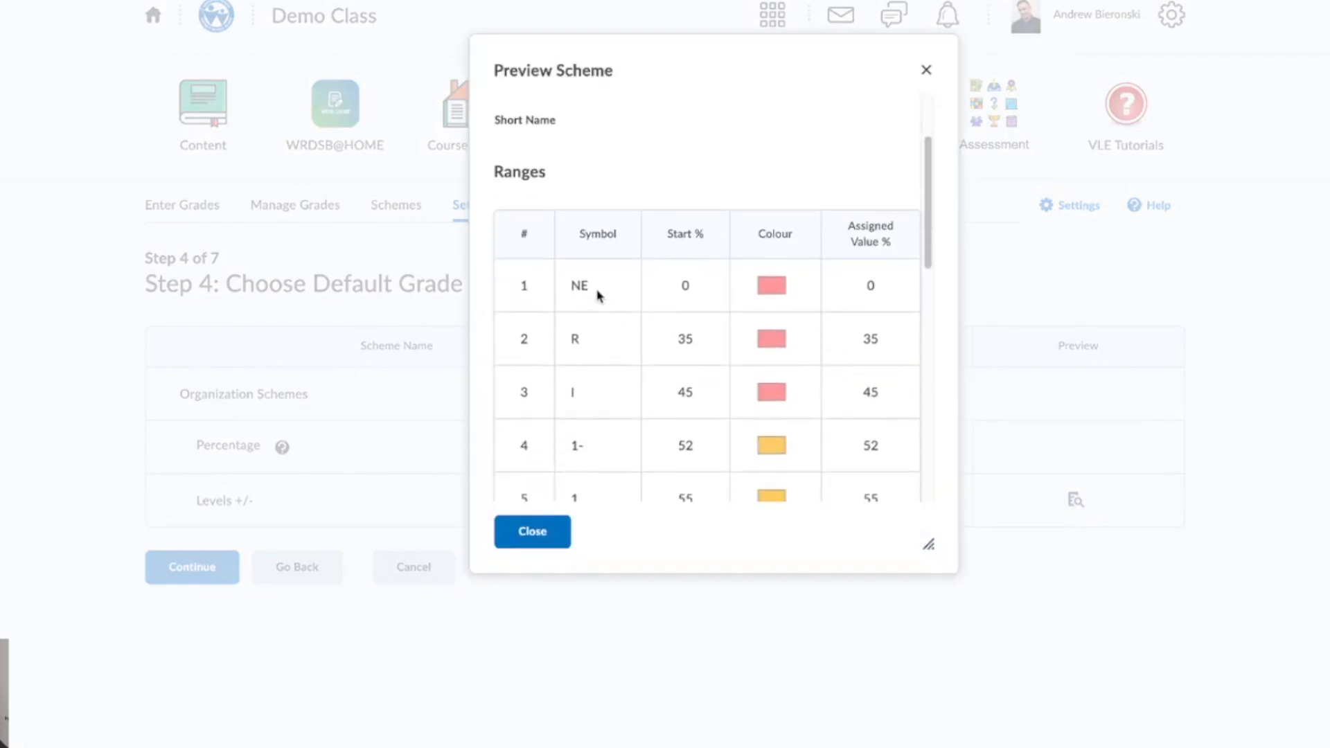
scroll(577, 457, "down", 2)
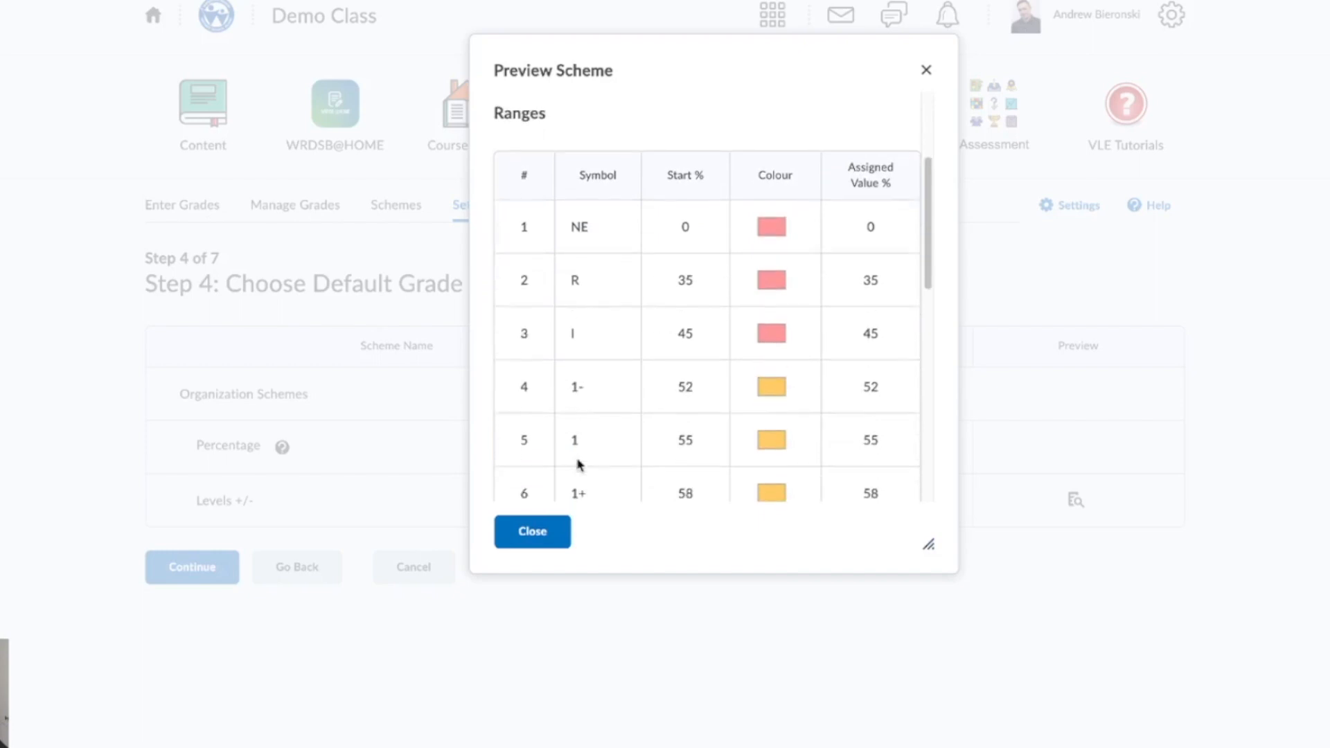
scroll(582, 388, "down", 3)
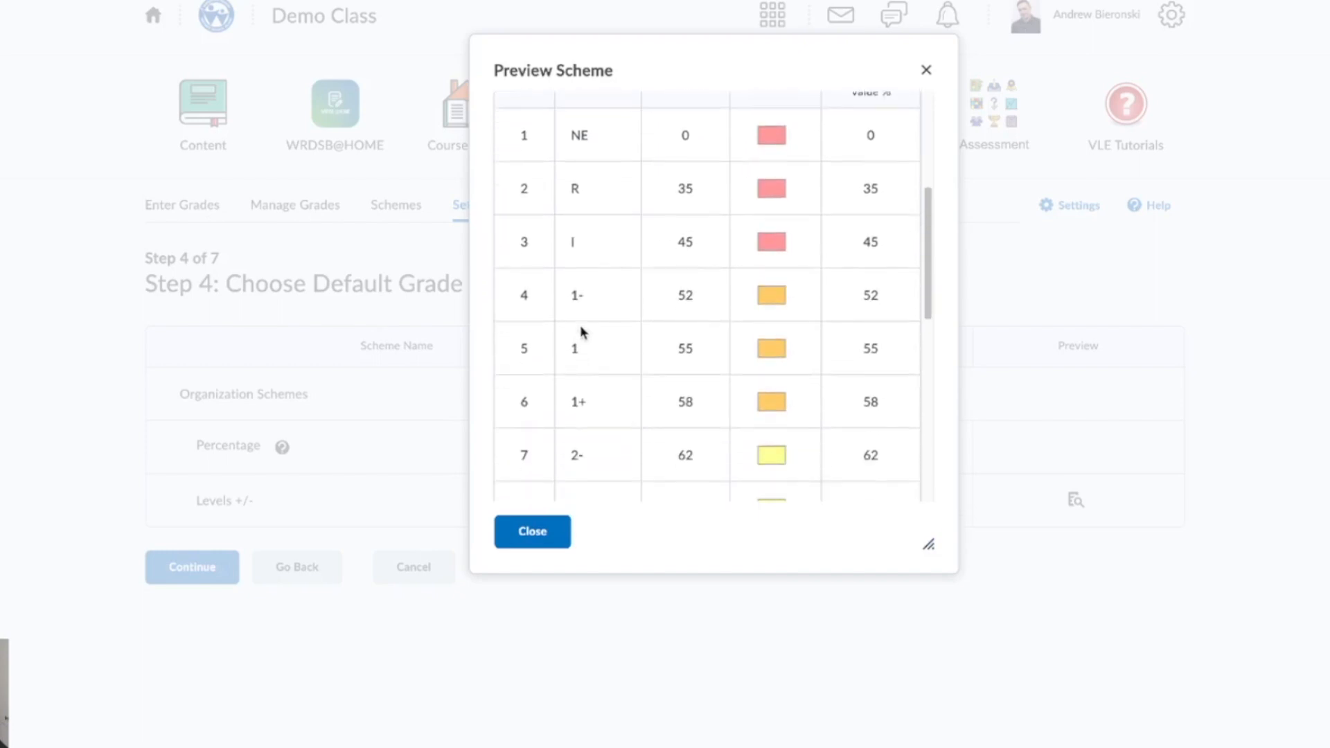
scroll(581, 360, "up", 3)
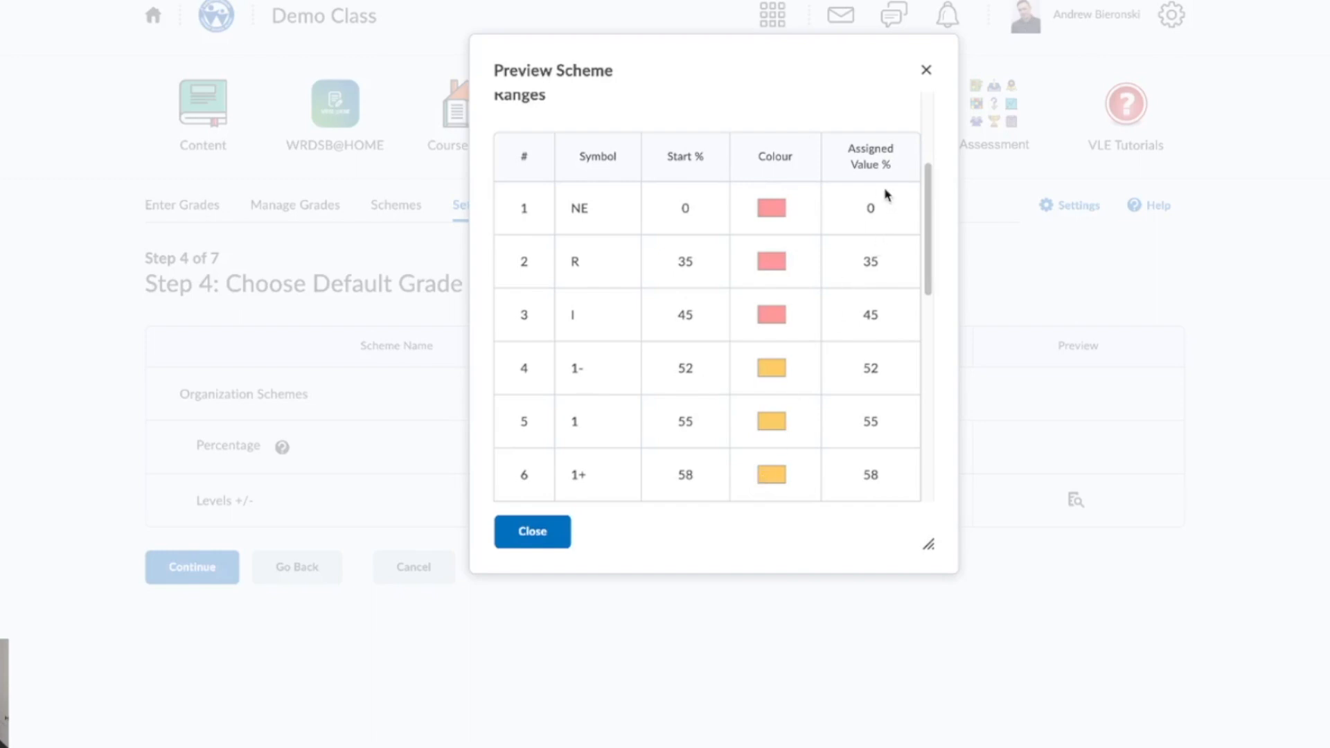
scroll(873, 475, "down", 4)
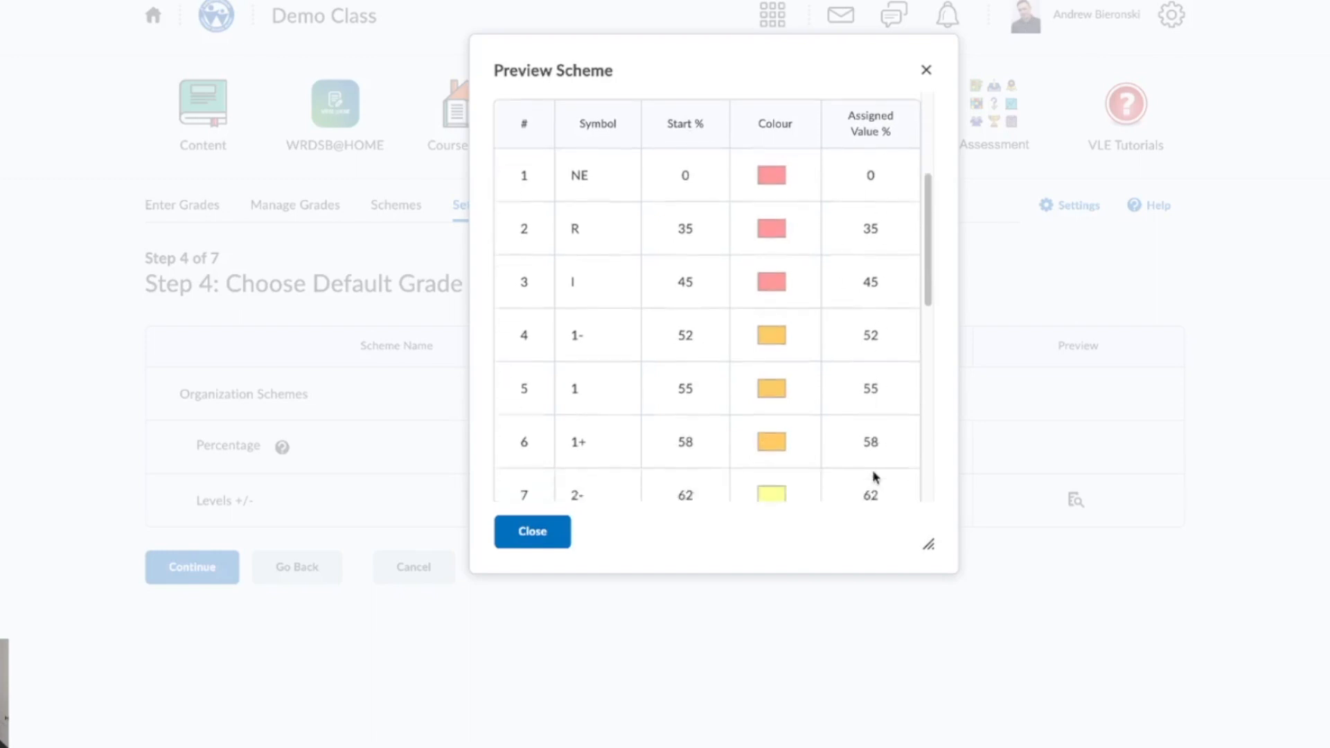
scroll(872, 476, "down", 1)
scroll(692, 371, "down", 1)
scroll(689, 367, "down", 4)
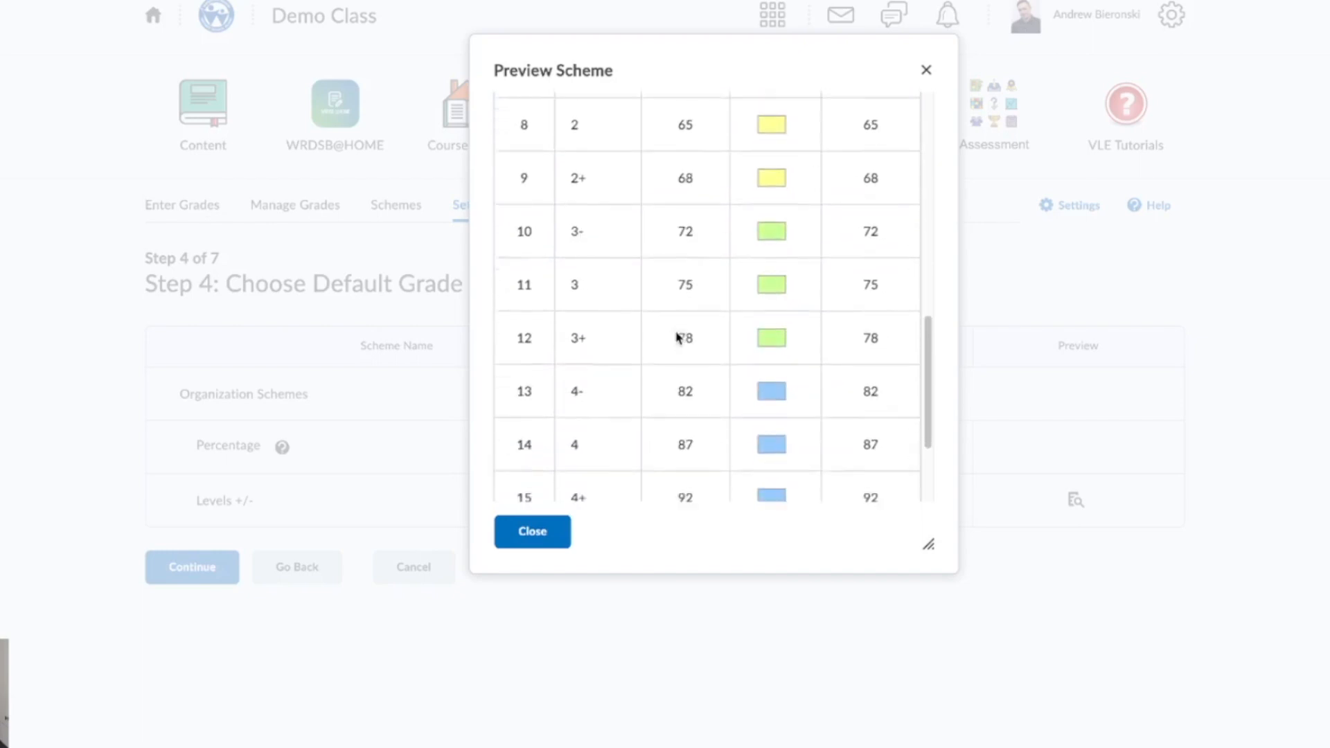
scroll(587, 263, "up", 2)
scroll(584, 338, "up", 4)
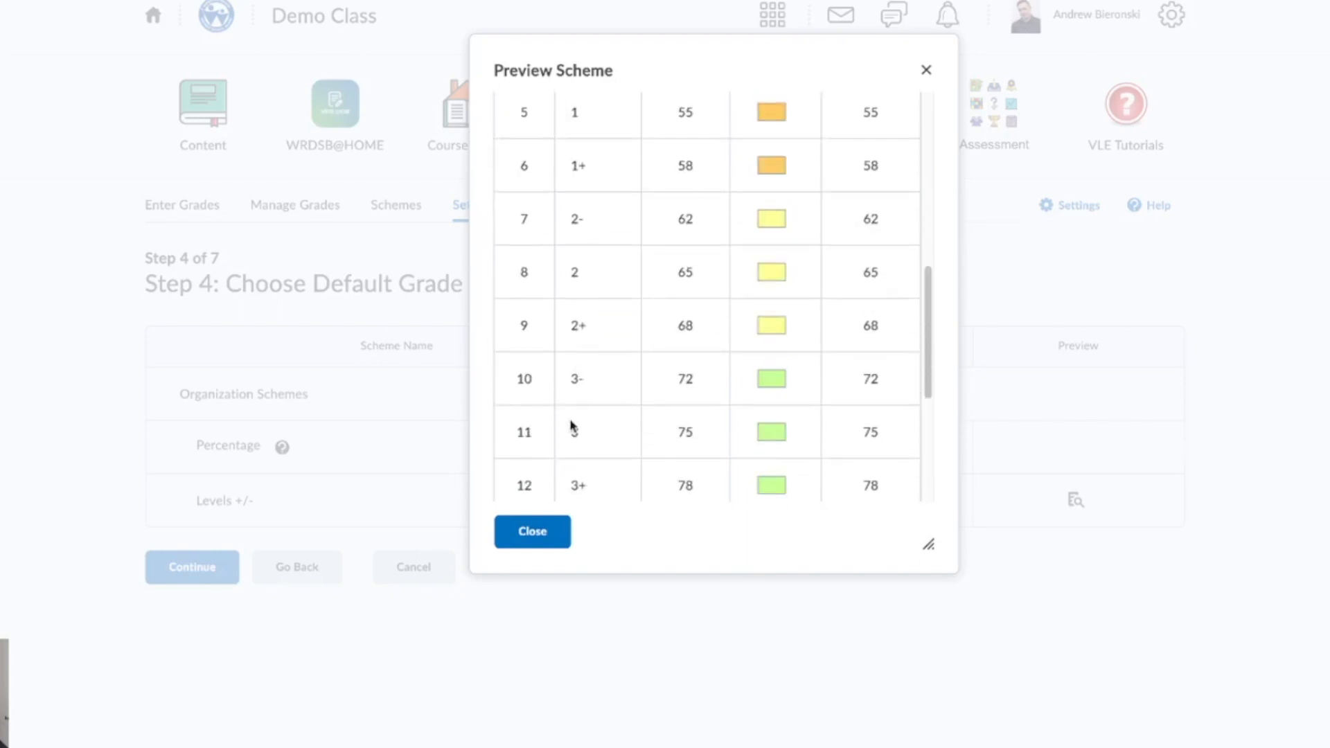
left_click(545, 536)
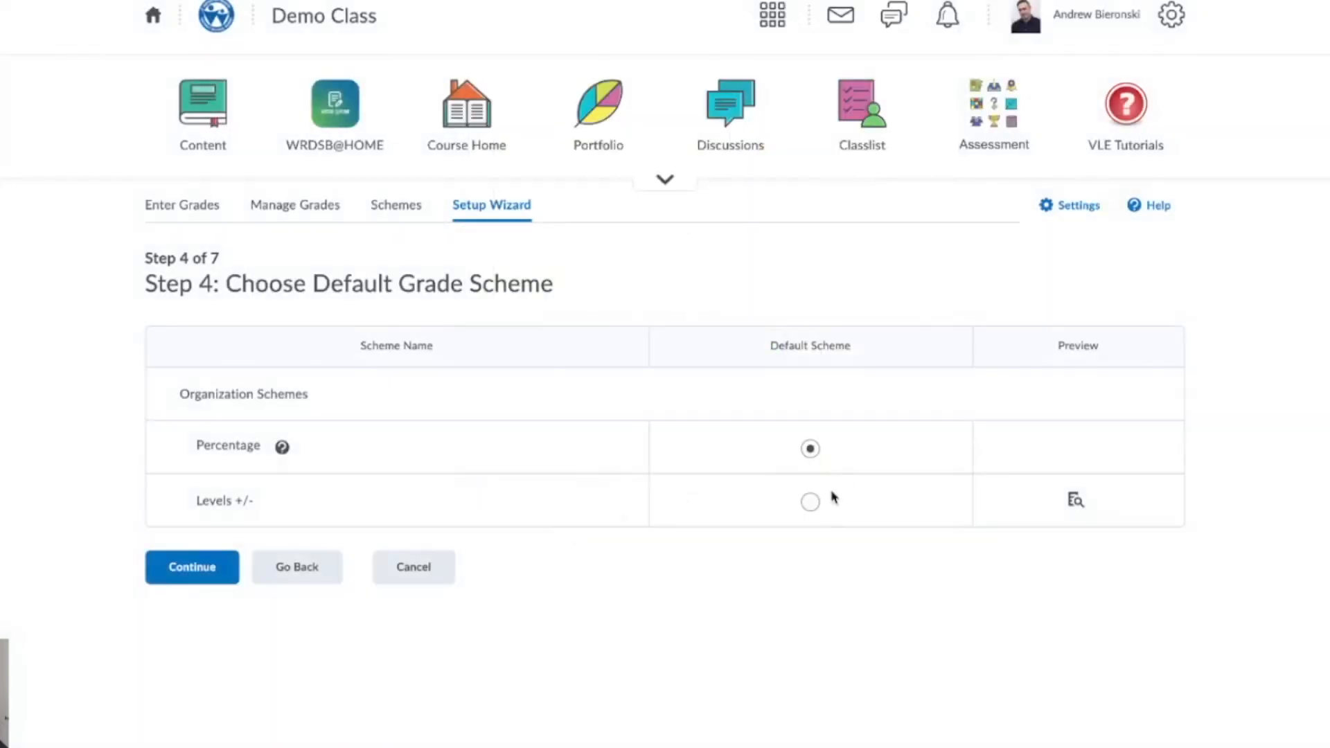
Step: Choose Levels +/- as the default grade scheme and accept 1 decimal place for the managing view
left_click(812, 504)
left_click(218, 571)
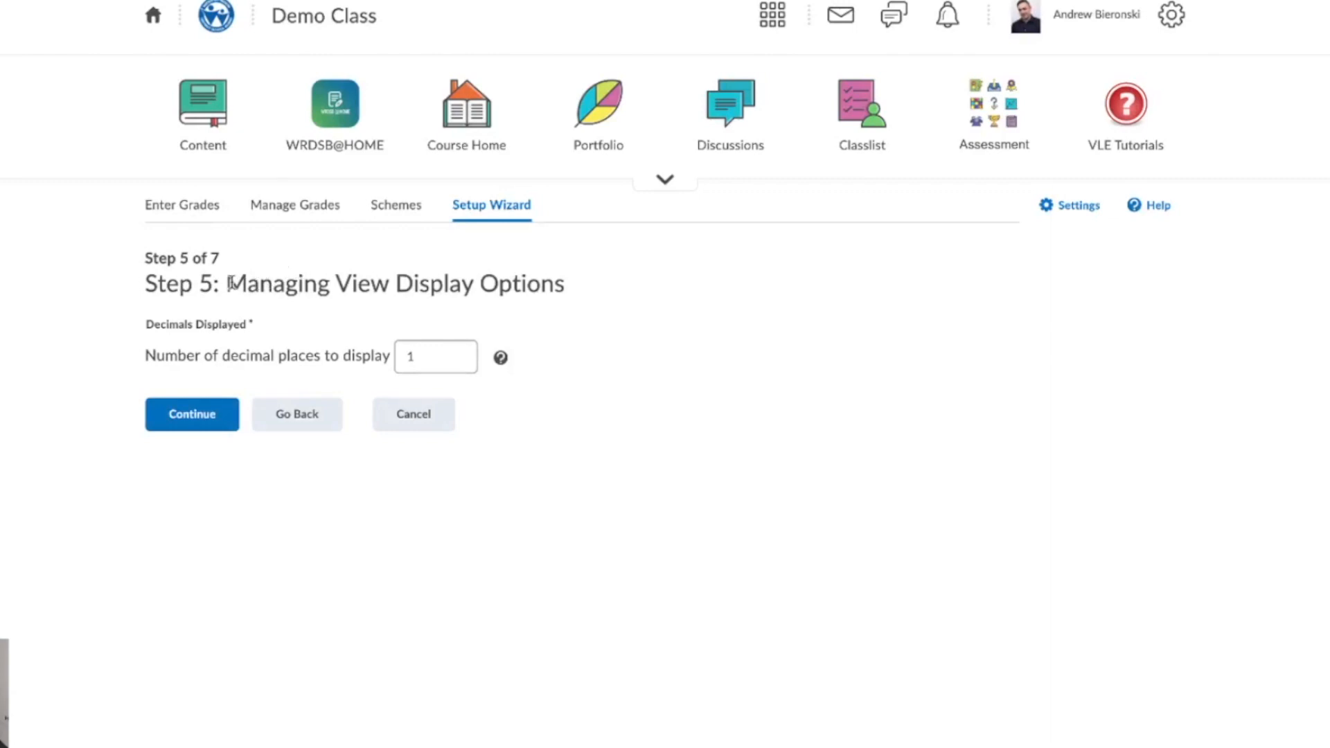
left_click_drag(231, 284, 567, 293)
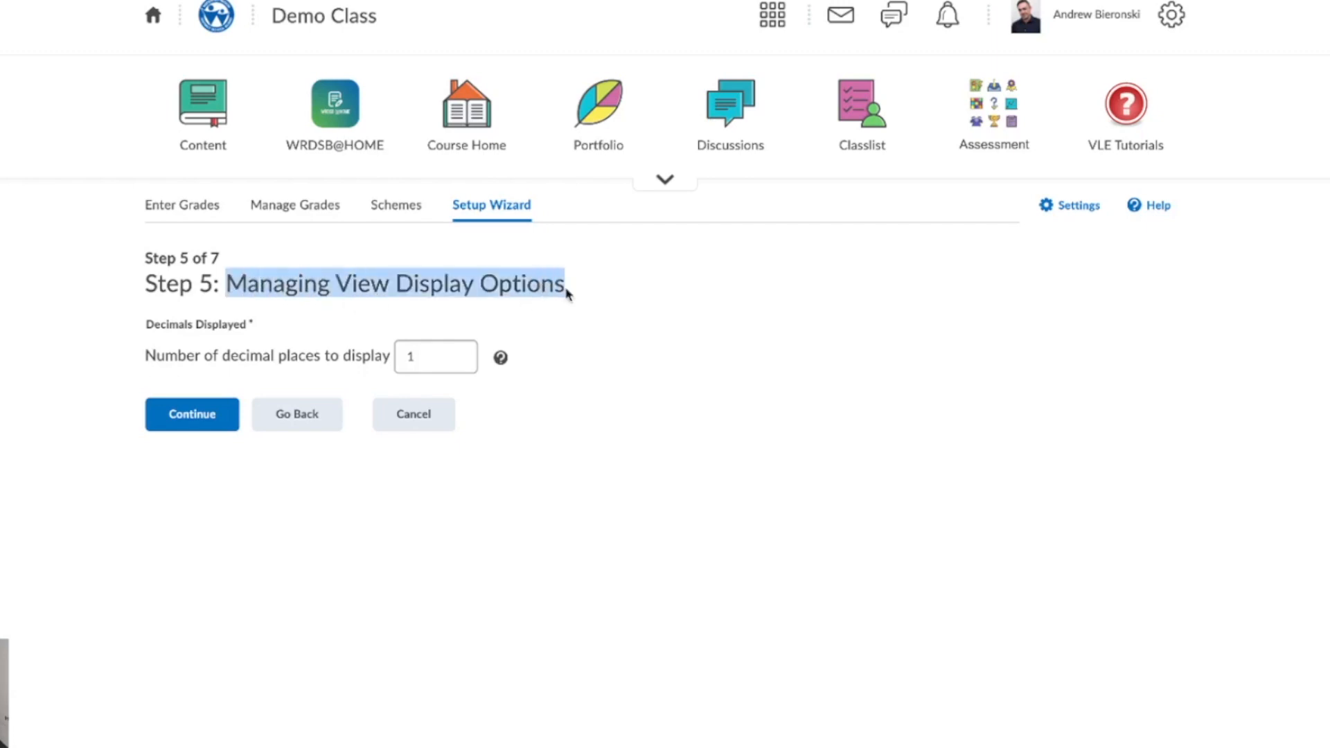
left_click(310, 357)
left_click(433, 357)
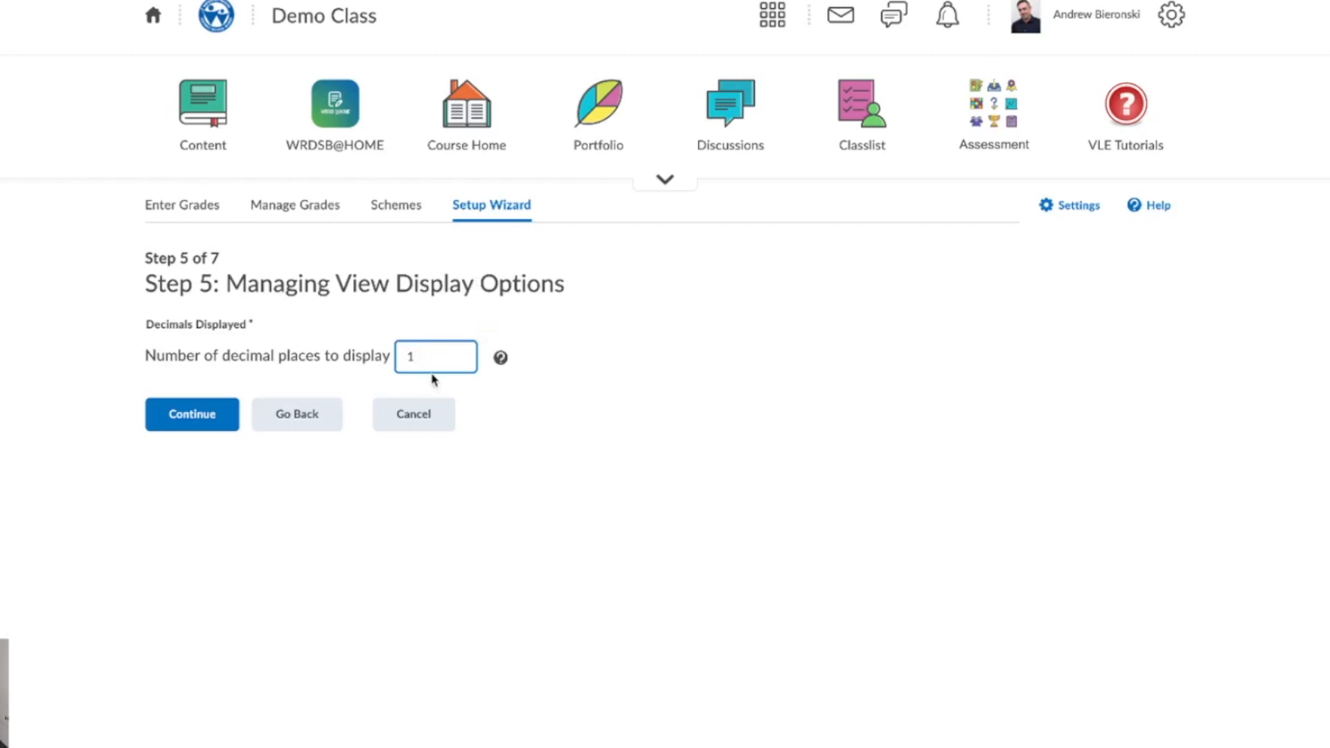
left_click(182, 421)
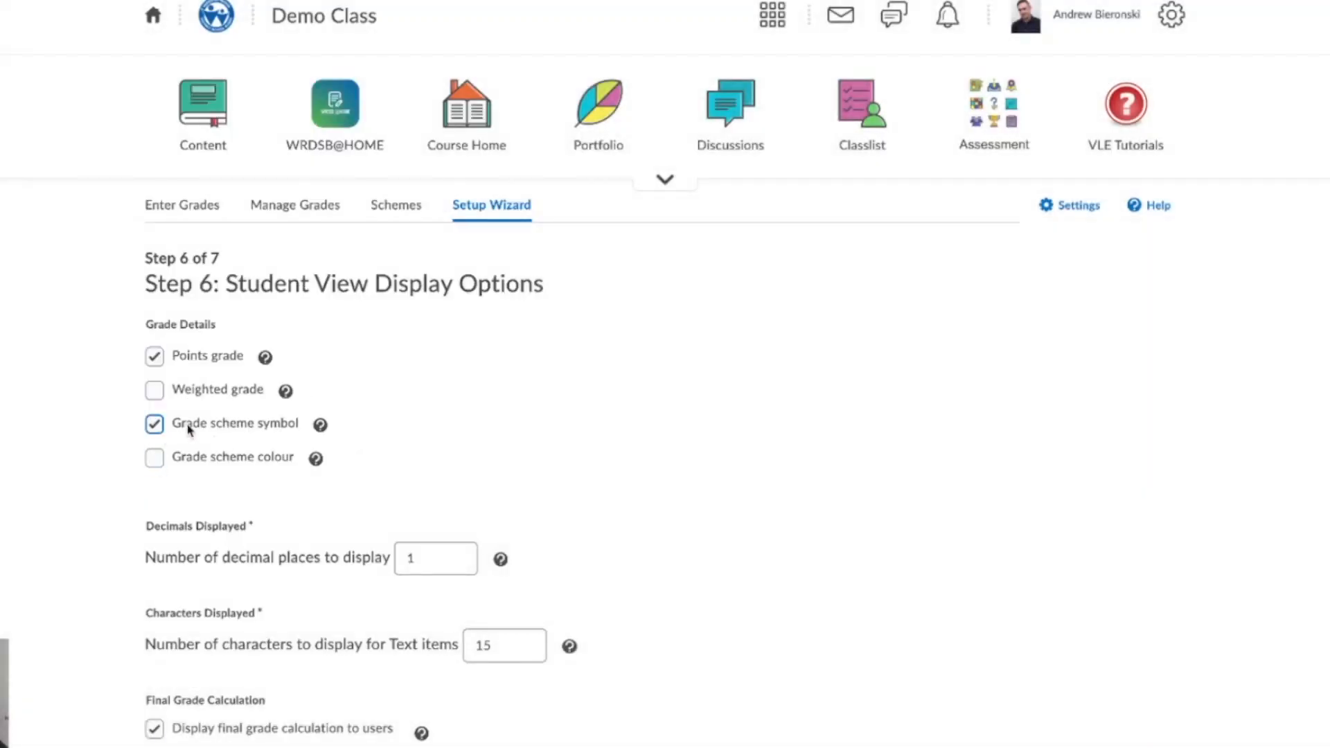
Step: Show the grade scheme colour with the symbol in the student view, and leave the points grade and weighted grade hidden
left_click(155, 458)
left_click(155, 357)
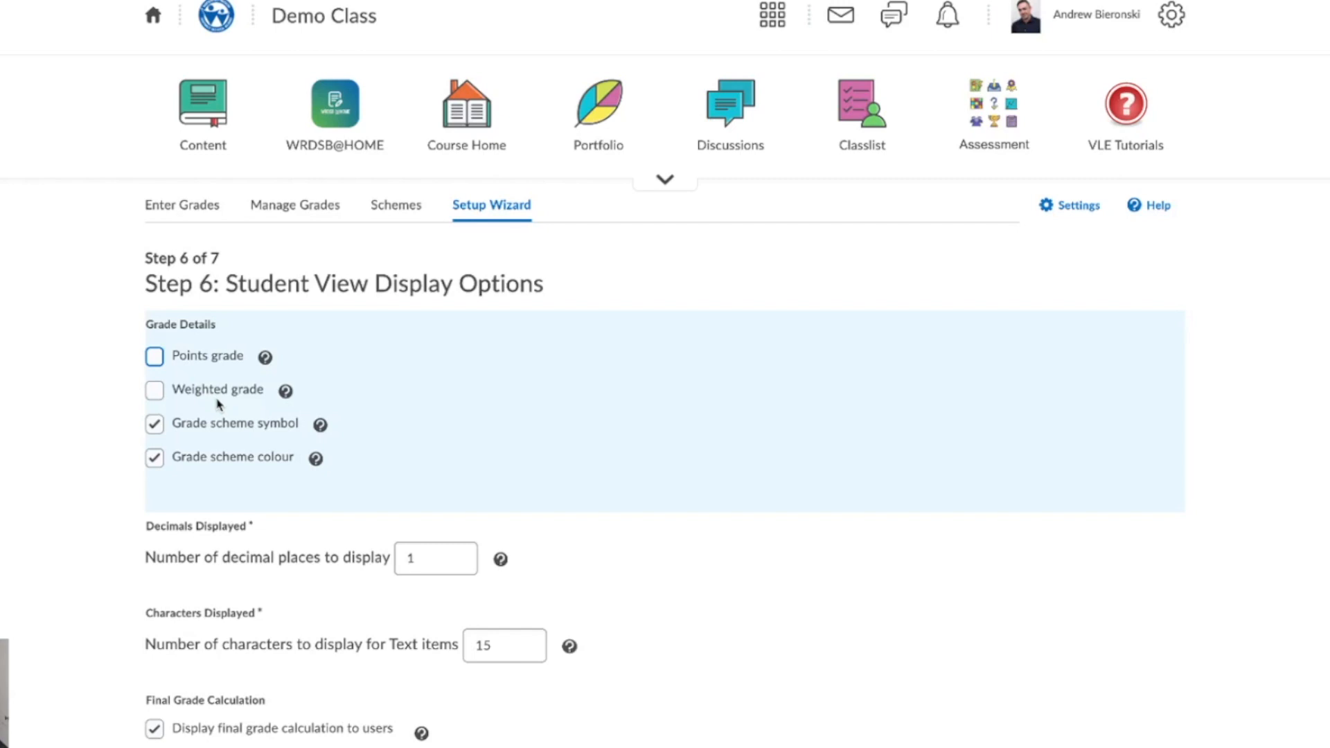
left_click(154, 356)
left_click(159, 394)
left_click(154, 358)
left_click(154, 390)
Step: Keep 1 decimal place and the final grade calculation displayed to users, and continue to the setup summary
left_click(409, 558)
left_click(159, 731)
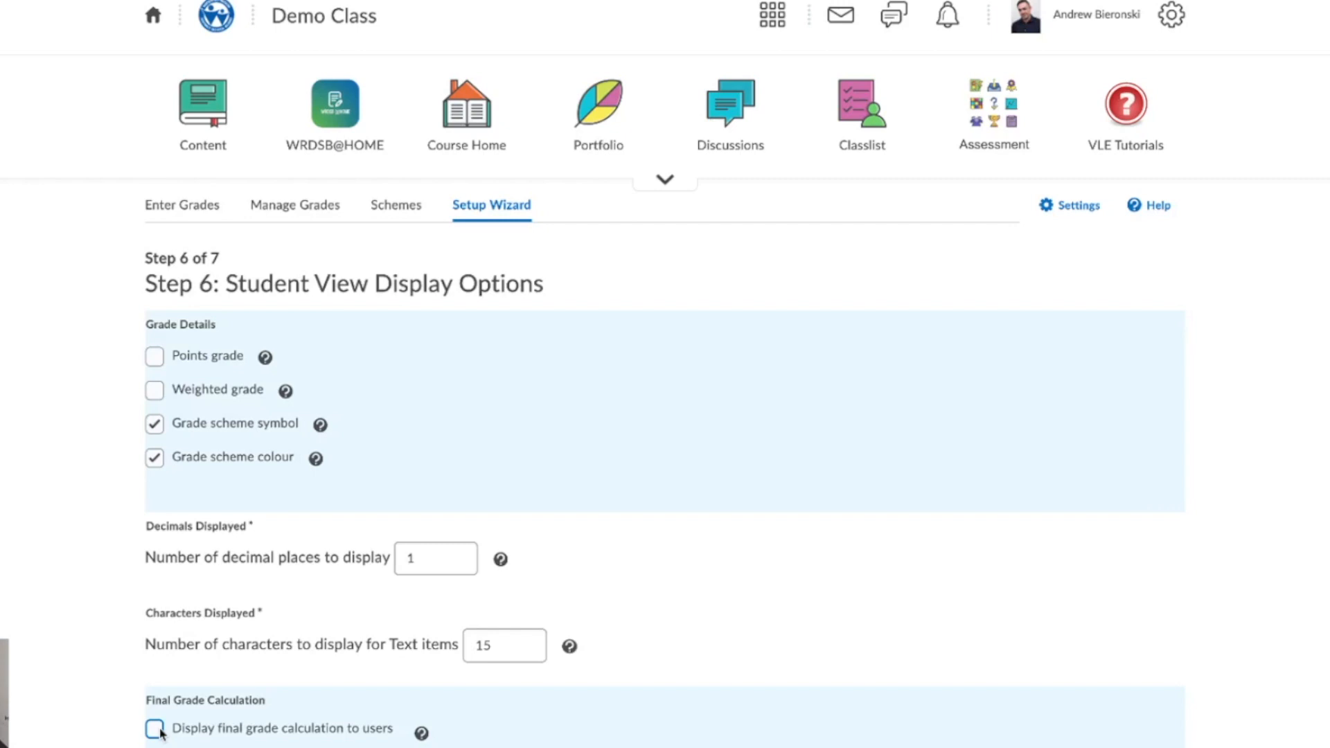
left_click(157, 729)
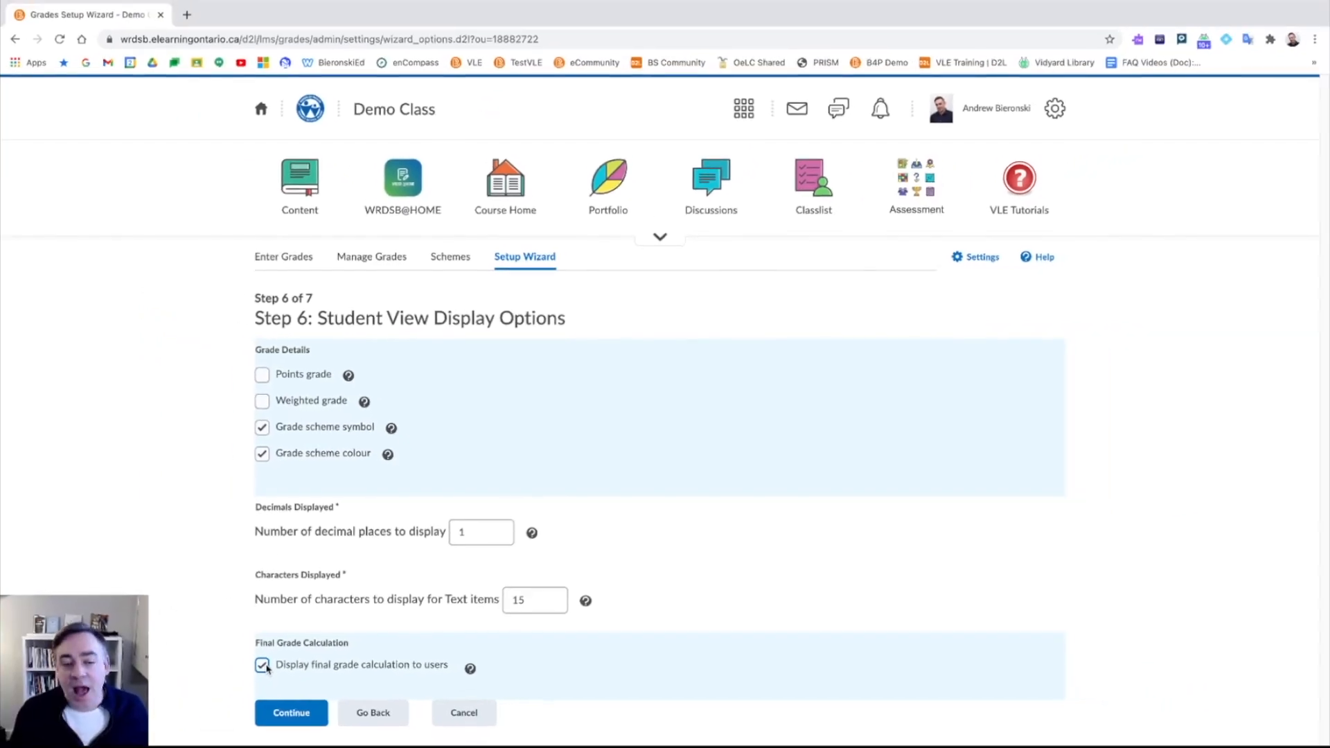
left_click(291, 717)
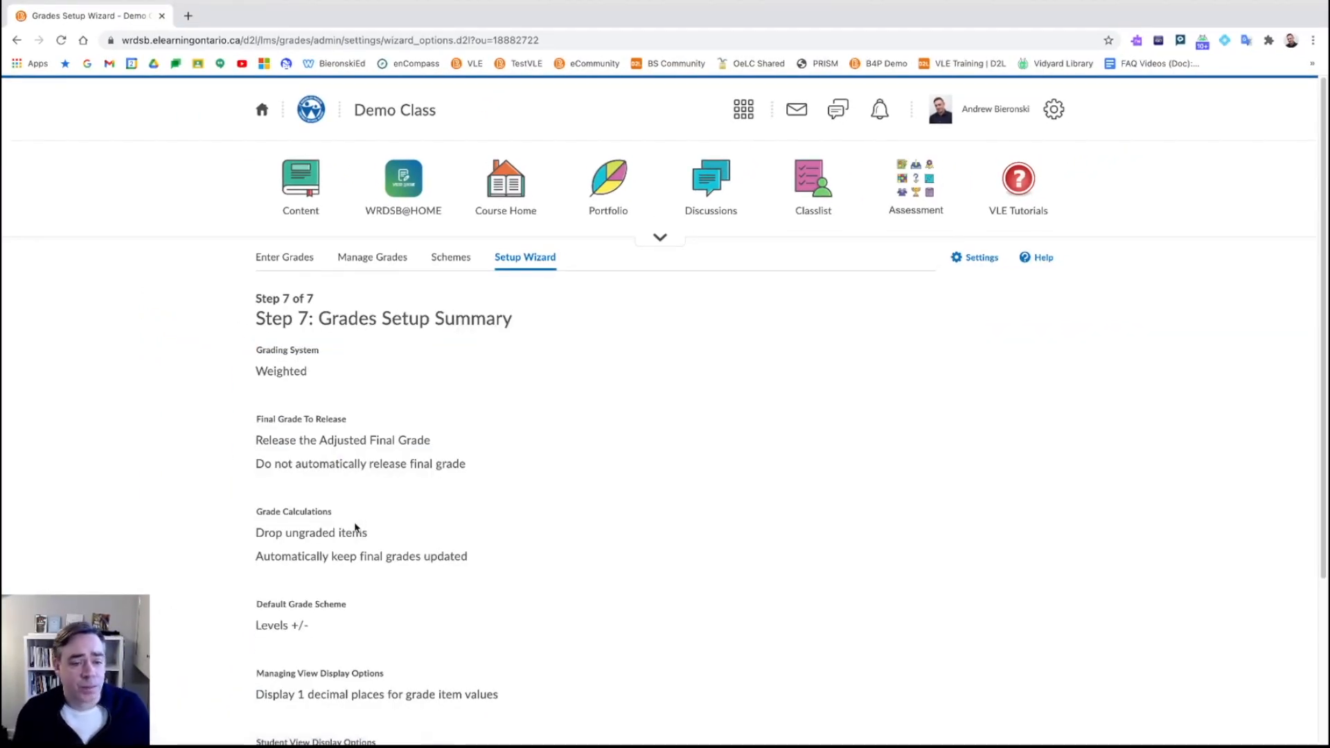
Step: Review the grades setup summary through the student view options and finish the wizard
scroll(386, 405, "down", 2)
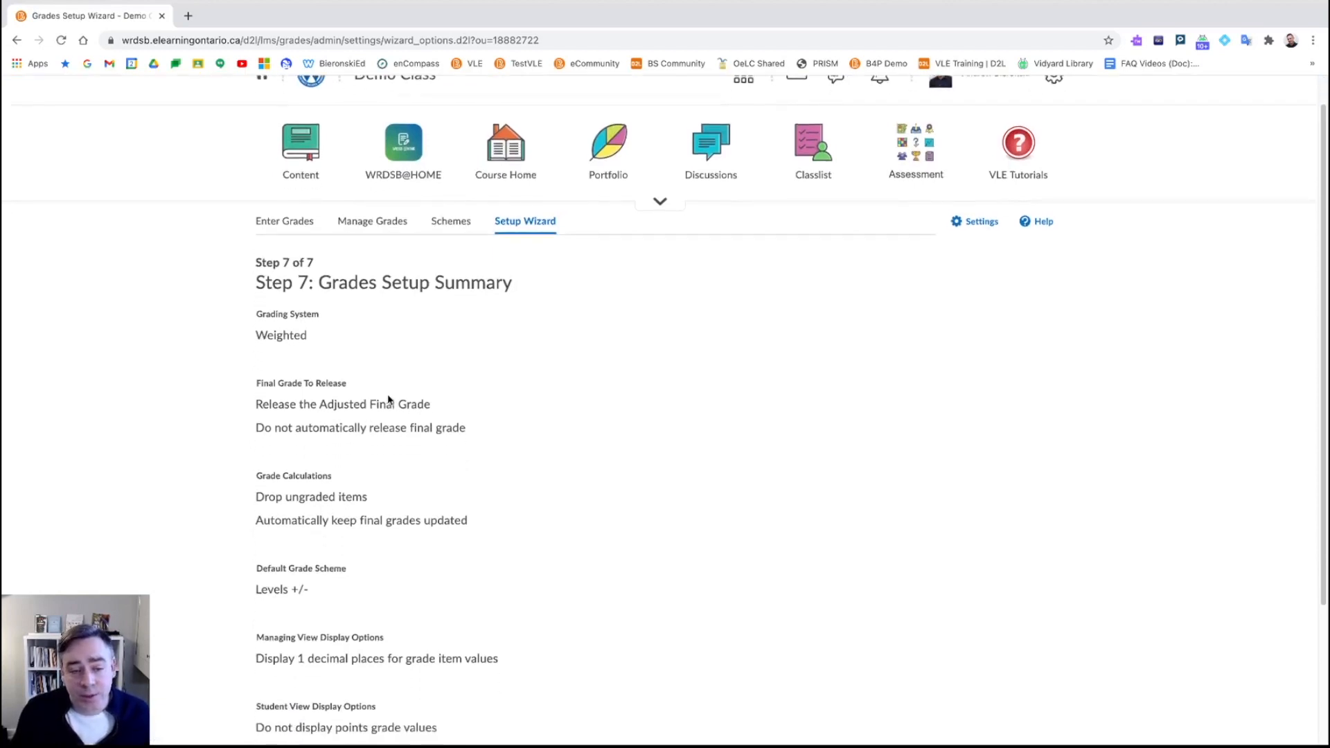
scroll(386, 378, "down", 3)
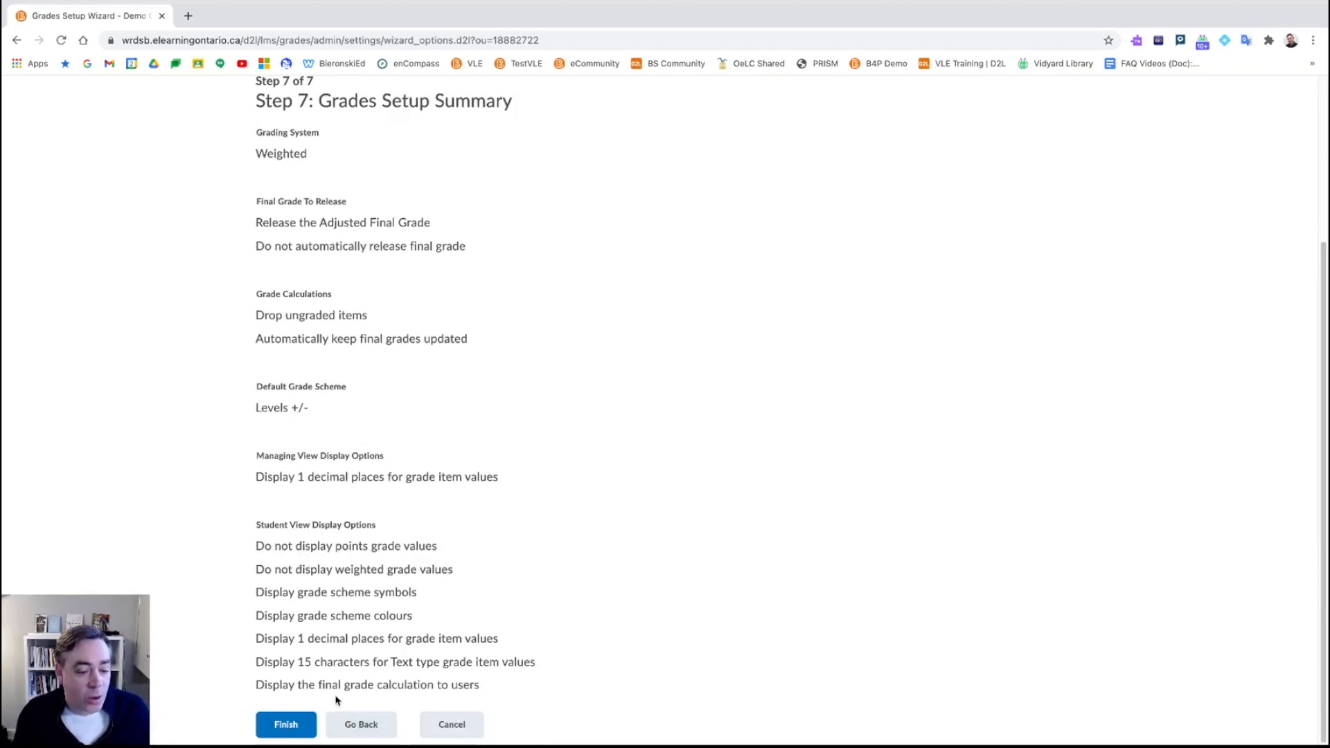
left_click(305, 727)
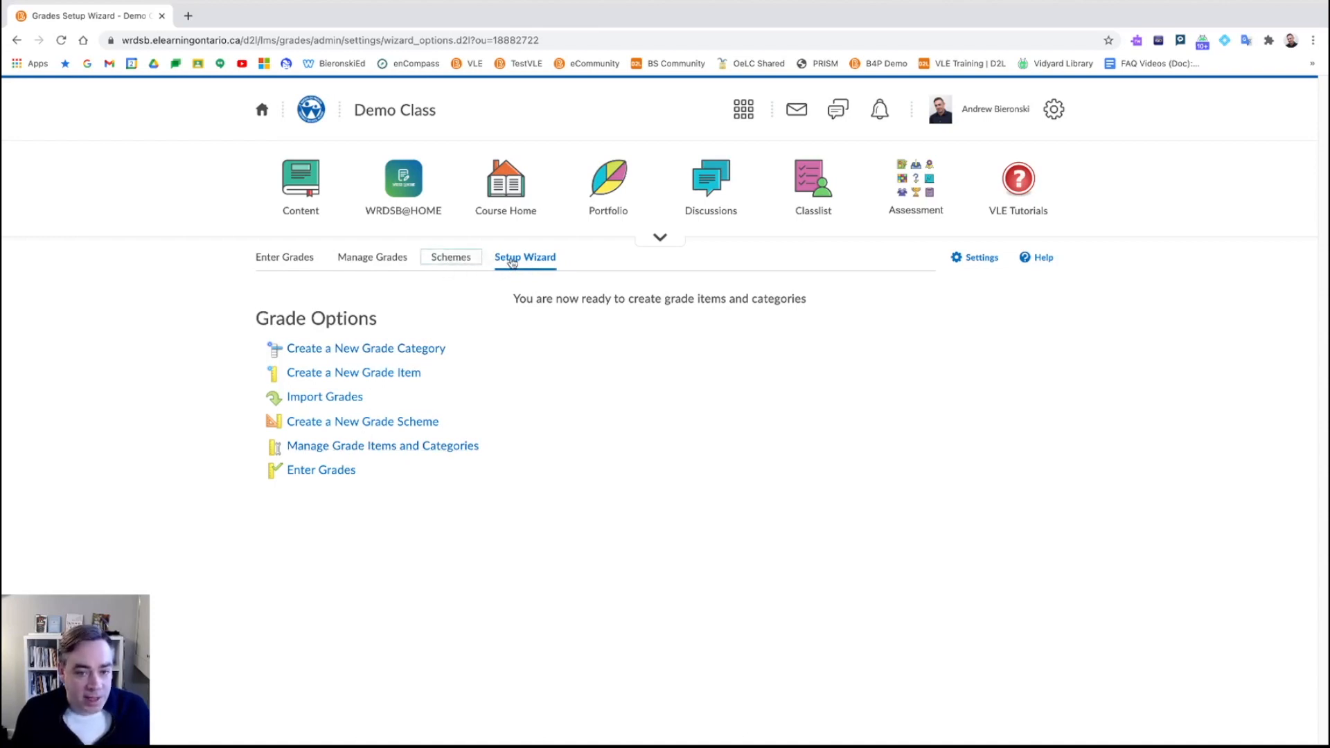
Step: Look at the list of grade items, then review the current grade book settings in the Setup Wizard
left_click(392, 265)
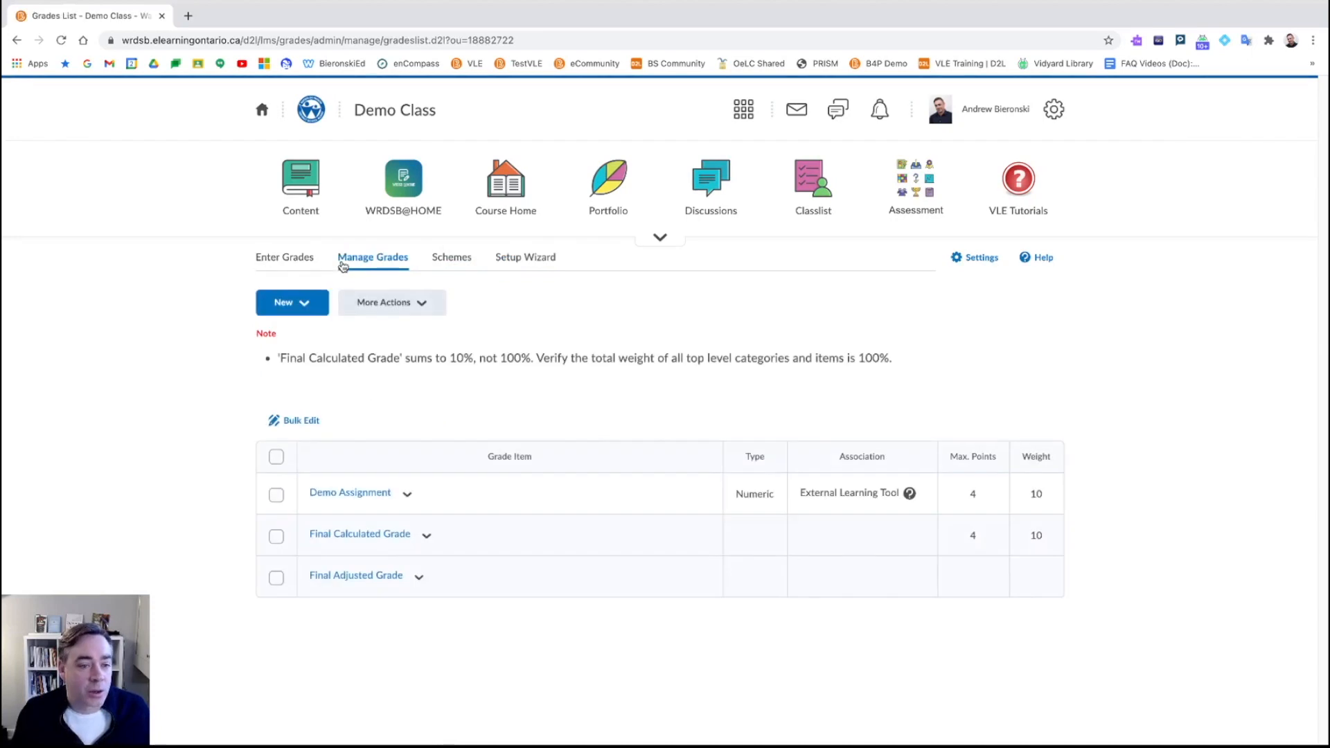
left_click(539, 267)
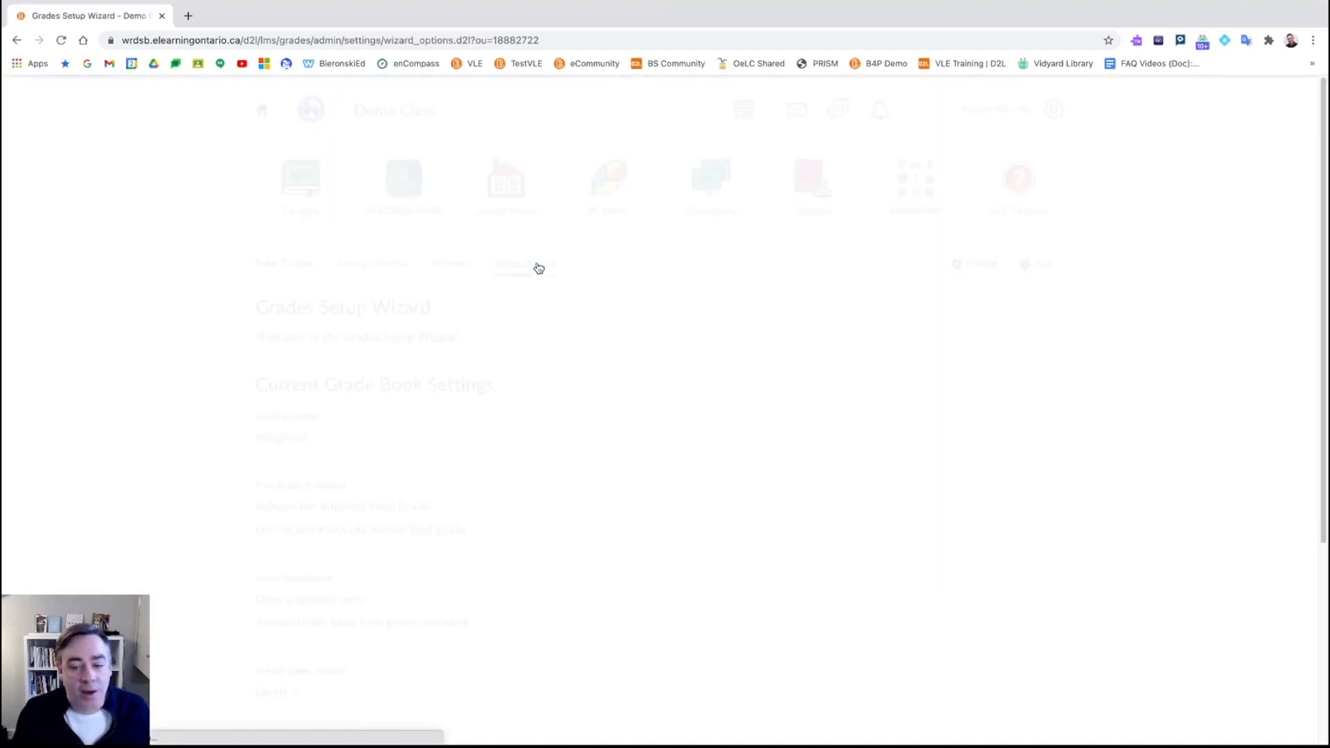
scroll(445, 365, "down", 4)
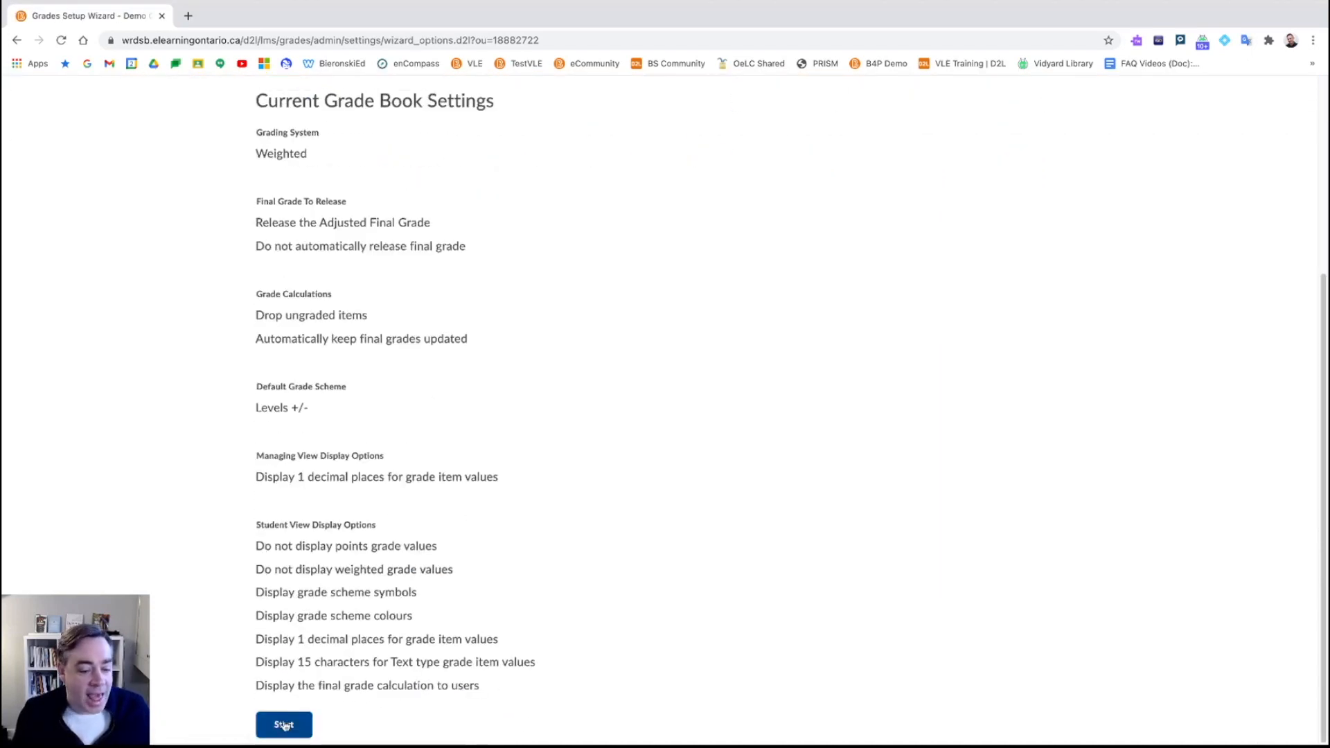
scroll(334, 586, "up", 4)
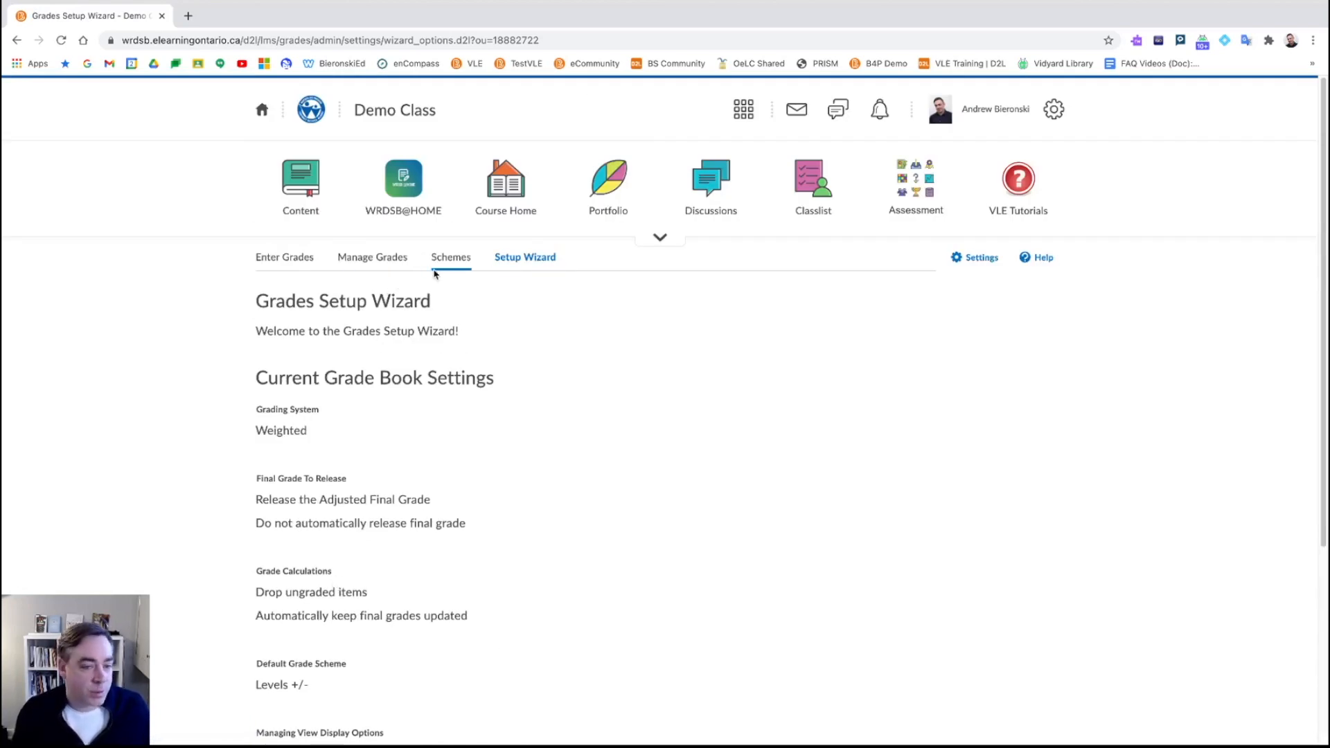
Step: Start a new grade category named Essential Learning 1 with the short name EL1
left_click(383, 267)
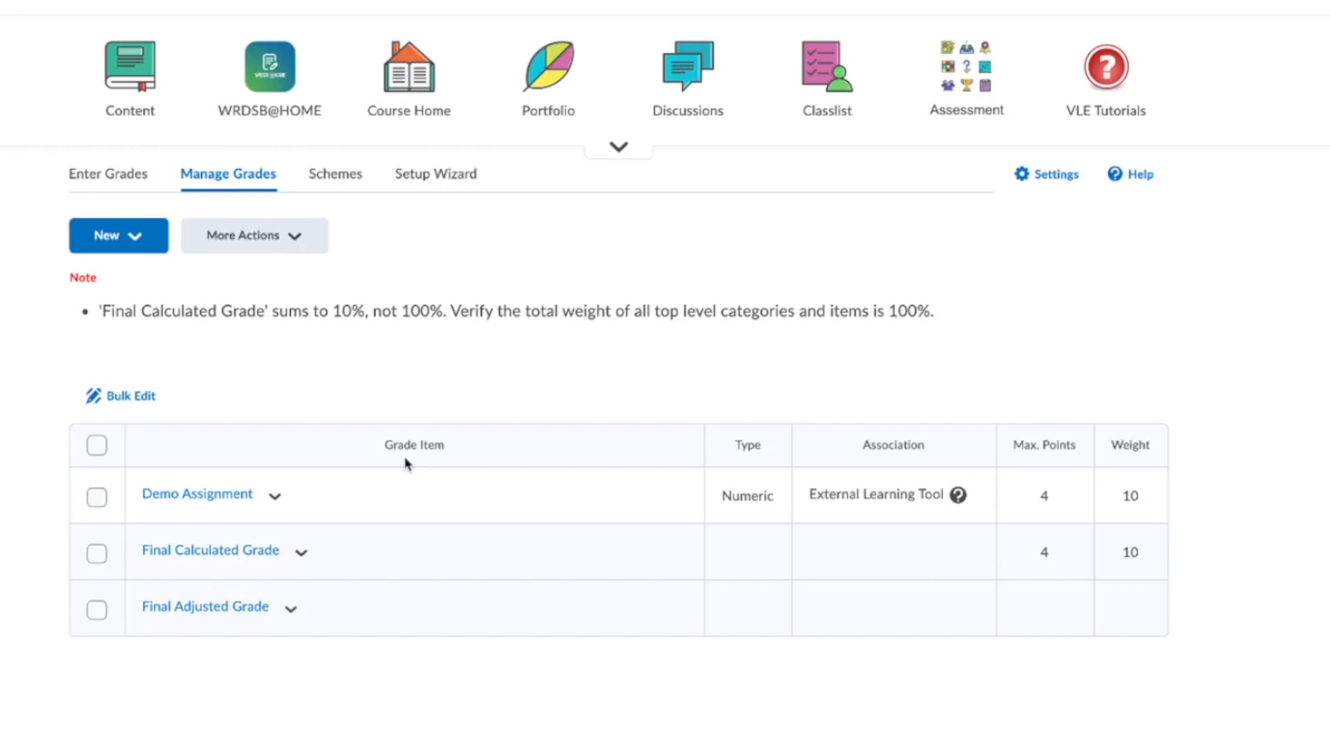
left_click(135, 241)
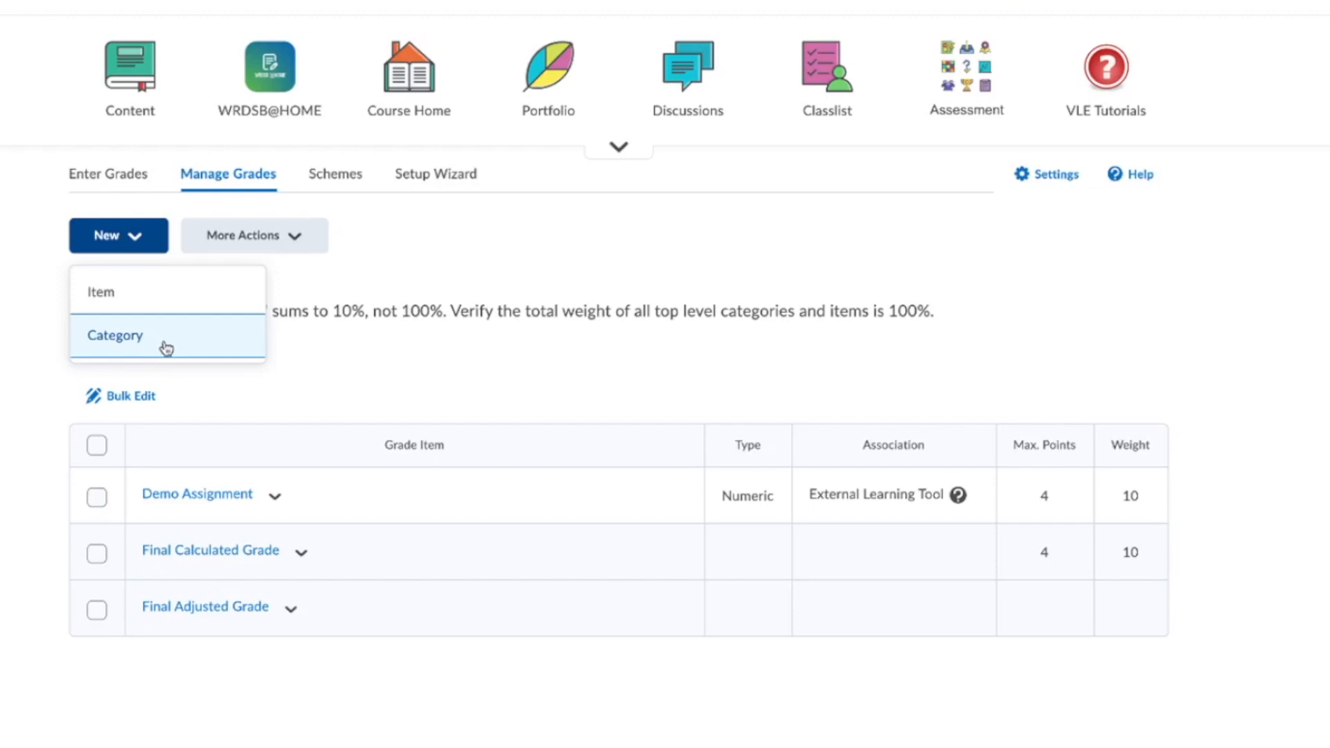
left_click(166, 349)
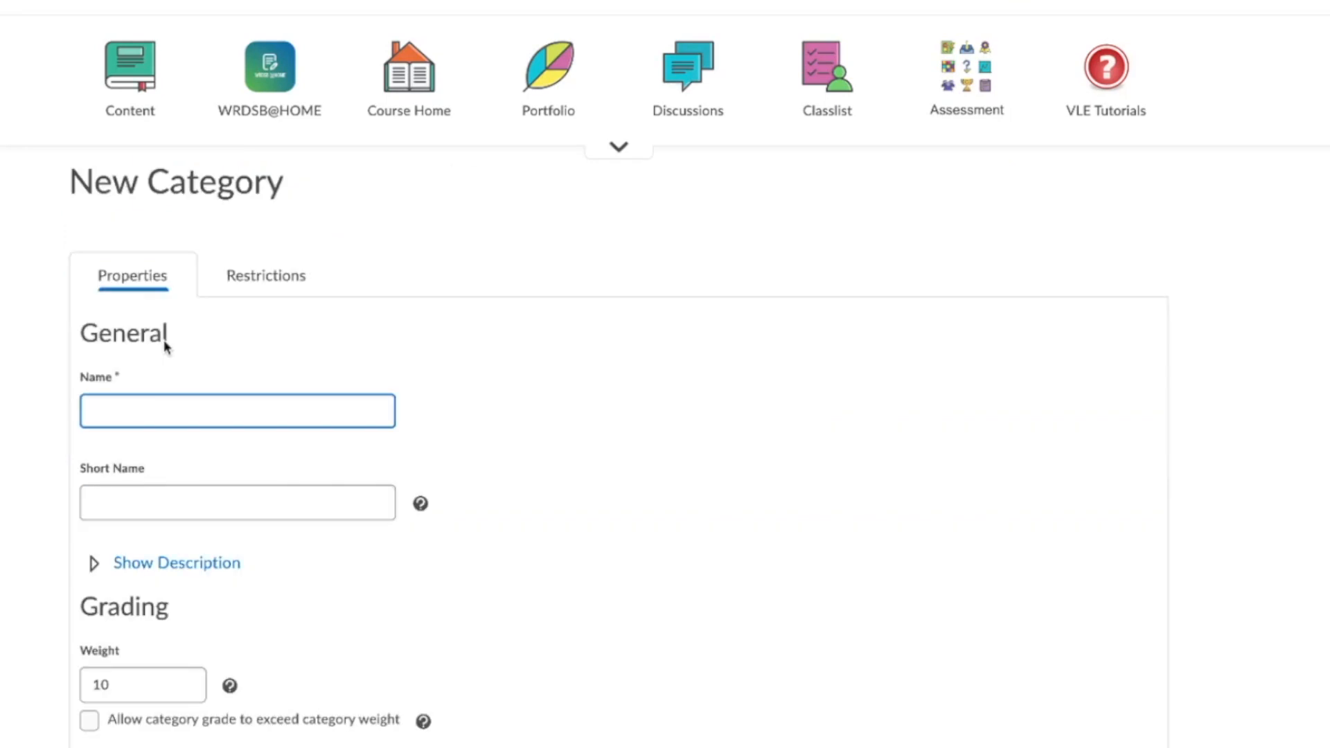
scroll(158, 395, "down", 2)
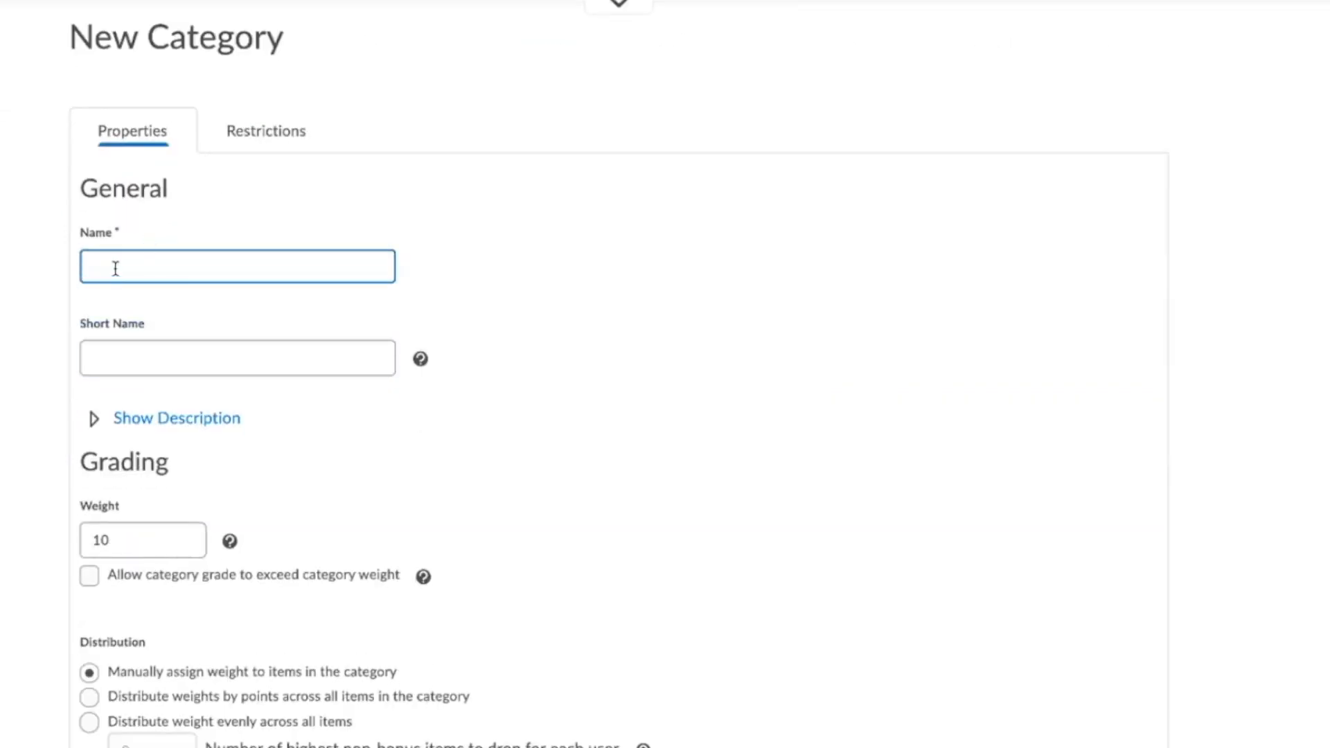
type("Essential Learning 1")
scroll(131, 318, "down", 1)
left_click(131, 320)
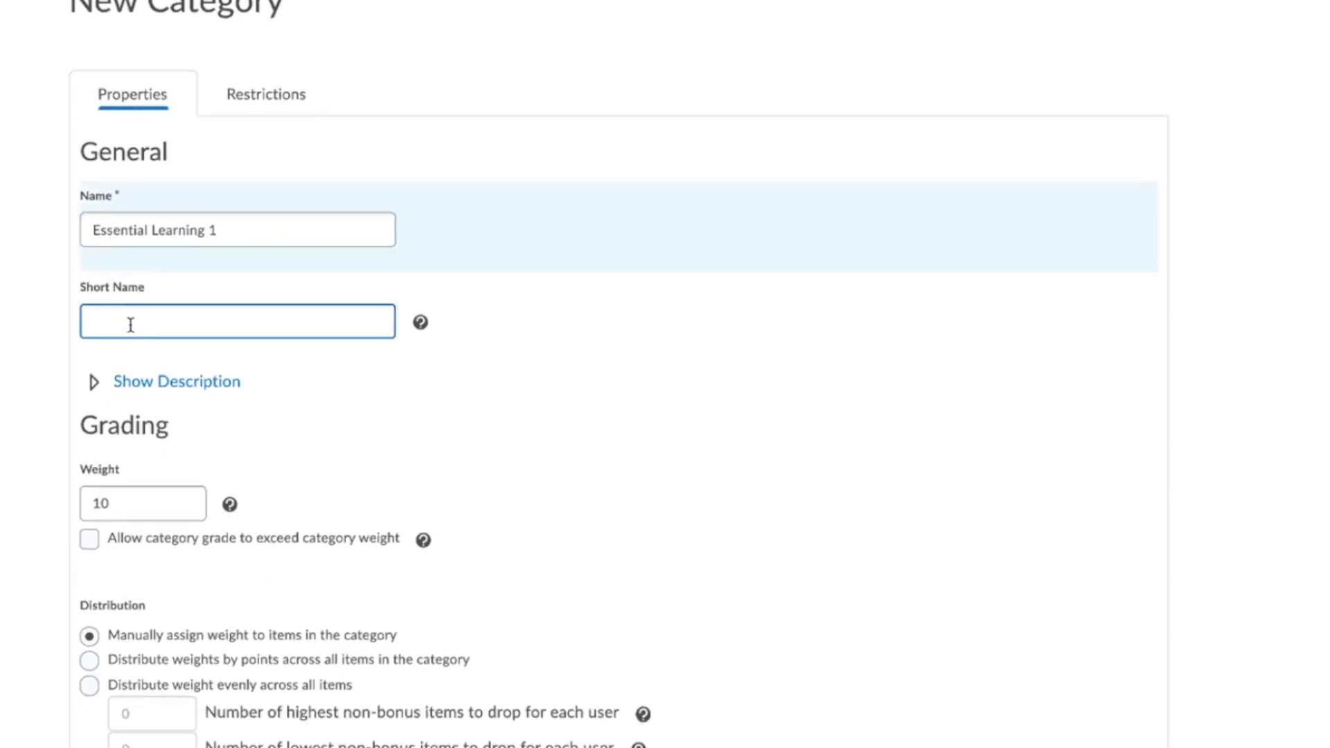
type("EL1")
scroll(219, 151, "down", 1)
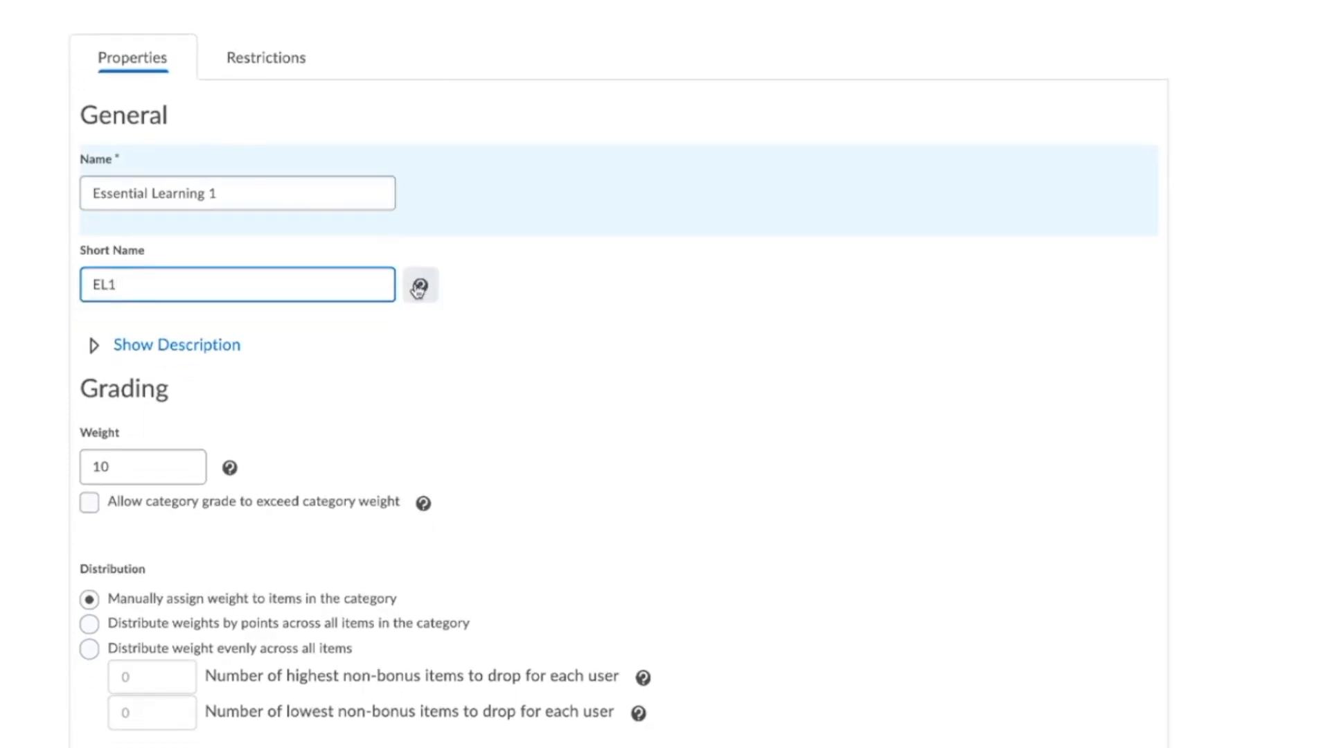
Step: Examine the category's description editor and its user visibility option, then collapse it
left_click(92, 346)
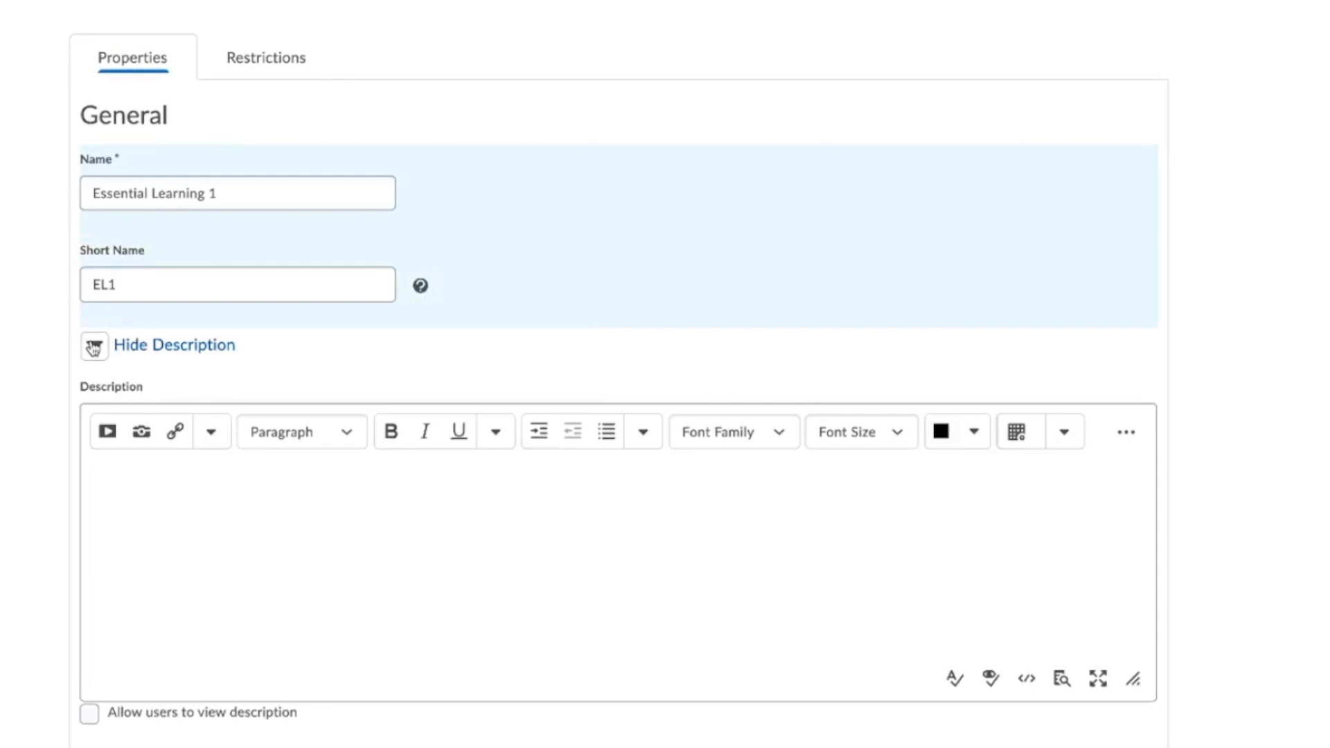
left_click(94, 347)
left_click(95, 346)
scroll(98, 348, "down", 1)
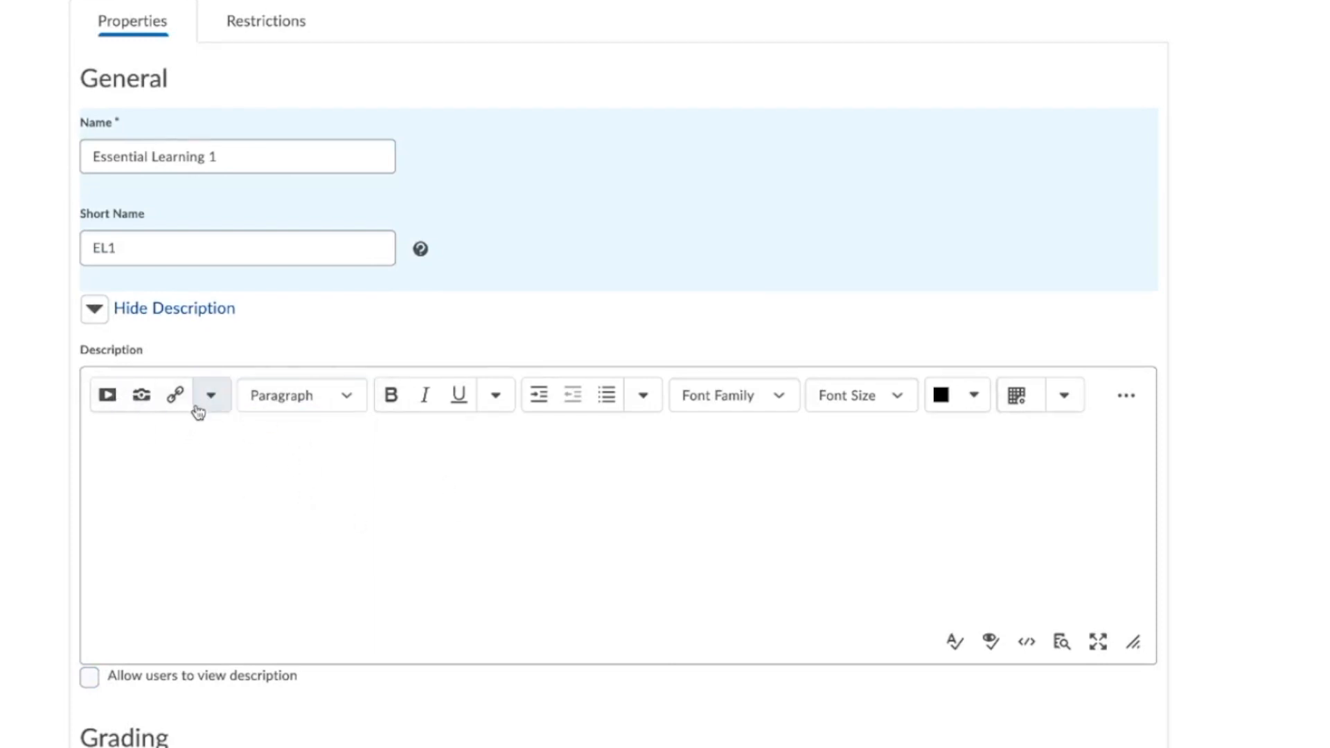
left_click(95, 312)
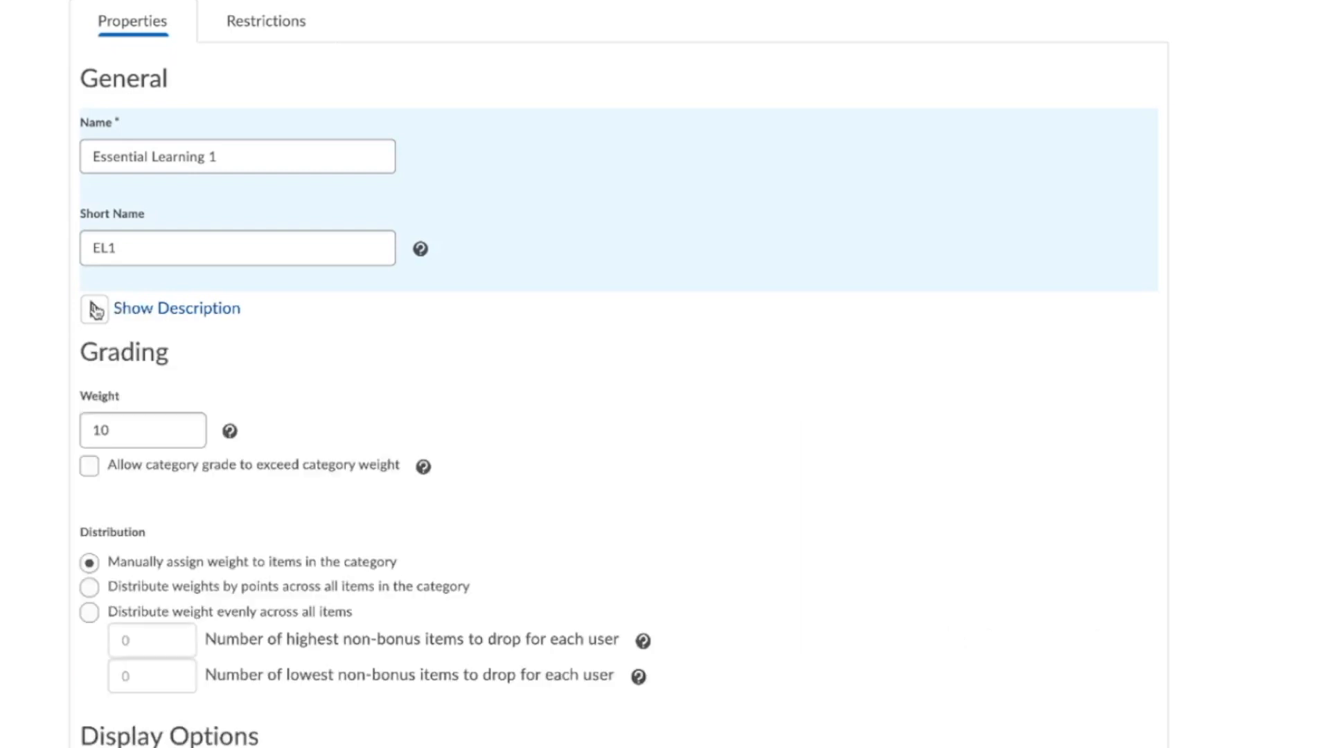
Step: Set the Essential Learning 1 category's weight to 20
scroll(223, 385, "down", 1)
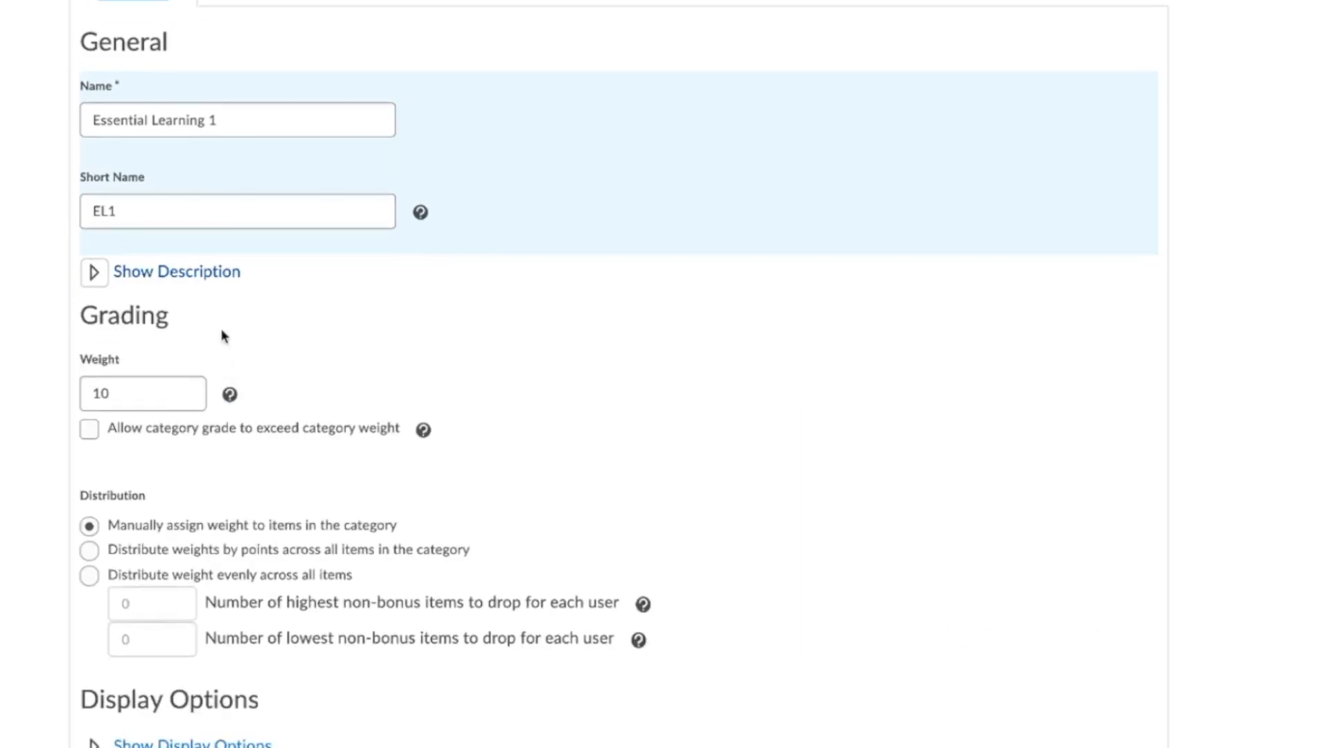
left_click(139, 392)
scroll(139, 388, "down", 1)
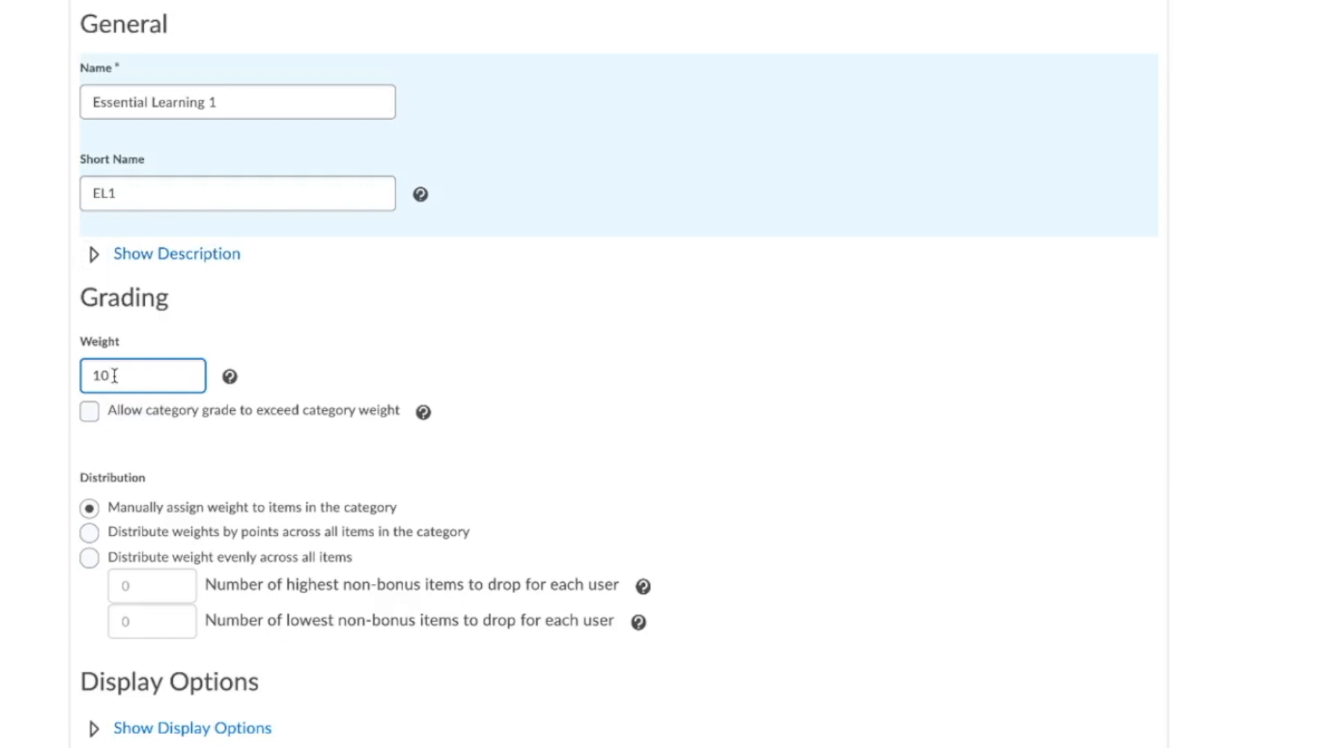
double_click(114, 375)
type("20")
Step: Review the category's student view display options, then save and close the Essential Learning 1 category
left_click(97, 733)
scroll(135, 667, "down", 4)
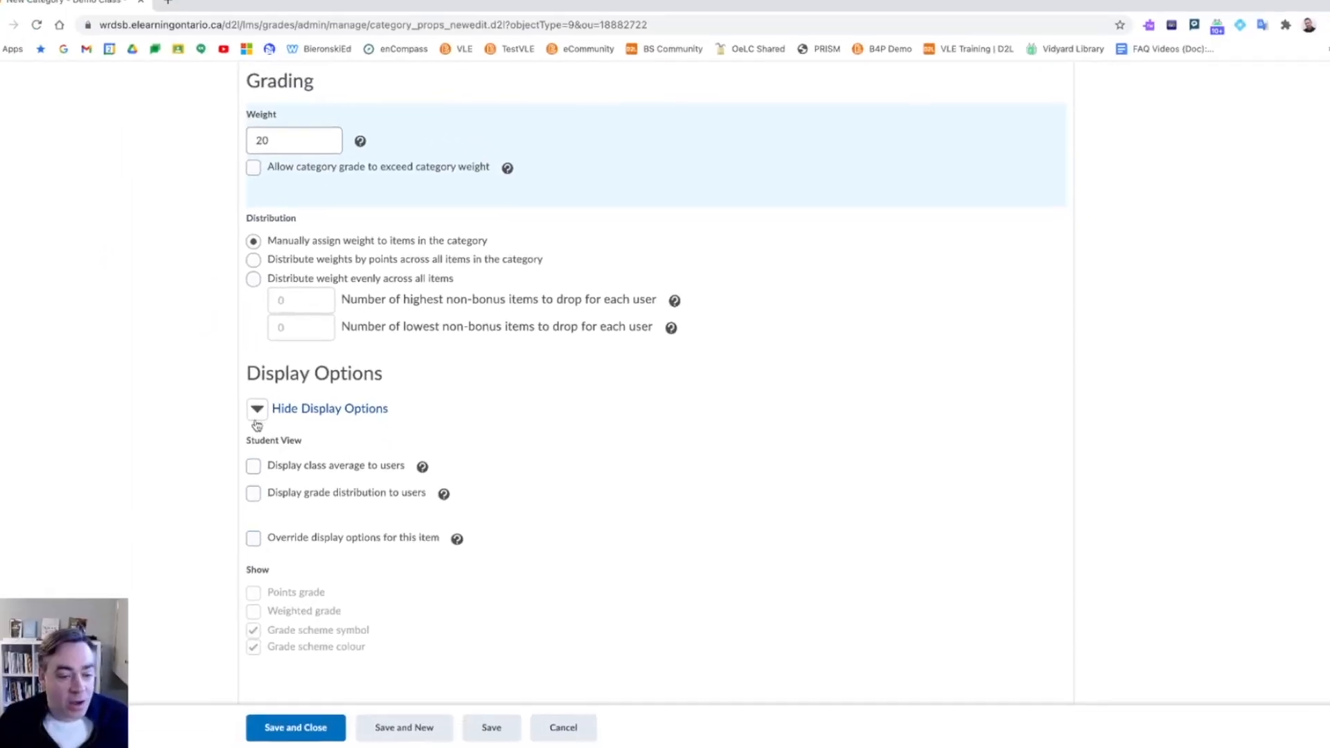
scroll(268, 499, "down", 1)
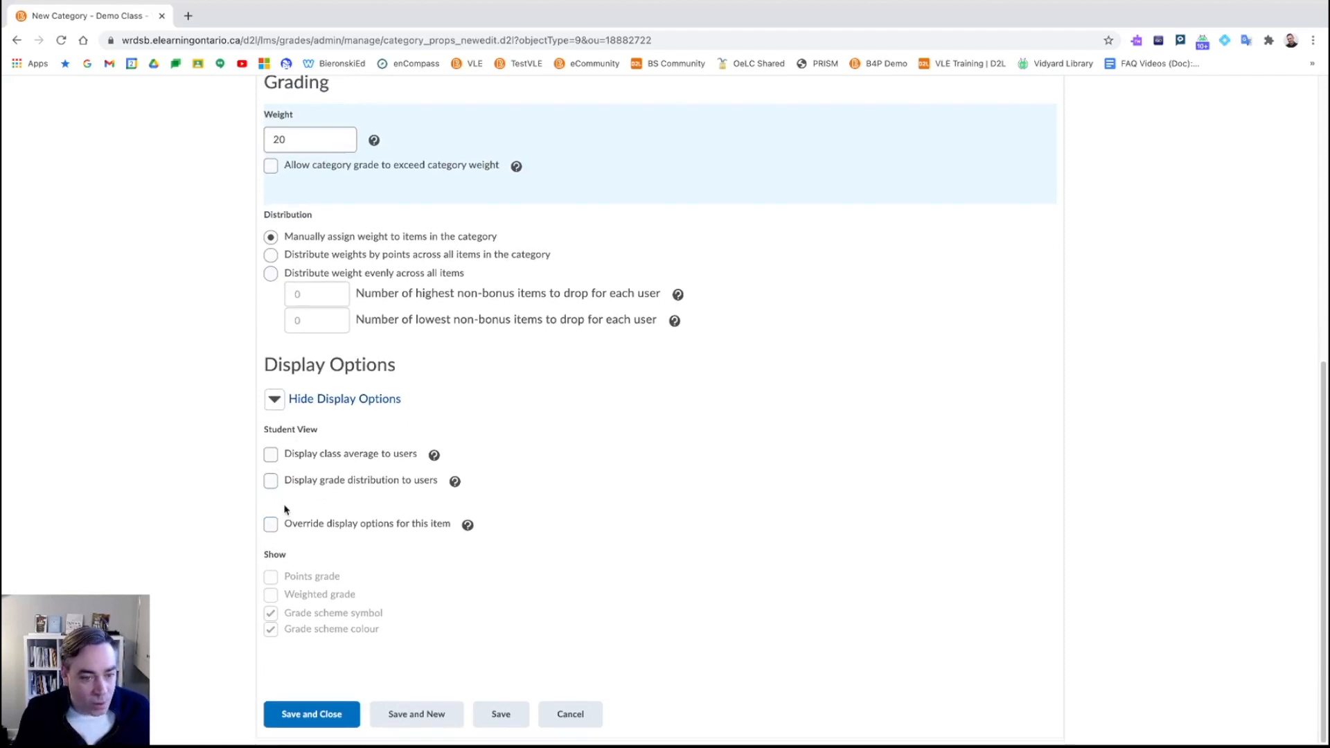
scroll(284, 510, "up", 1)
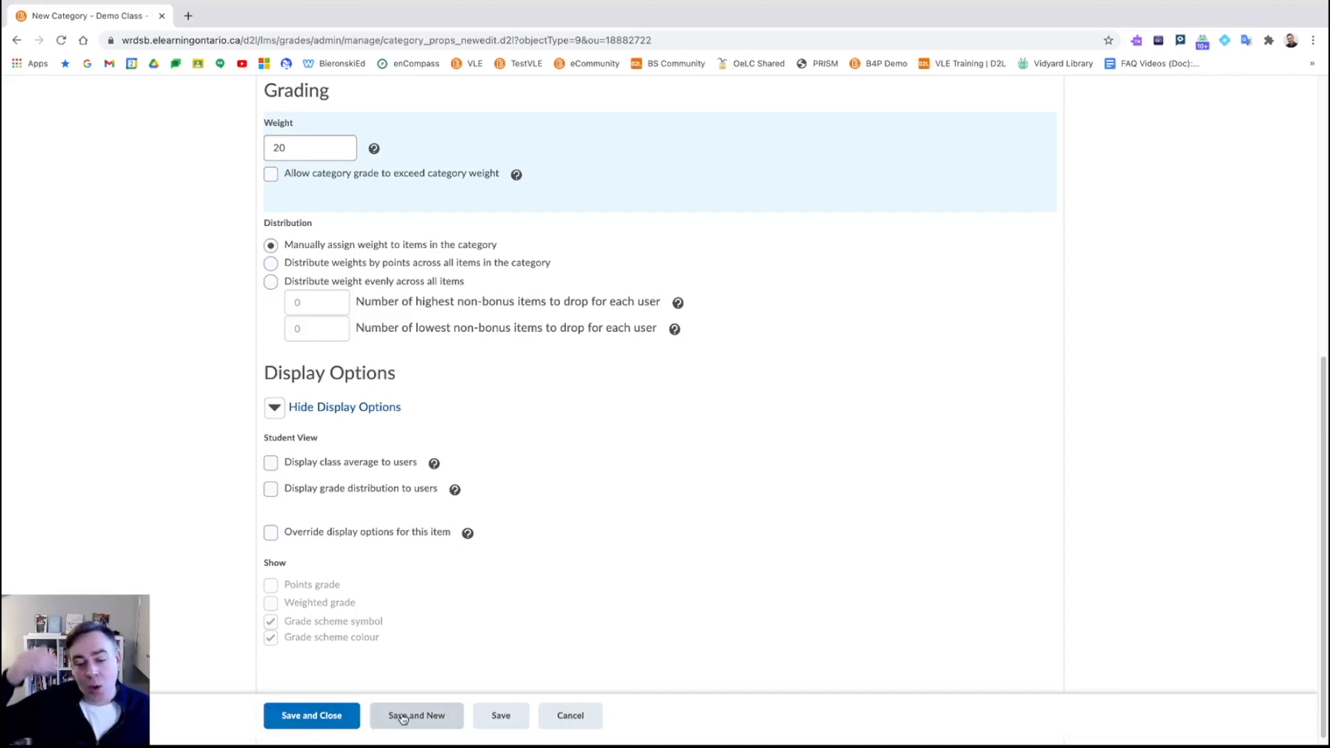
left_click(321, 718)
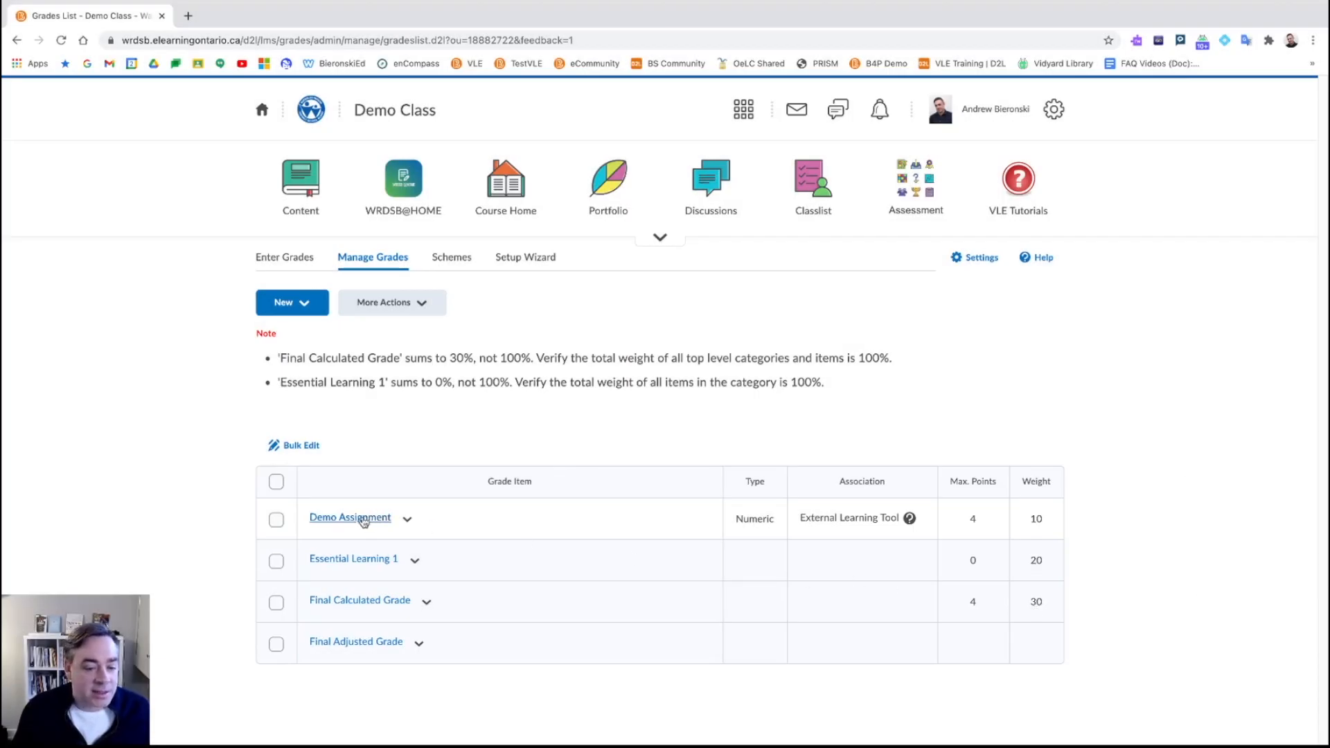
Step: Examine the actions available for the Demo Assignment grade item and dismiss them
left_click(410, 524)
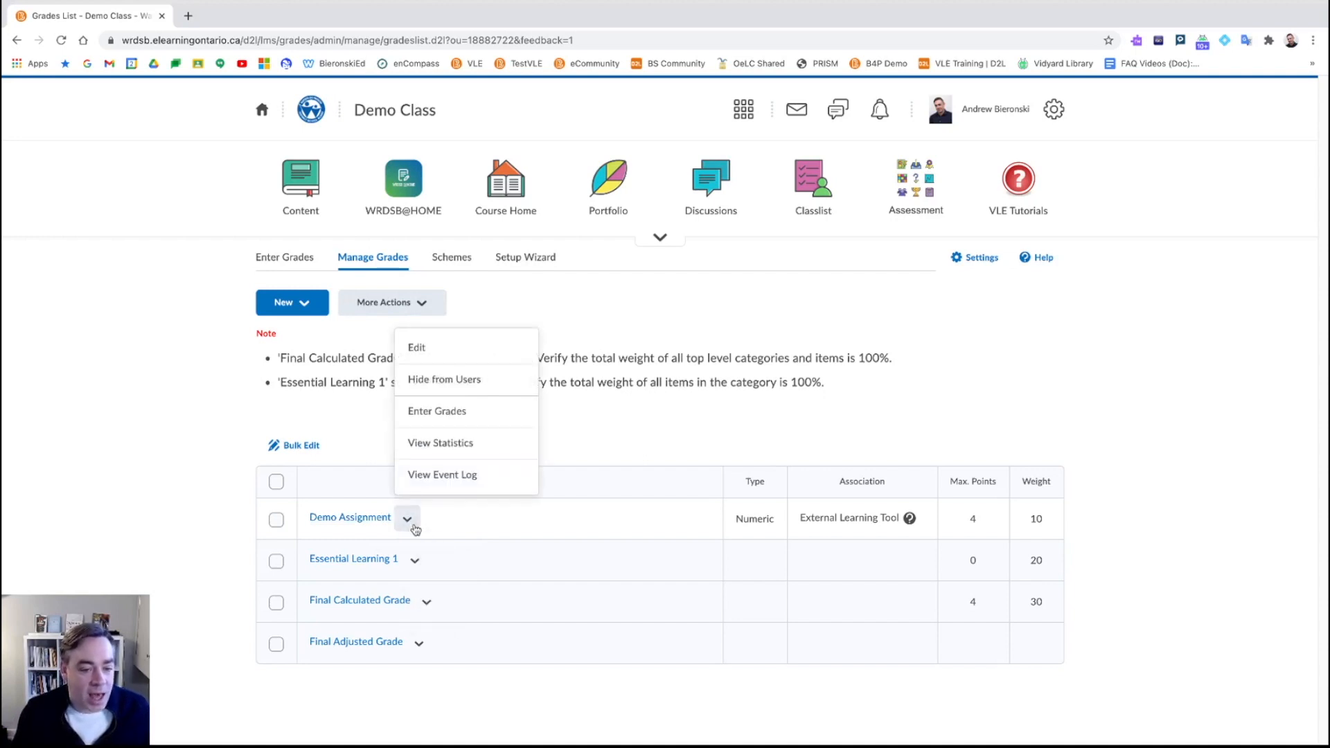
left_click(415, 529)
left_click(413, 526)
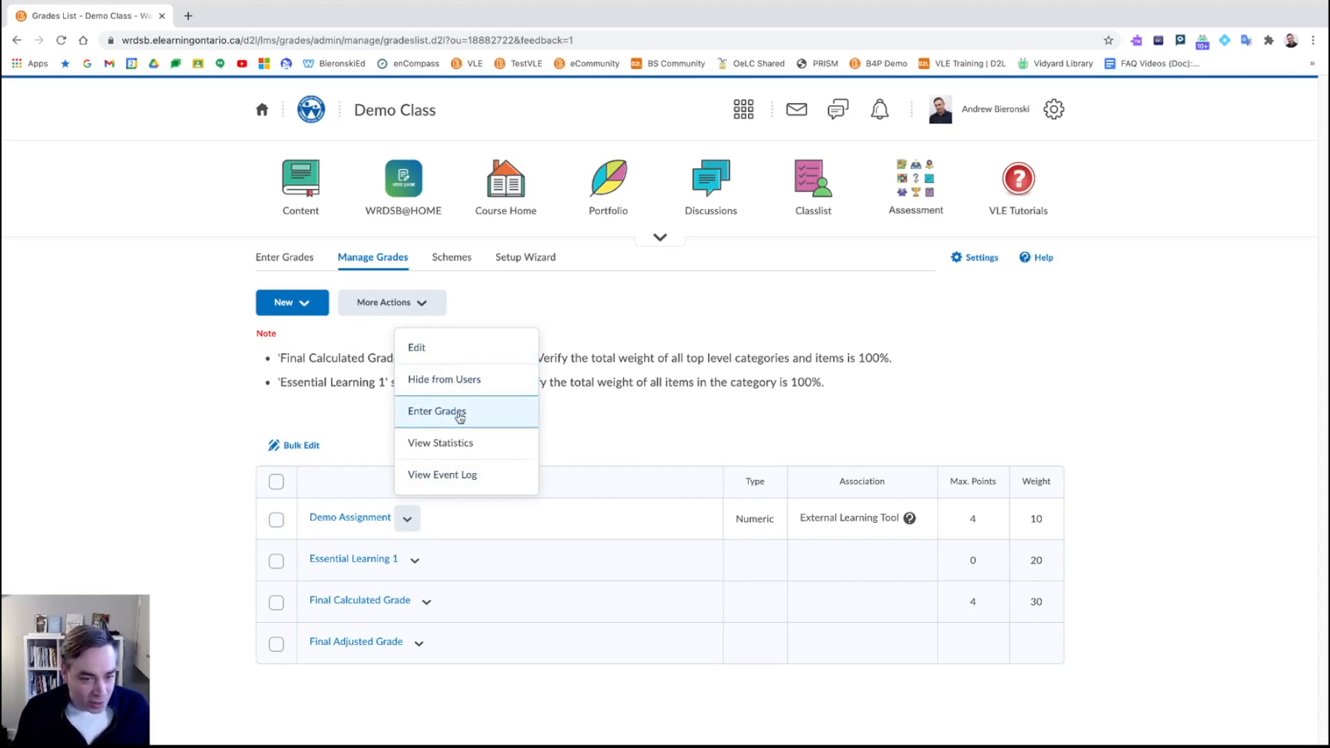
left_click(615, 437)
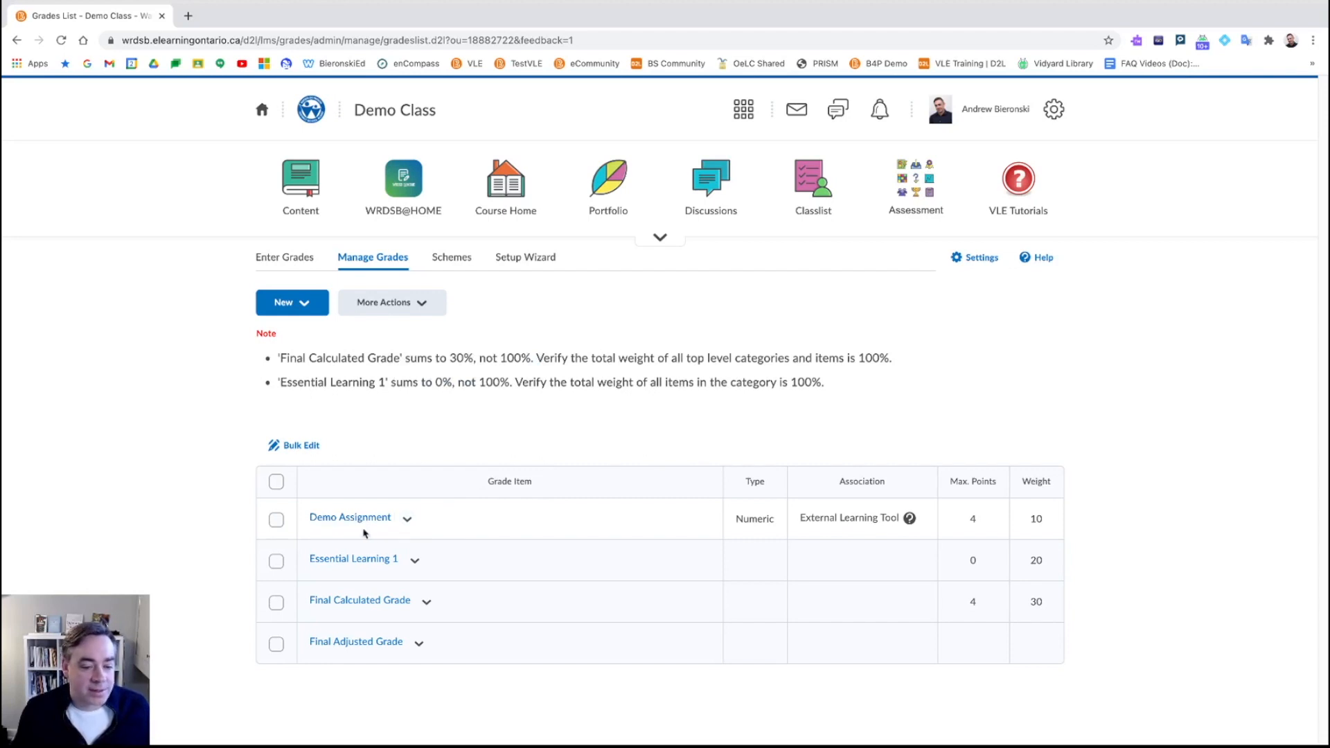
Step: Bulk edit Demo Assignment to place it in the Essential Learning 1 category, and save the change
left_click(277, 519)
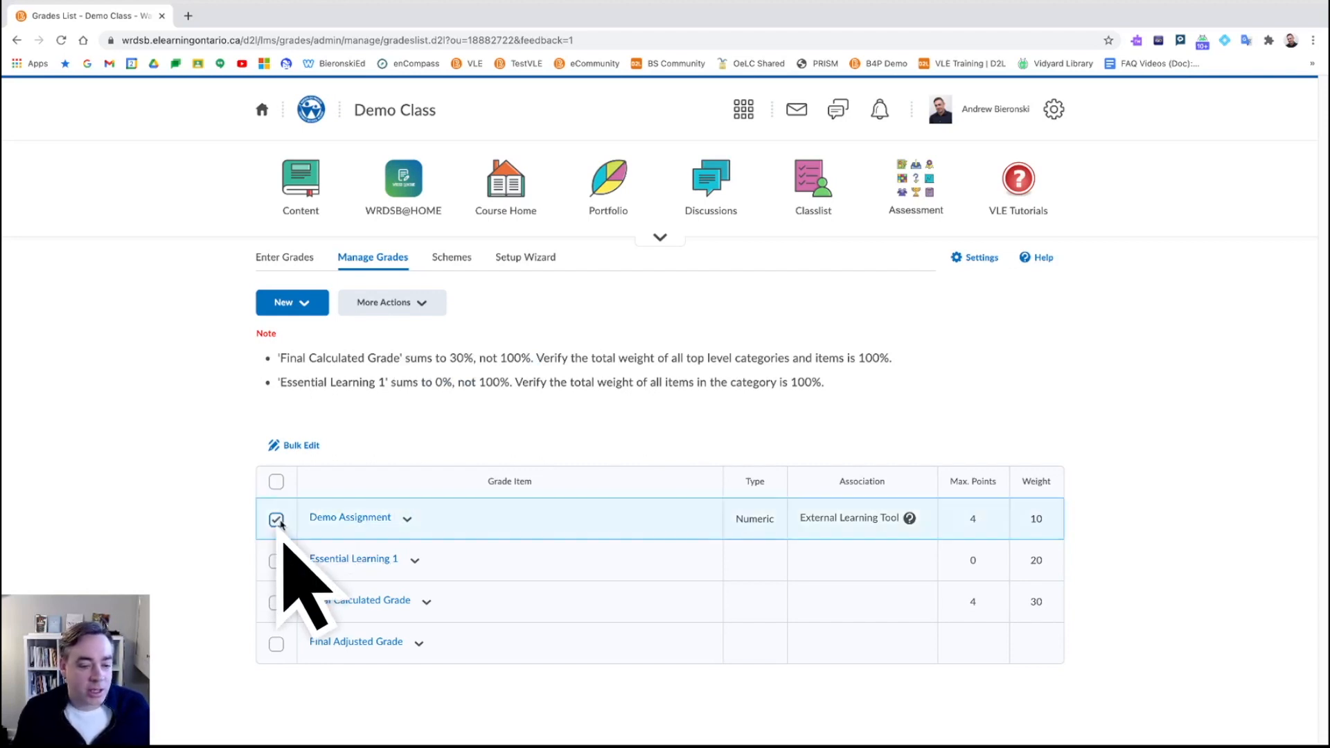
left_click(291, 447)
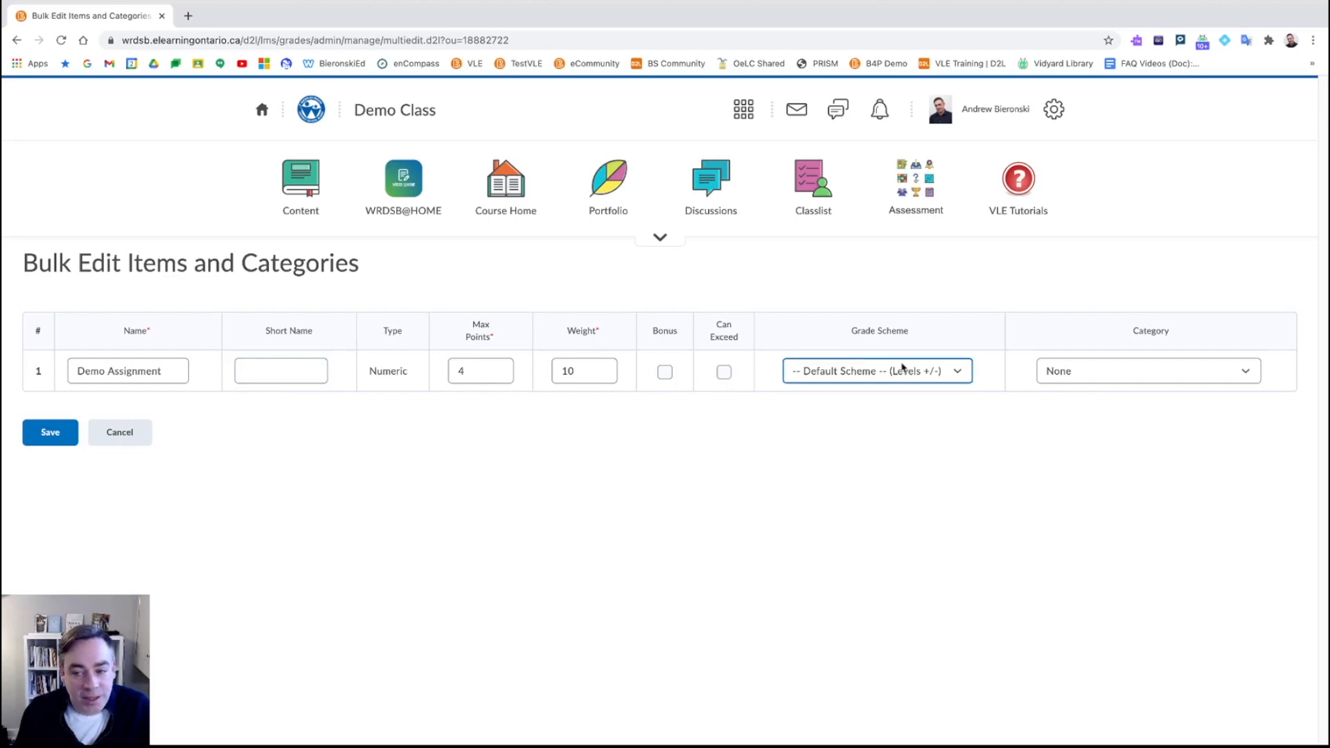
left_click(1144, 368)
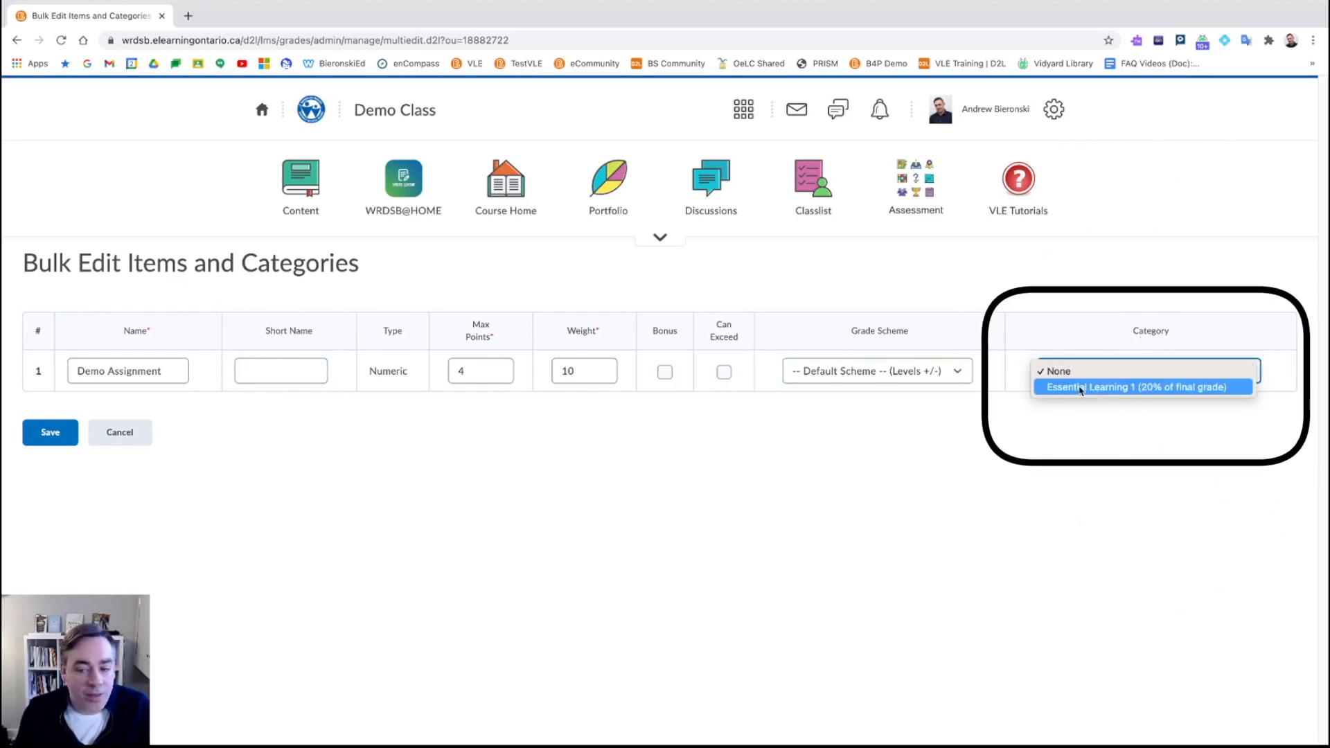
left_click(1185, 395)
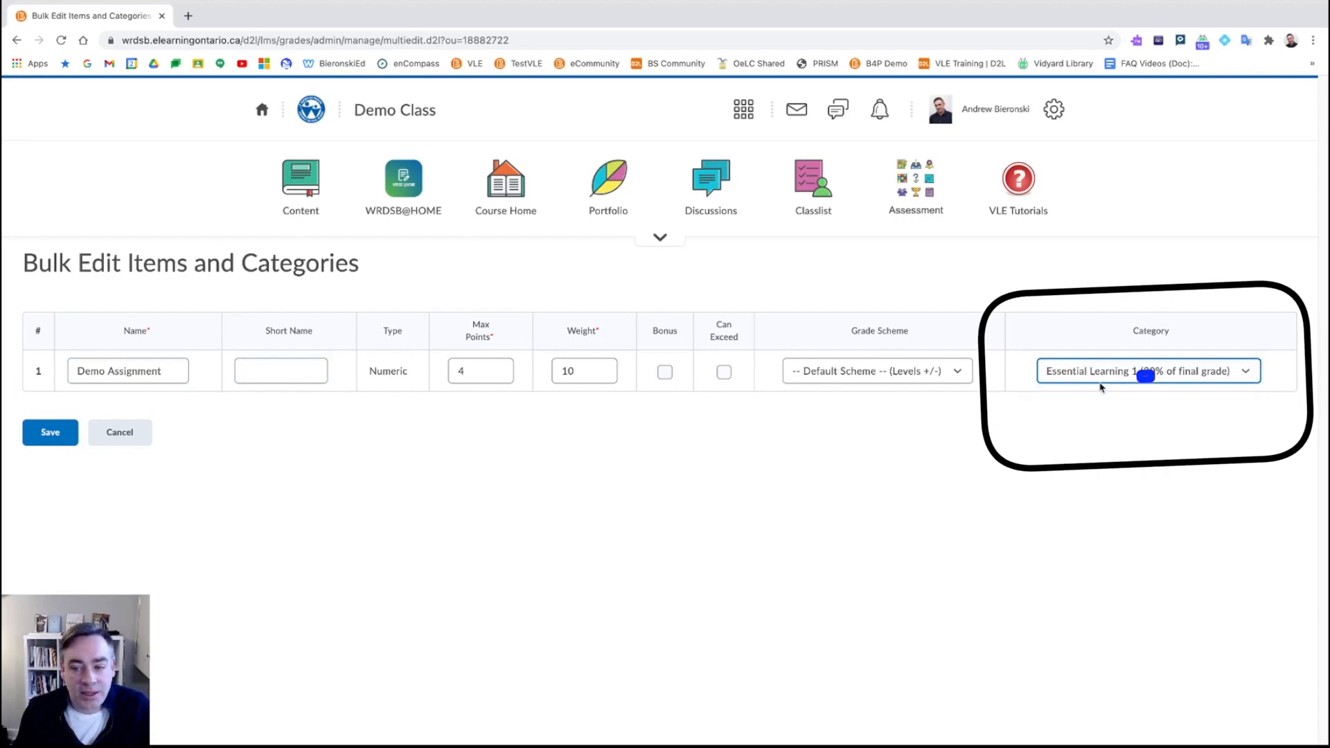
left_click(61, 440)
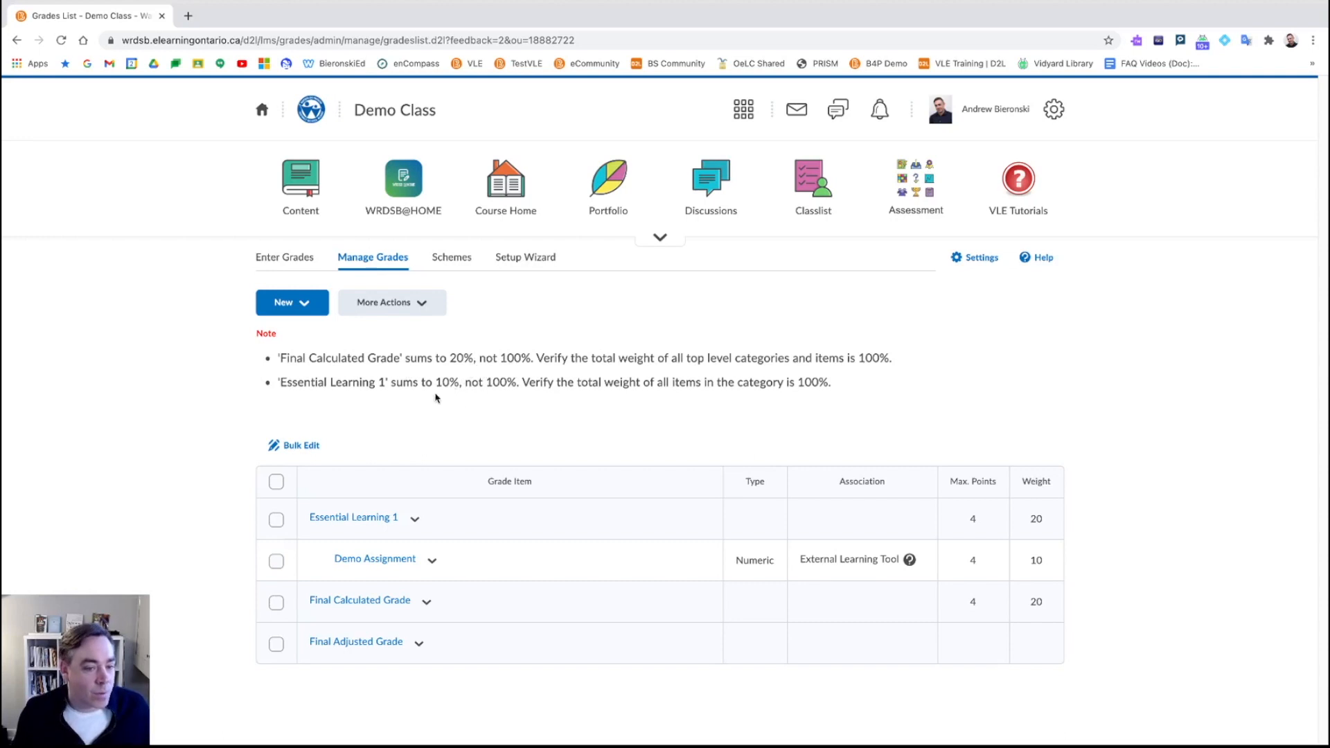
Step: Check what can be newly created in the grade book, then open the grade entry view and examine its additional actions
left_click(308, 310)
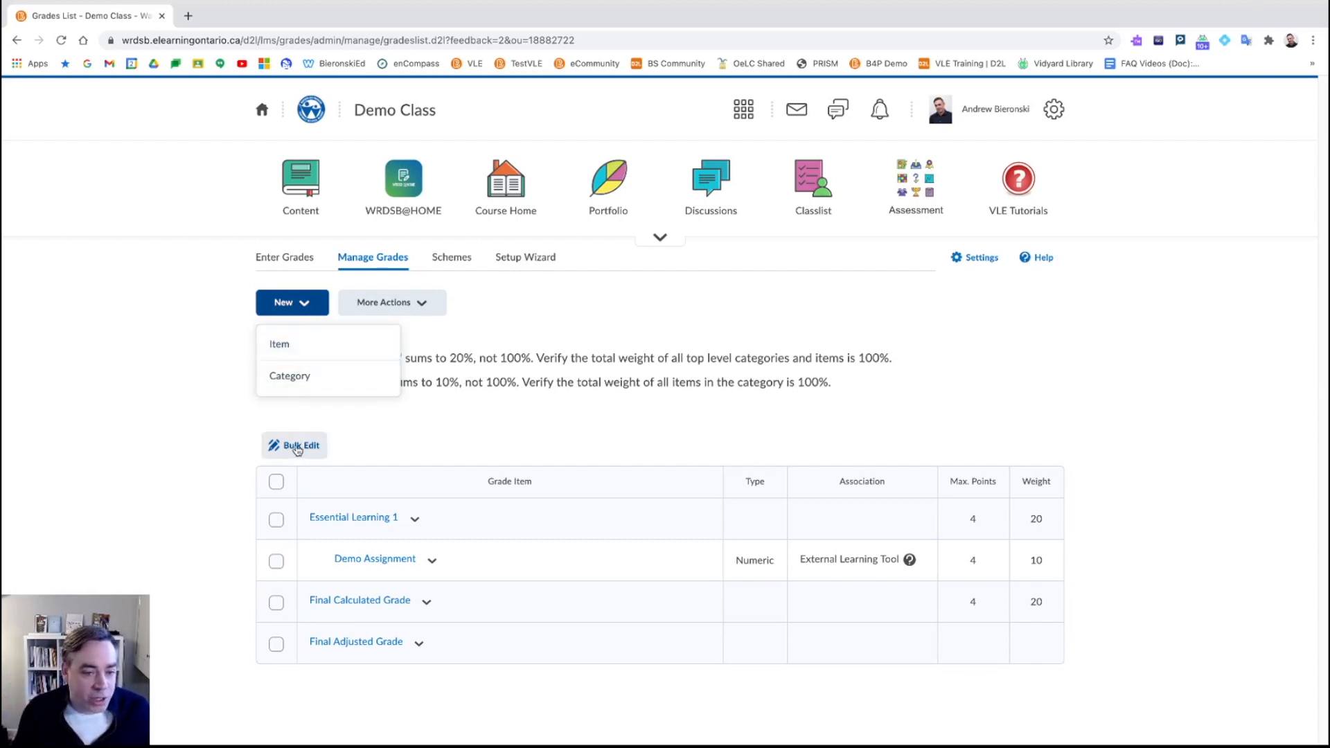
left_click(410, 434)
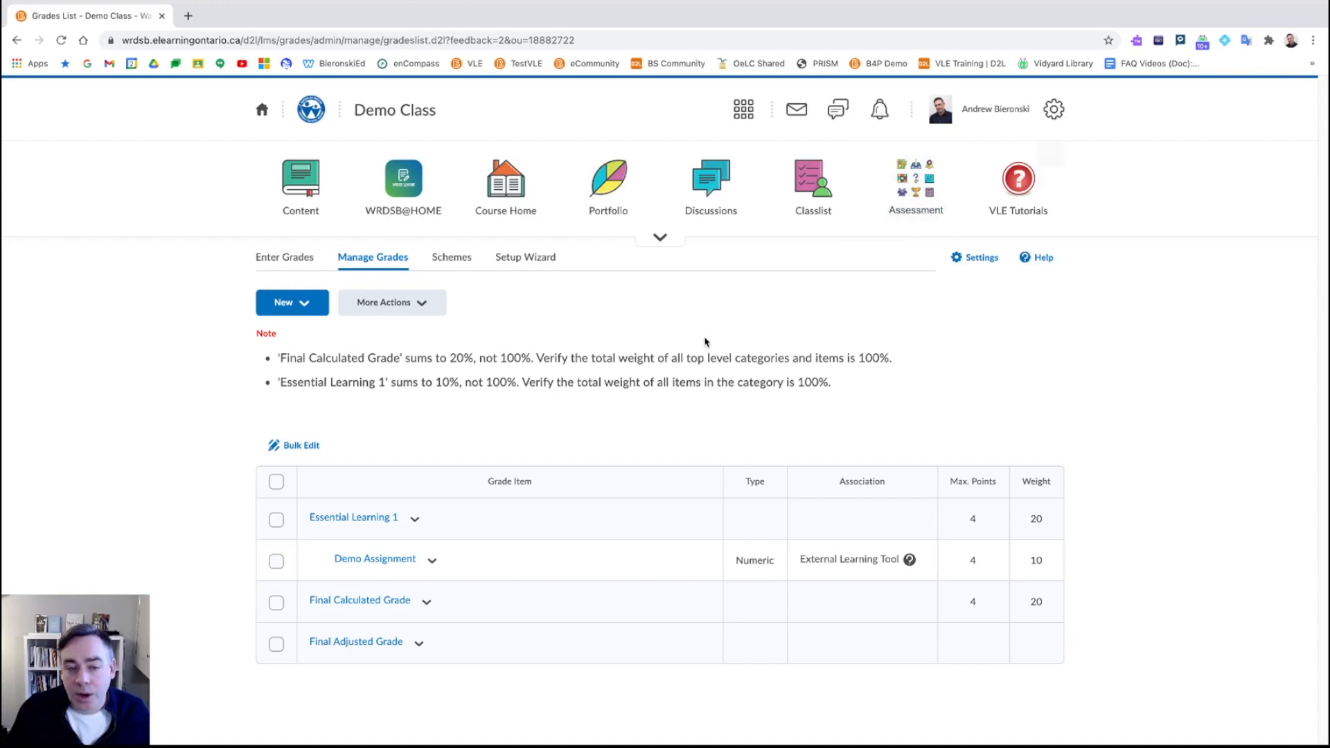
left_click(280, 255)
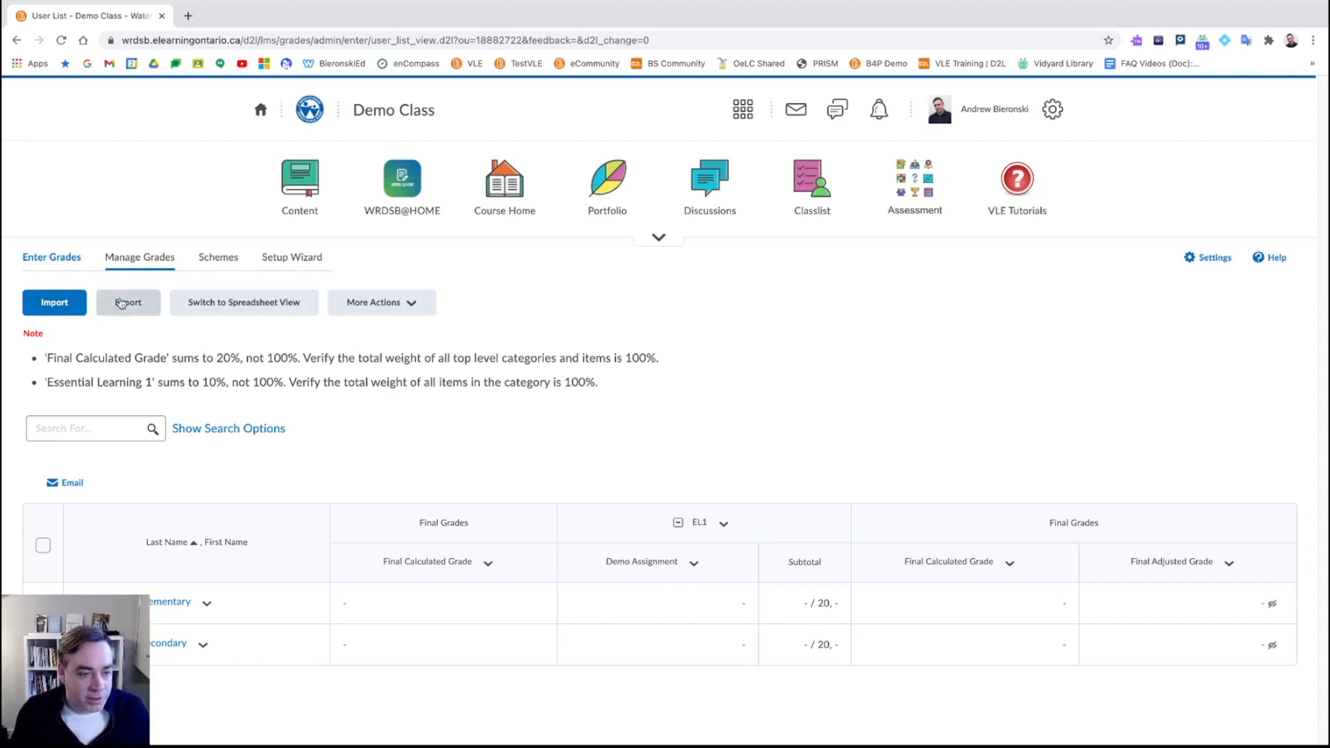
left_click(400, 305)
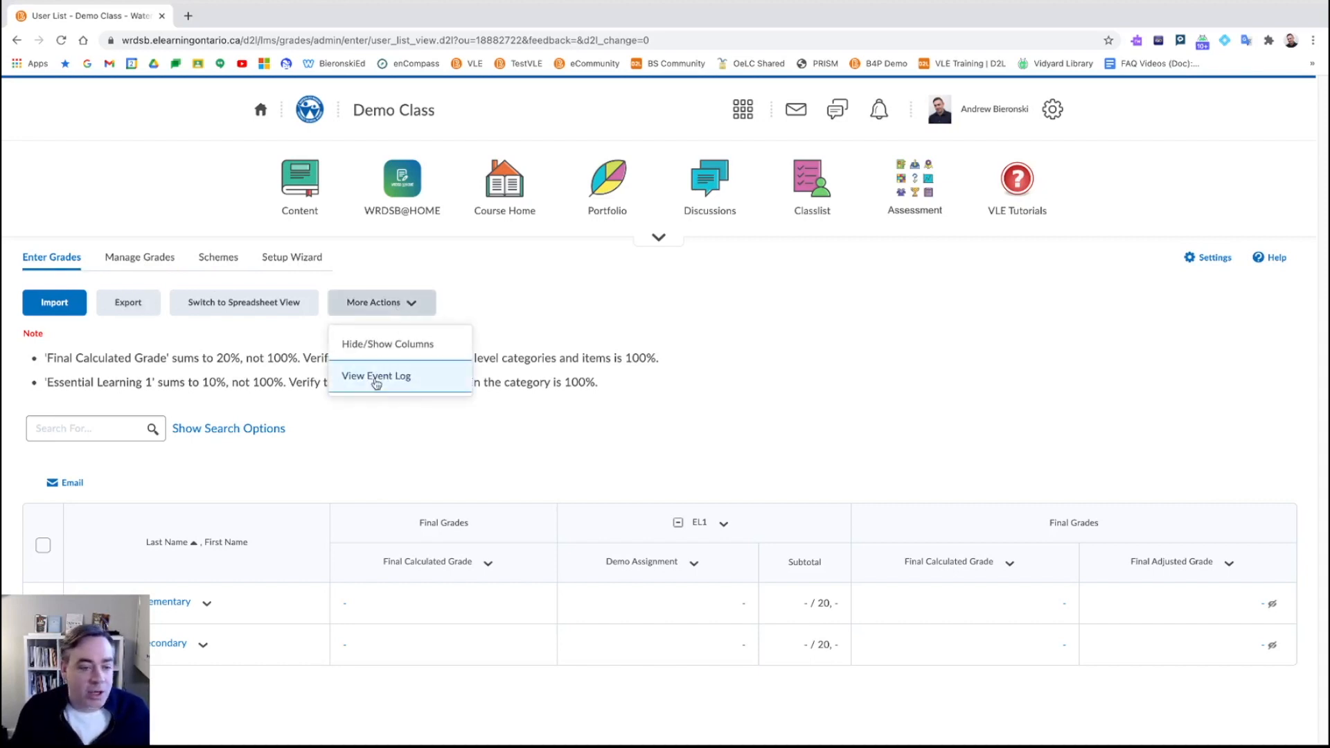
left_click(281, 348)
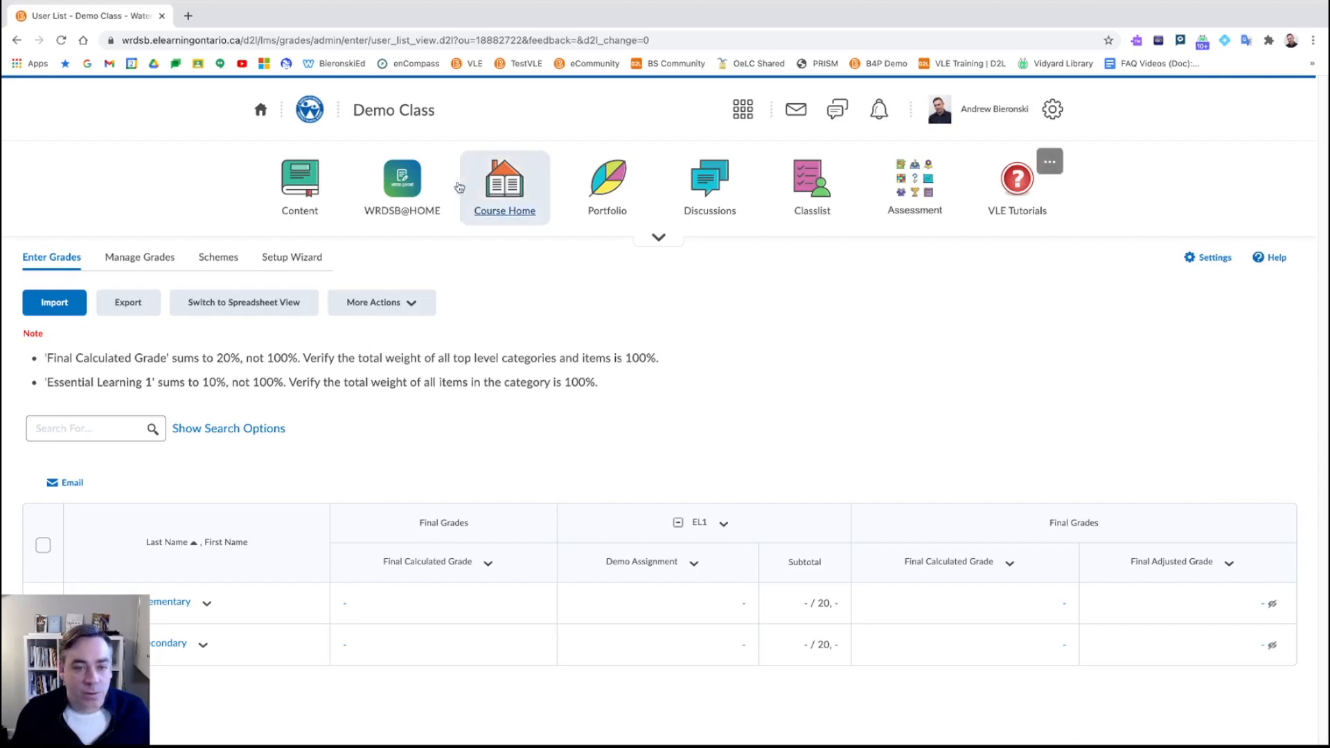
Step: Go to the class's Assignments tool and start a new assignment folder
left_click(916, 195)
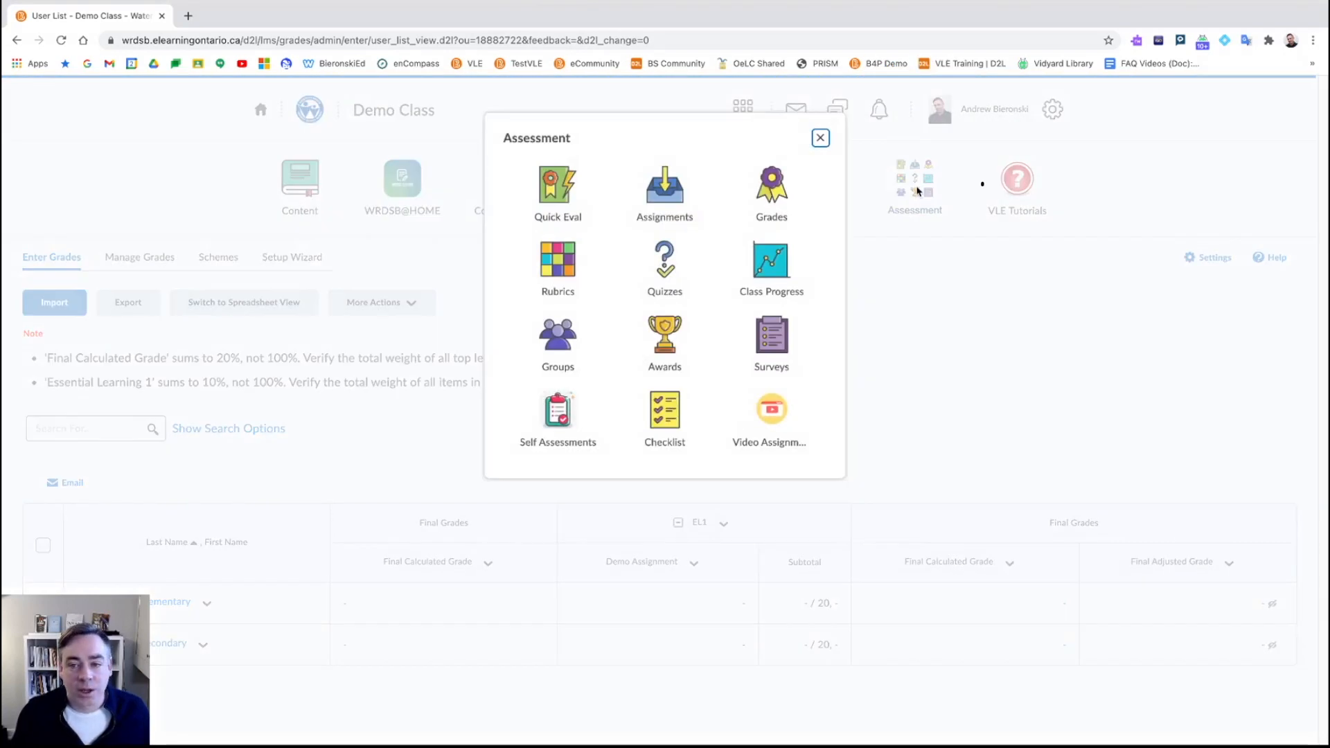
left_click(656, 208)
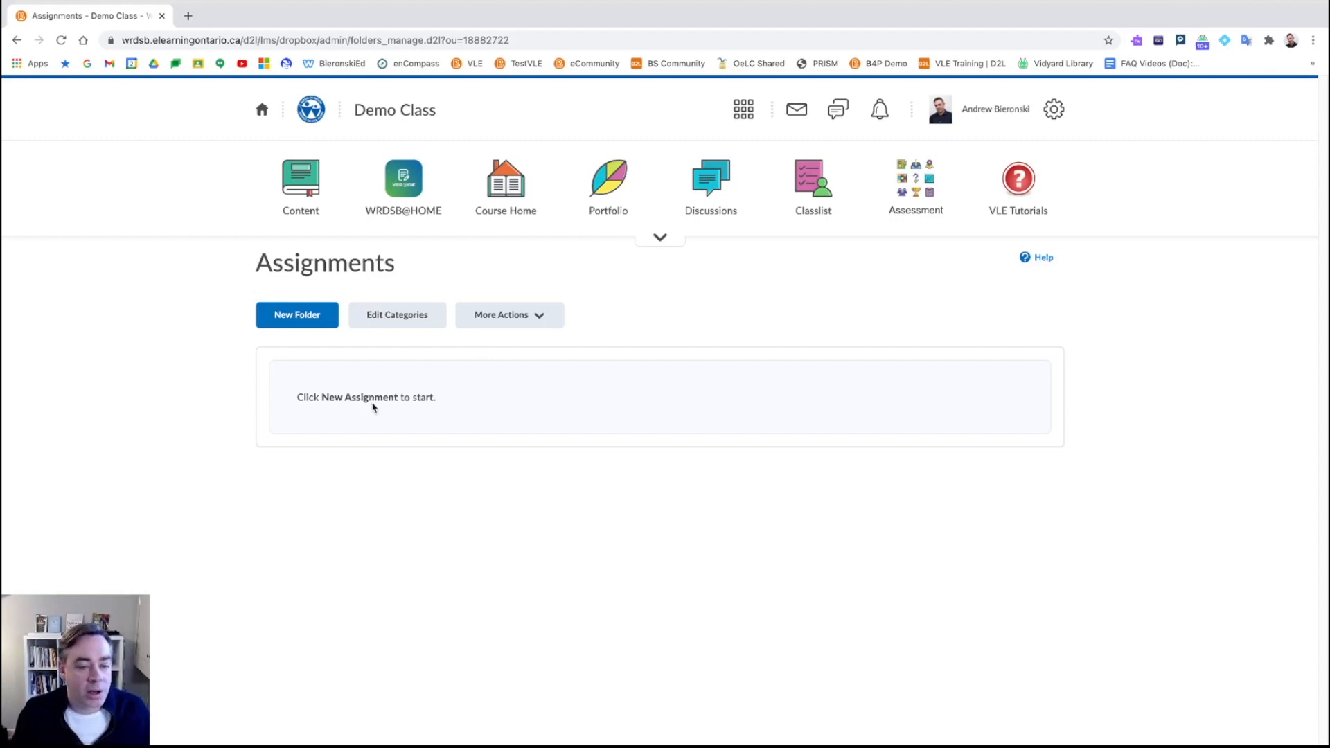
left_click(320, 325)
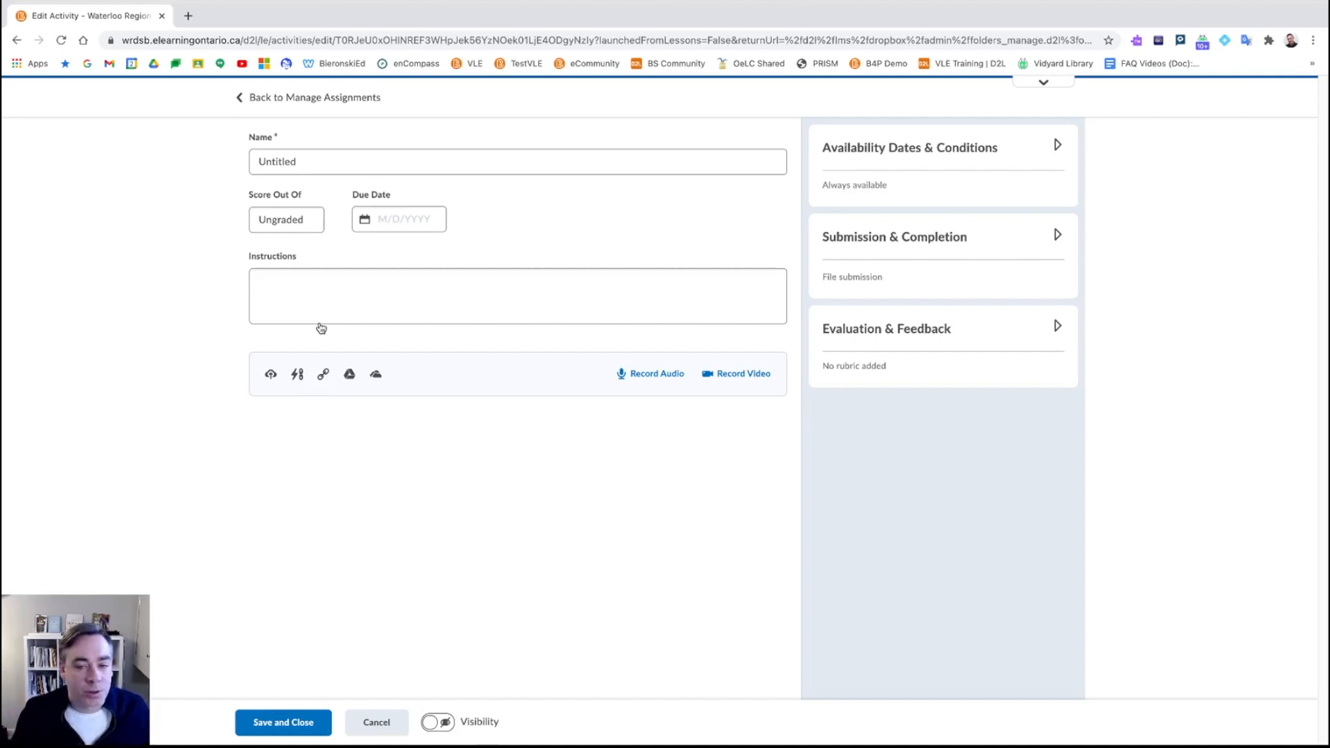
left_click(320, 320)
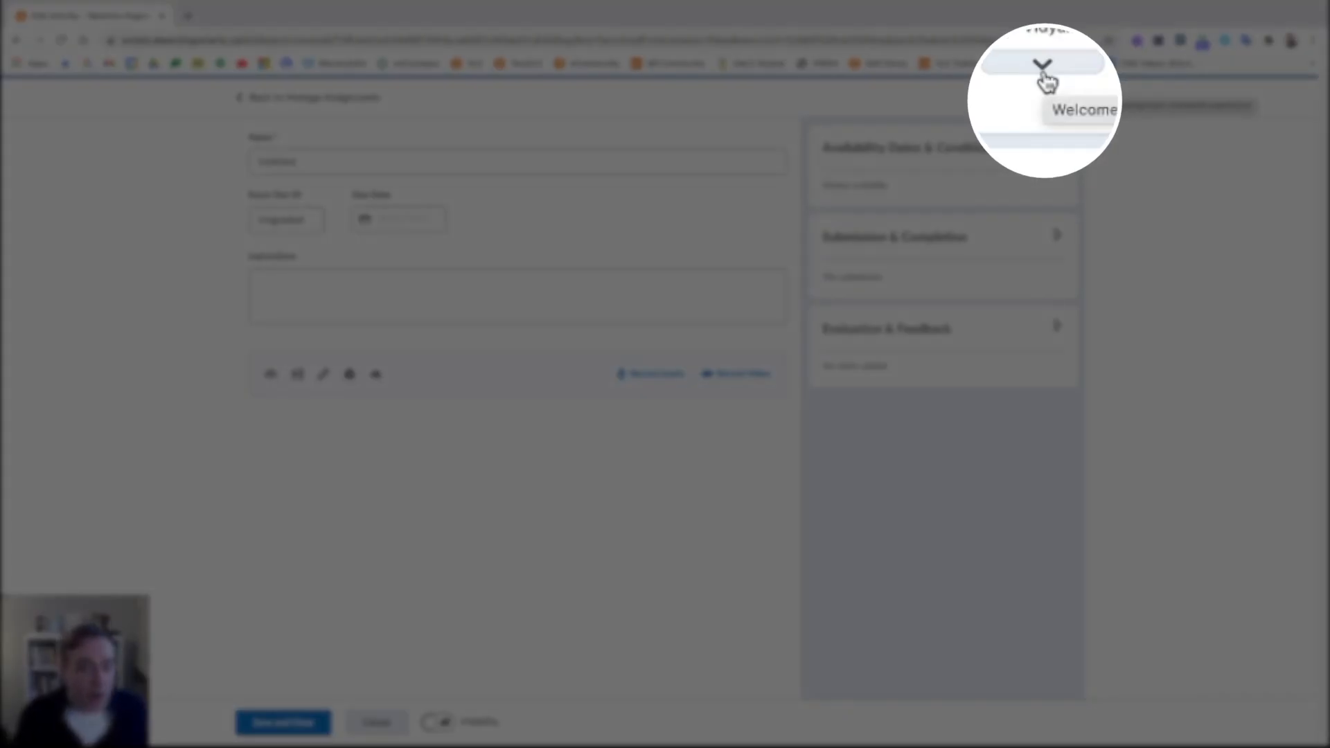
Step: Examine the switch for the new assignment create/edit experience, then collapse it without changing the setting
left_click(1045, 69)
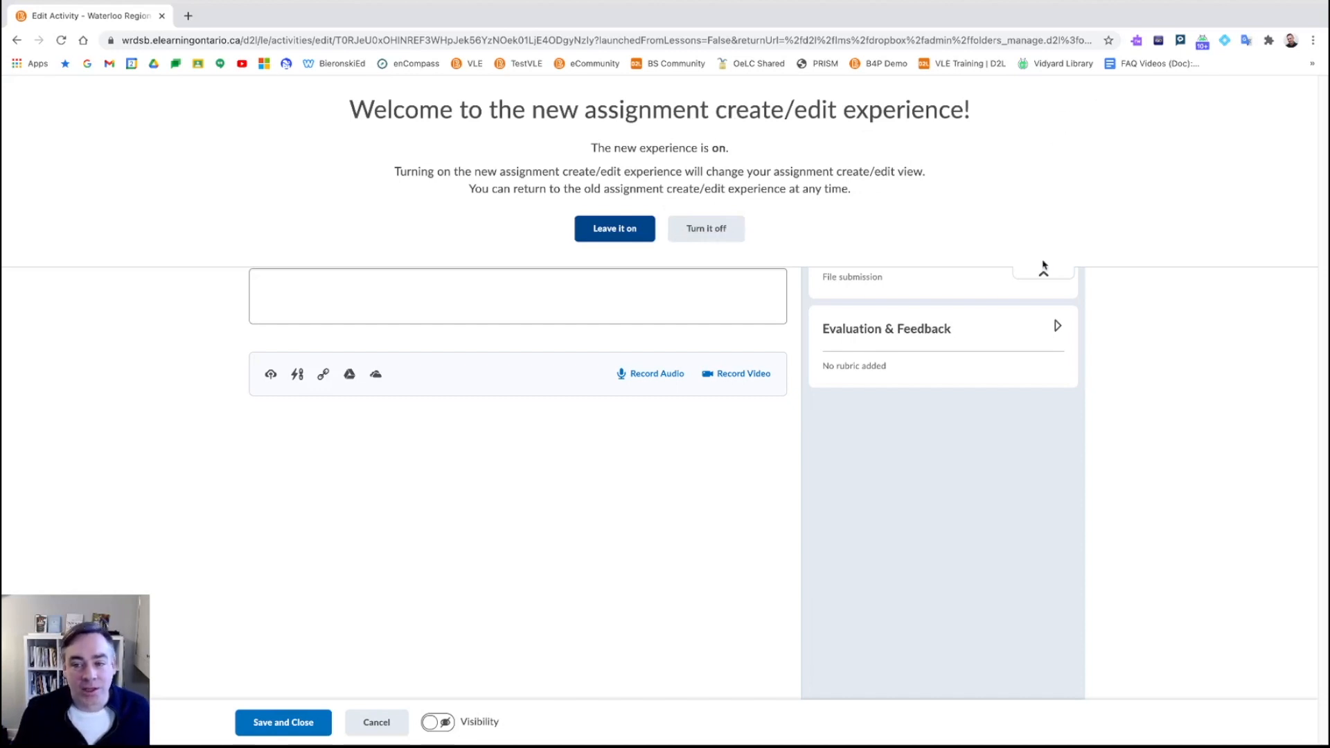
scroll(1046, 273, "down", 1)
left_click(1043, 229)
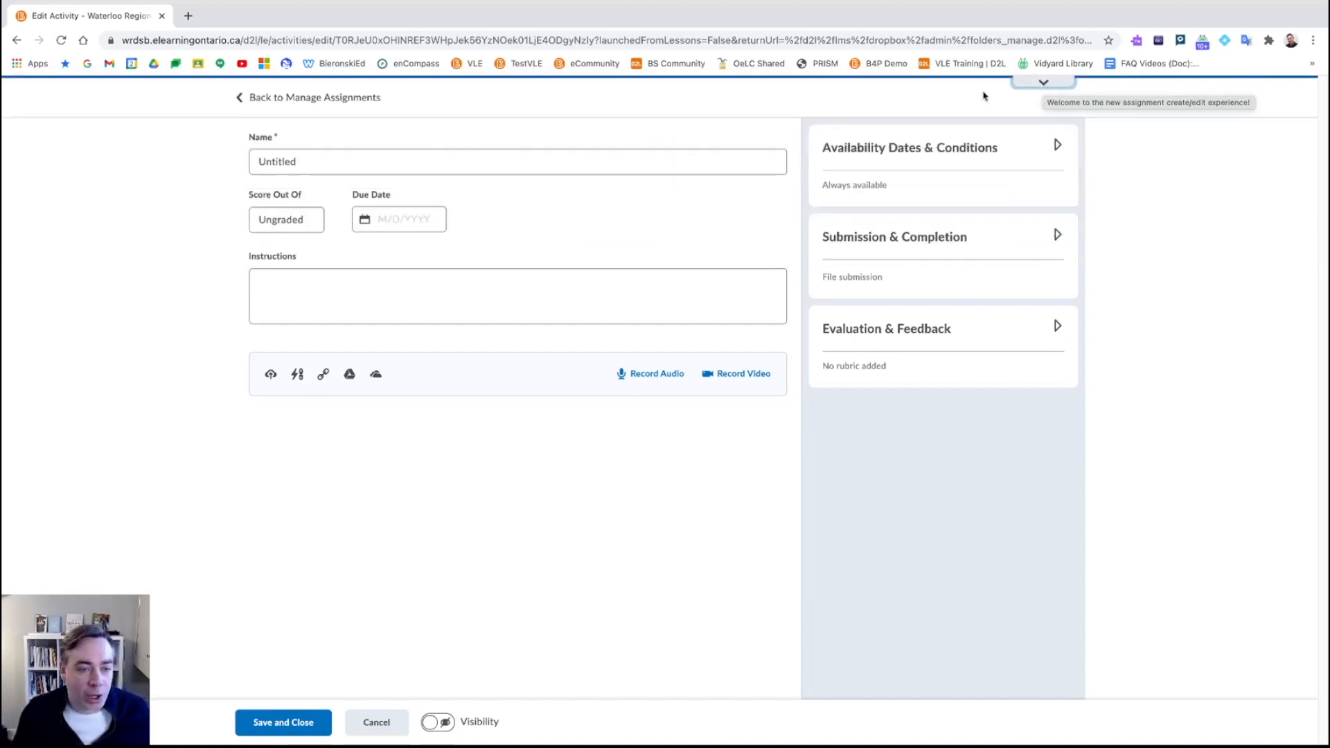
Step: Name the new assignment "Assignment 1"
left_click(519, 161)
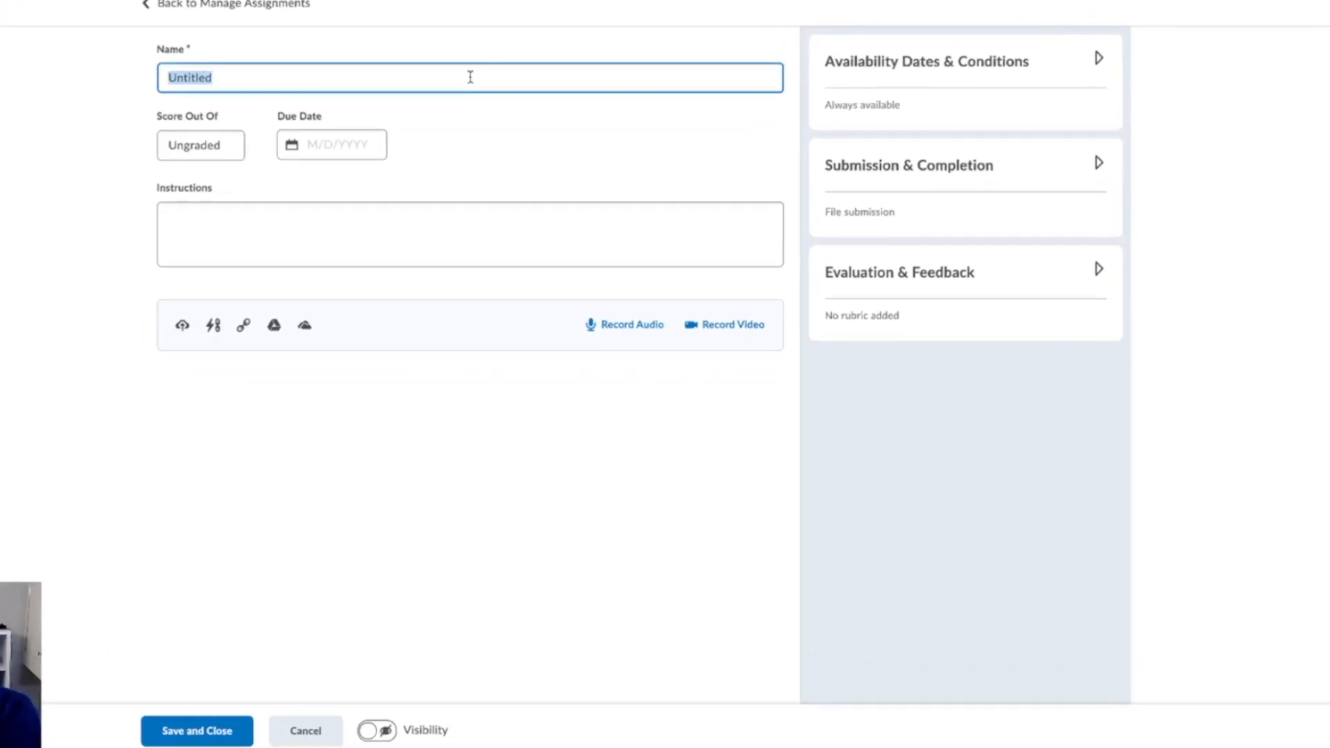
type("Assignmn")
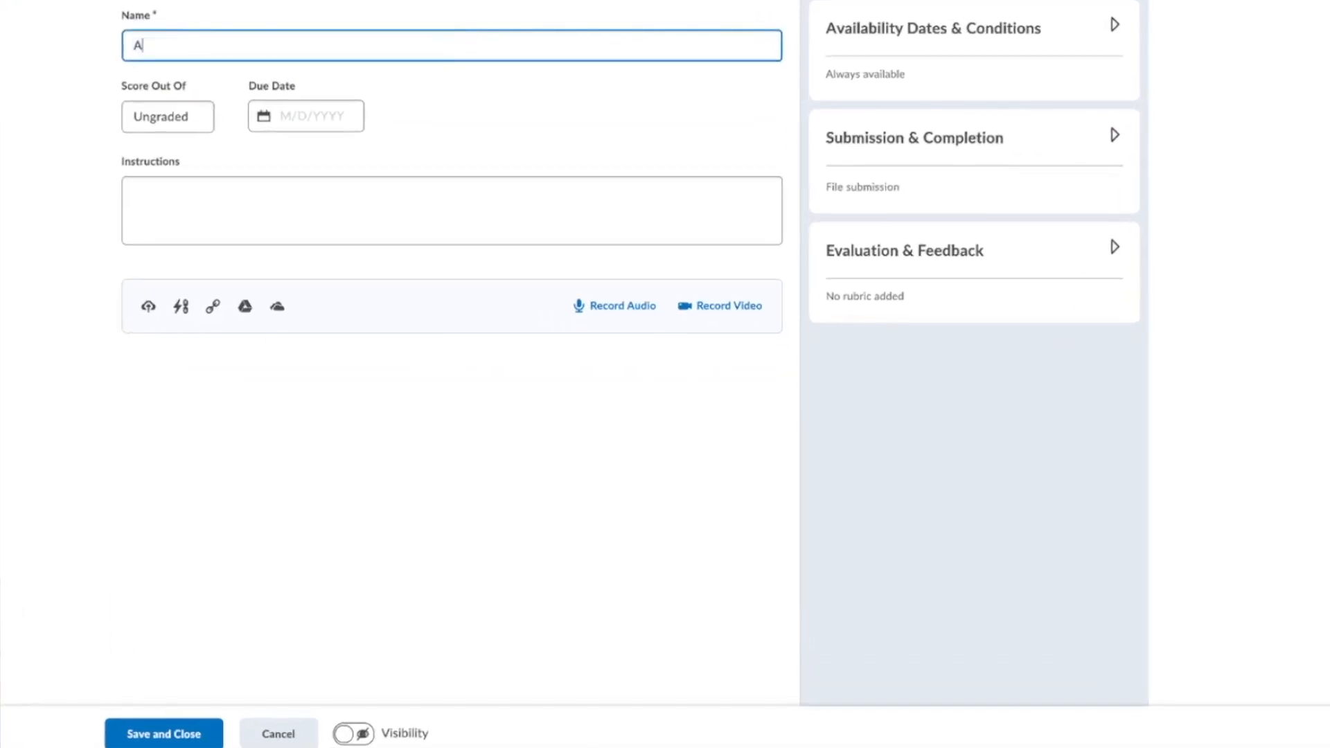
key("BackSpace")
key("BackSpace")
key("BackSpace")
type("nment 1")
left_click(65, 47)
Step: Make Assignment 1 graded with a score out of 10 points
left_click(165, 122)
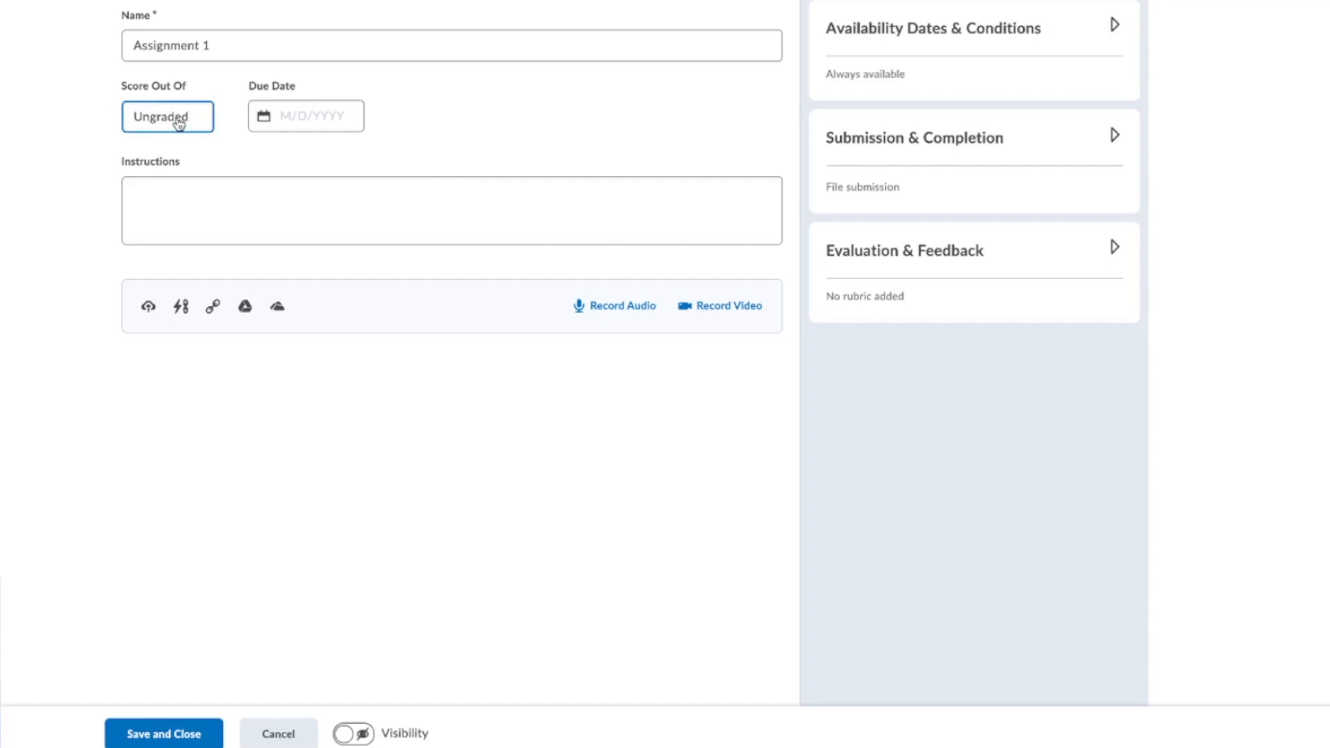
left_click(179, 123)
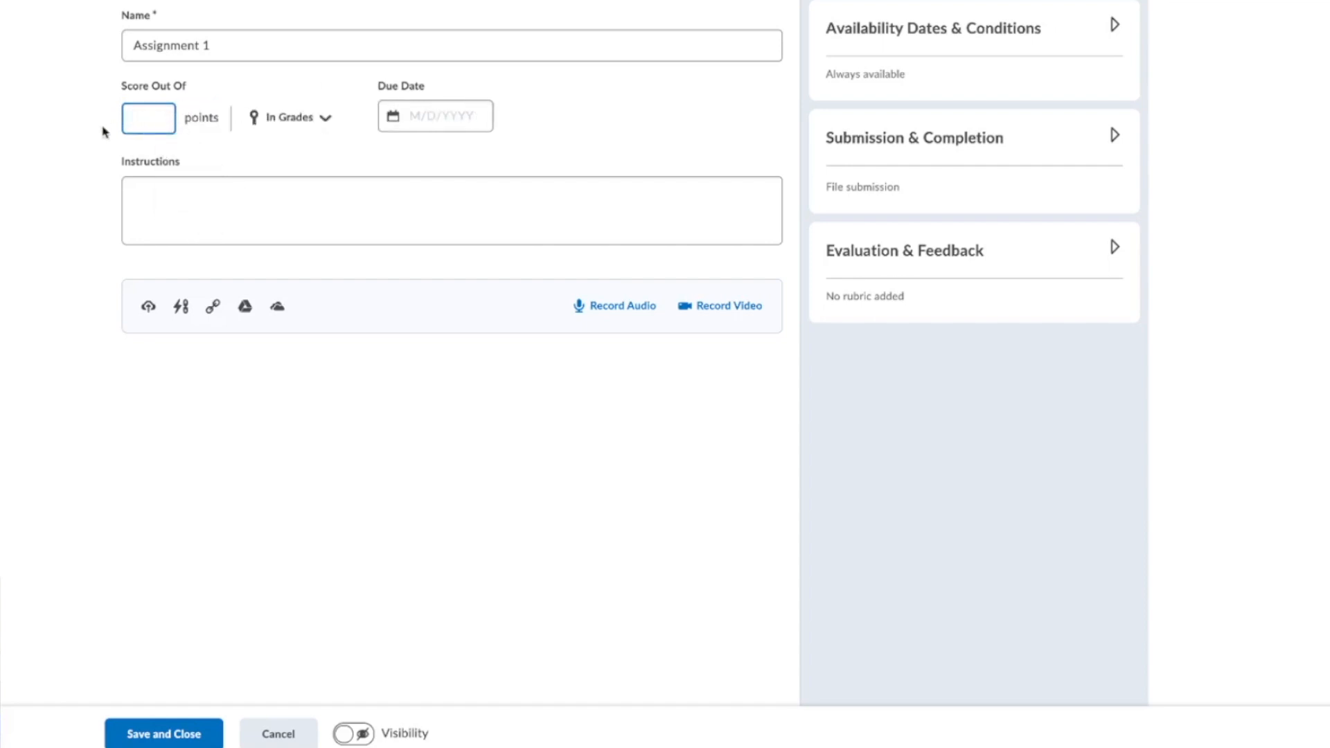
type("10")
Step: Link Assignment 1 to a new grade item in the Essential Learning 1 grade category
left_click(329, 118)
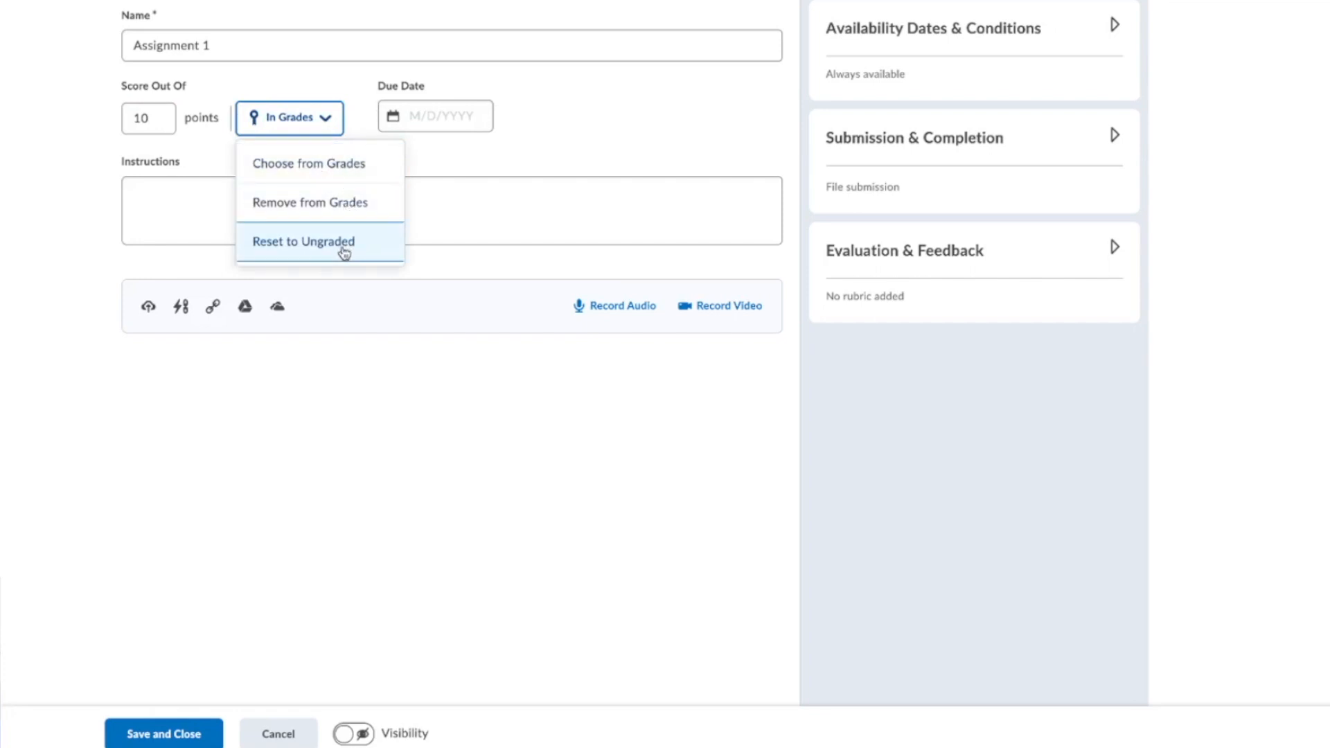
left_click(339, 175)
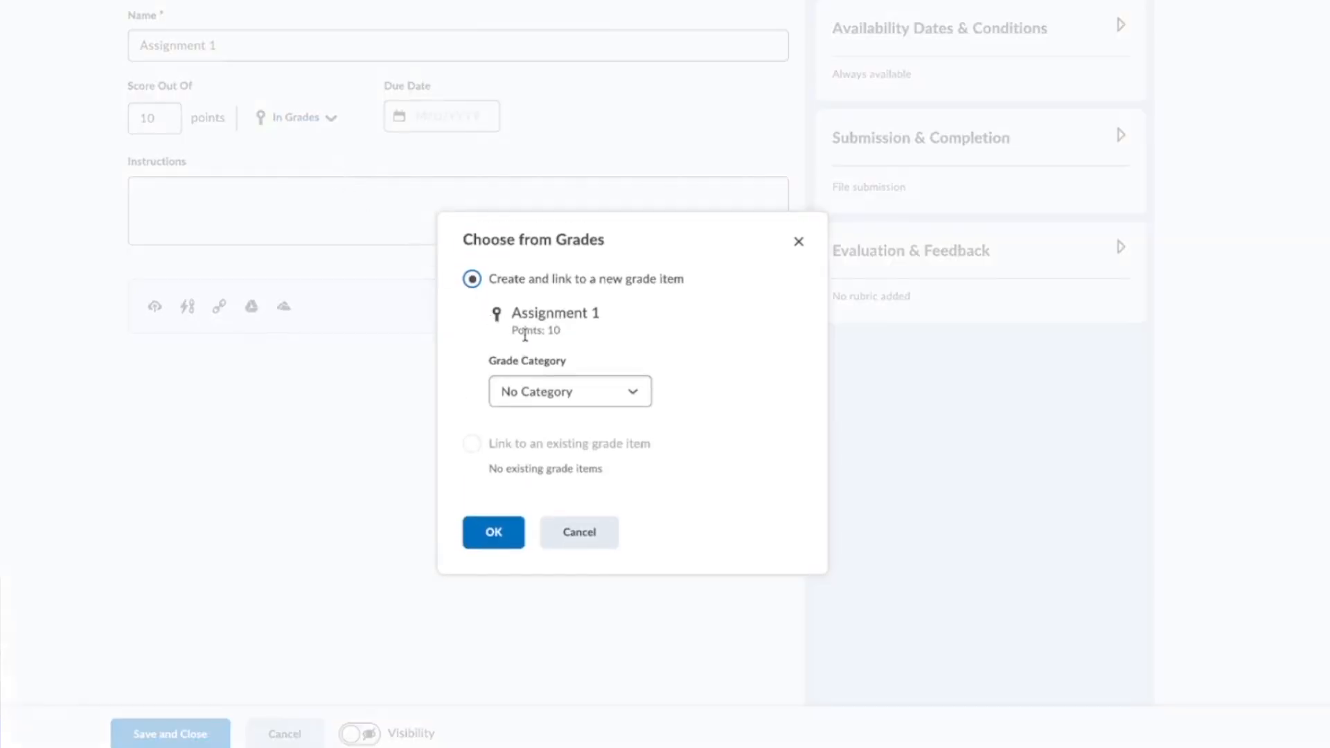
left_click(591, 402)
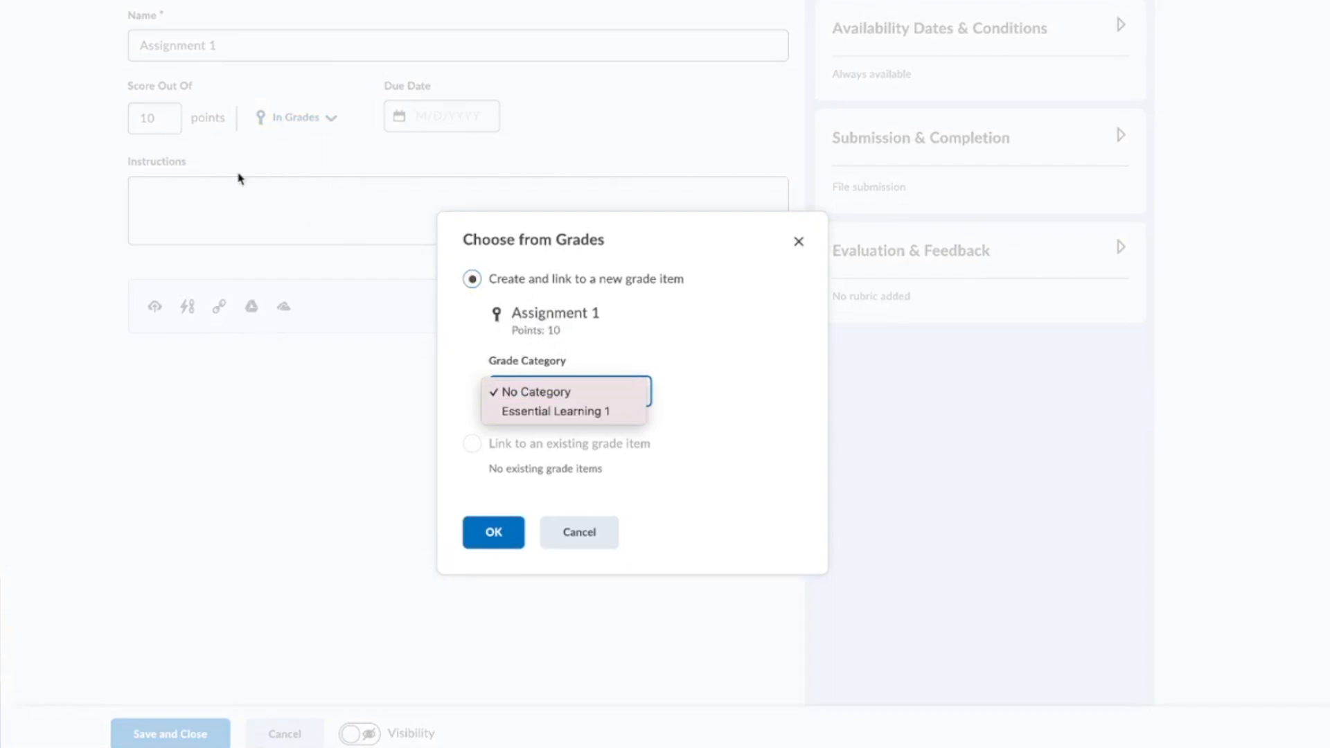
left_click(575, 414)
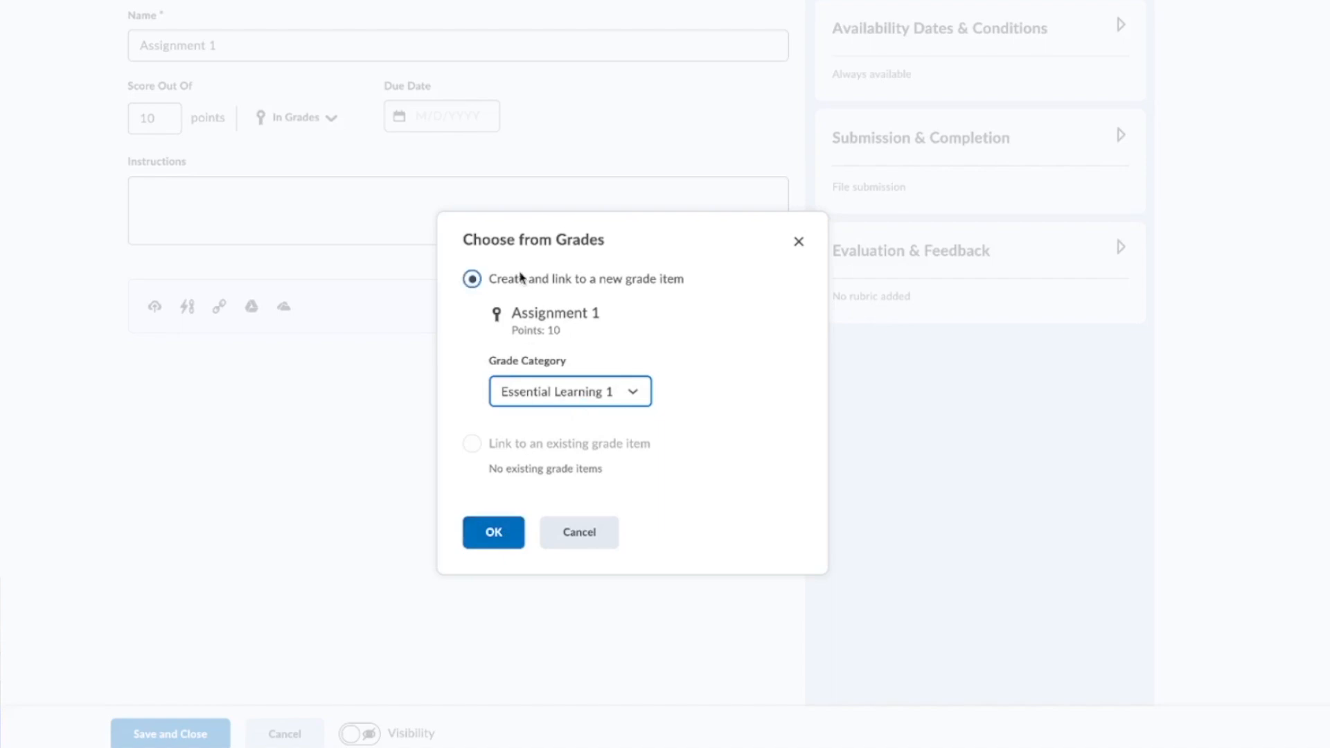
left_click(493, 535)
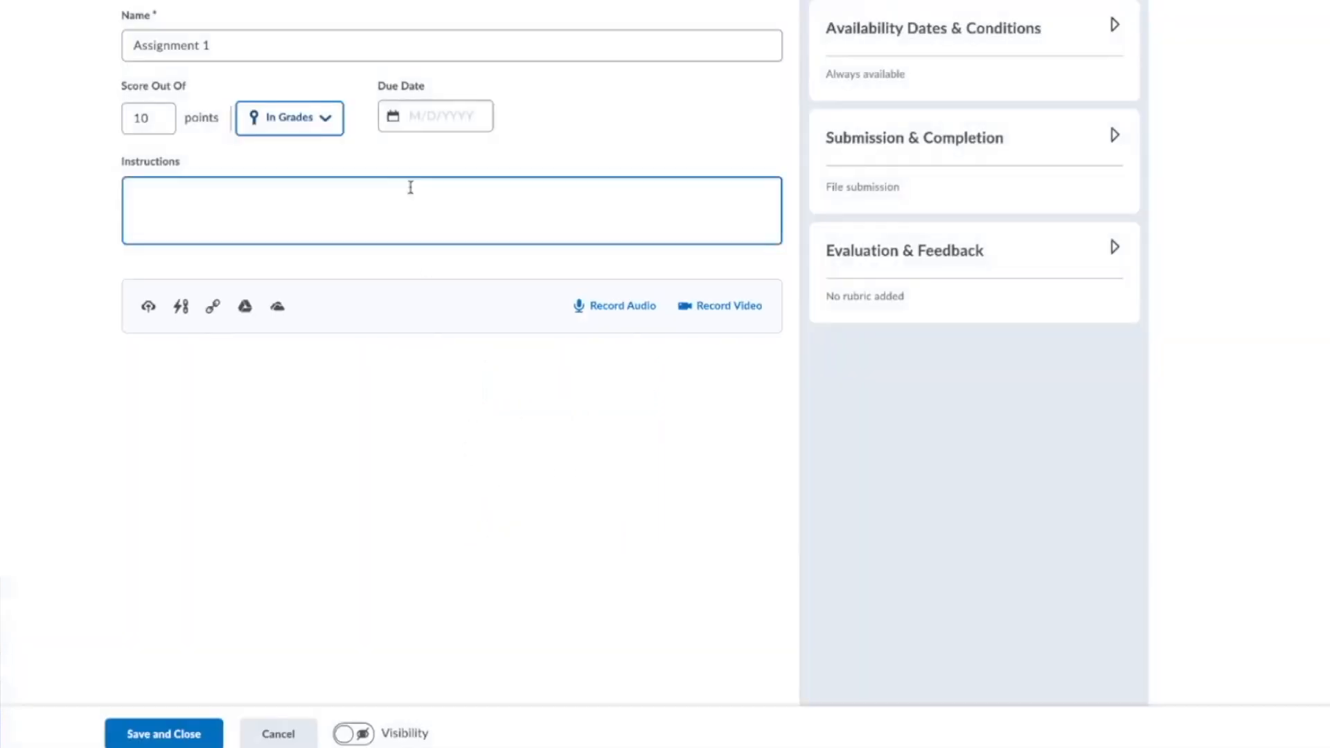
Step: Set Assignment 1's due date to 2/5/2021 and expand its availability dates and conditions
left_click(415, 117)
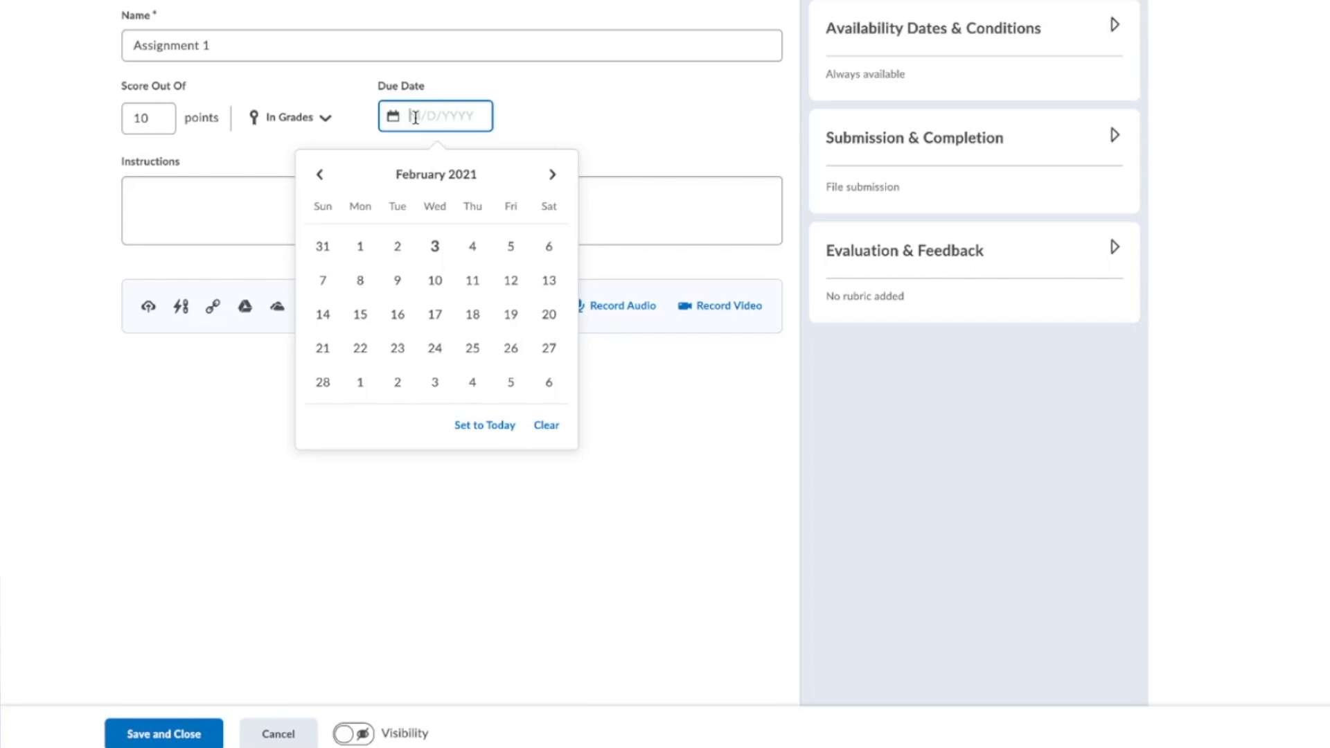
left_click(511, 252)
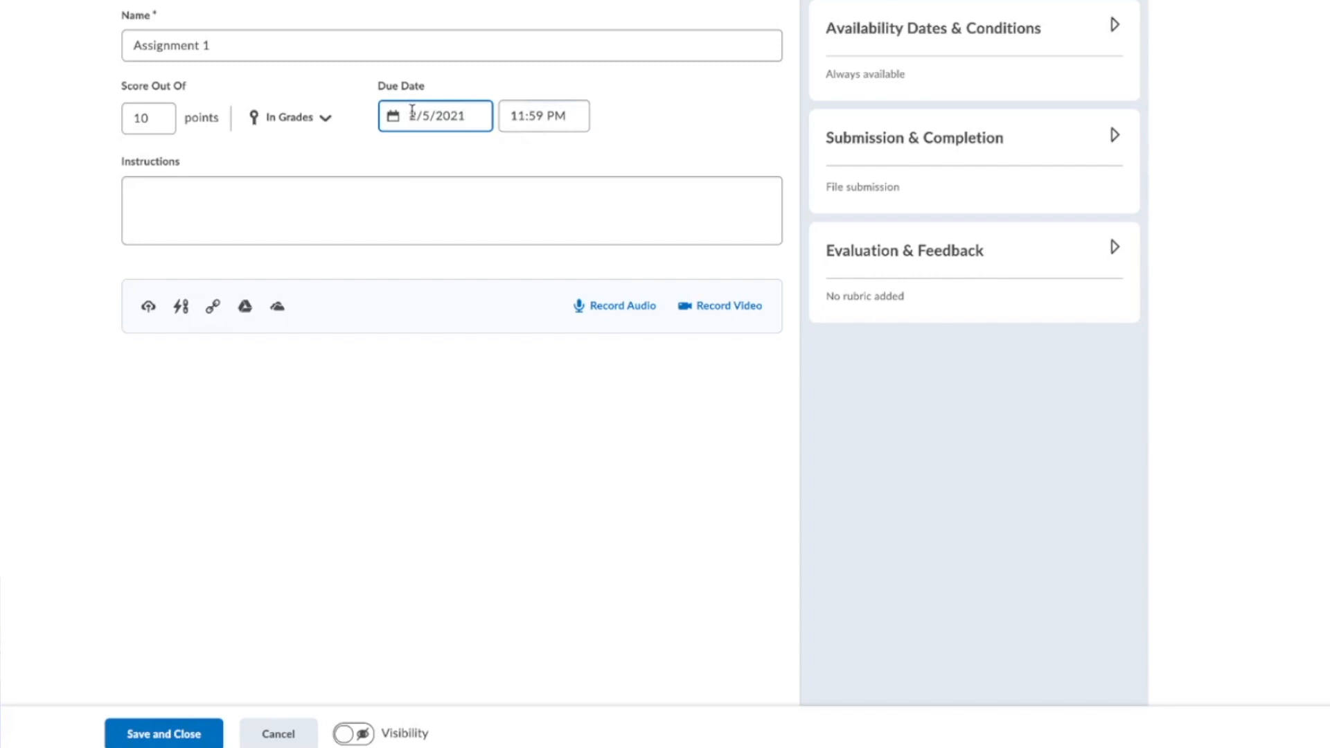
left_click(956, 39)
Step: Examine the assignment's start date and end date fields in relation to its due date, leaving both empty
left_click(904, 111)
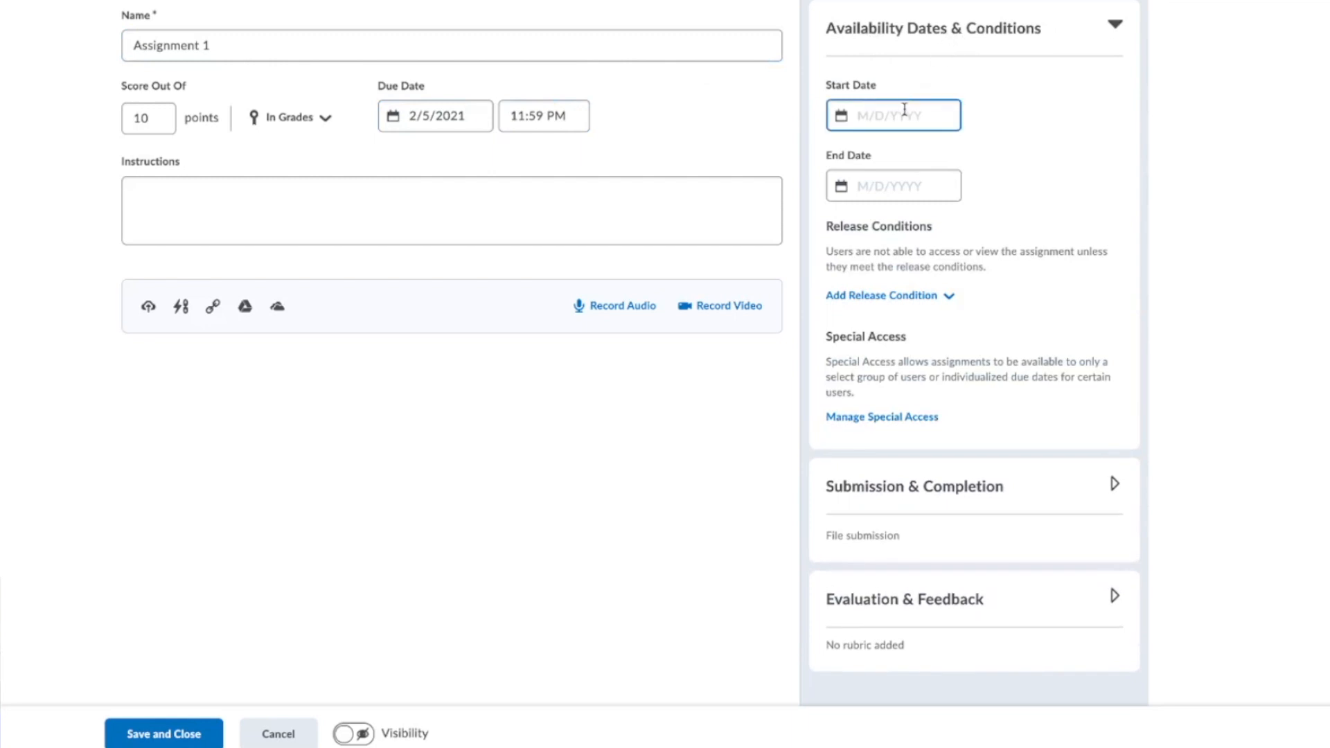
left_click(905, 110)
left_click(978, 95)
left_click(923, 181)
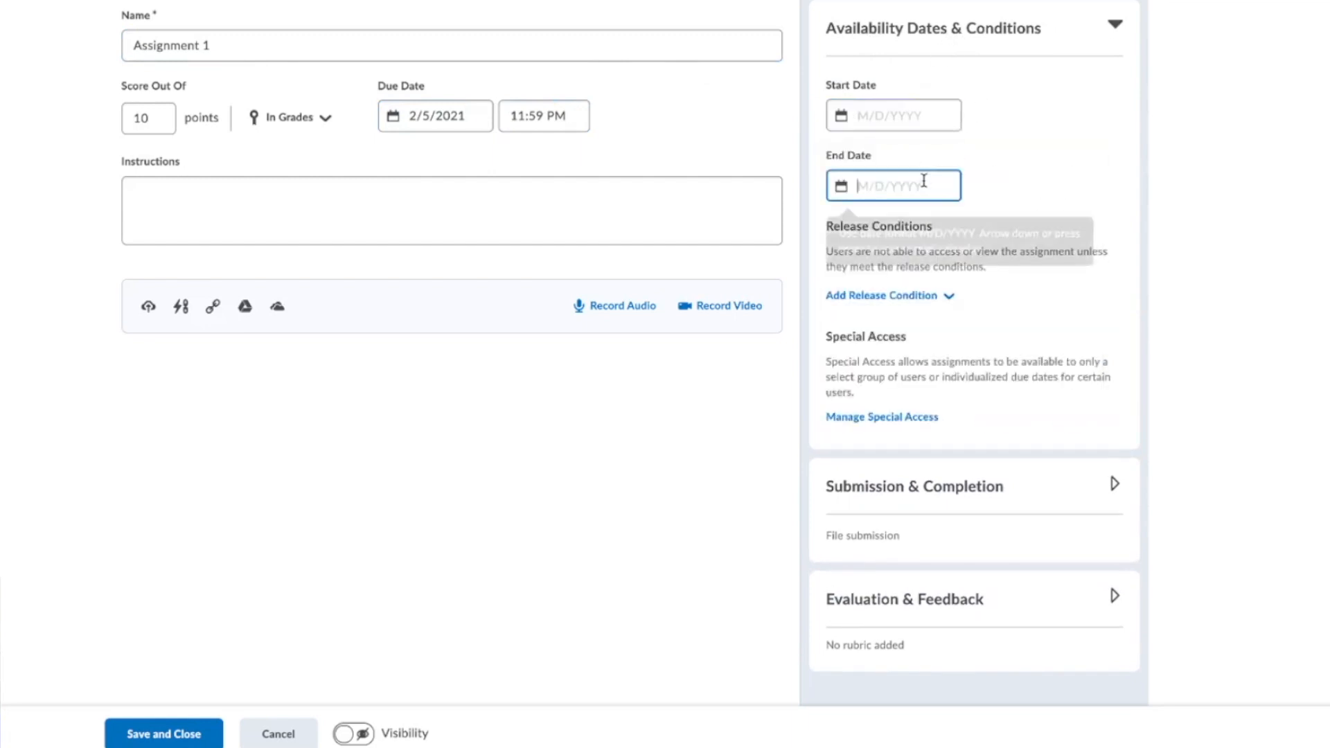
left_click(1000, 122)
left_click(452, 119)
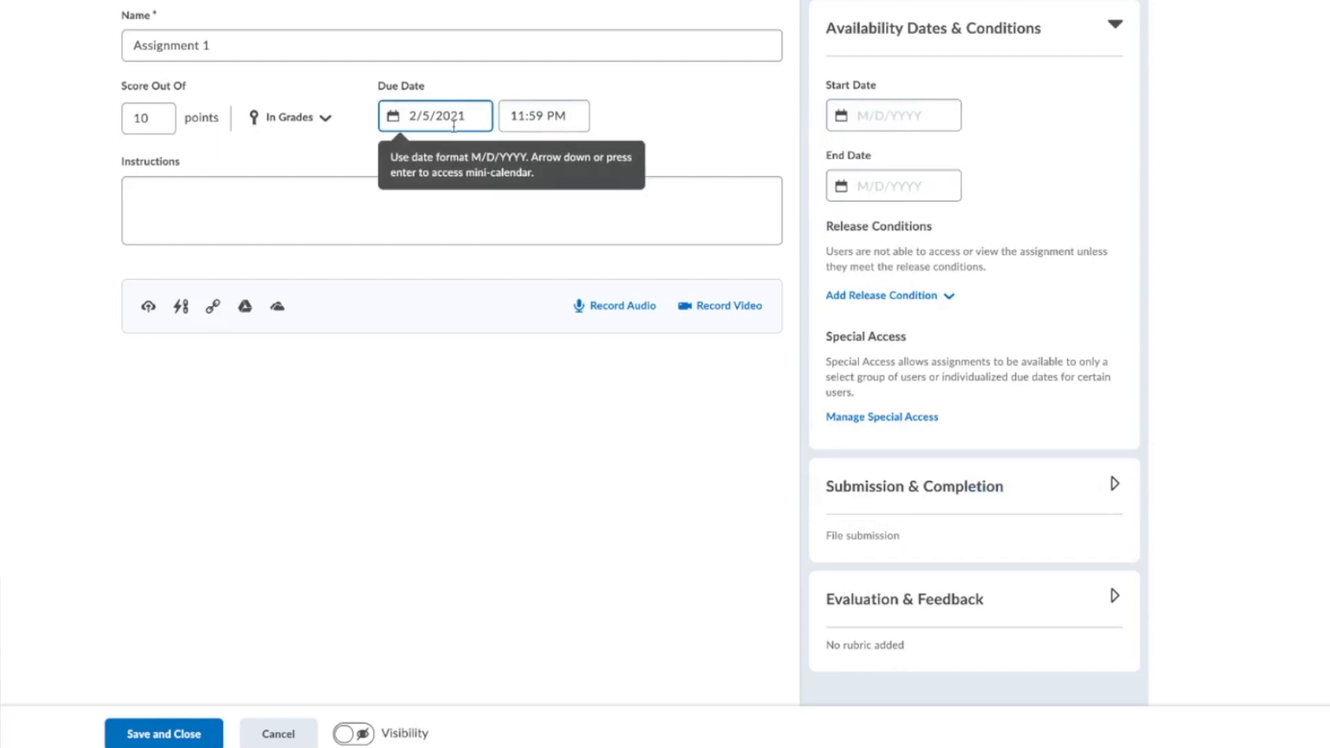
left_click(914, 110)
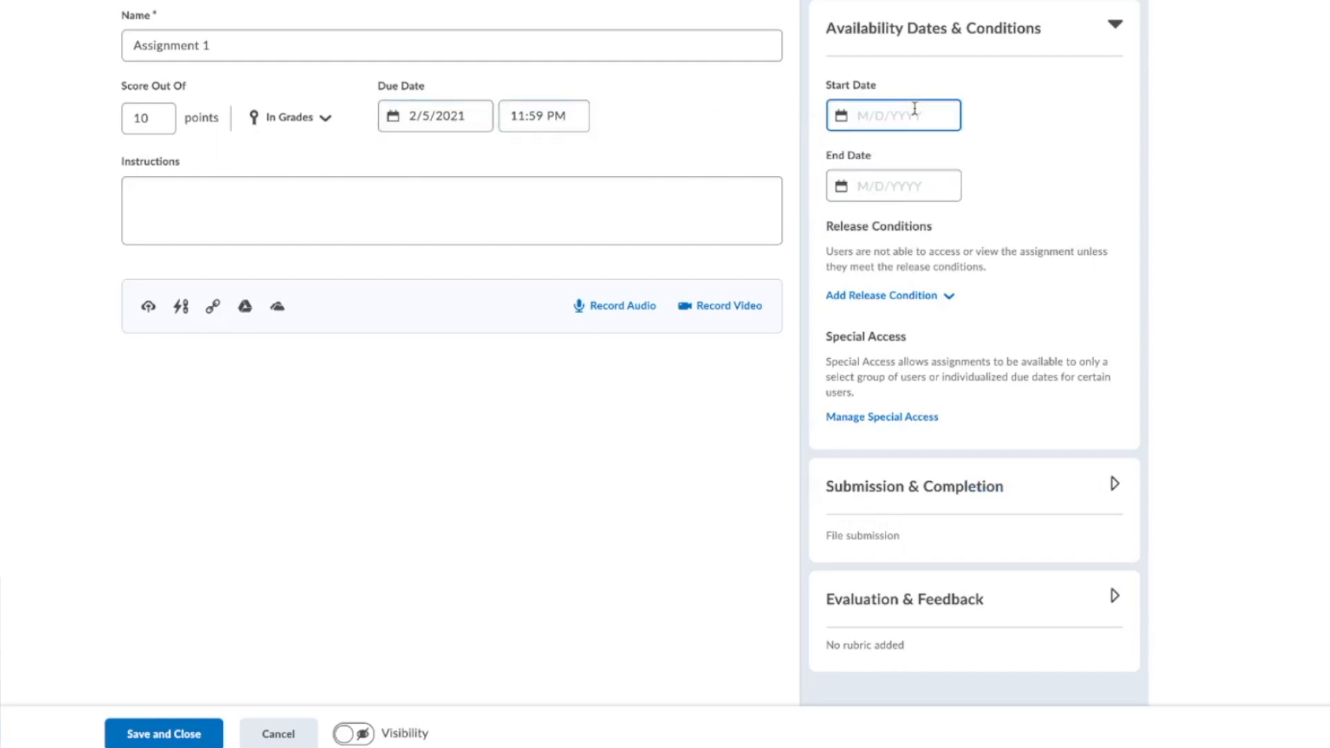
left_click(914, 110)
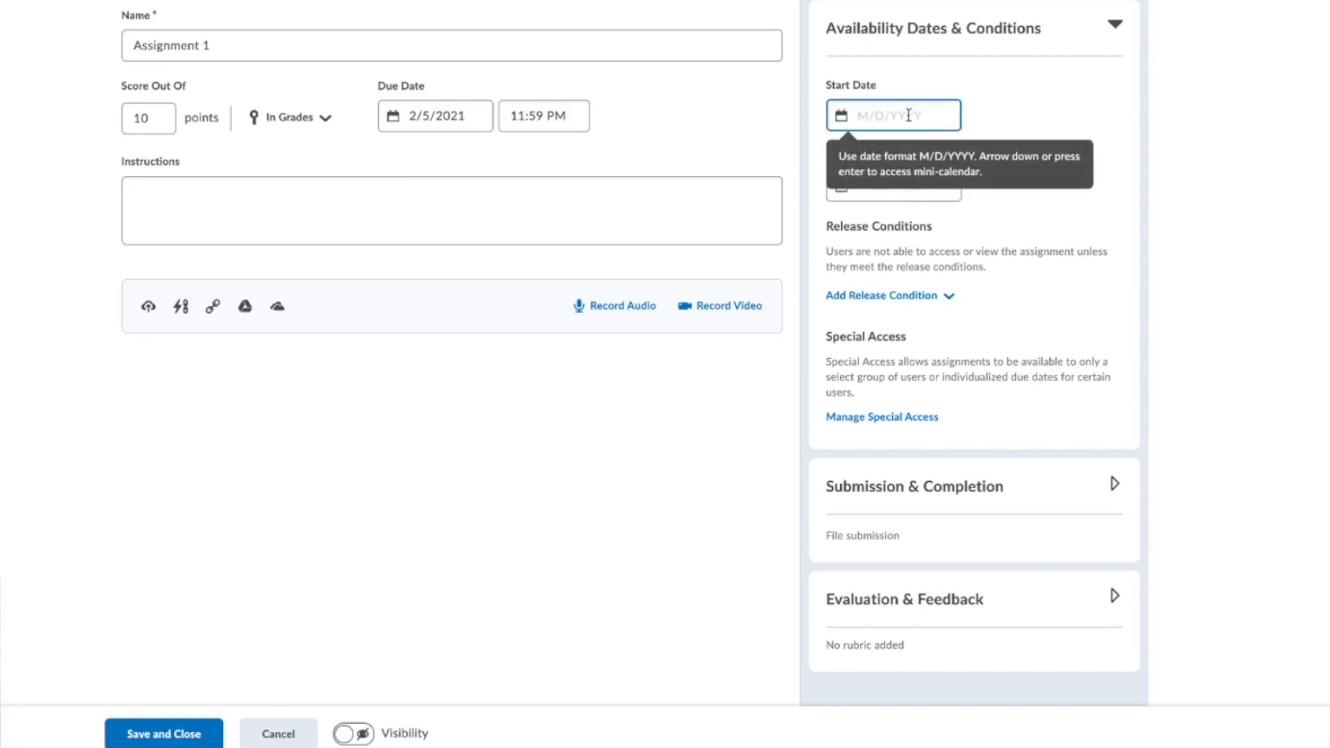
left_click(906, 182)
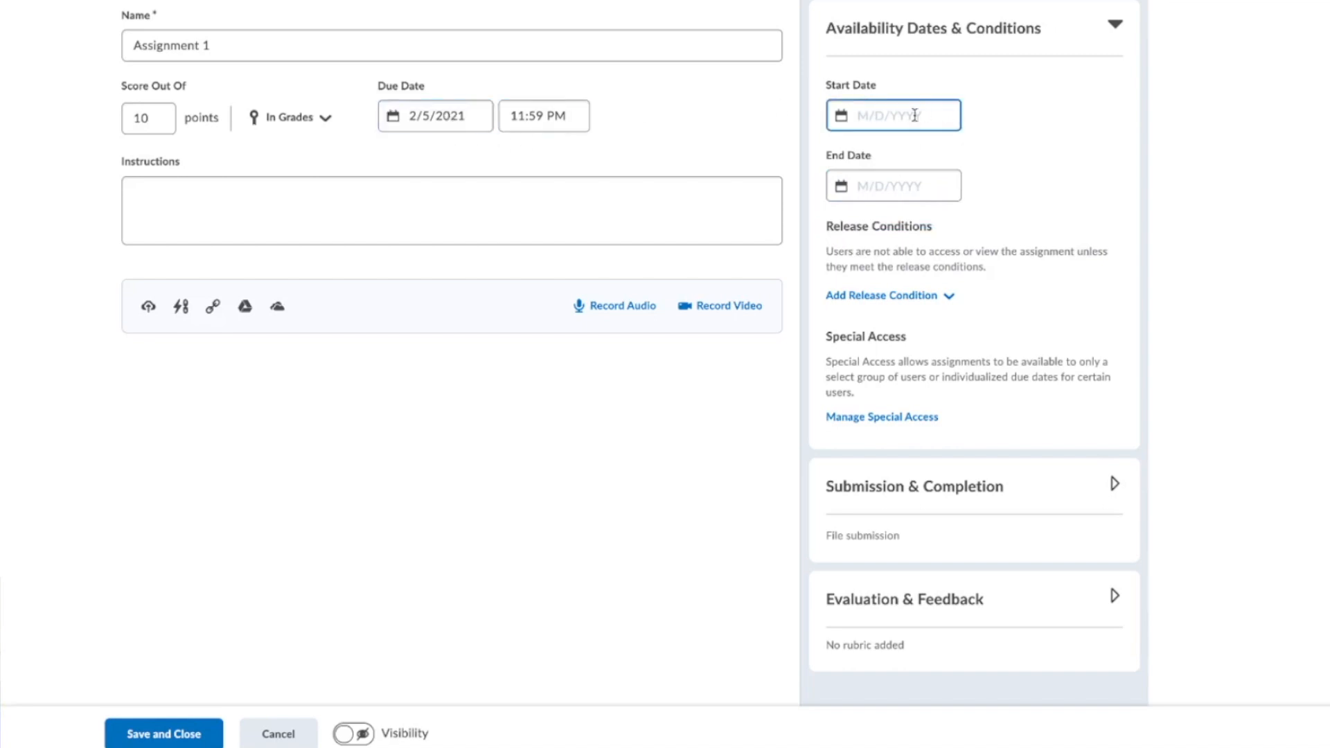
mouse_move(915, 115)
mouse_move(893, 190)
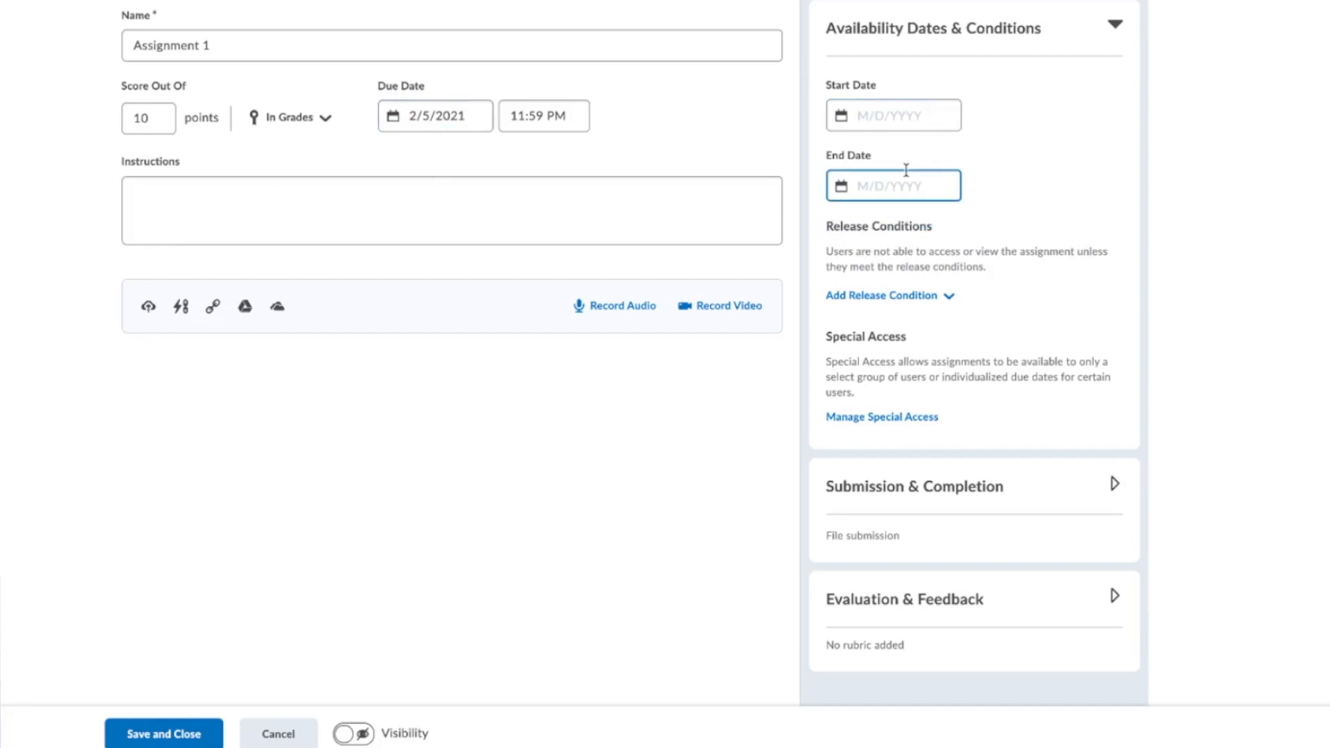
Step: Examine the condition types offered for a new release condition, close it without creating one, and collapse the availability settings
left_click(955, 298)
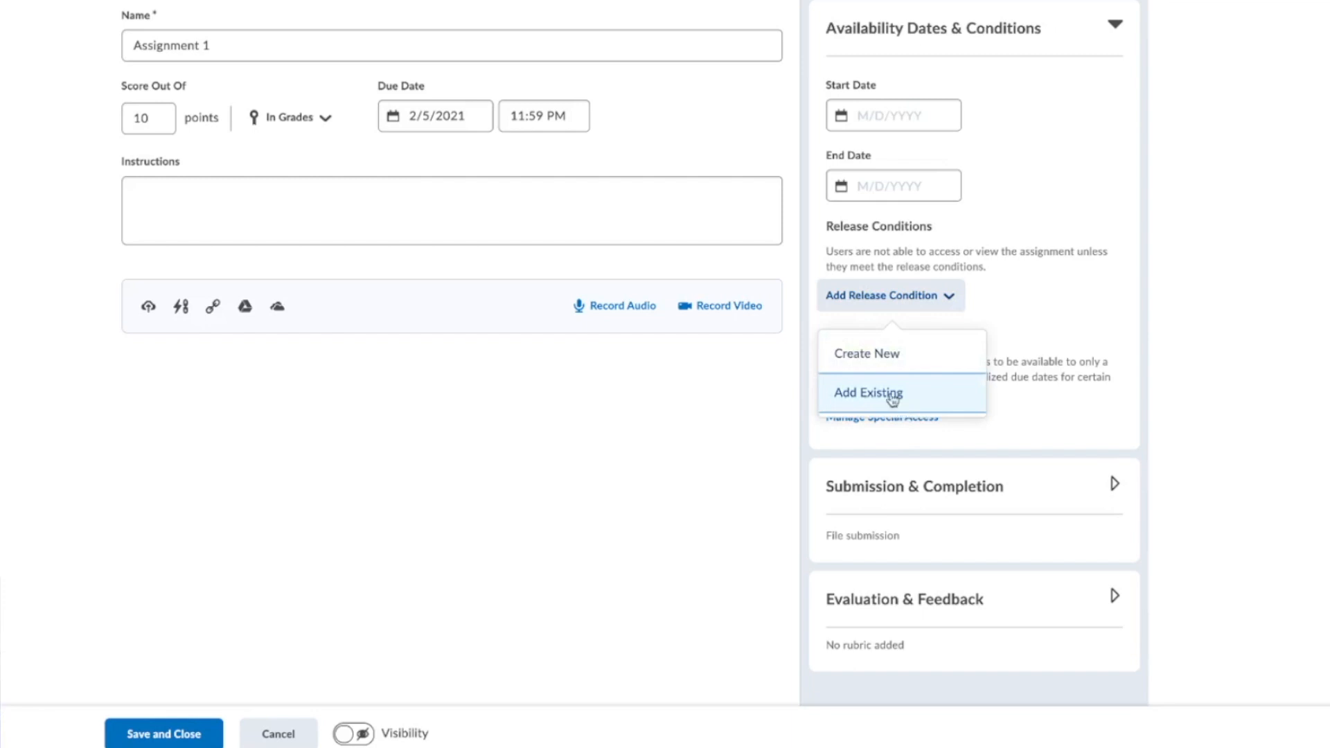
left_click(874, 364)
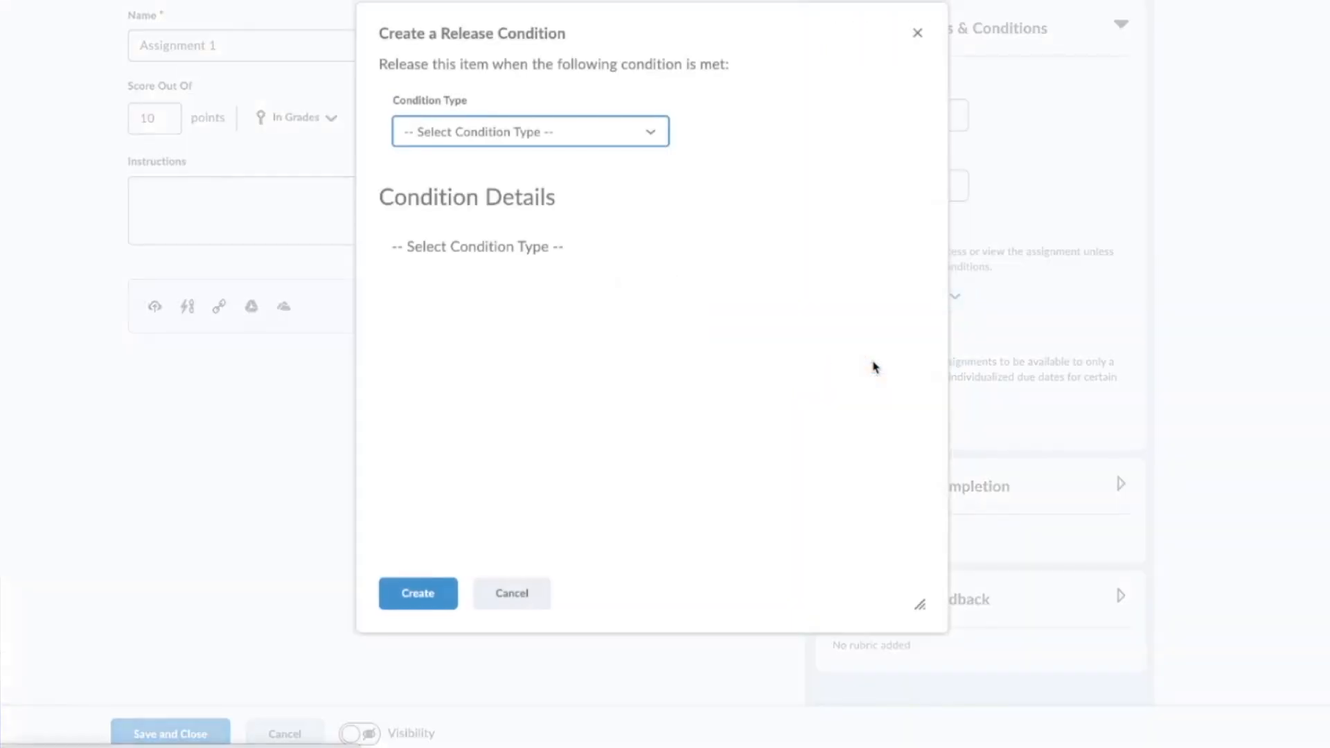
left_click(626, 131)
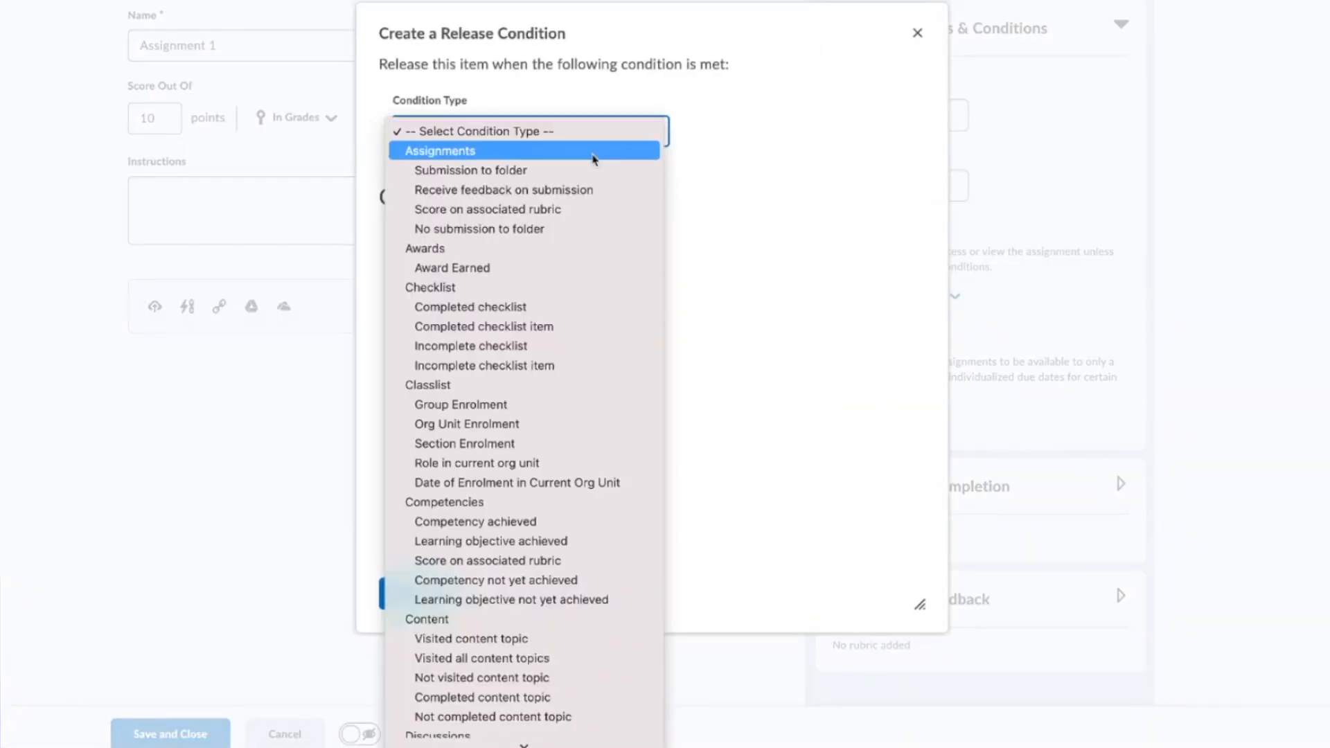
scroll(578, 330, "down", 1)
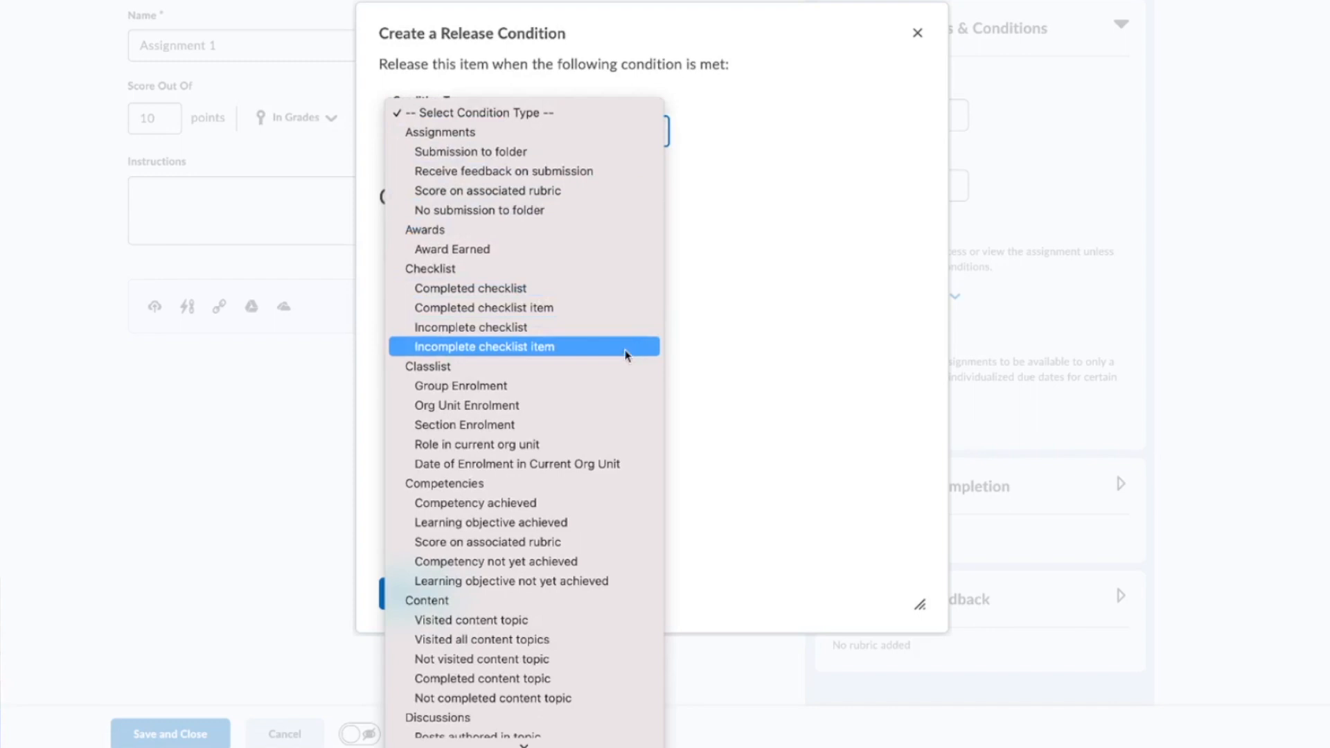
scroll(627, 351, "down", 3)
scroll(624, 351, "down", 2)
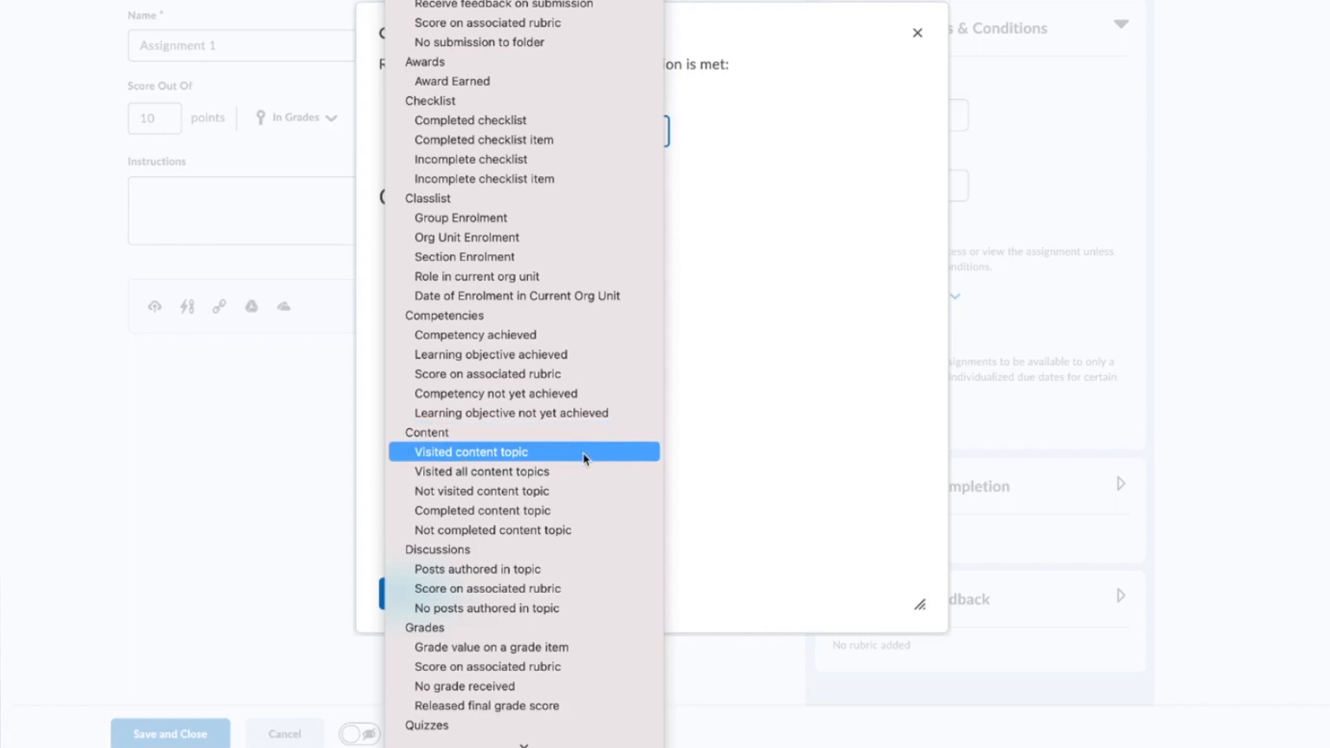
scroll(547, 590, "down", 3)
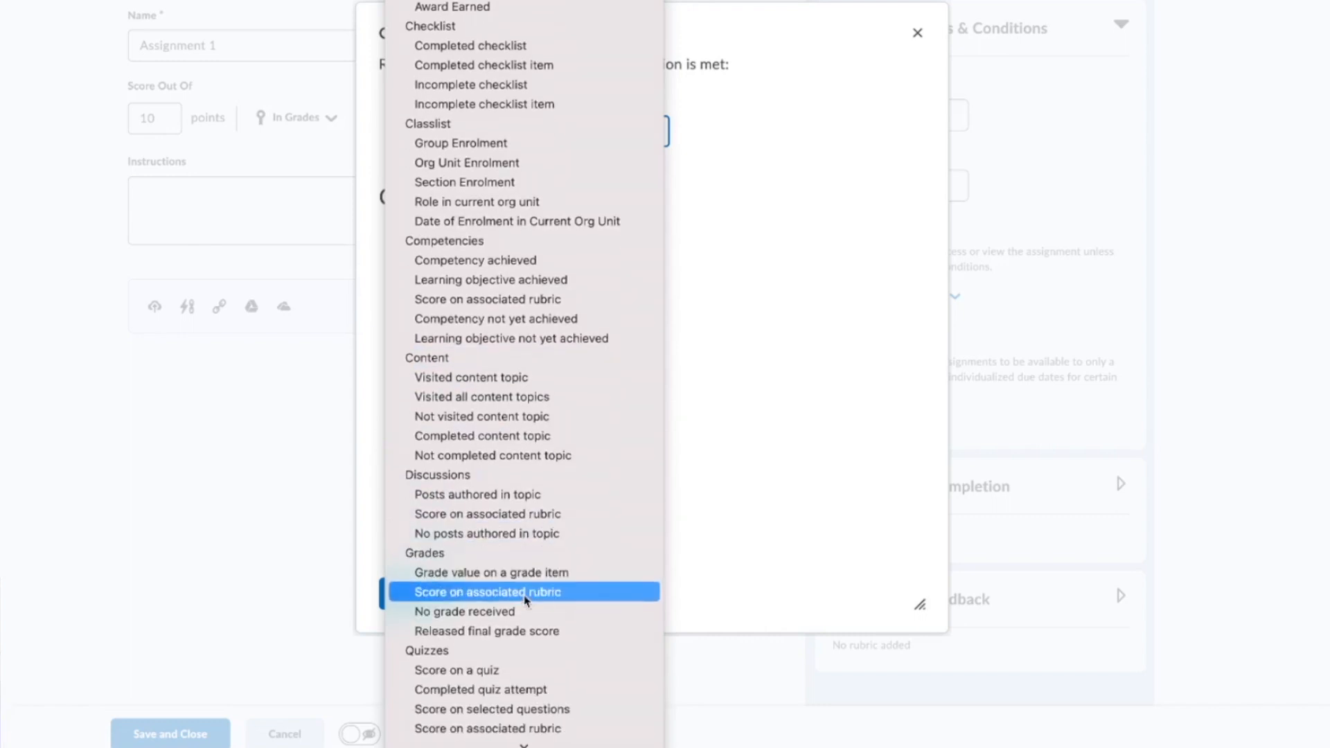
scroll(524, 600, "down", 2)
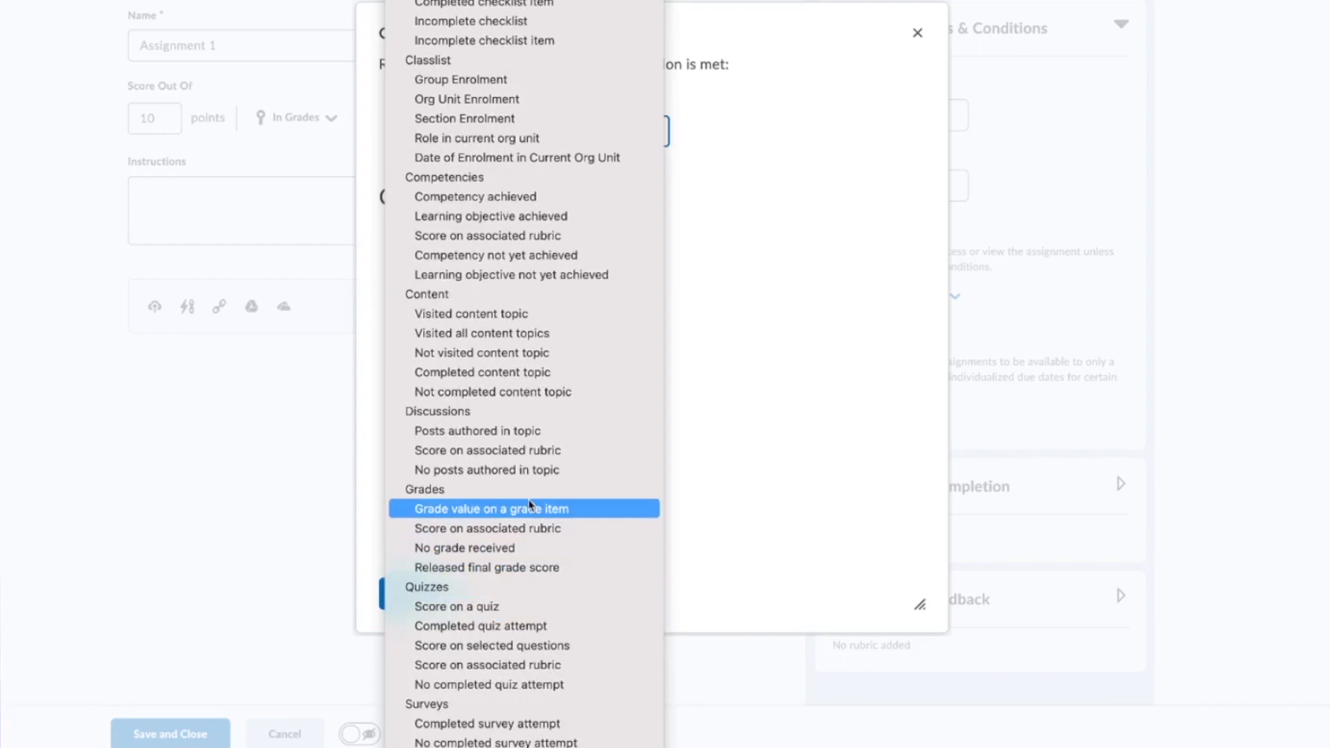
left_click(916, 35)
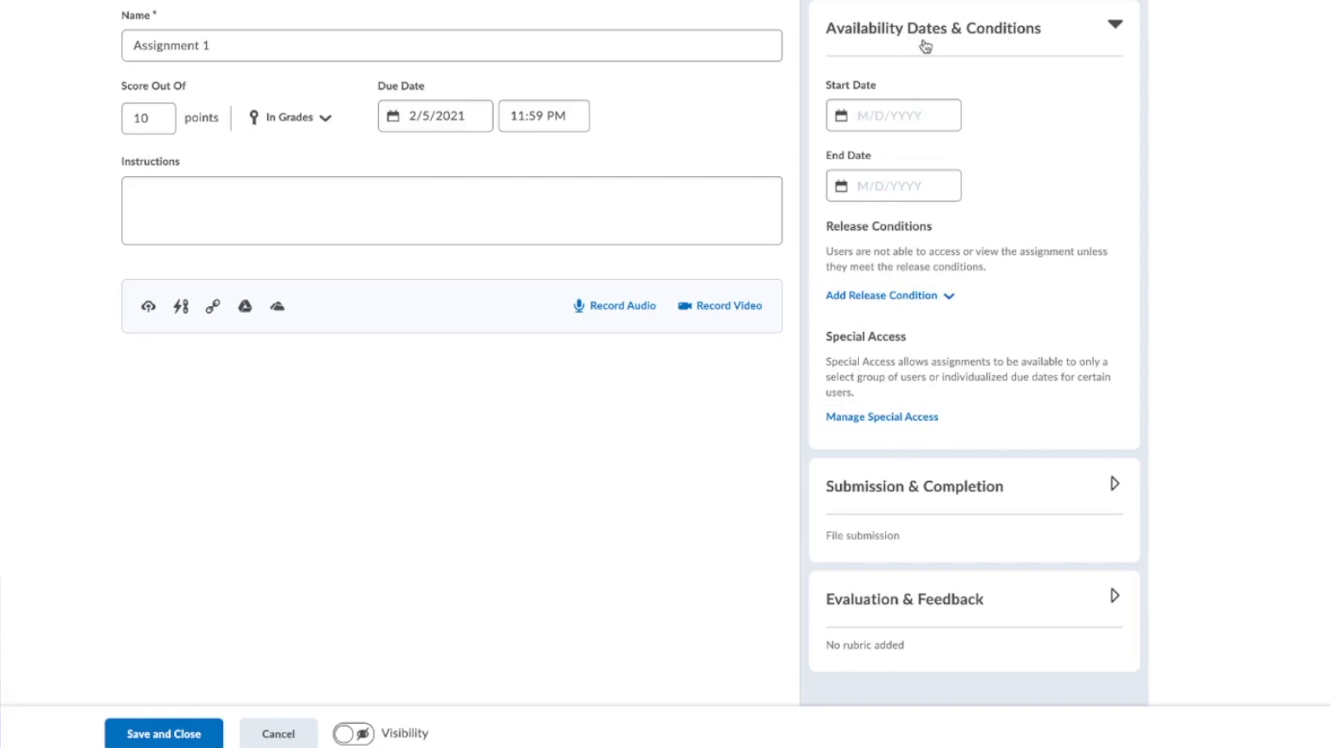
left_click(1115, 26)
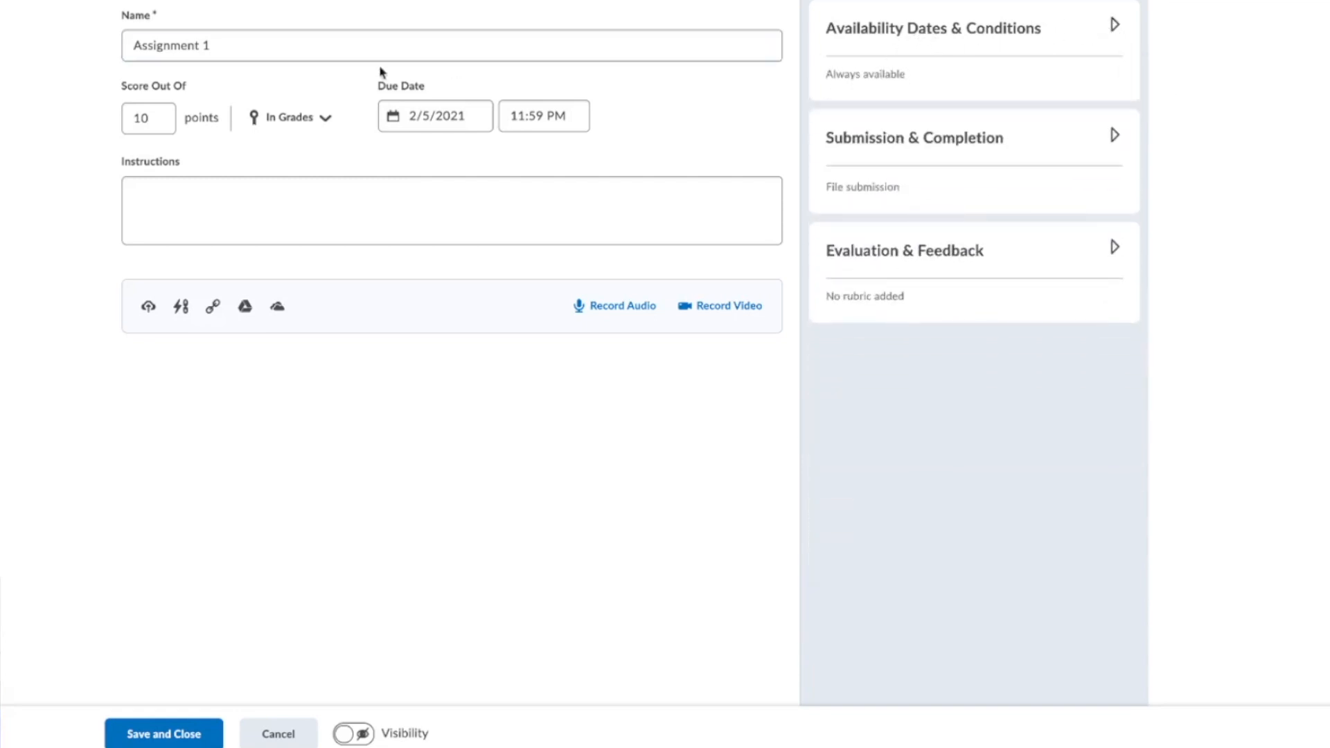
Step: Enter "Please ....." as the instructions of Assignment 1
left_click(159, 184)
type("Please ")
type("c")
key("BackSpace")
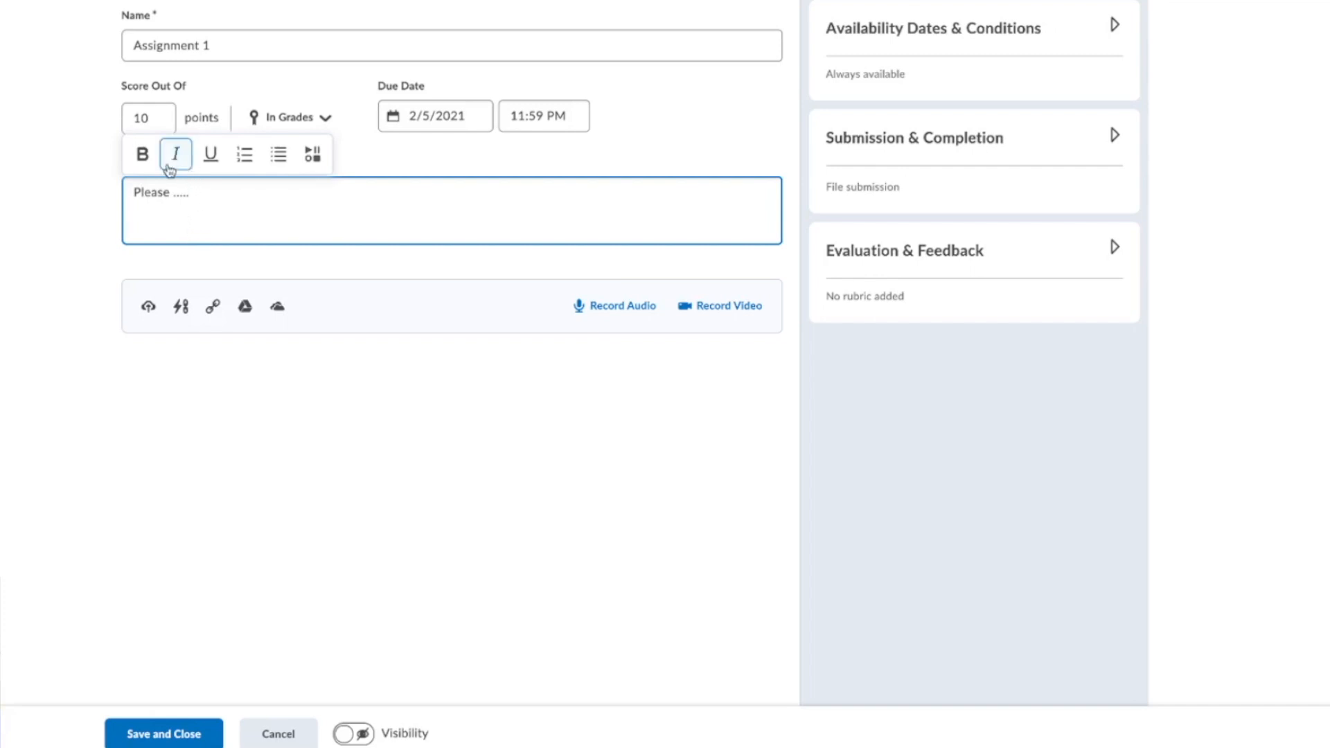
Step: Examine the media and content sources that can be inserted into the instructions, and return to the instructions without inserting anything
left_click(313, 165)
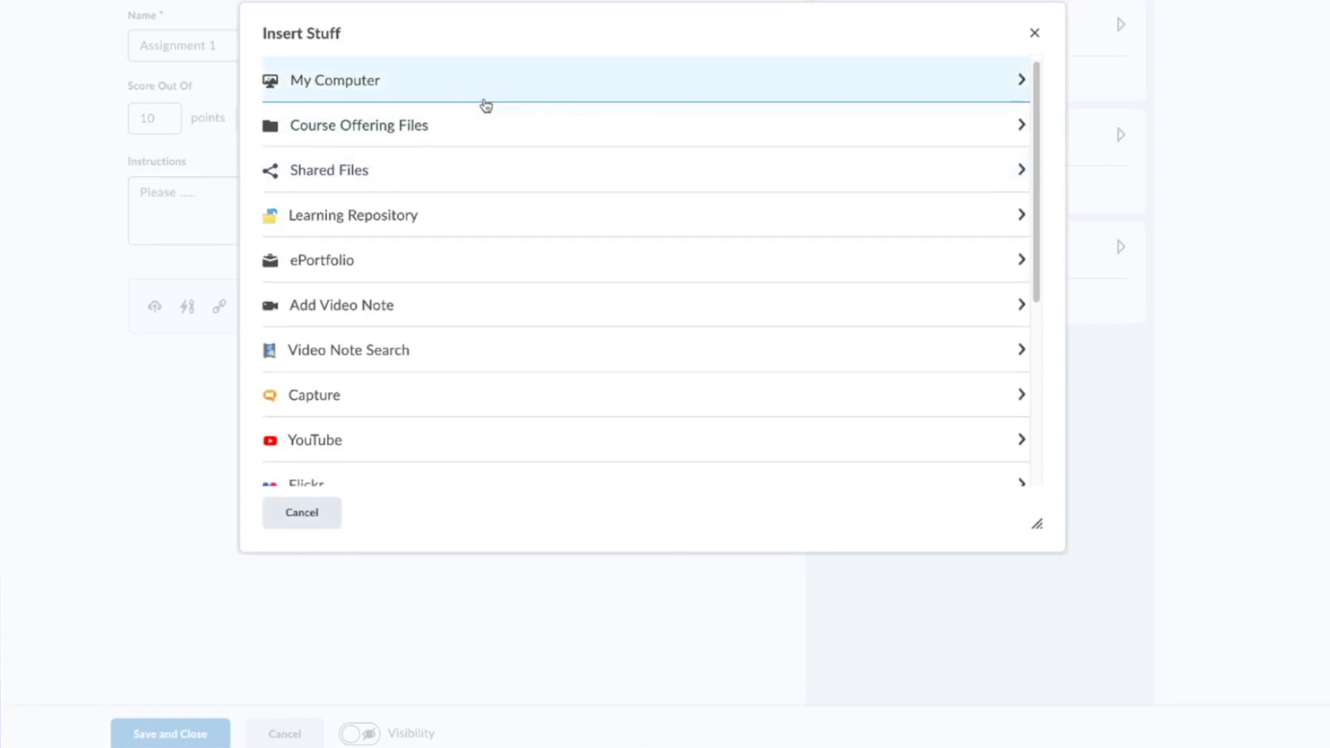
scroll(487, 127, "down", 5)
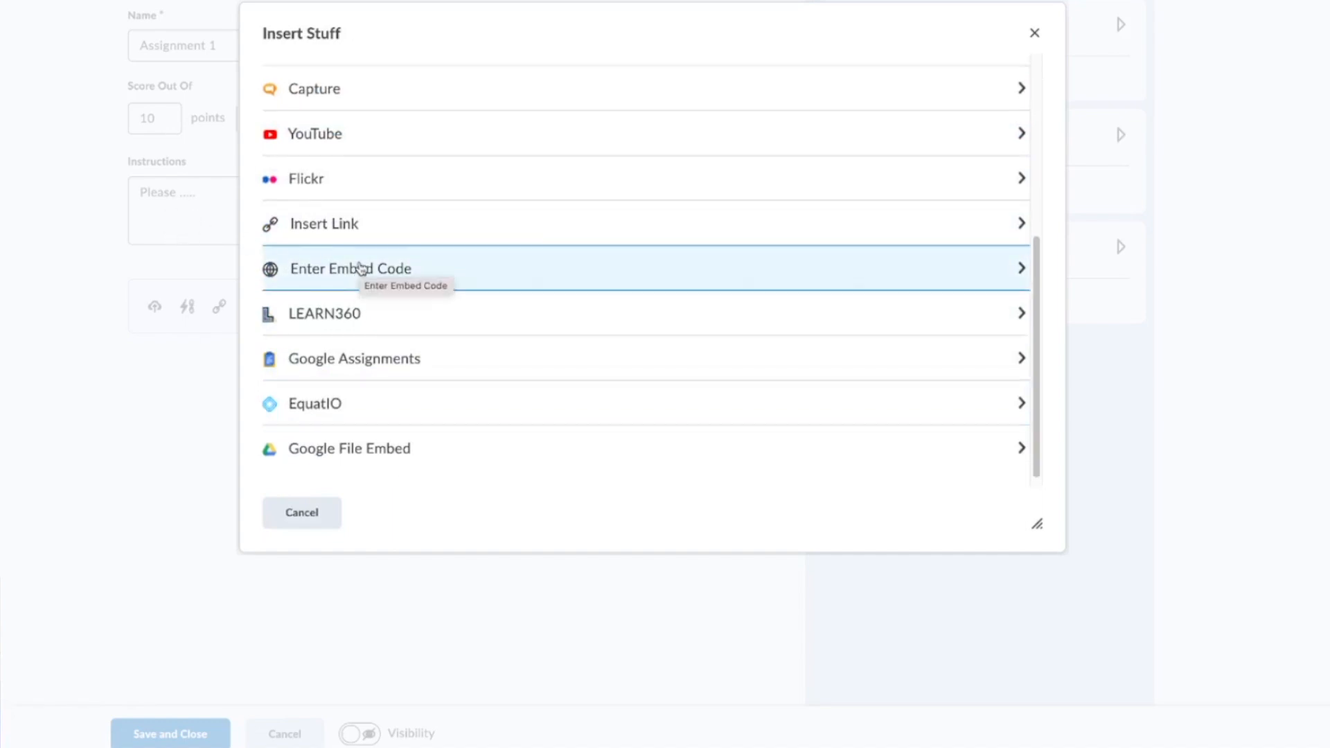
scroll(361, 268, "up", 1)
scroll(357, 258, "up", 5)
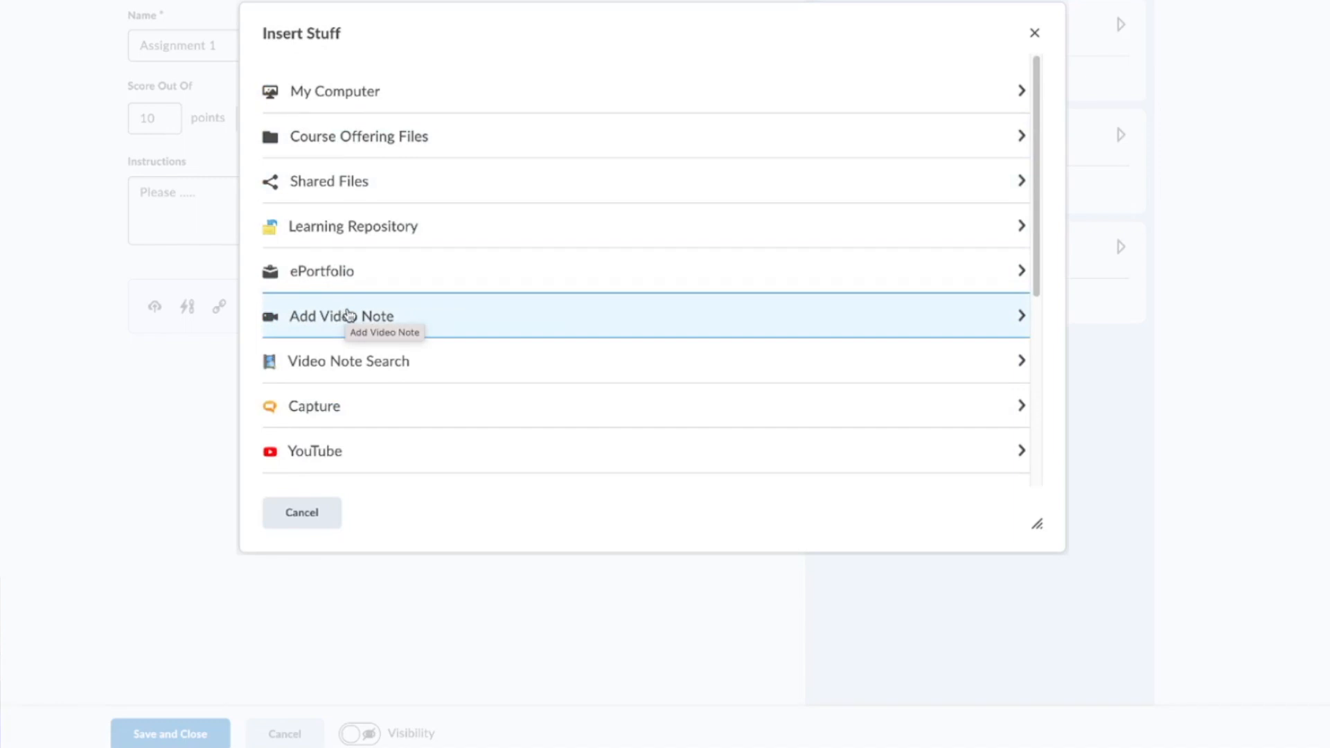
left_click(321, 513)
left_click(226, 220)
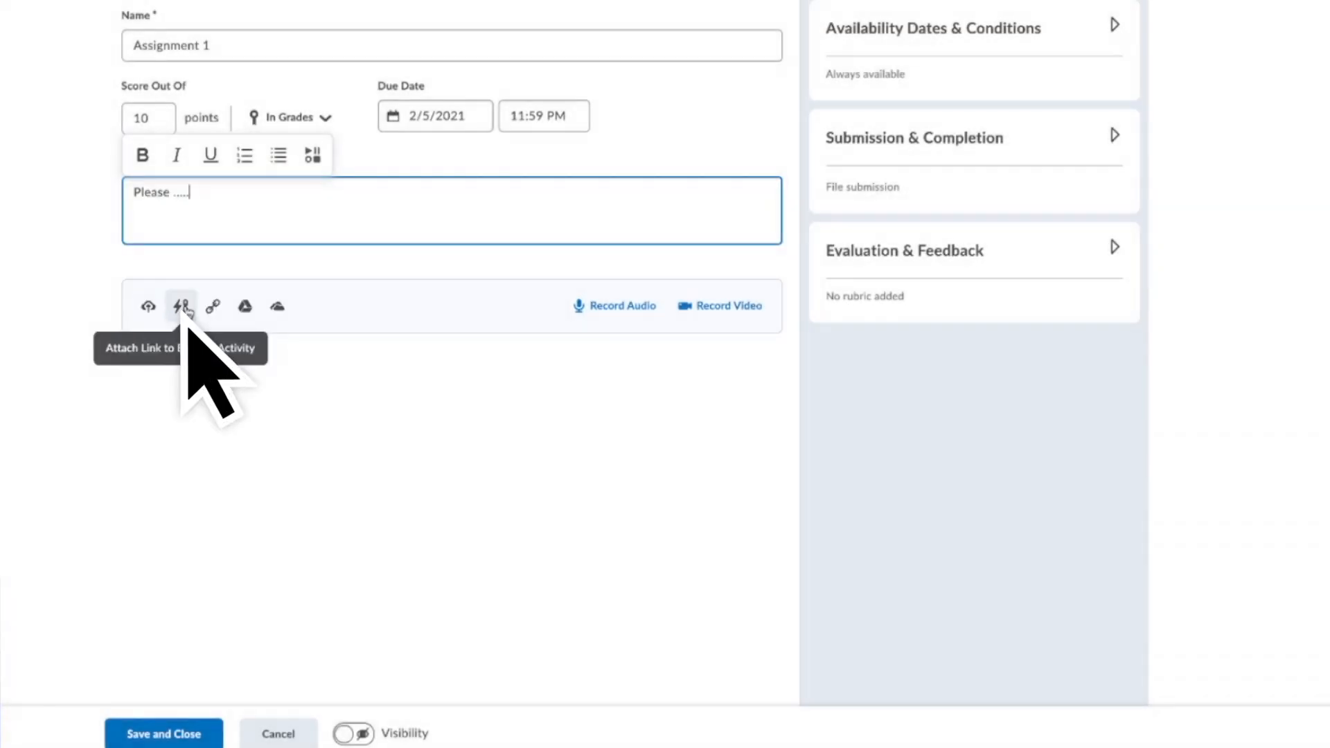
Step: Attach a quicklink to the existing Demo HTML Page from the Sub-folder of Demo Unit 1 in the course content
left_click(184, 308)
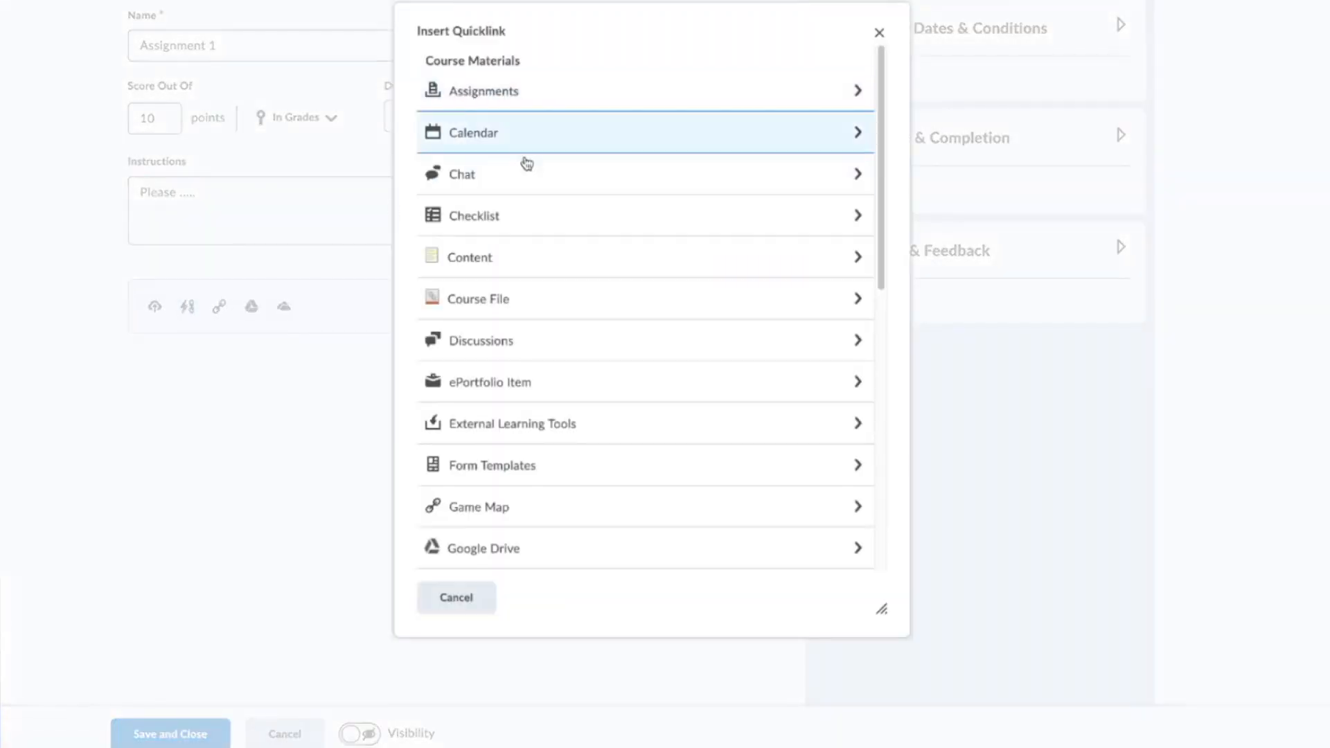
scroll(544, 520, "down", 1)
scroll(546, 523, "up", 1)
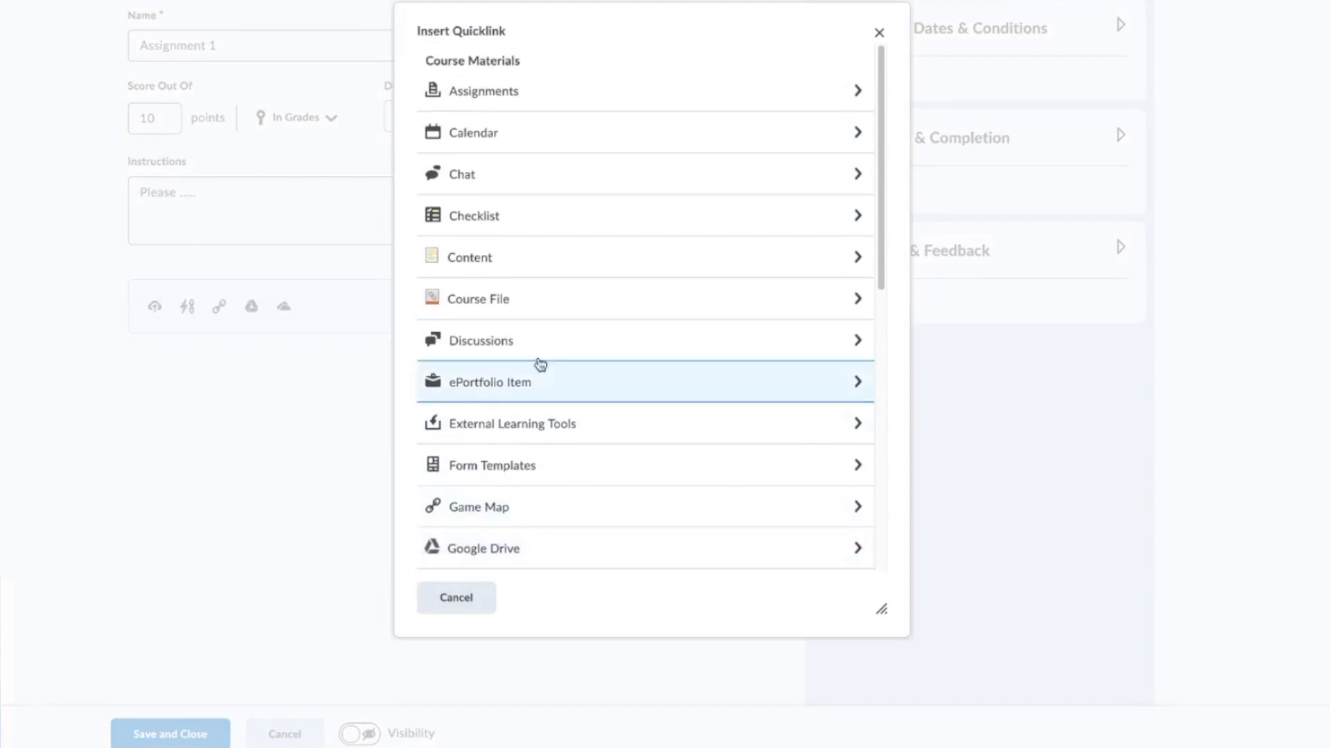
left_click(537, 270)
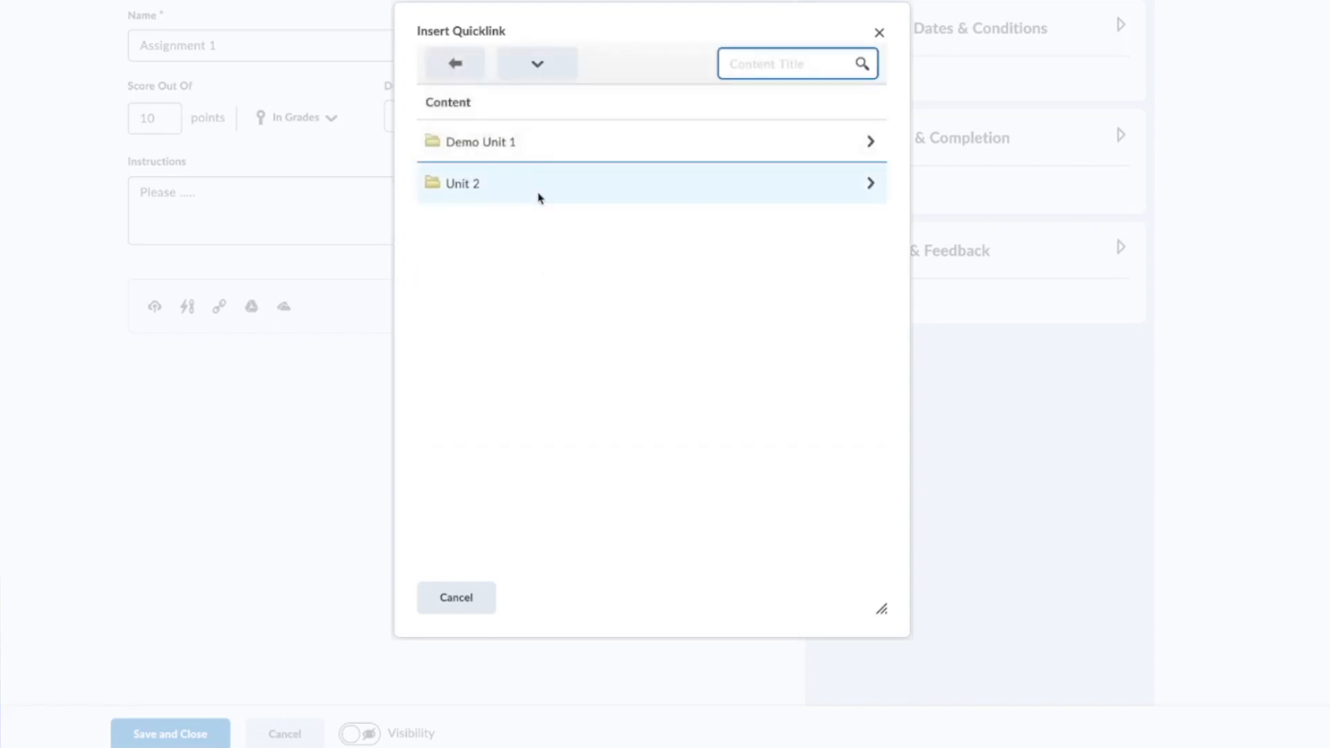
left_click(476, 153)
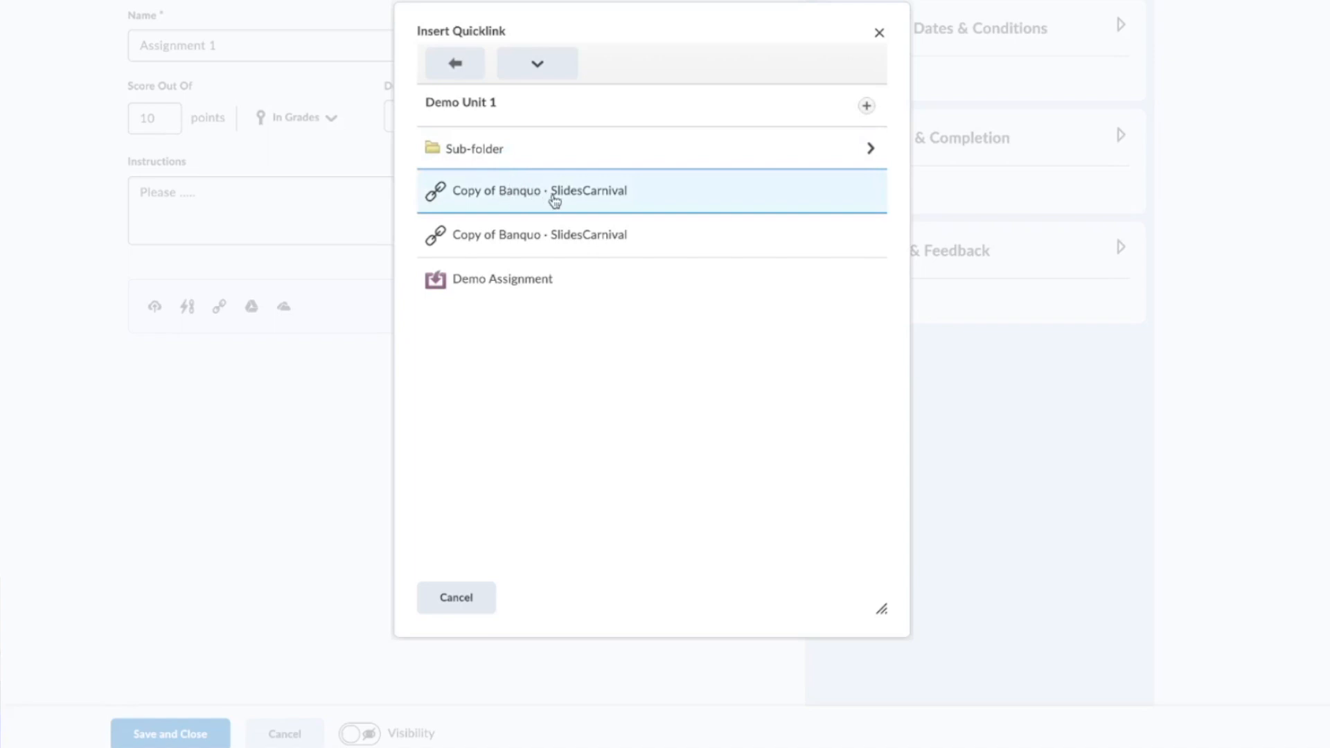
left_click(537, 154)
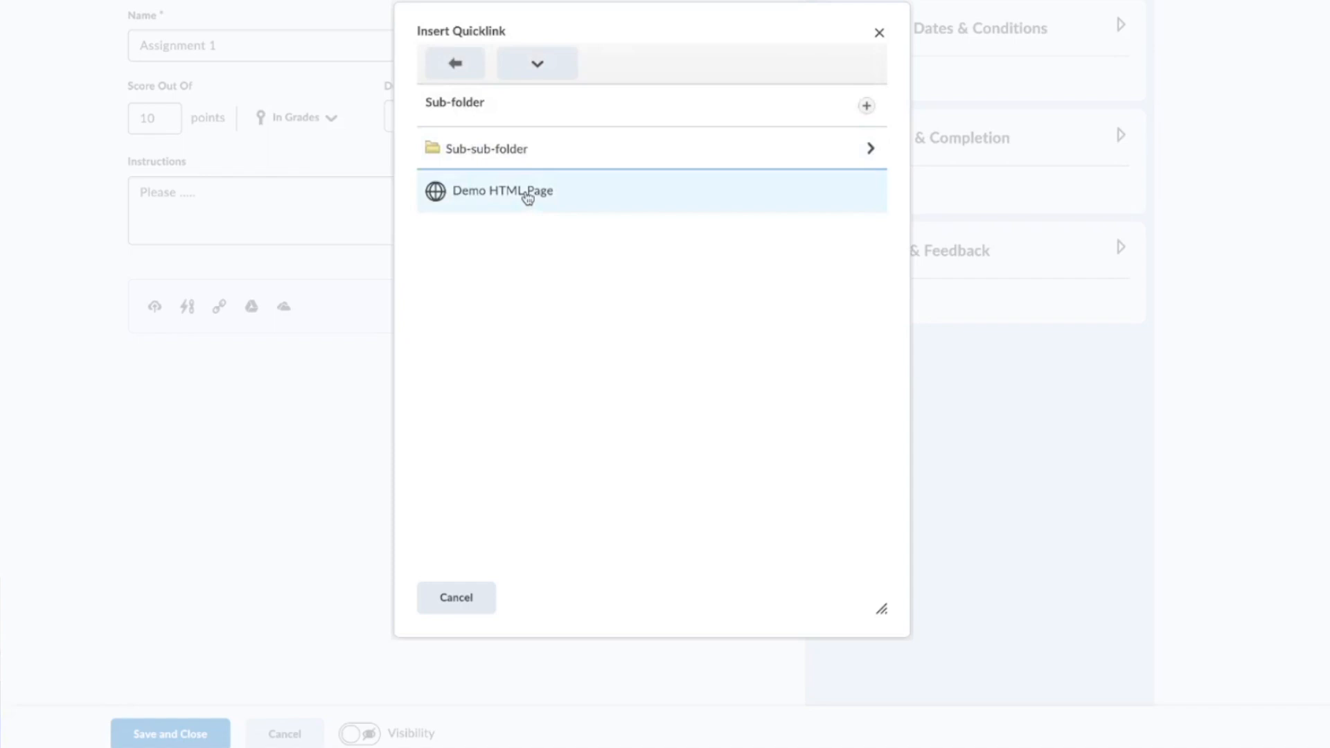
left_click(528, 199)
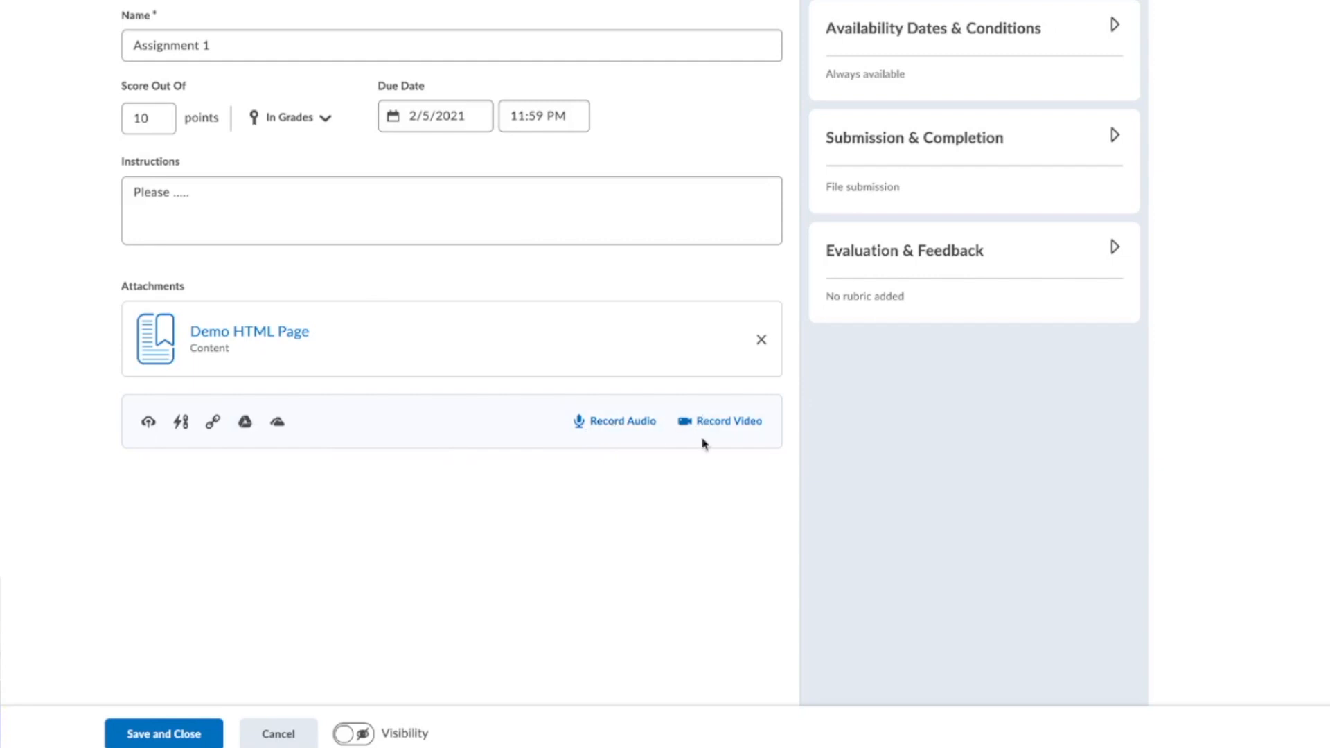
Step: Leave the instructions as entered and expand the assignment's submission and completion settings
left_click(286, 203)
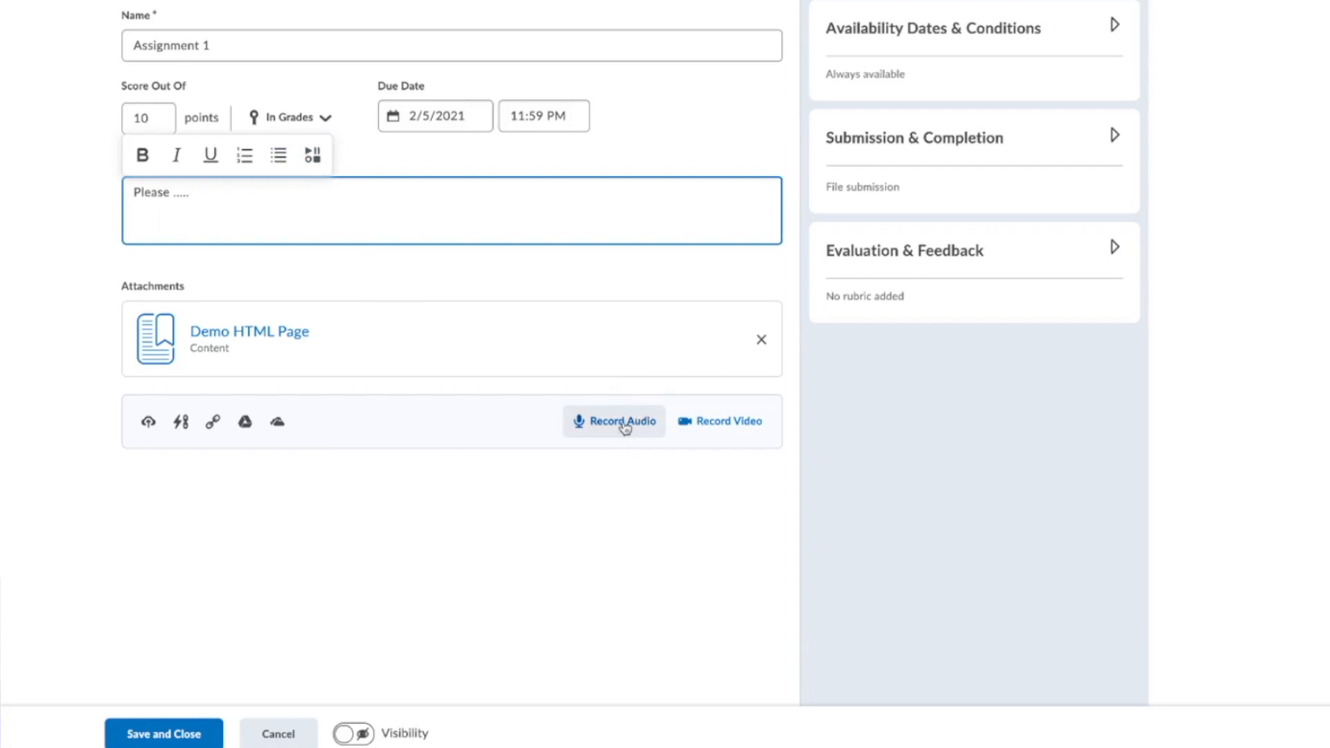
left_click(535, 478)
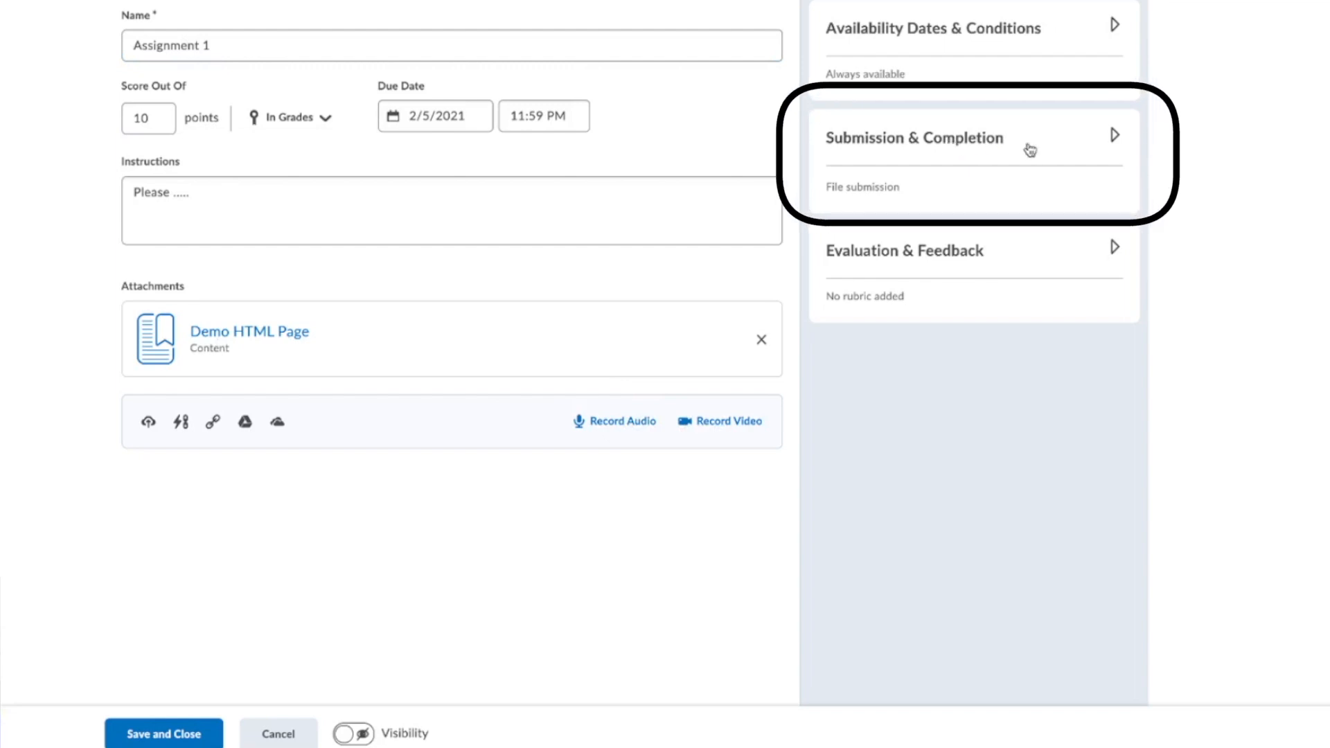
left_click(1114, 136)
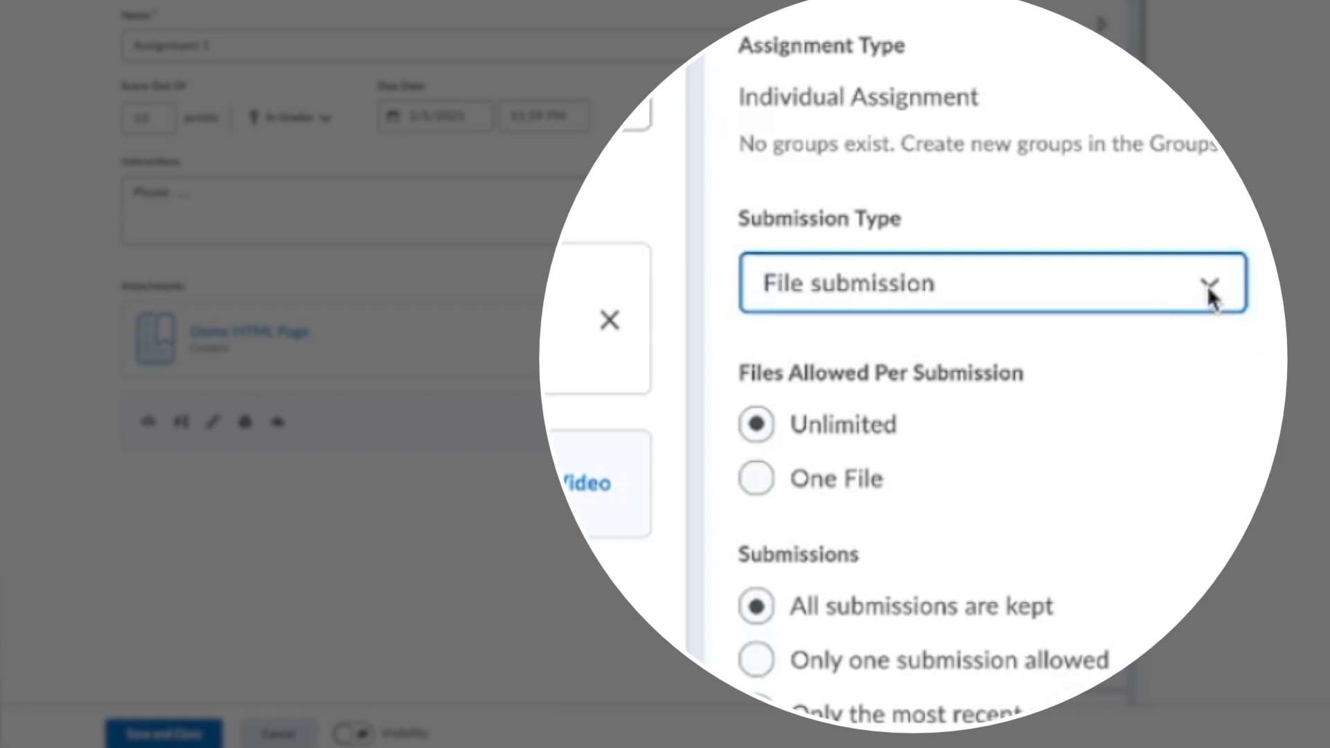
Step: Try the Text submission, On paper submission and Observed in person submission types for the assignment
left_click(1209, 295)
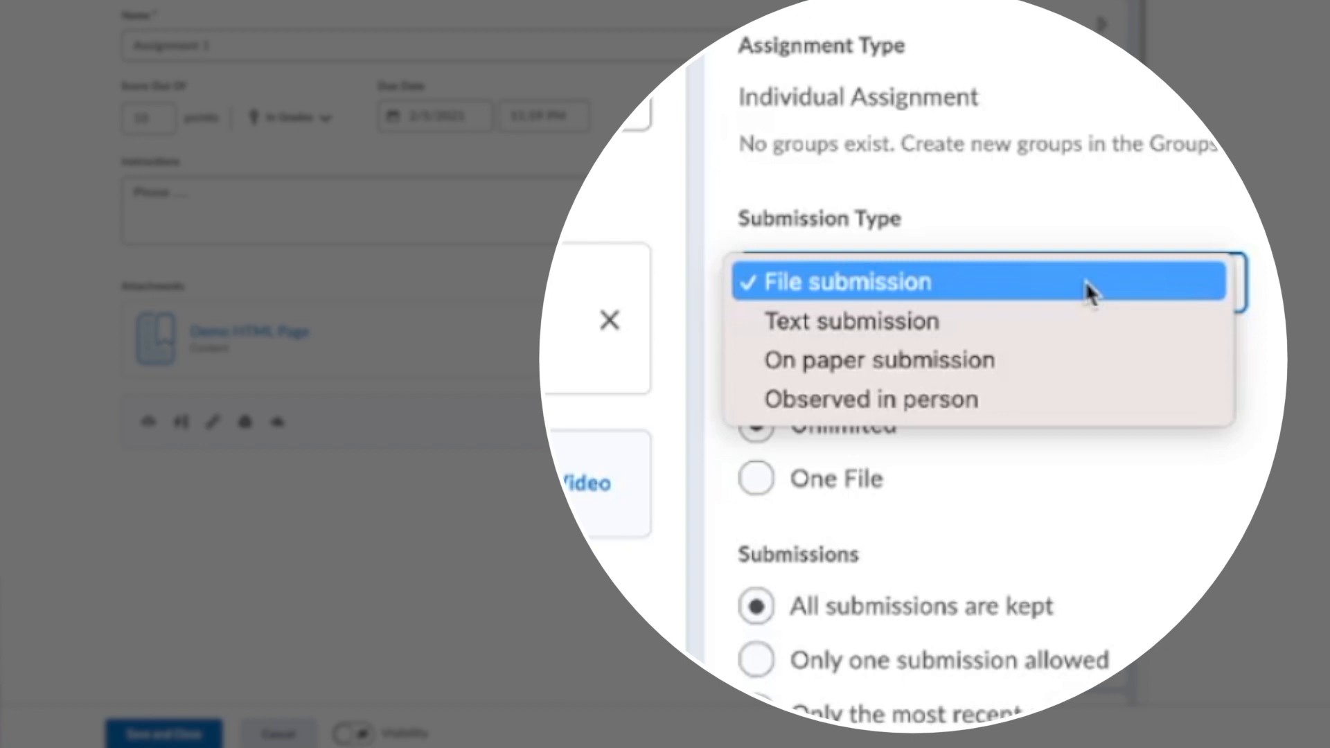
left_click(978, 322)
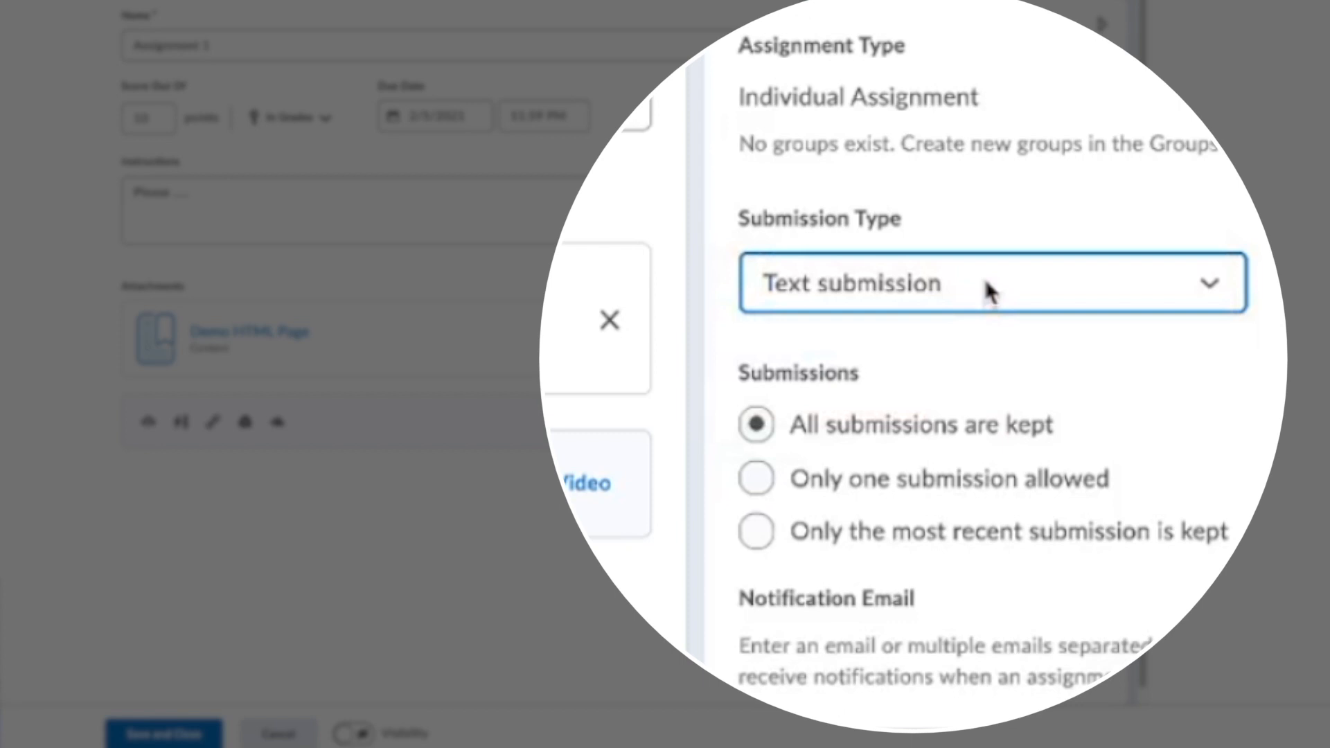
left_click(483, 208)
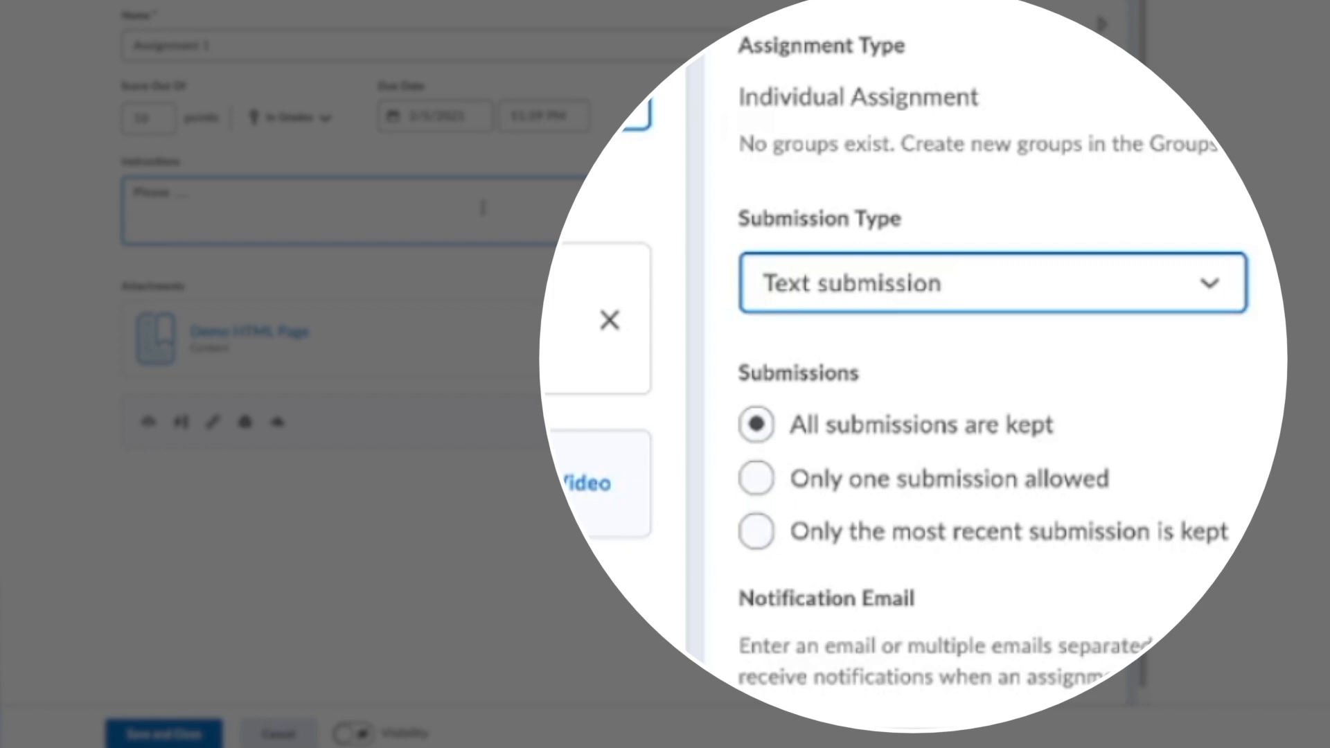
left_click(859, 291)
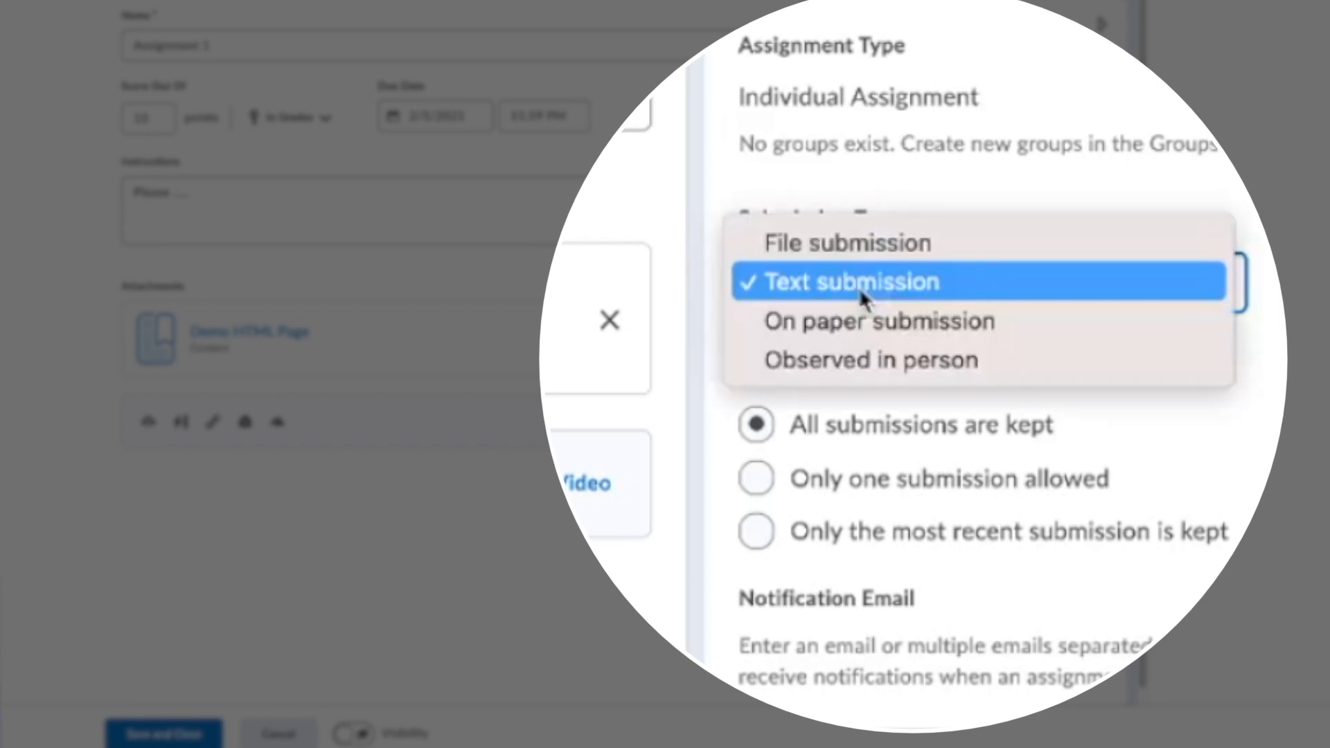
left_click(921, 323)
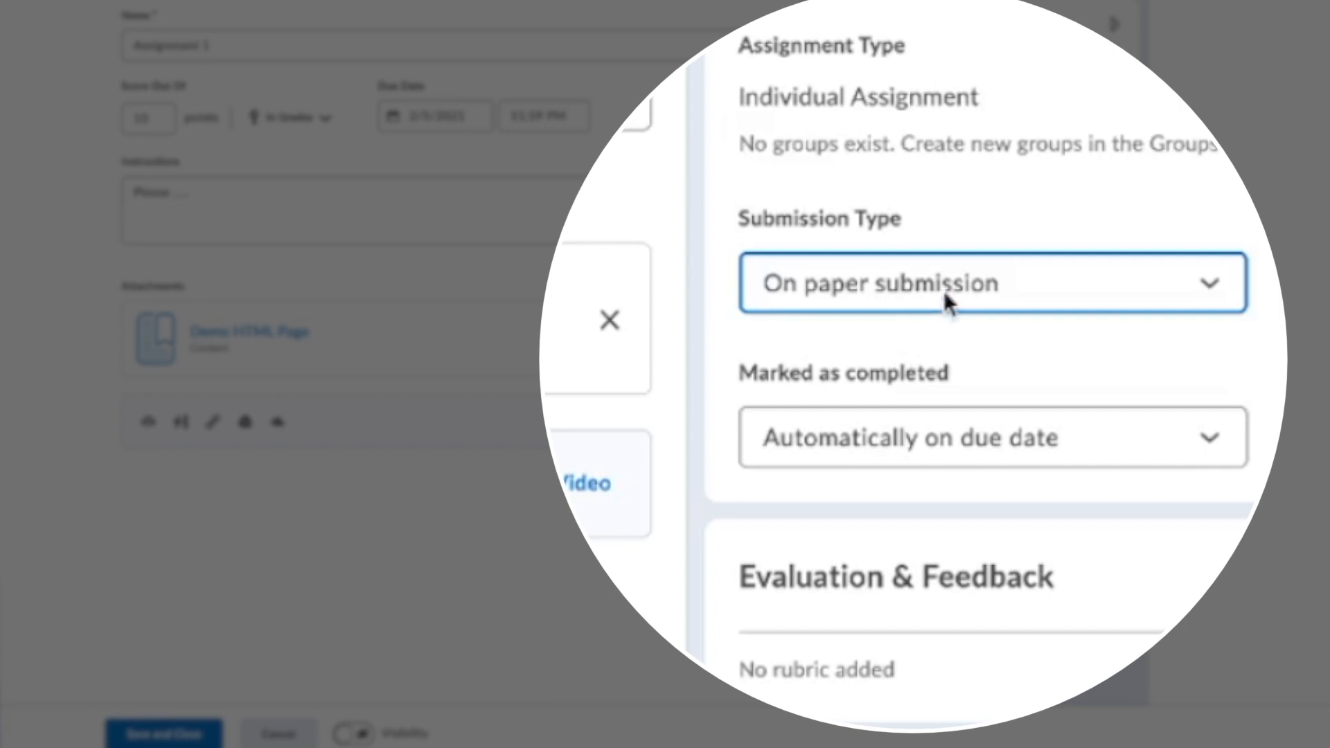
left_click(941, 297)
left_click(944, 331)
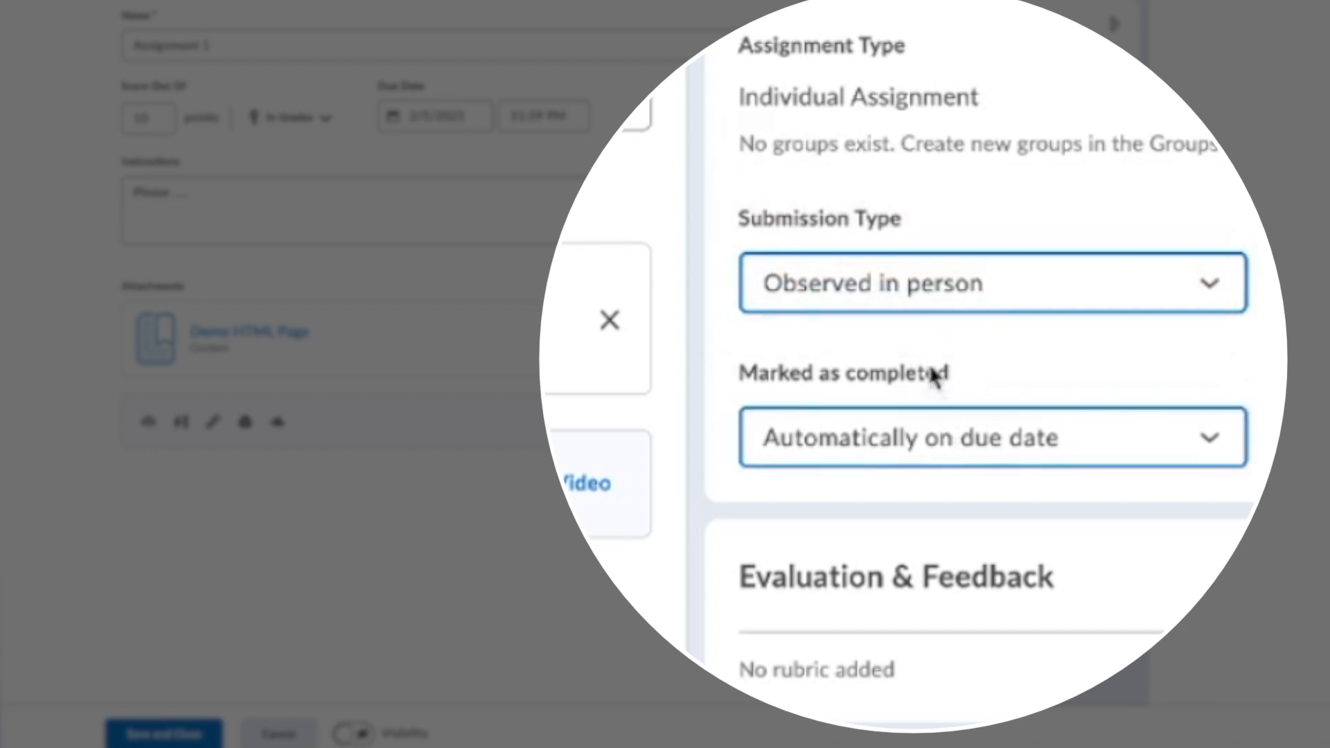
Step: Compare the completion-marking options of the Observed in person and On paper submission types, selecting Automatically on due date
left_click(895, 442)
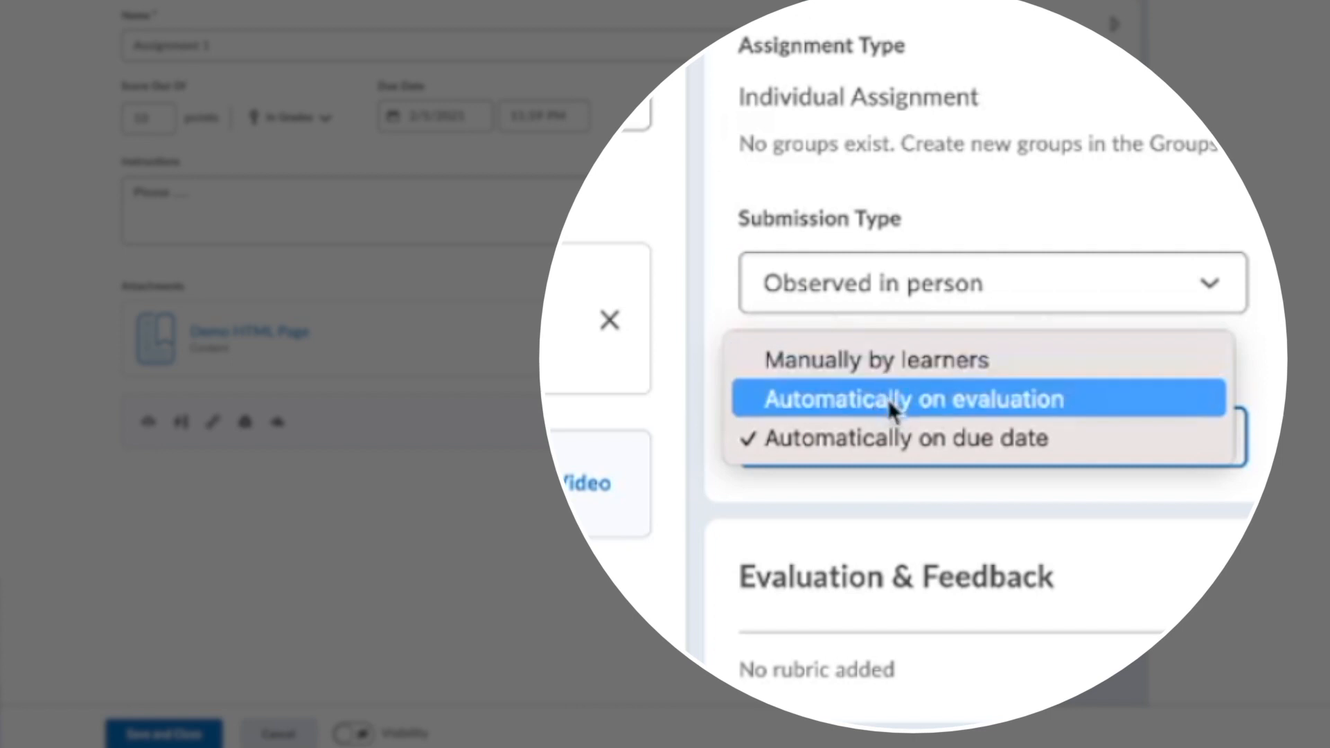
left_click(1207, 284)
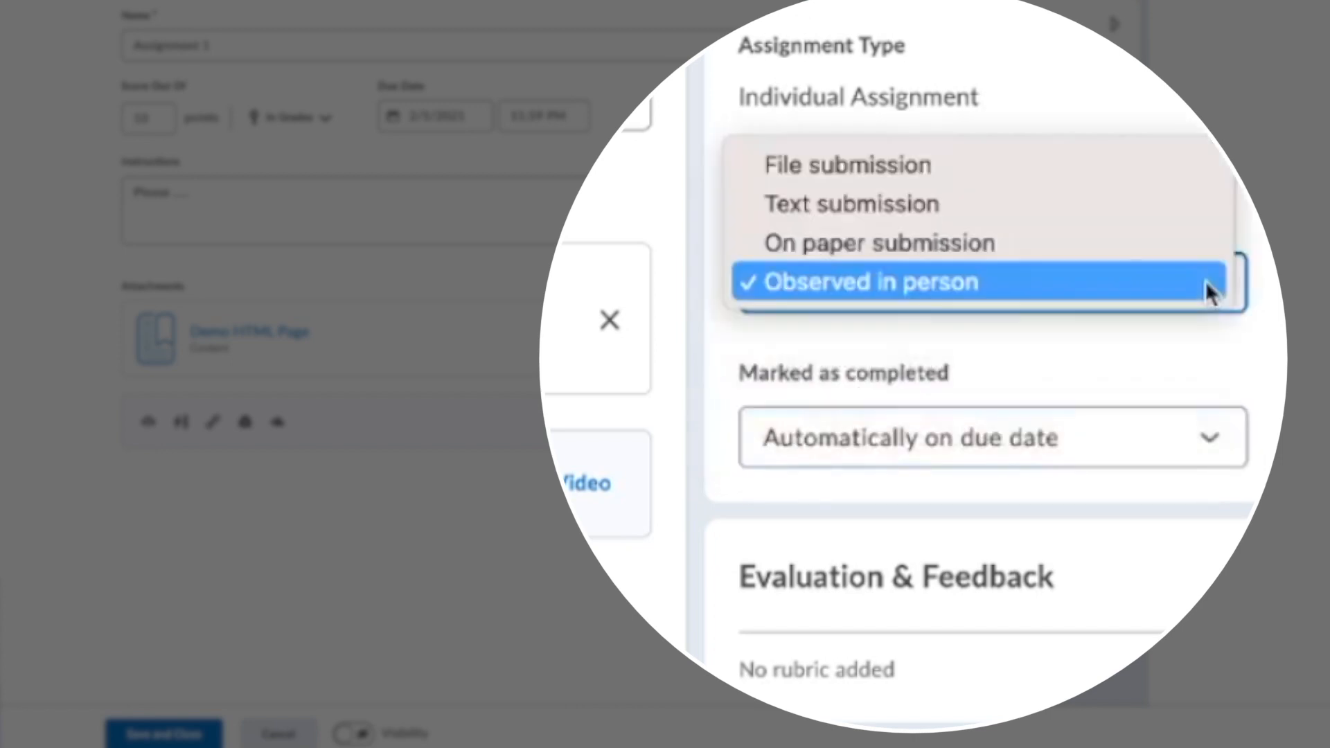
left_click(1147, 250)
left_click(1083, 431)
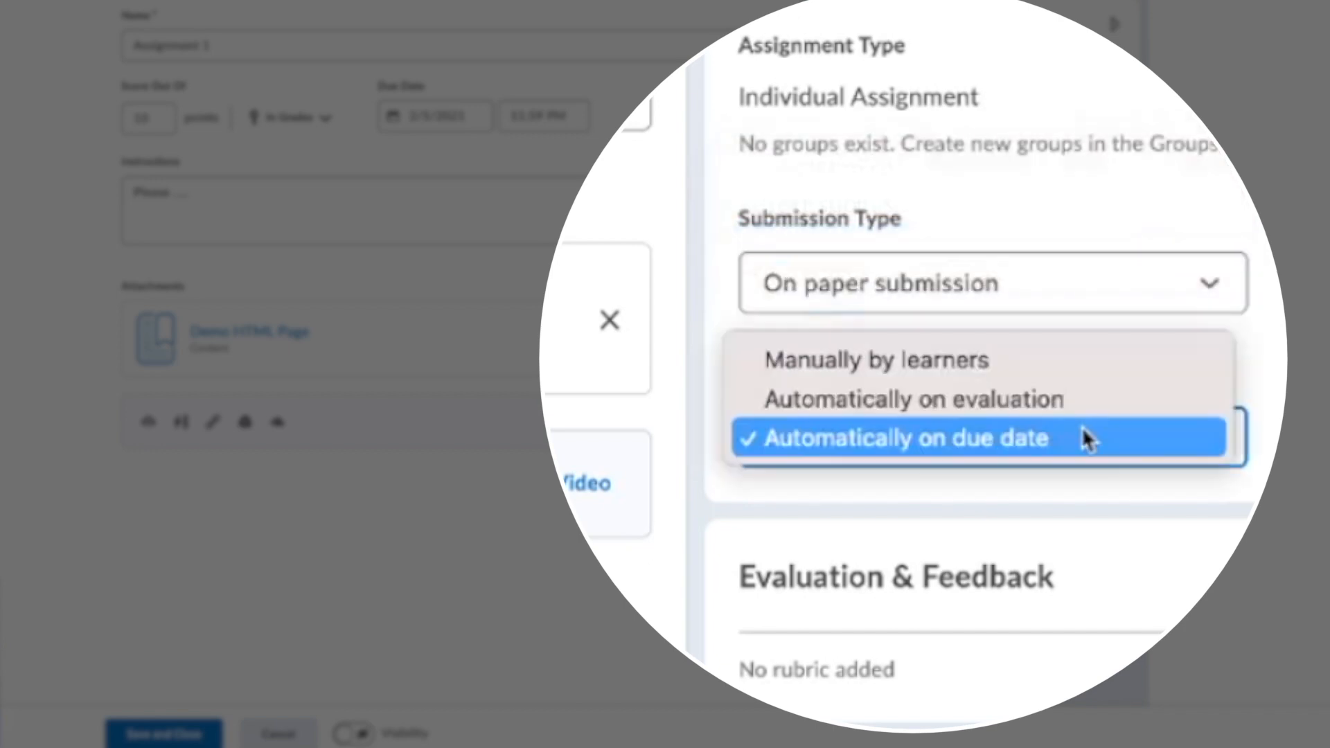
left_click(1033, 440)
Step: Set the submission type to File submission and review its file, submission and notification e-mail options
left_click(1215, 290)
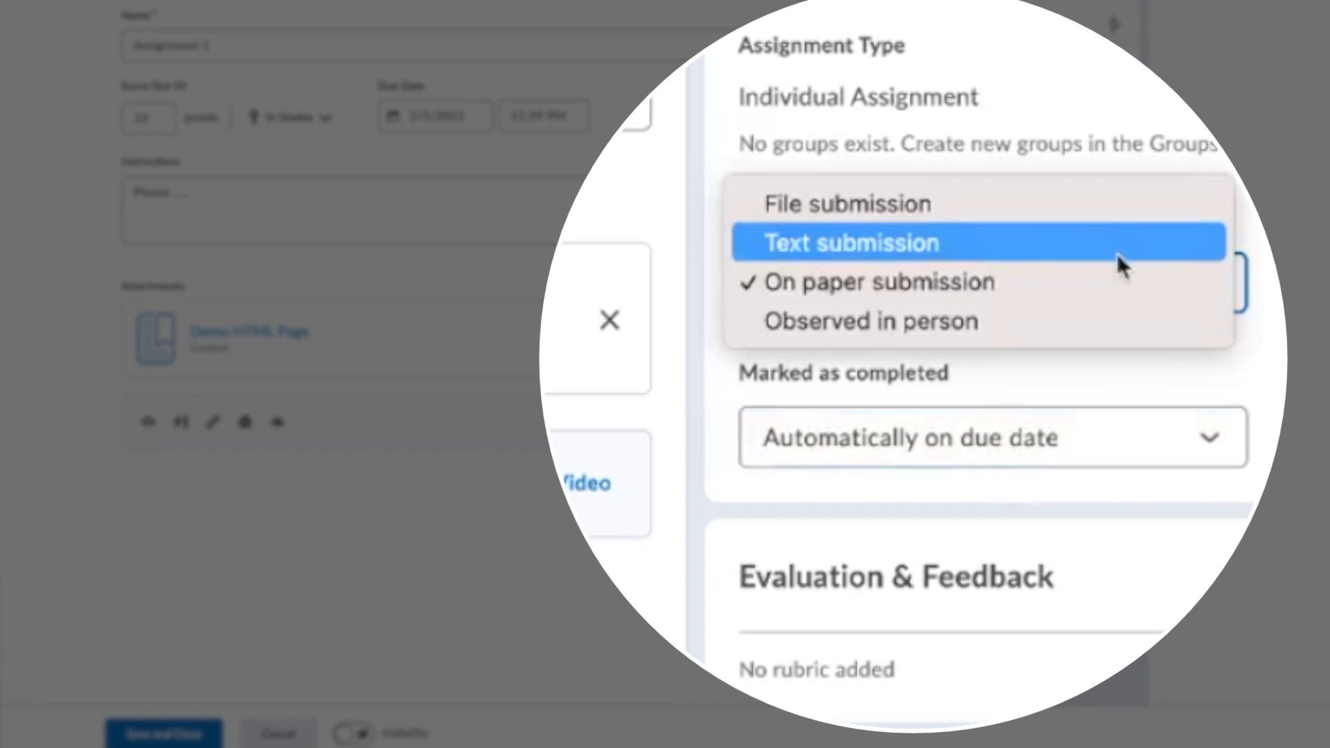
left_click(1062, 203)
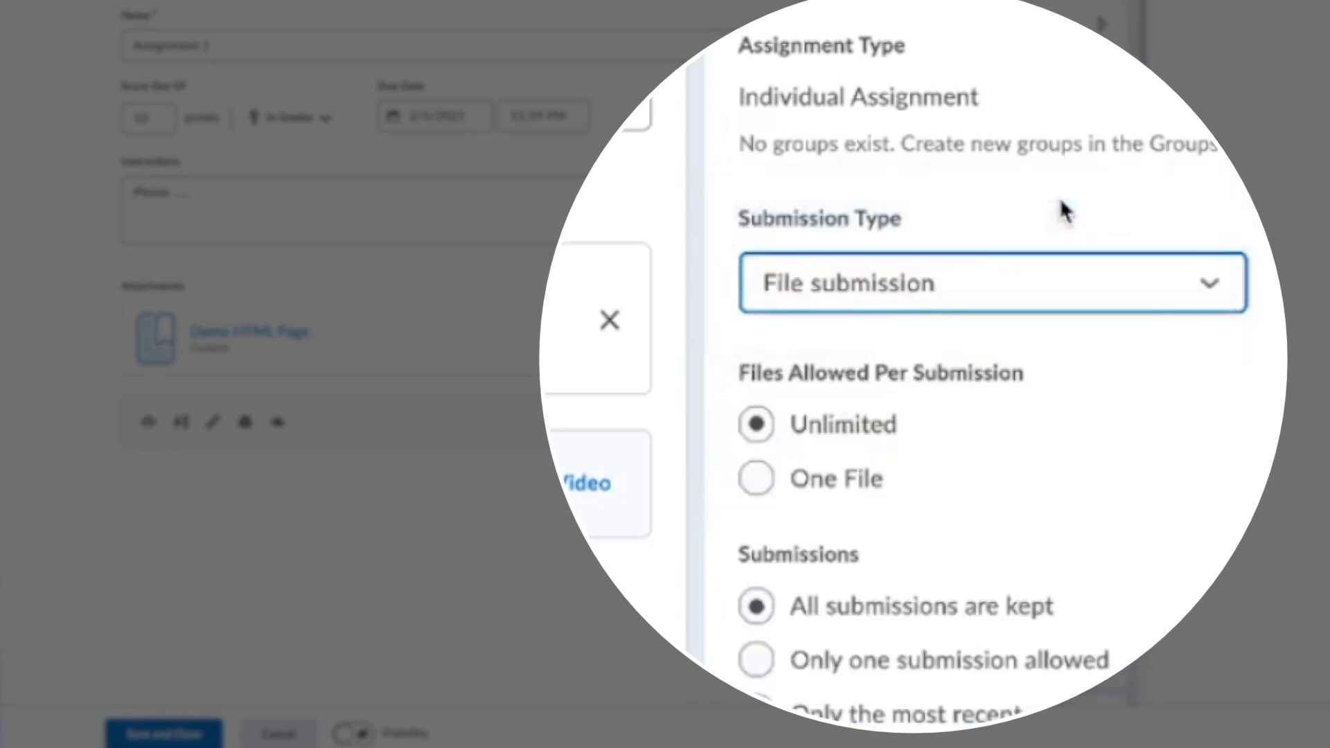
scroll(938, 148, "down", 2)
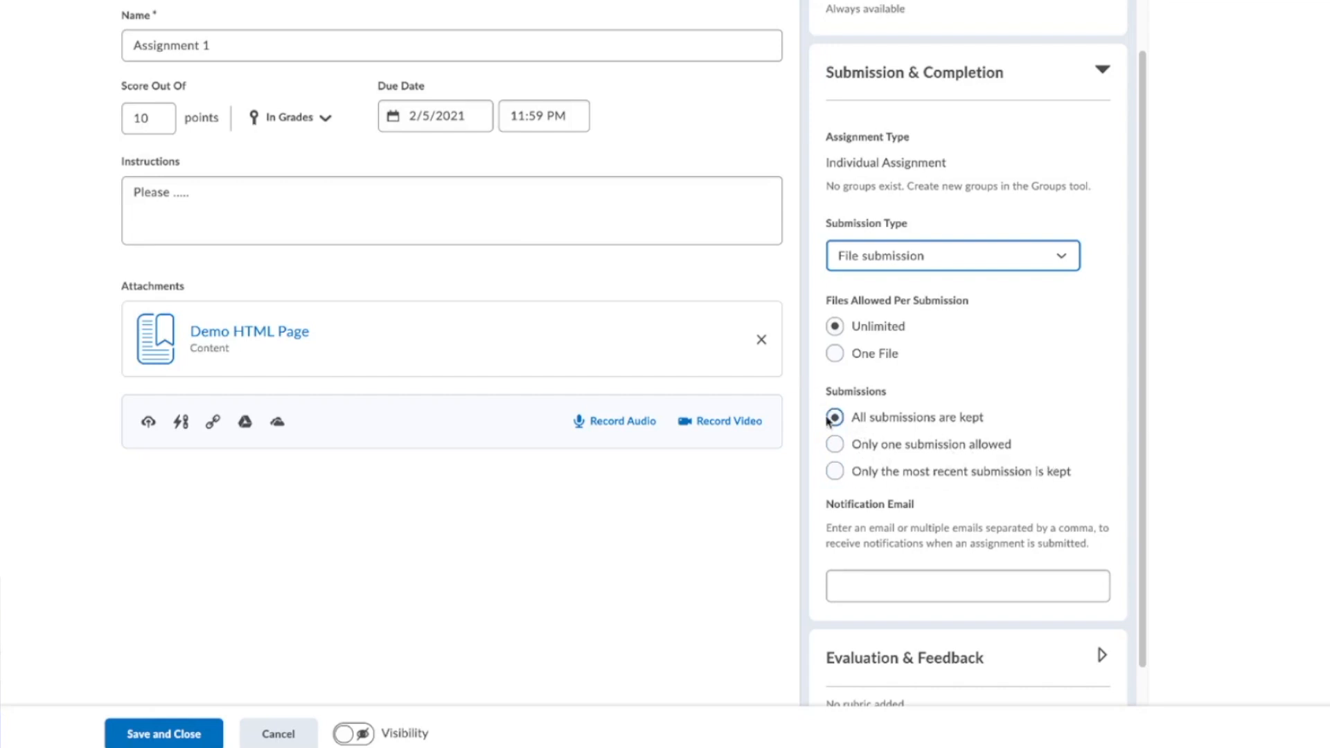
Step: Check the notification e-mail field for the file submission, leave it empty, and collapse the Submission & Completion settings
scroll(873, 492, "down", 1)
left_click(909, 561)
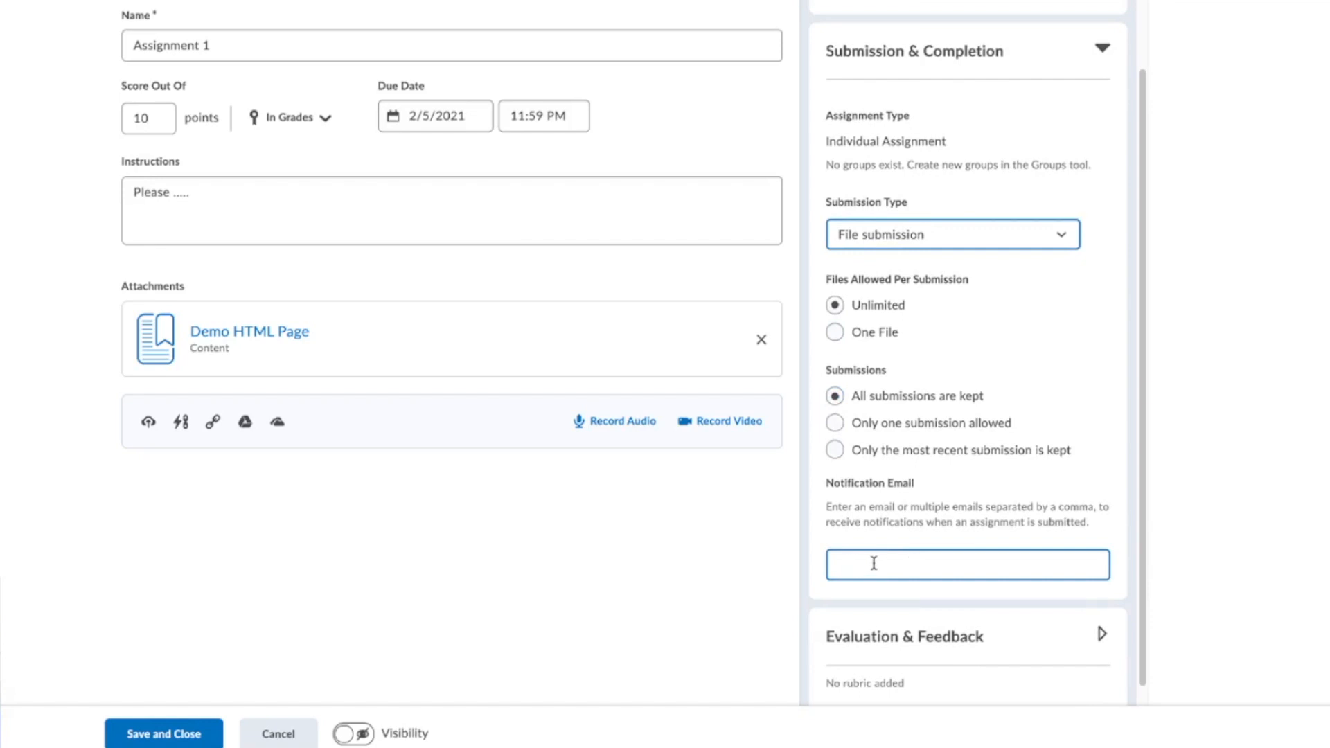
scroll(872, 562, "down", 1)
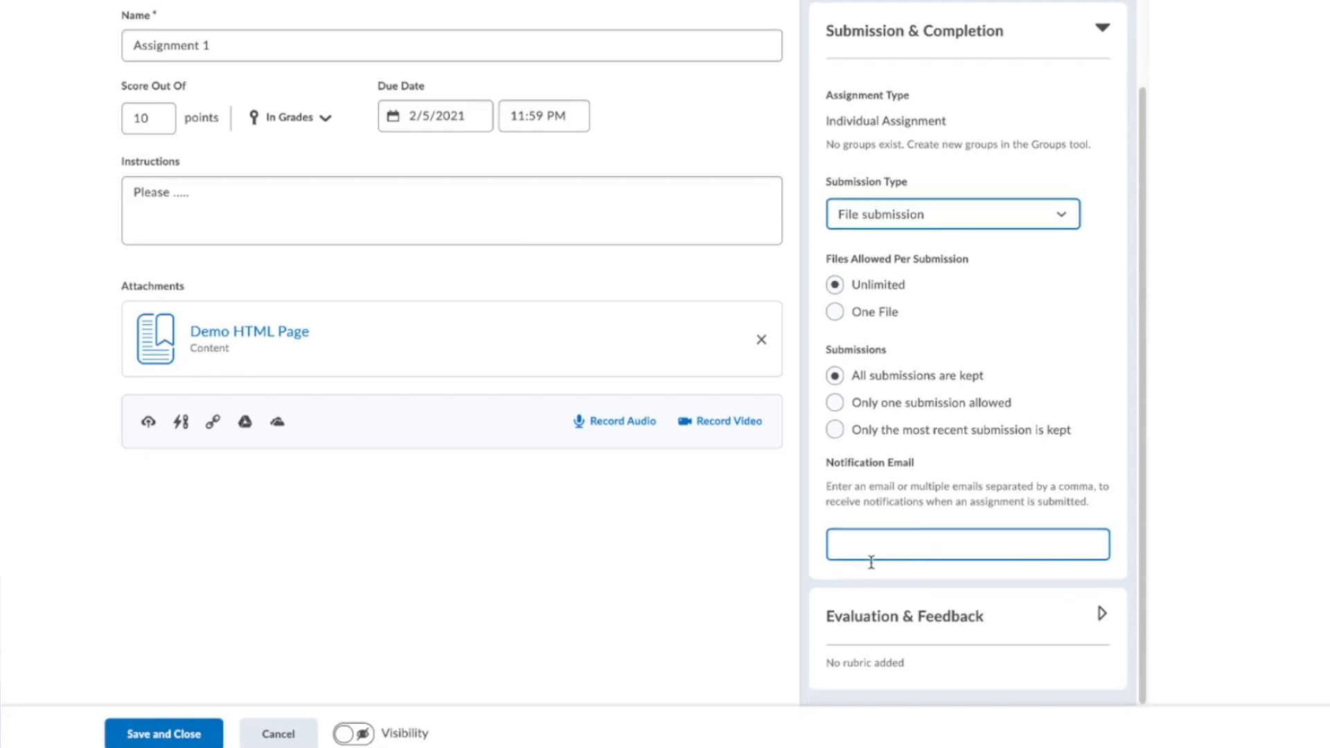
scroll(872, 562, "up", 2)
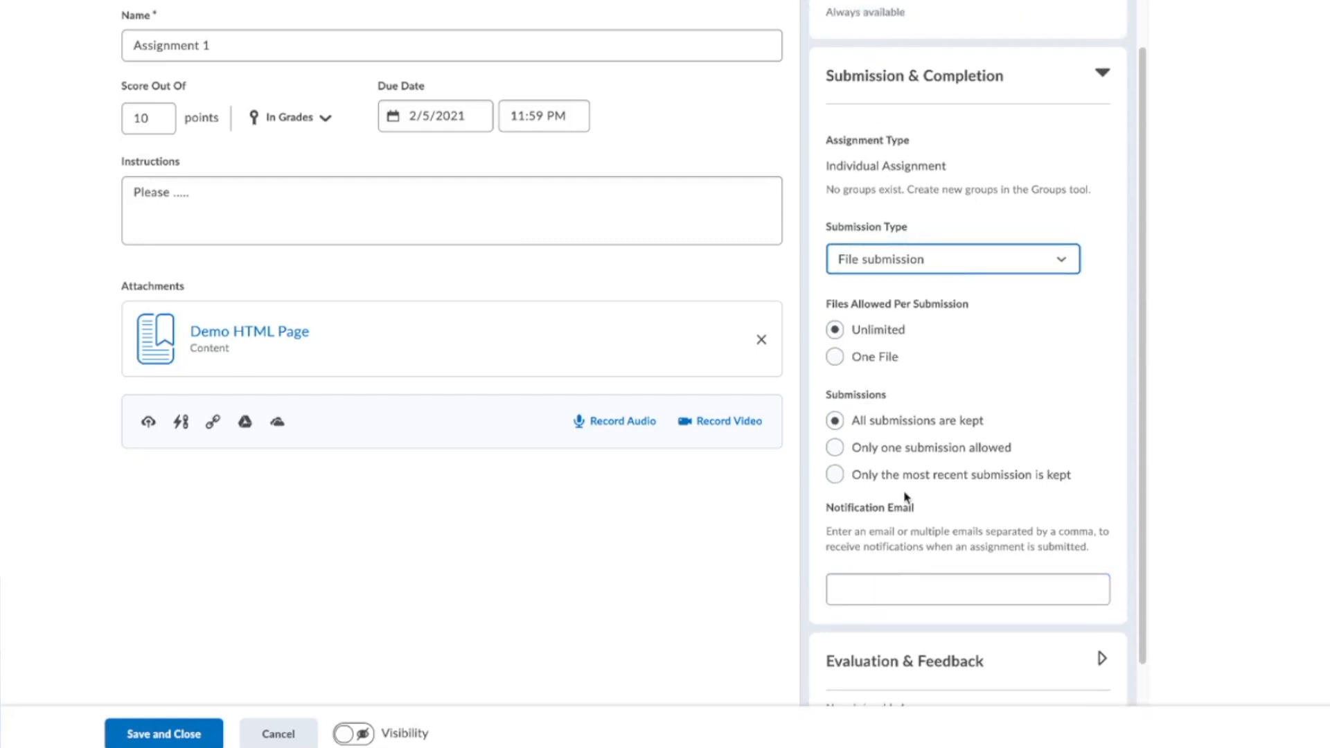
left_click(1102, 72)
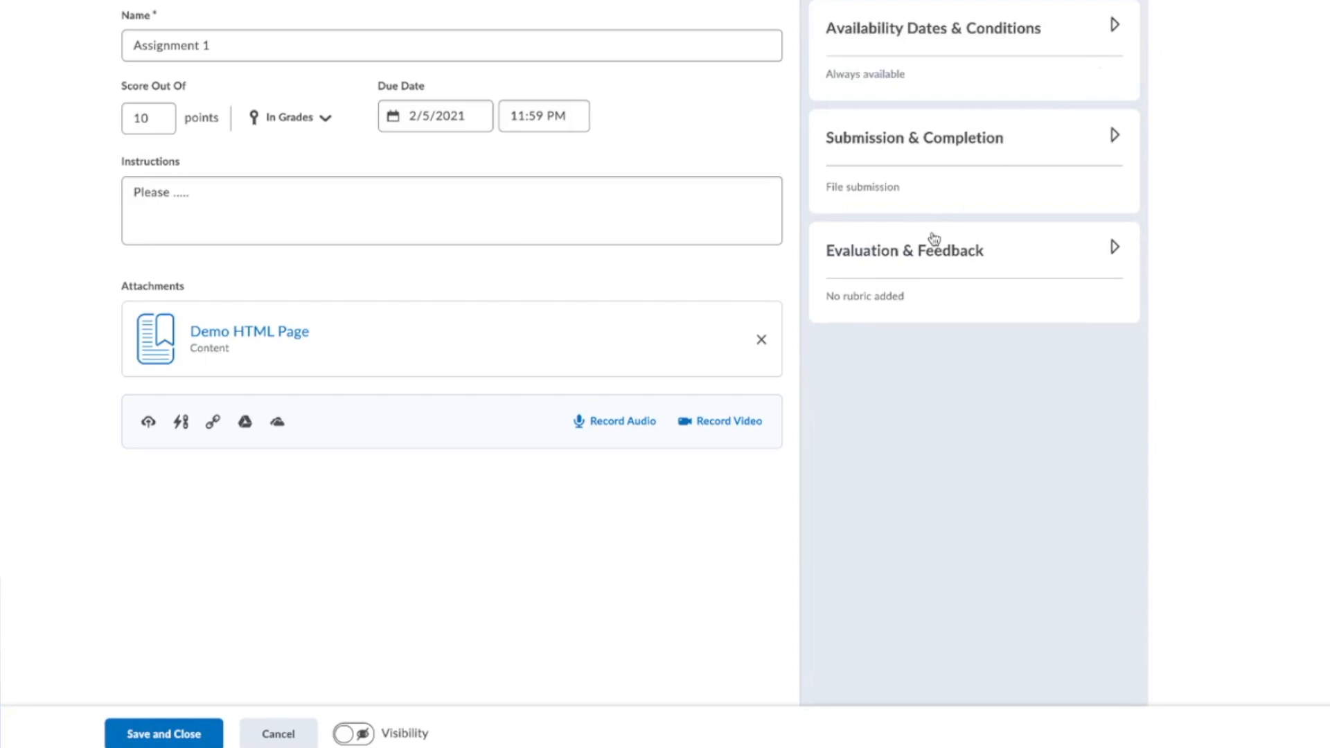
Step: Expand Evaluation & Feedback and examine the options for adding a rubric and managing learning objectives
left_click(897, 260)
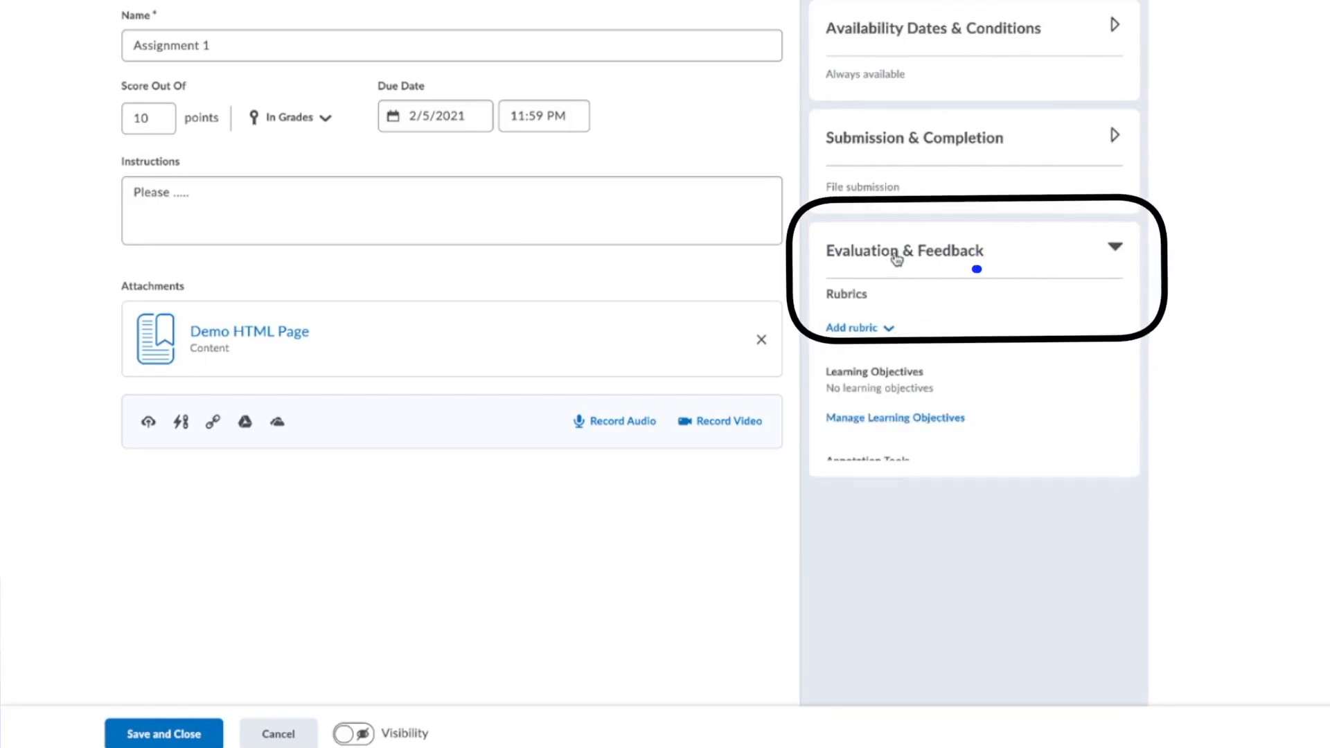
left_click(889, 331)
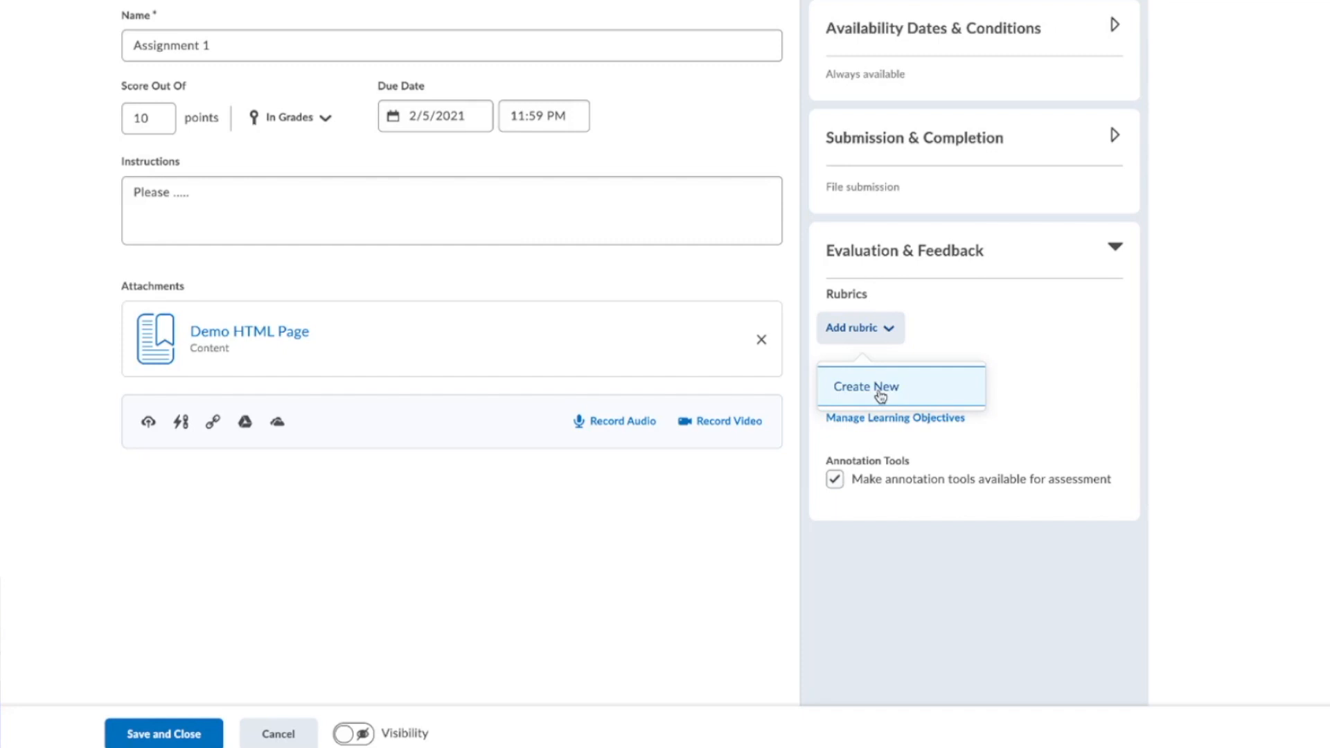
left_click(1096, 343)
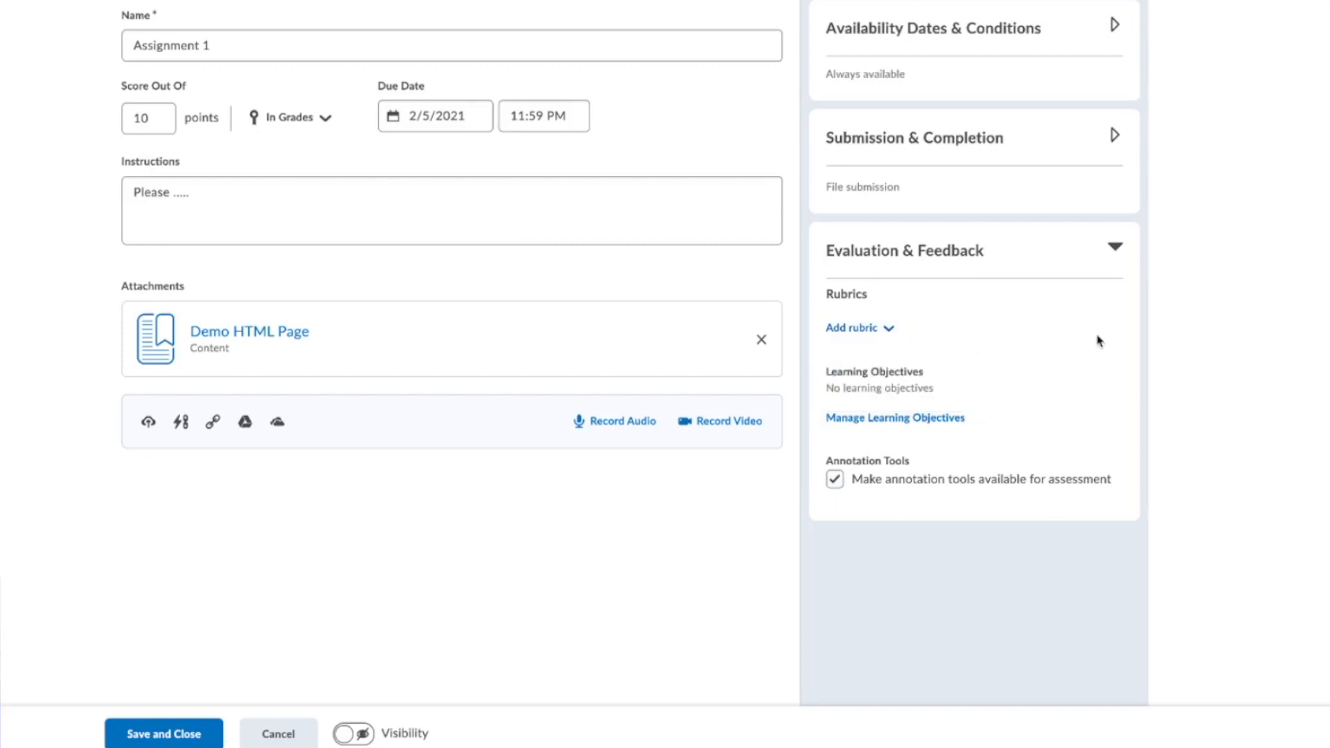
left_click(881, 418)
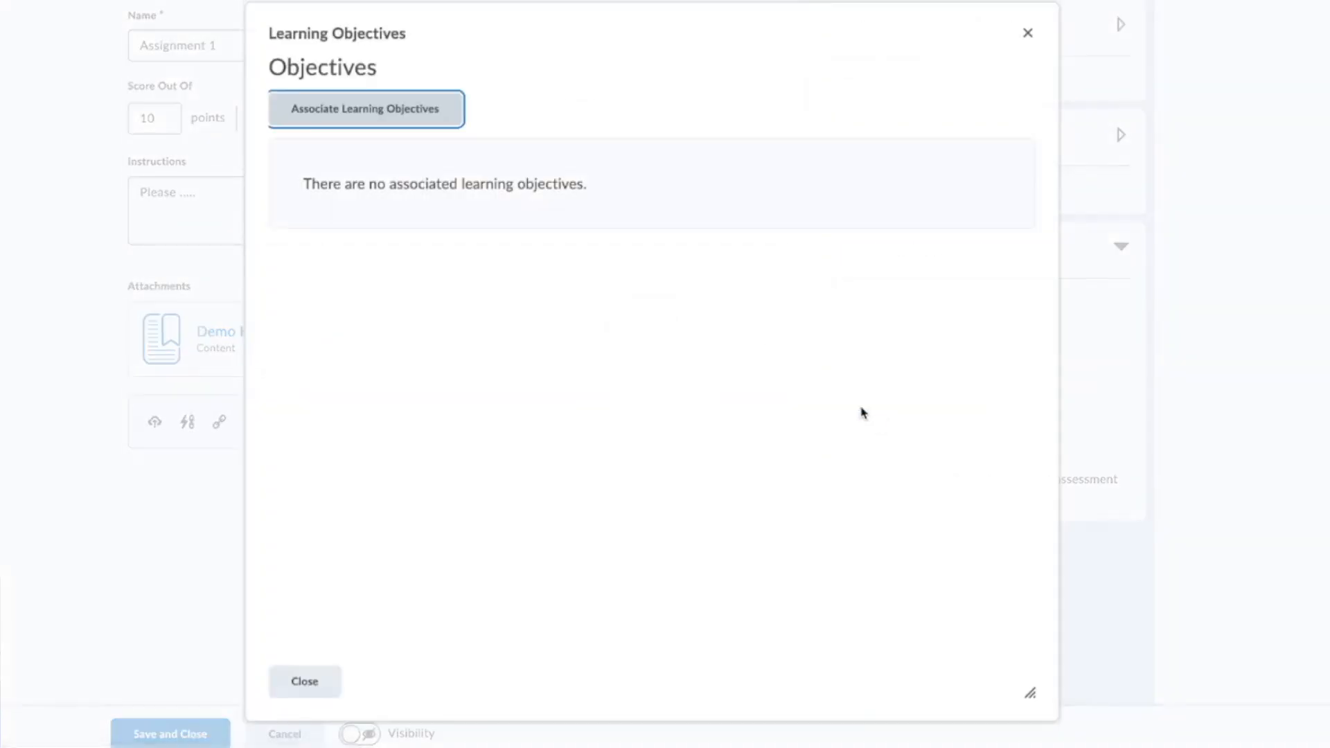
left_click(1027, 33)
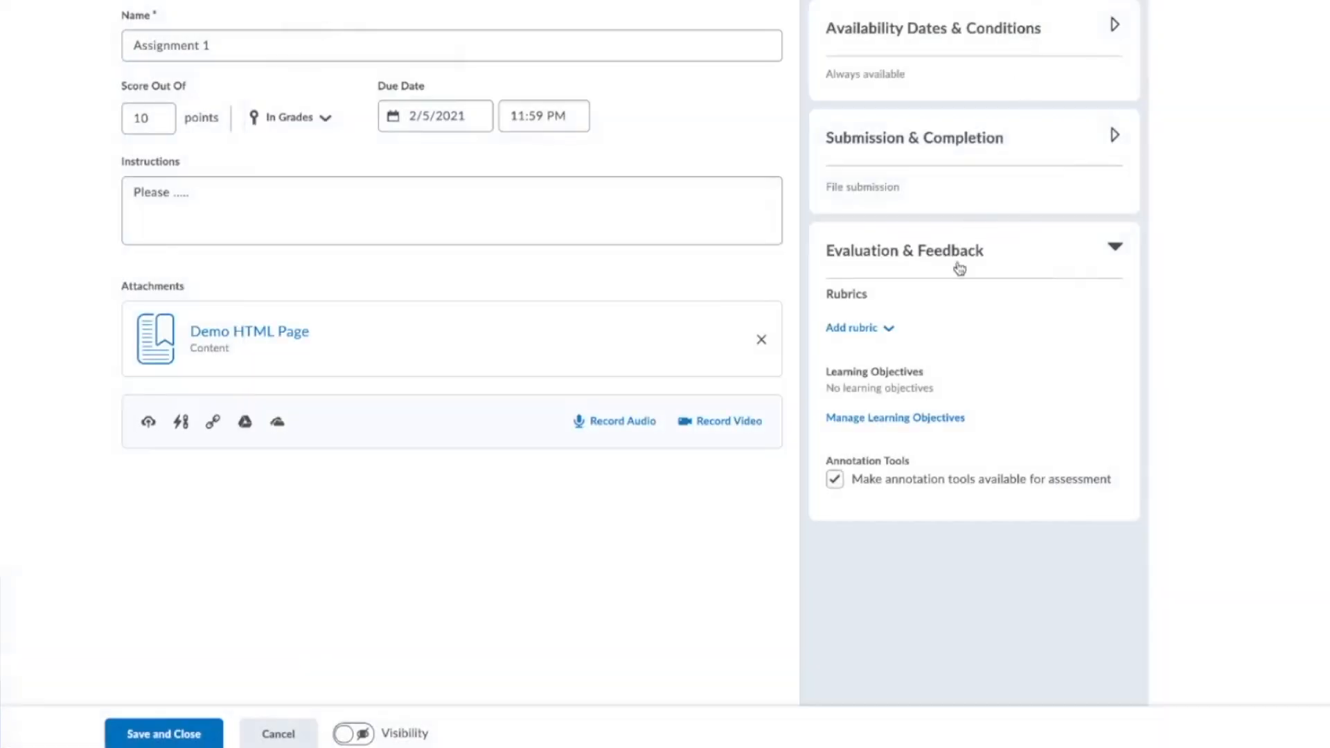
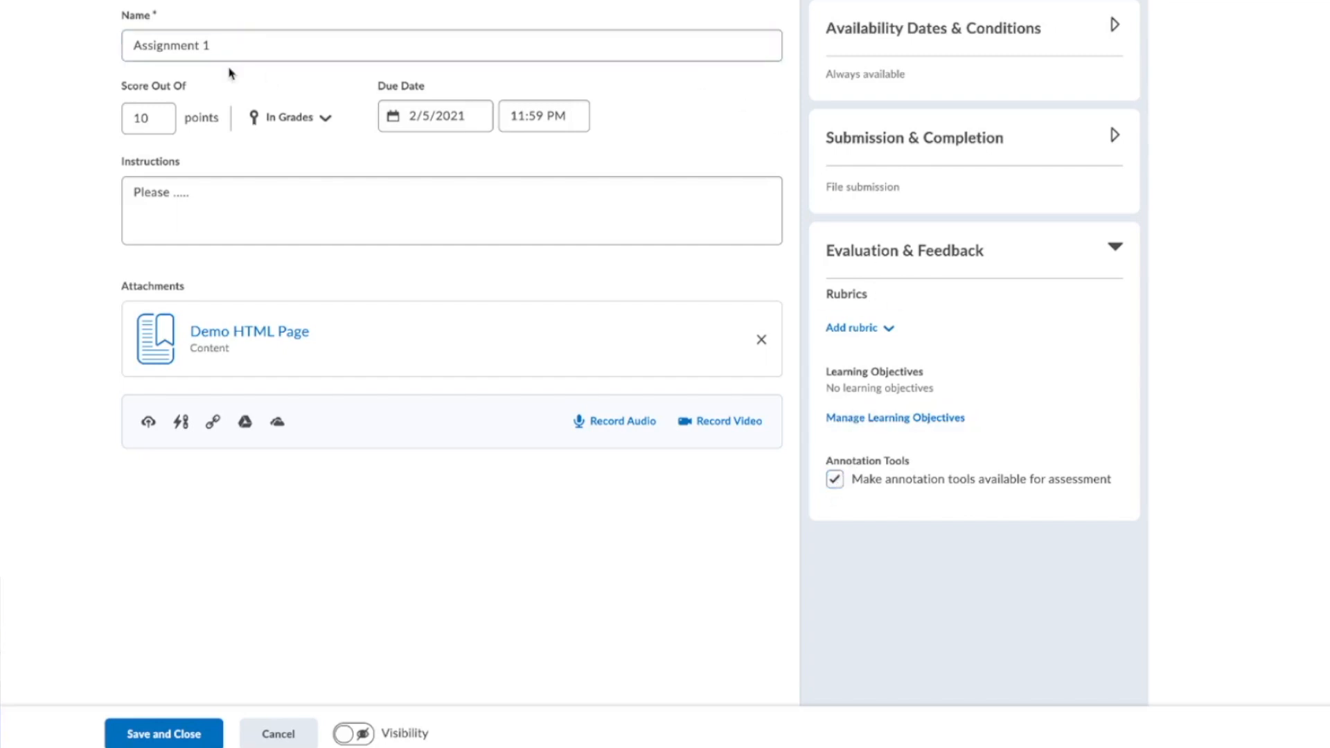
Step: Review Assignment 1's grade link options, due date and instructions without changing them
left_click(318, 121)
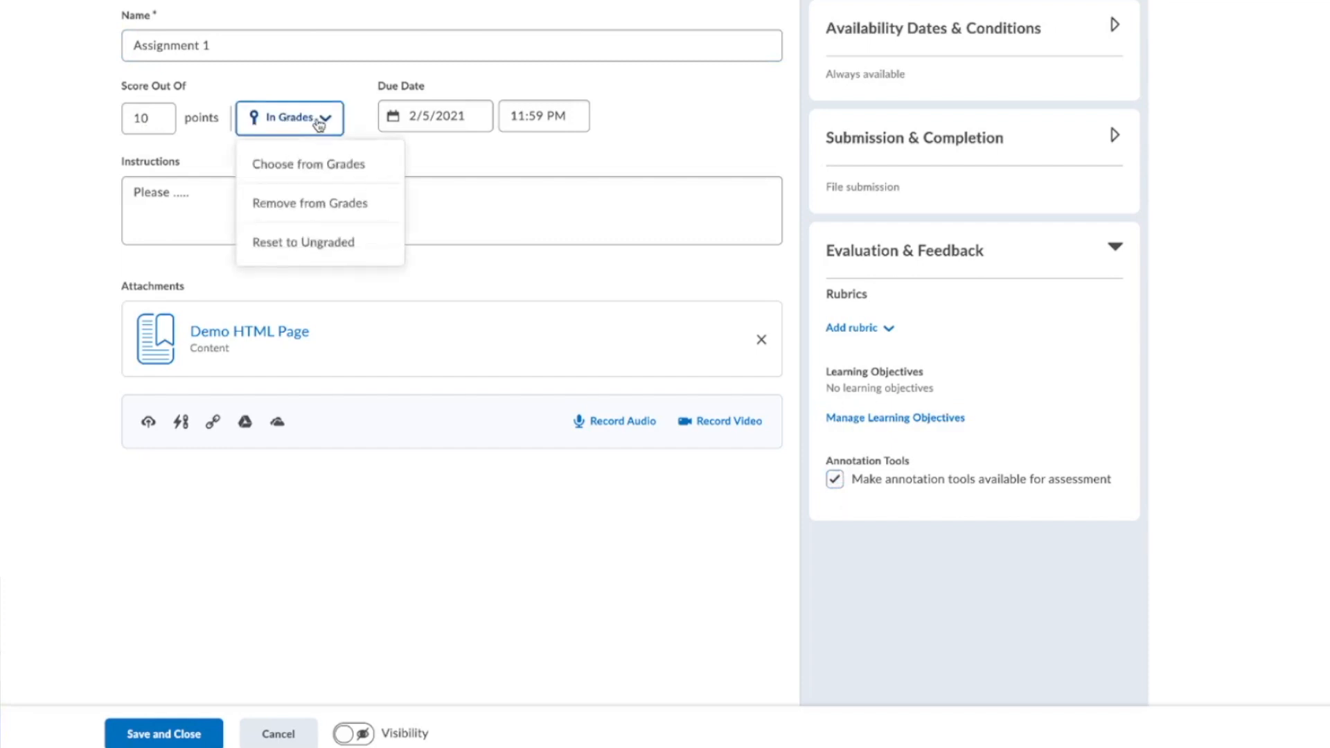
left_click(454, 157)
left_click(447, 115)
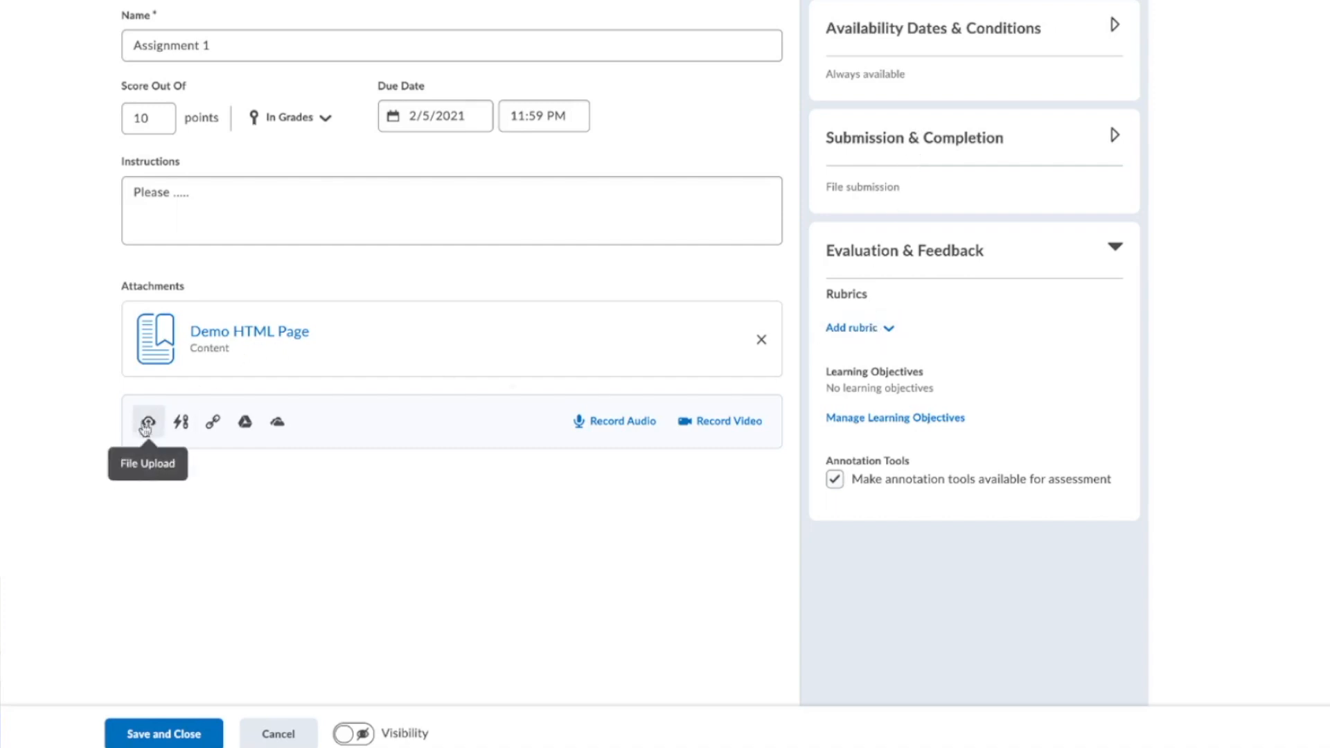
left_click(247, 226)
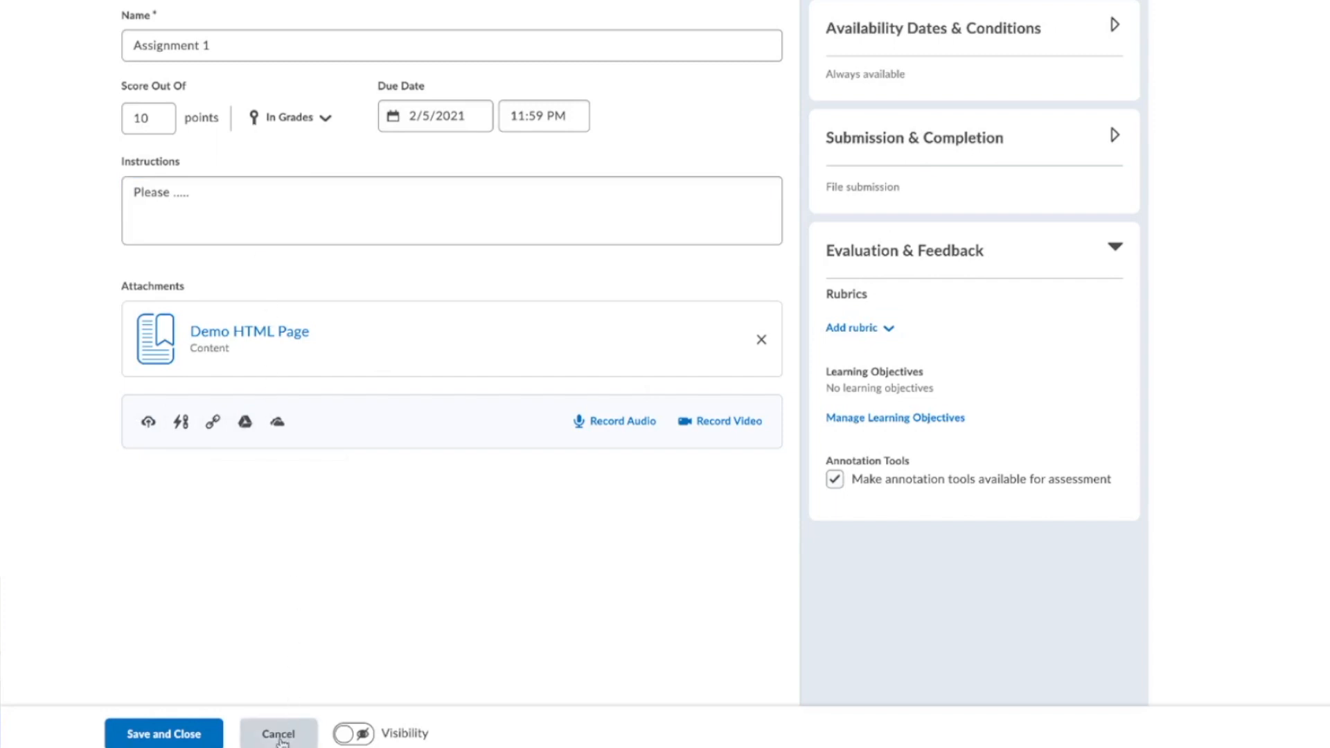
Step: Keep Assignment 1 hidden from users, then save it and return to the assignments list
left_click(362, 739)
left_click(361, 740)
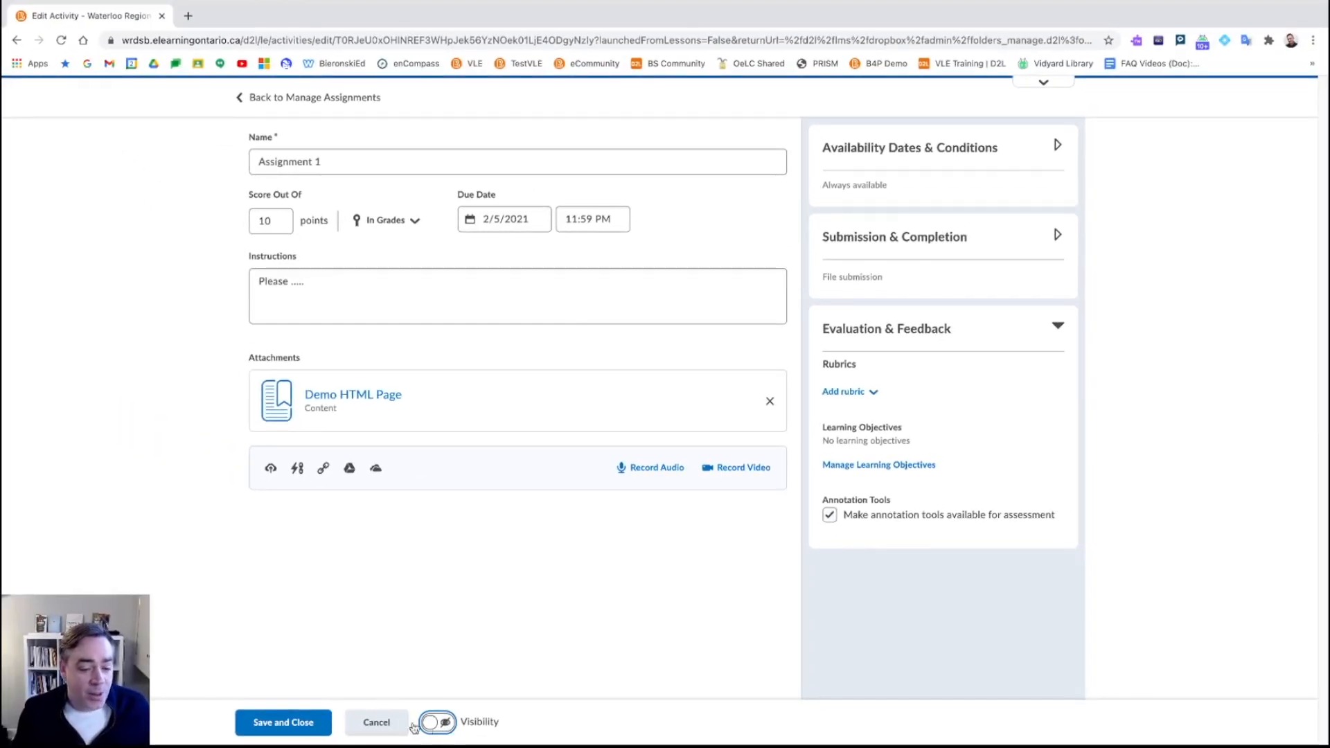
left_click(329, 725)
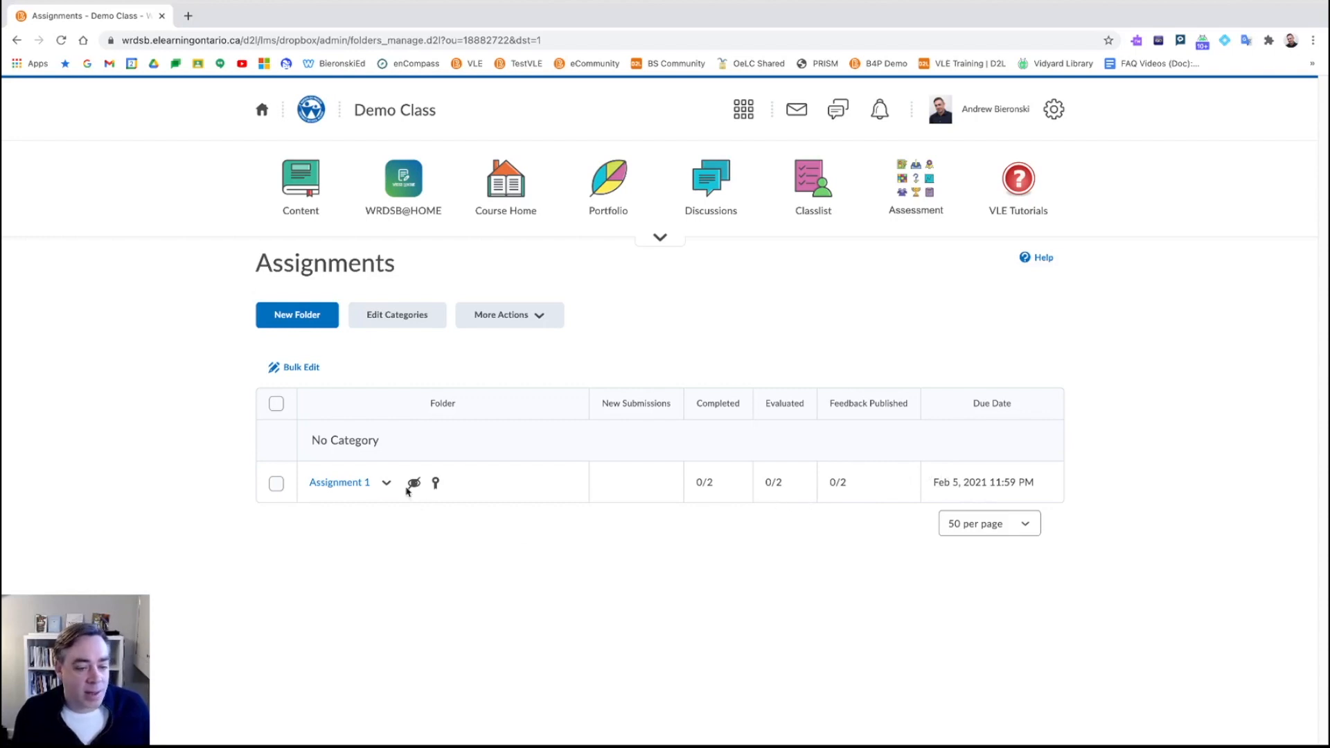
Step: Make Assignment 1 visible to users and review the other actions available for its folder
left_click(388, 483)
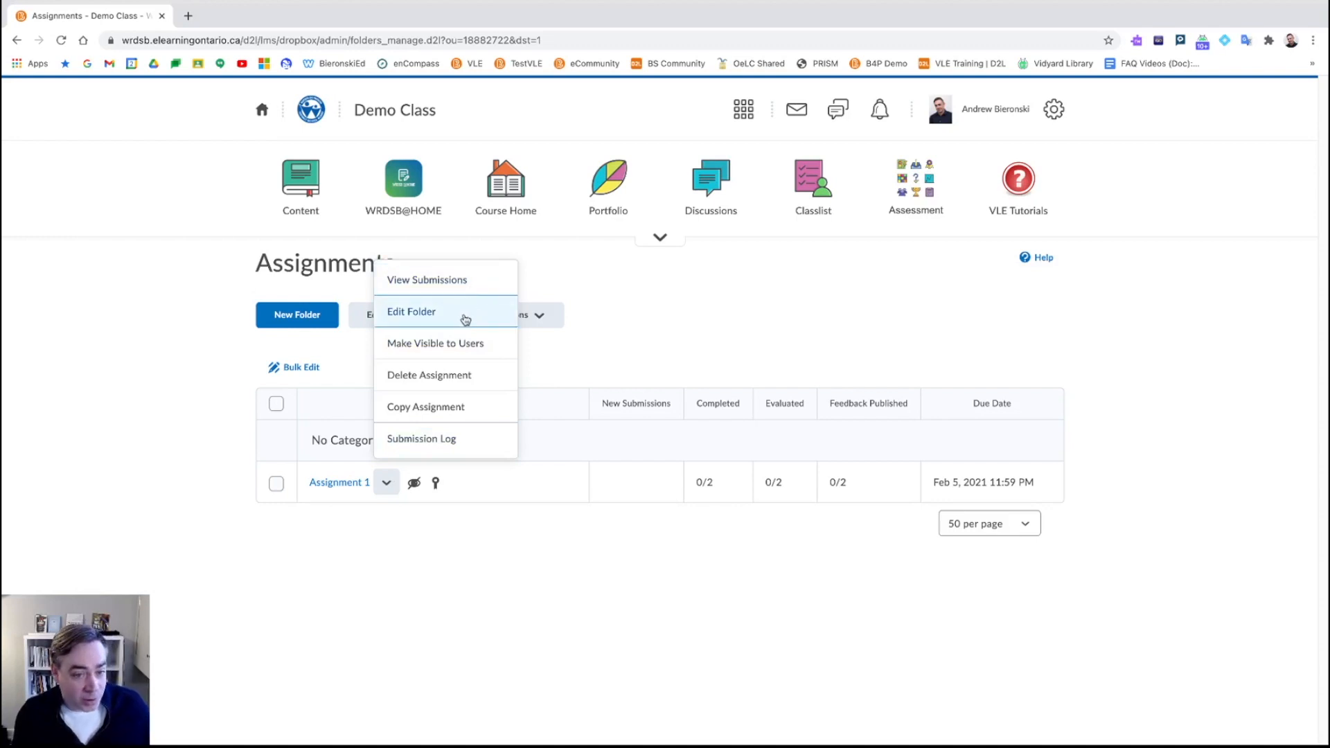
left_click(424, 532)
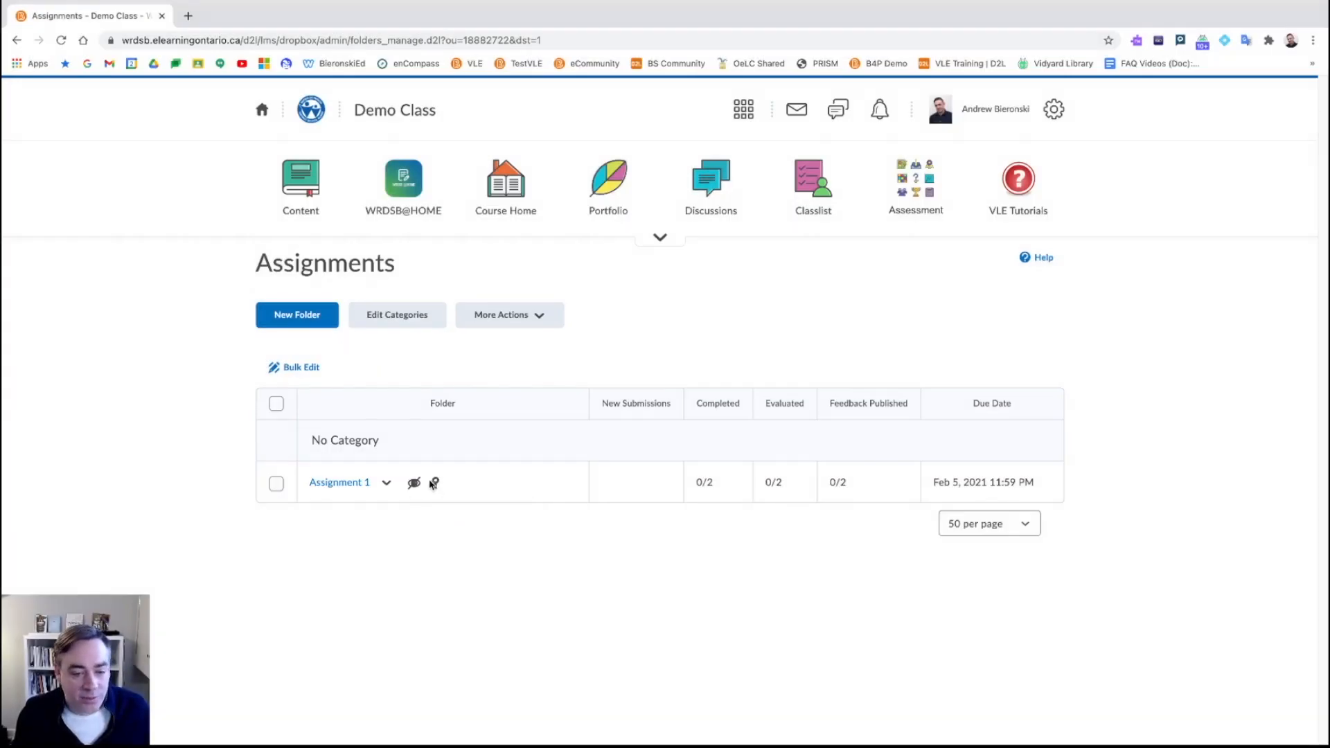
left_click(389, 487)
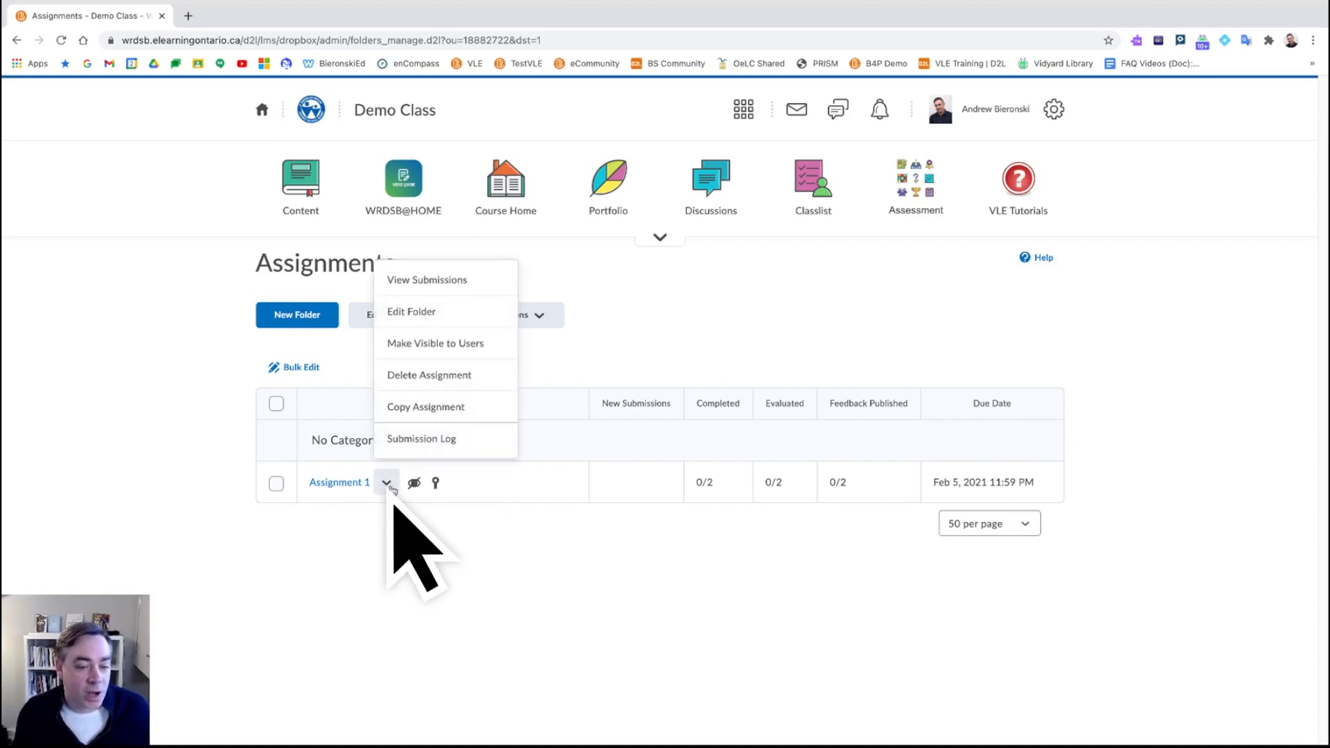
left_click(478, 353)
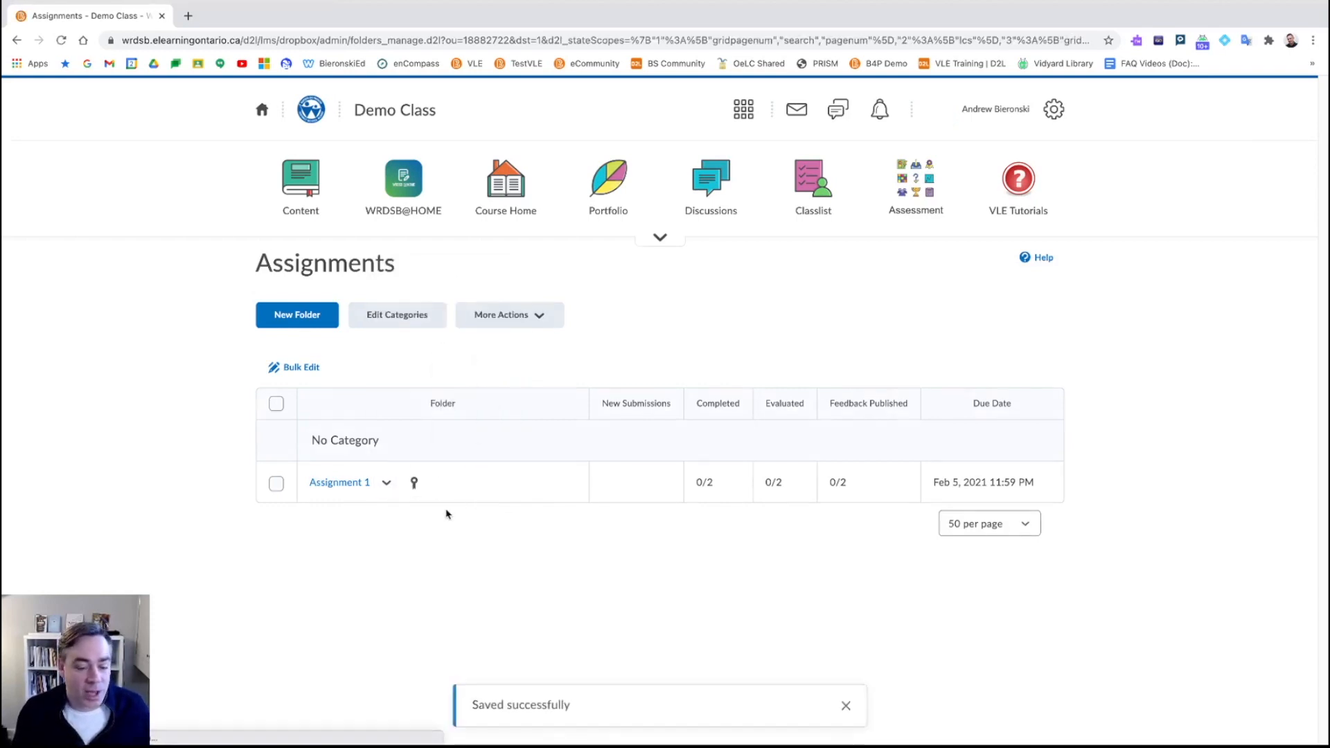
left_click(388, 485)
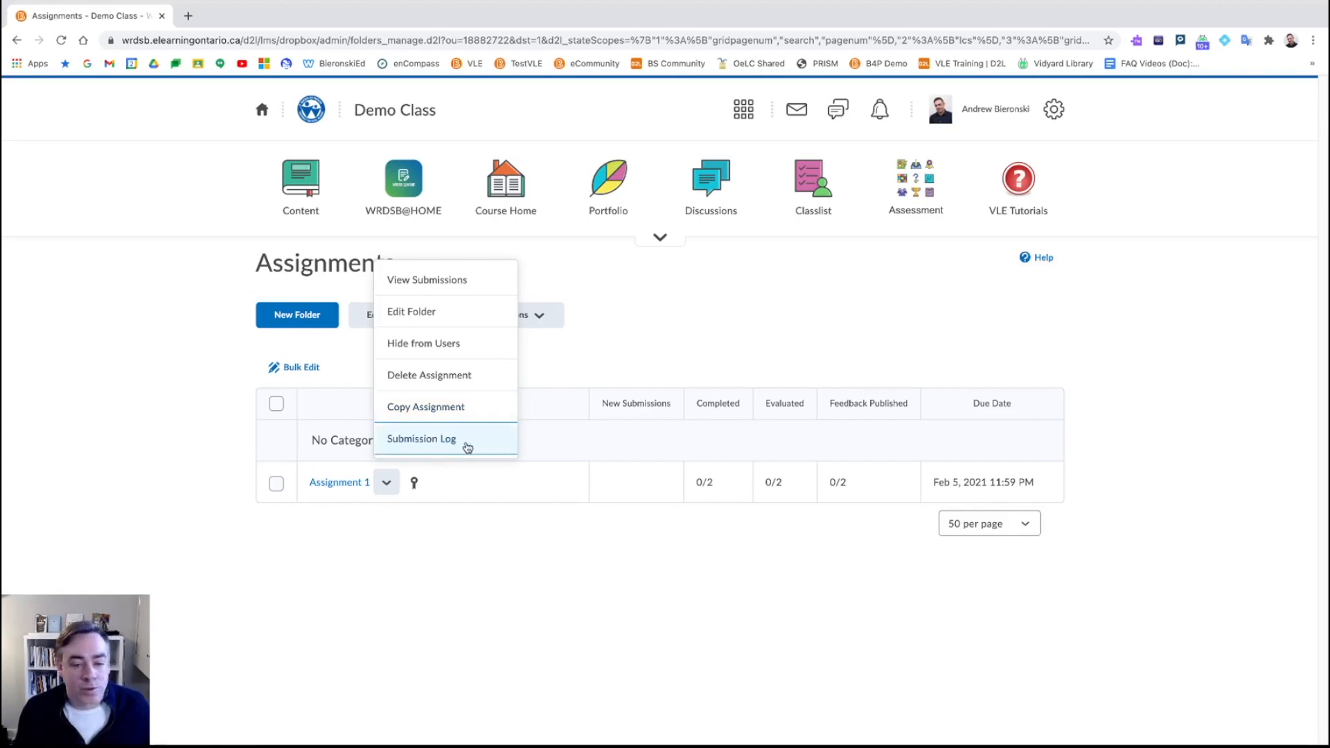
left_click(476, 503)
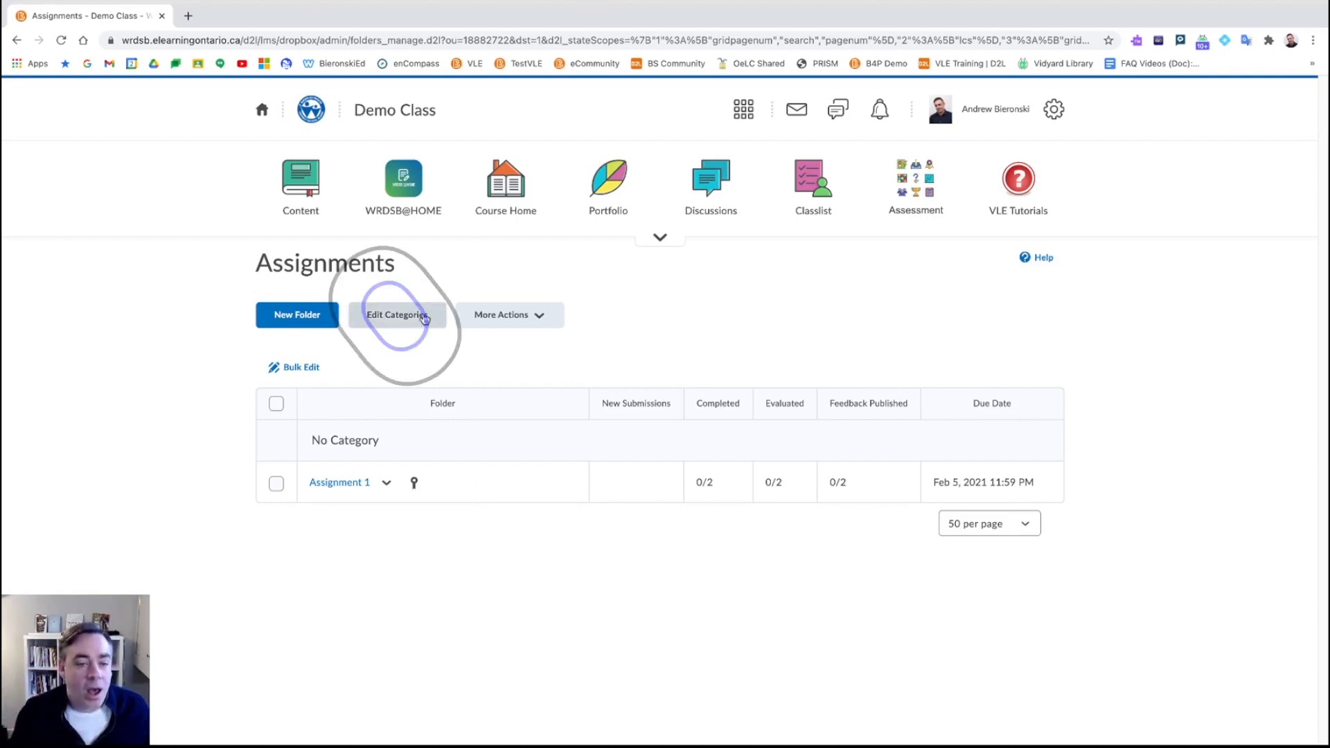
Step: Create an assignment category named Unit 1 and return to the assignments list
left_click(381, 329)
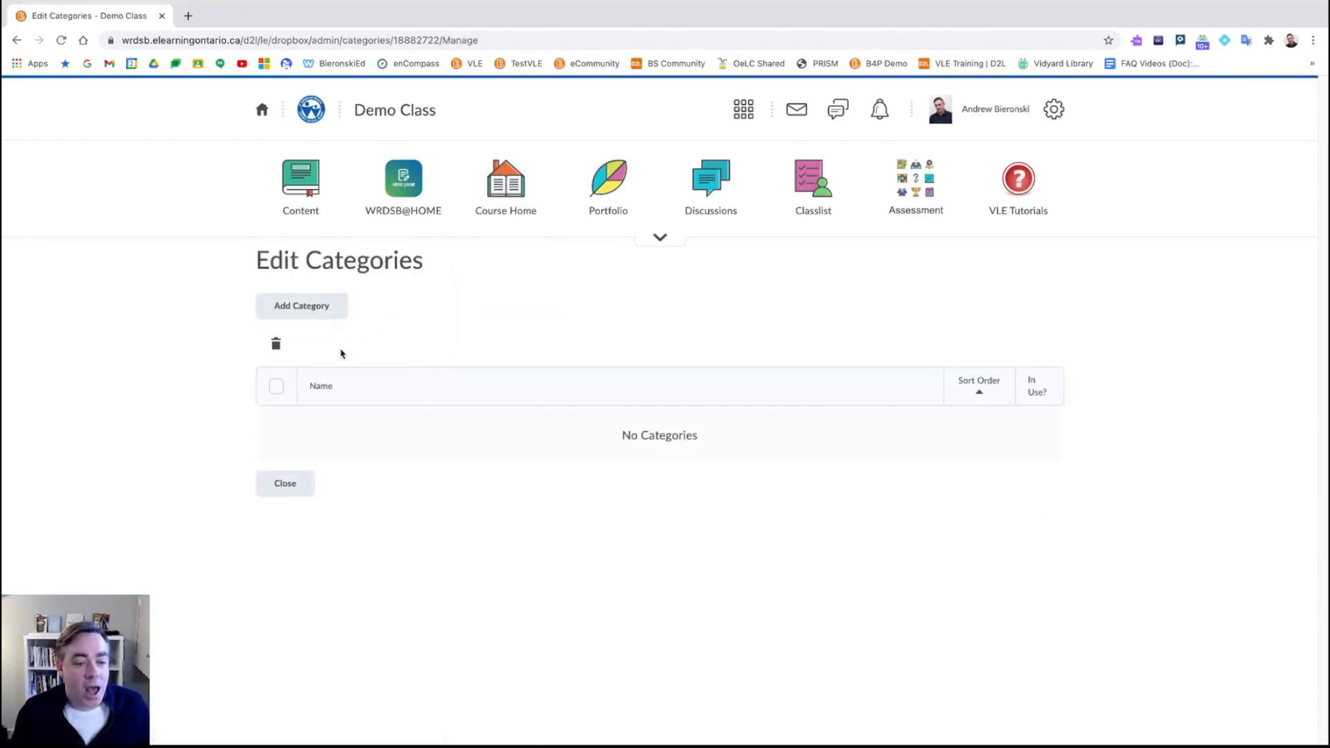
left_click(332, 318)
type("Unit 1")
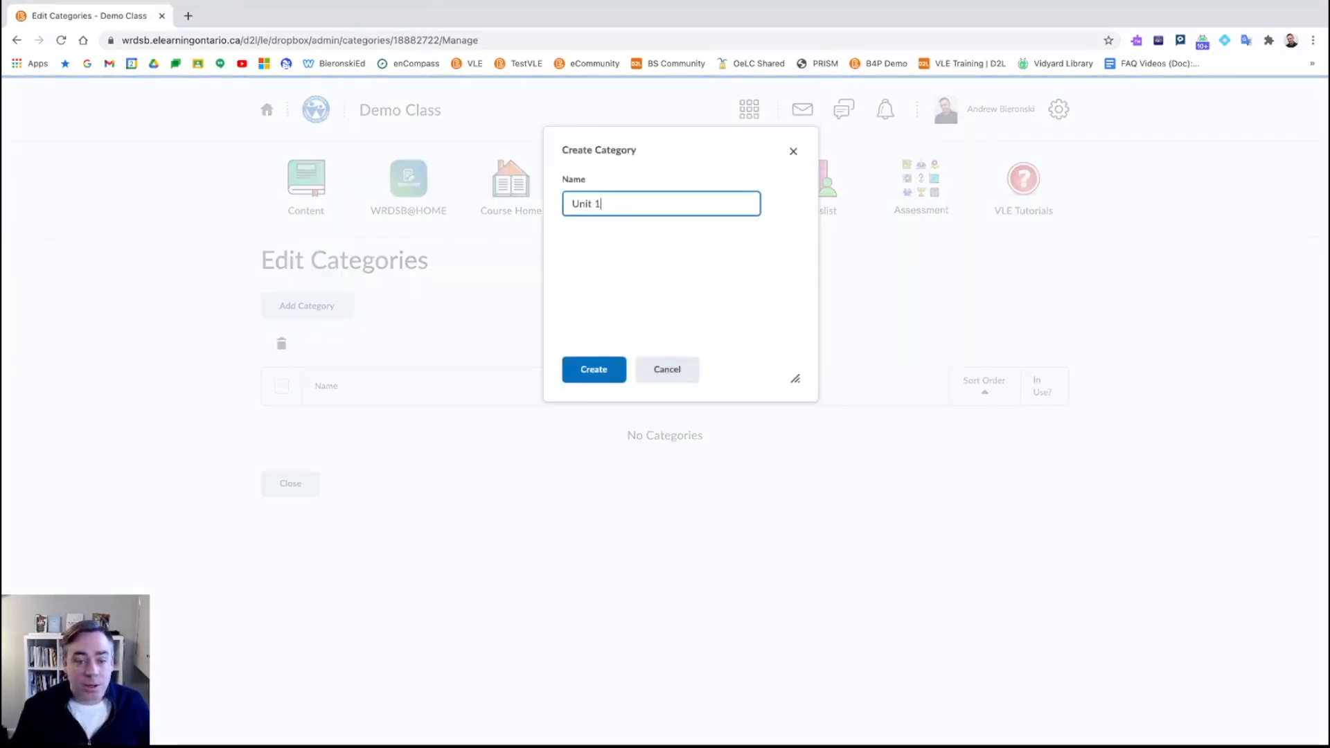
left_click(604, 372)
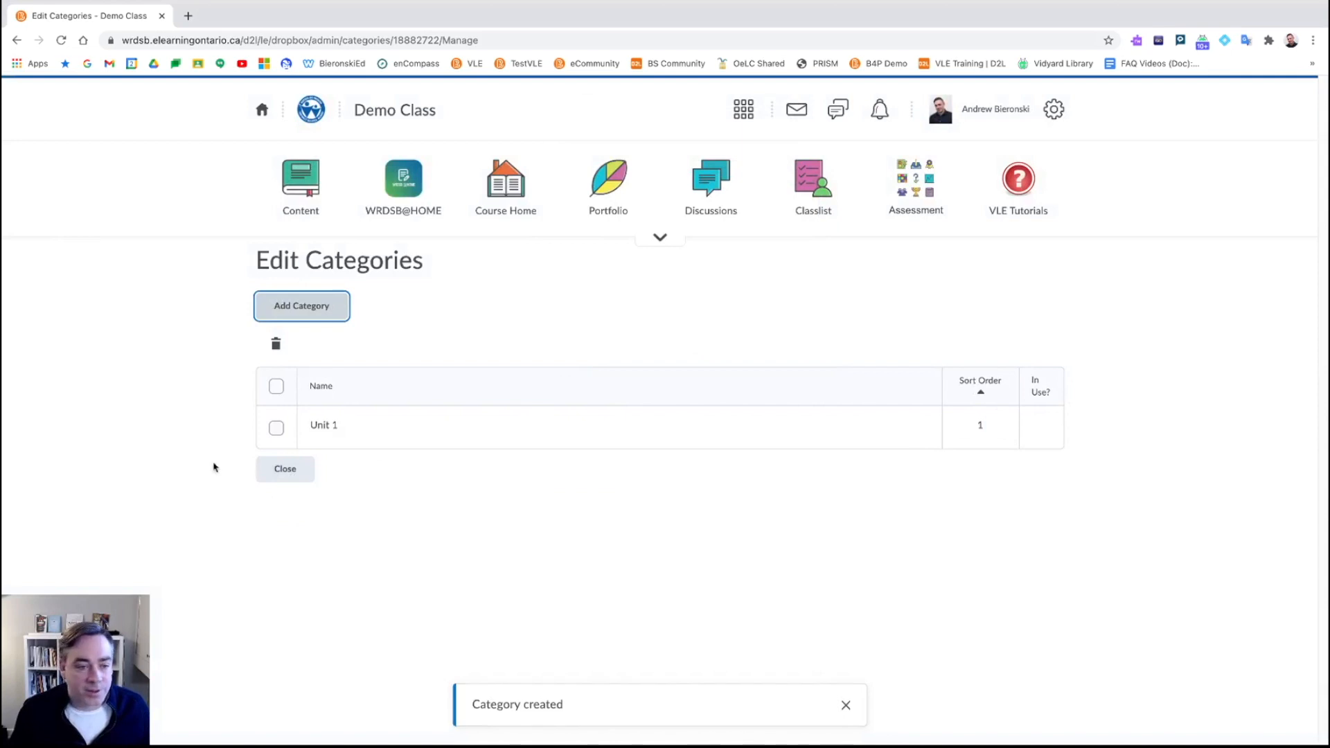
left_click(271, 479)
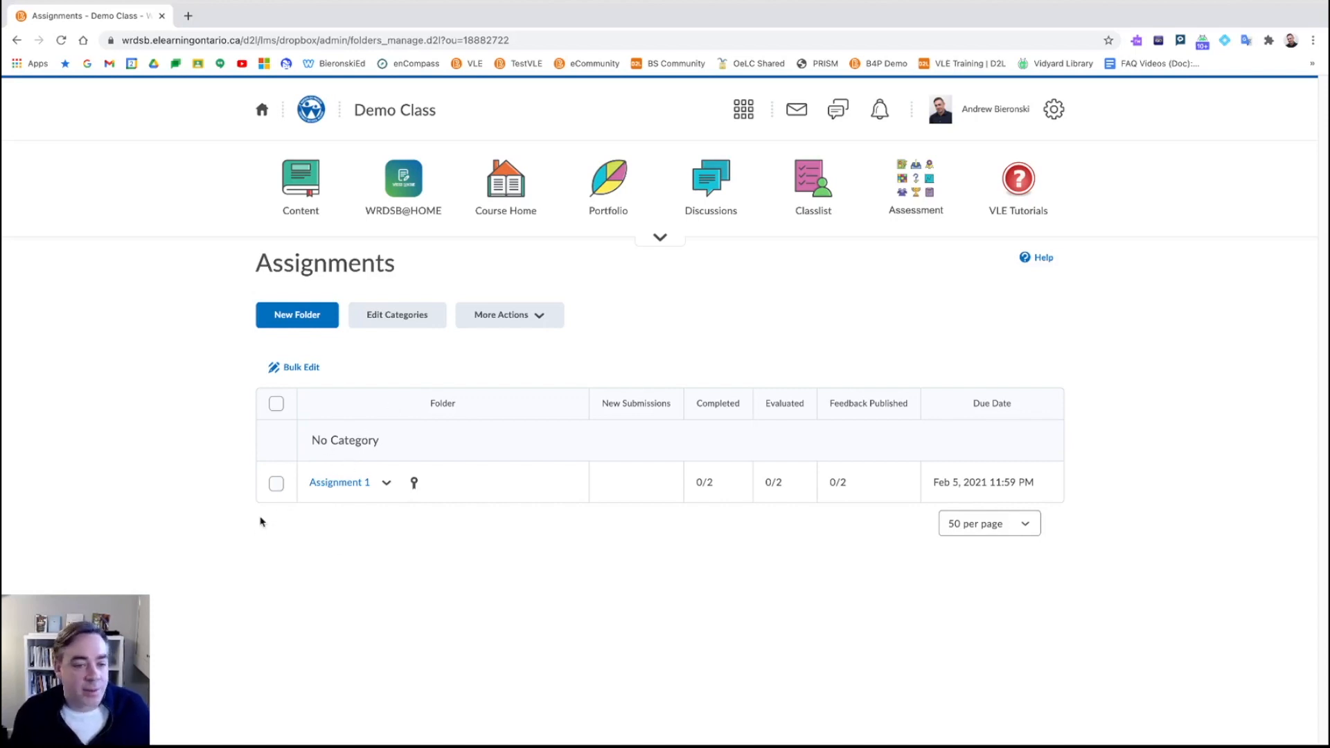
Step: Review the additional actions for the assignments list and the individual actions for Assignment 1
left_click(524, 316)
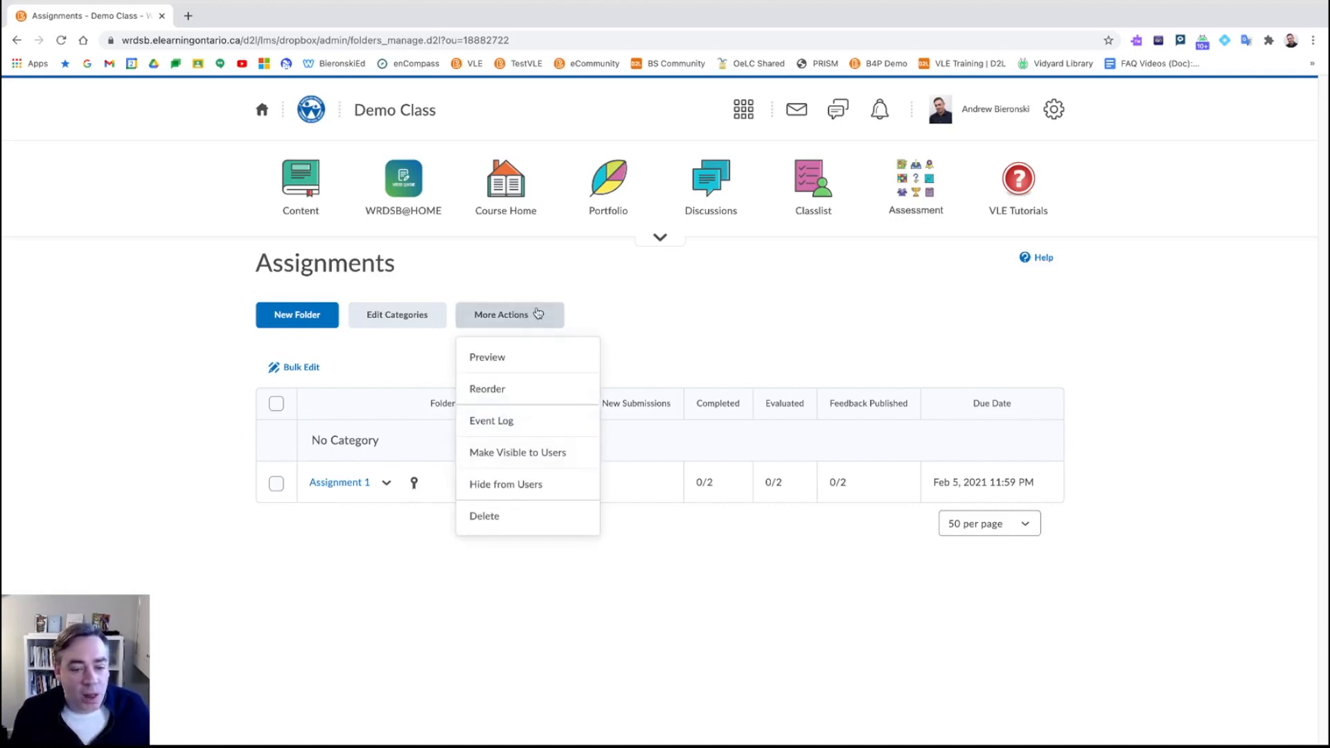
left_click(658, 324)
left_click(387, 483)
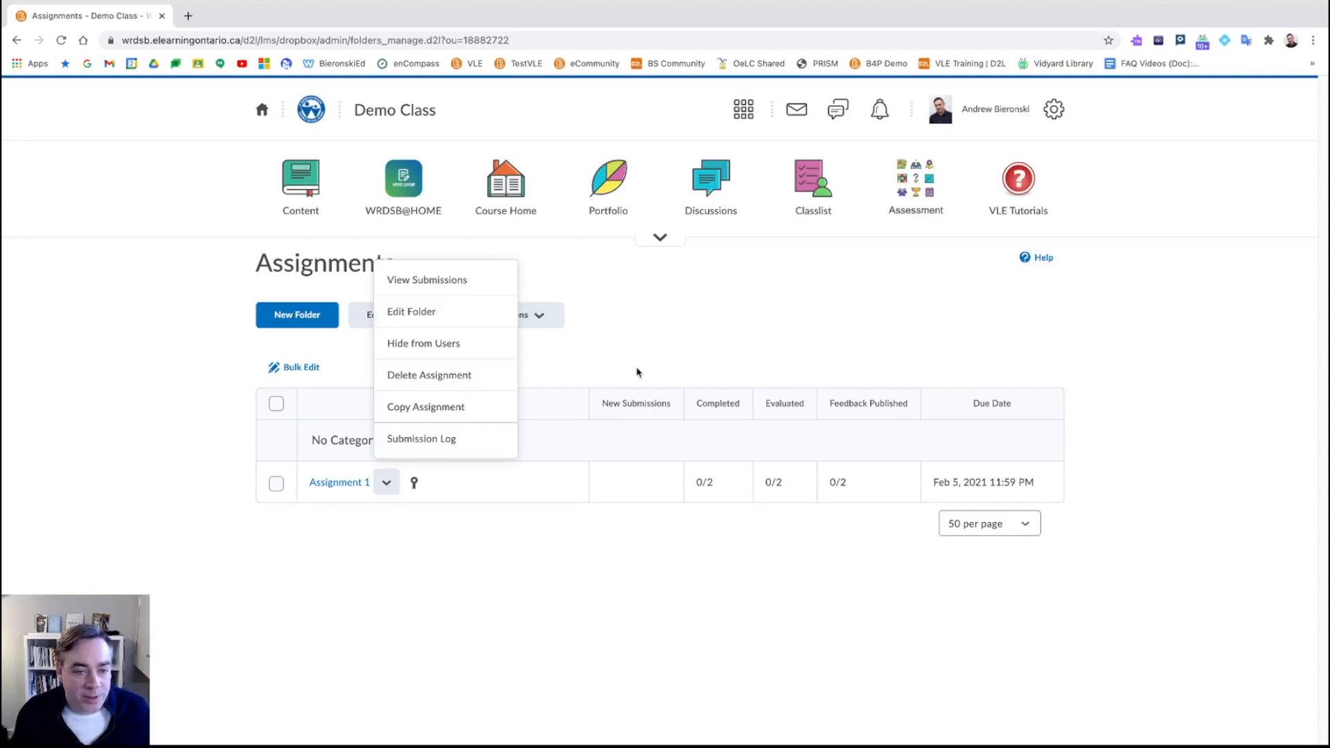
left_click(658, 329)
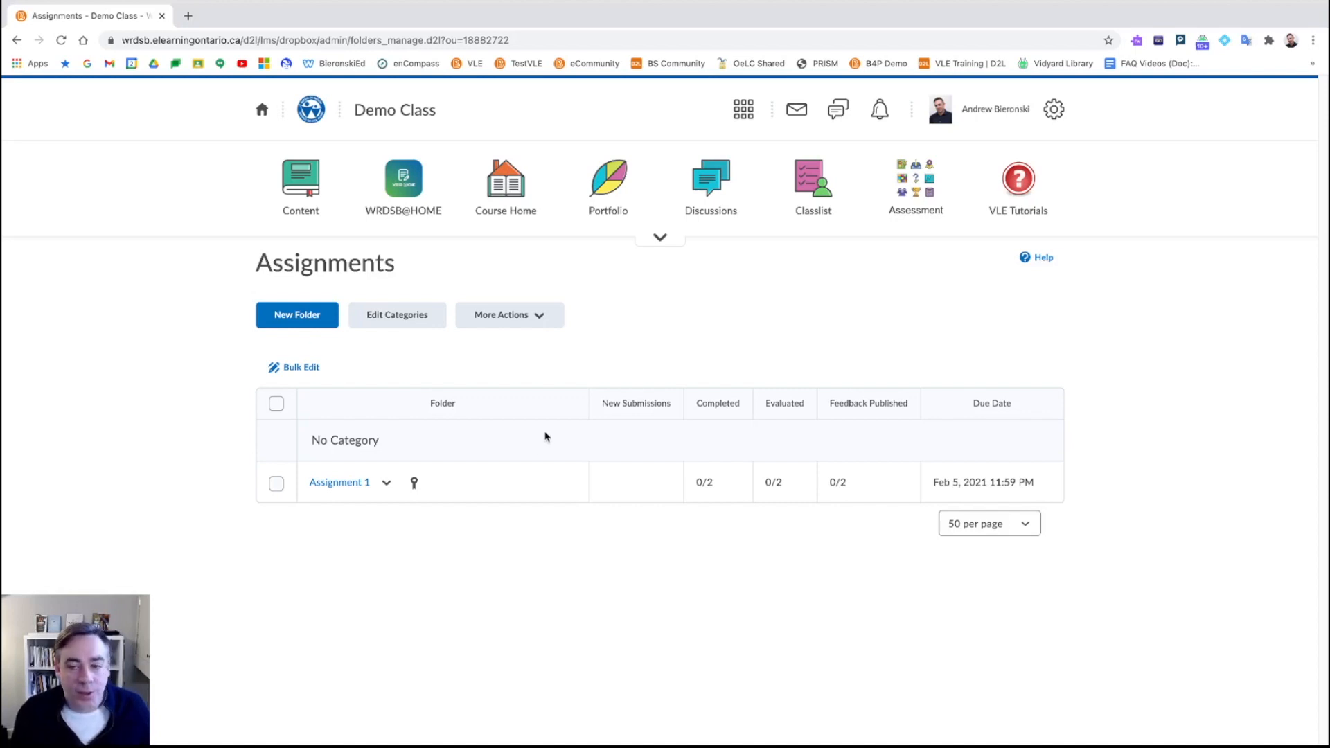
Step: Create a new rubric in the course's Rubrics tool and name it Writing
left_click(904, 190)
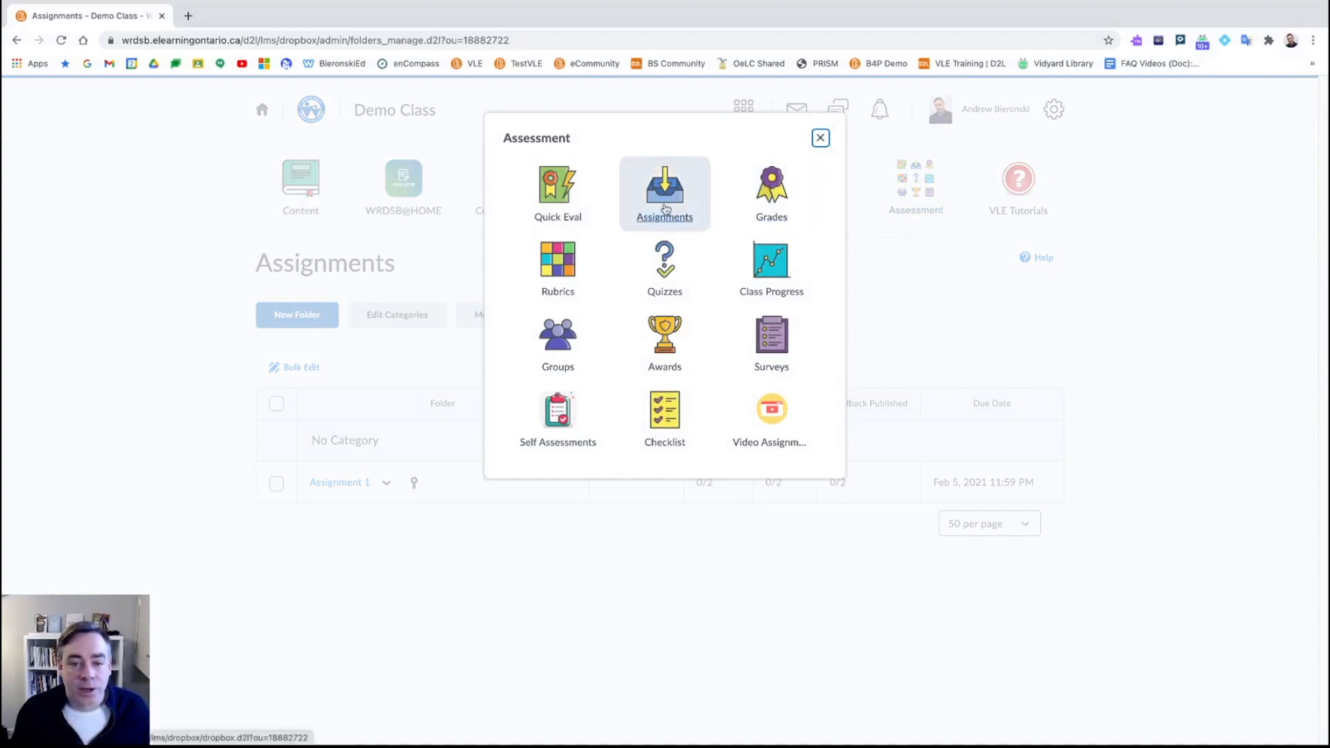
left_click(559, 267)
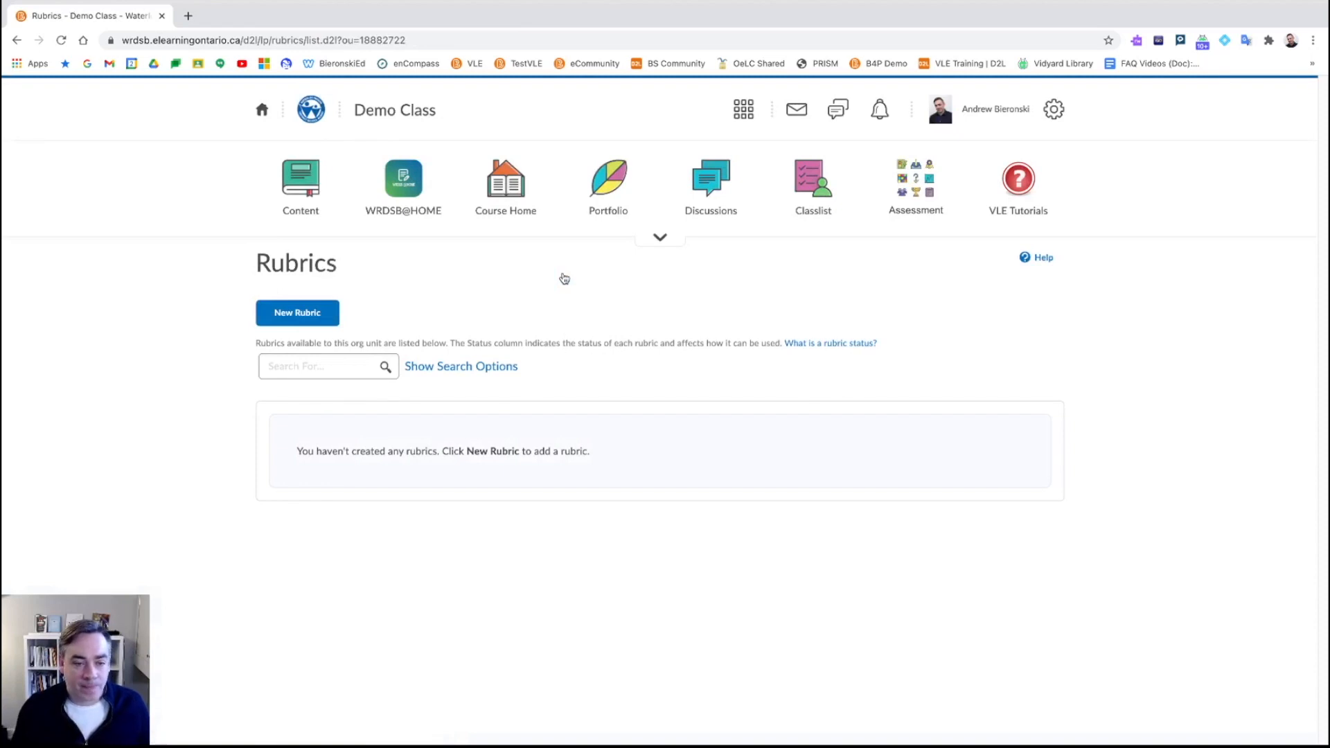
left_click(315, 313)
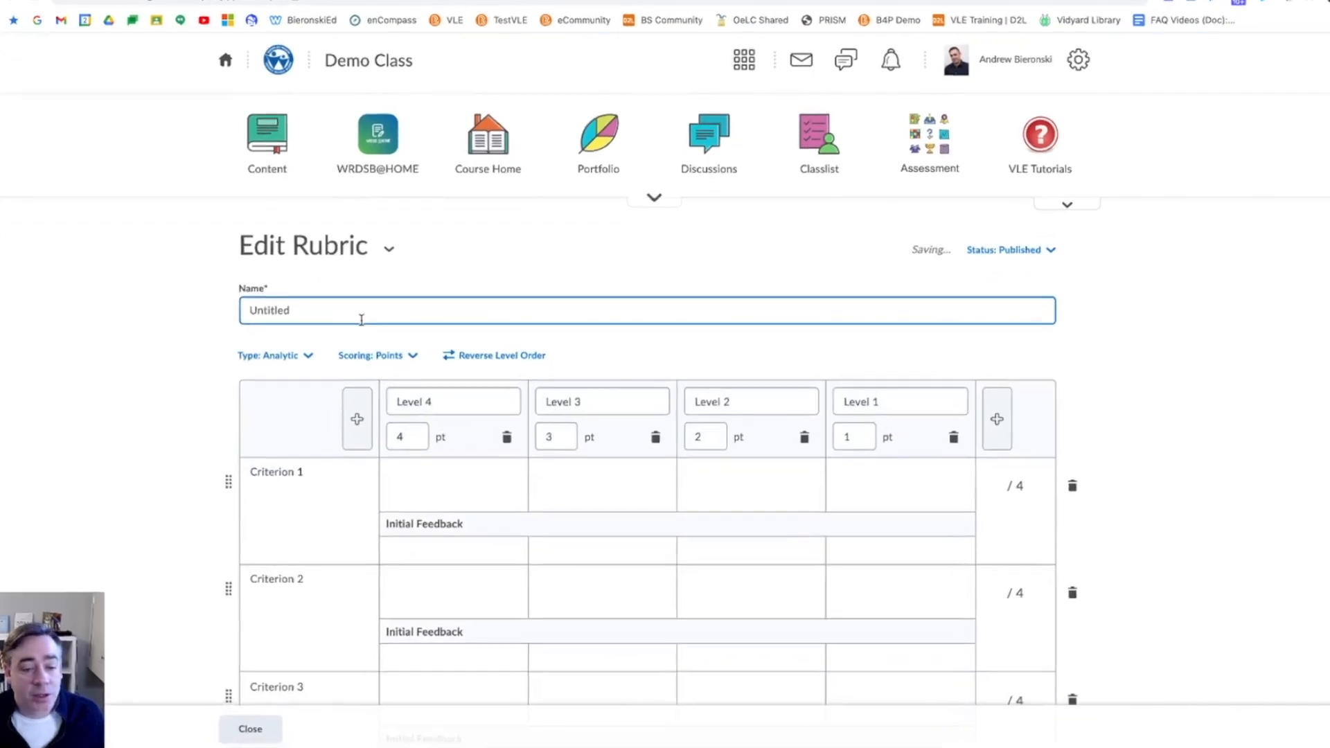
scroll(303, 276, "down", 1)
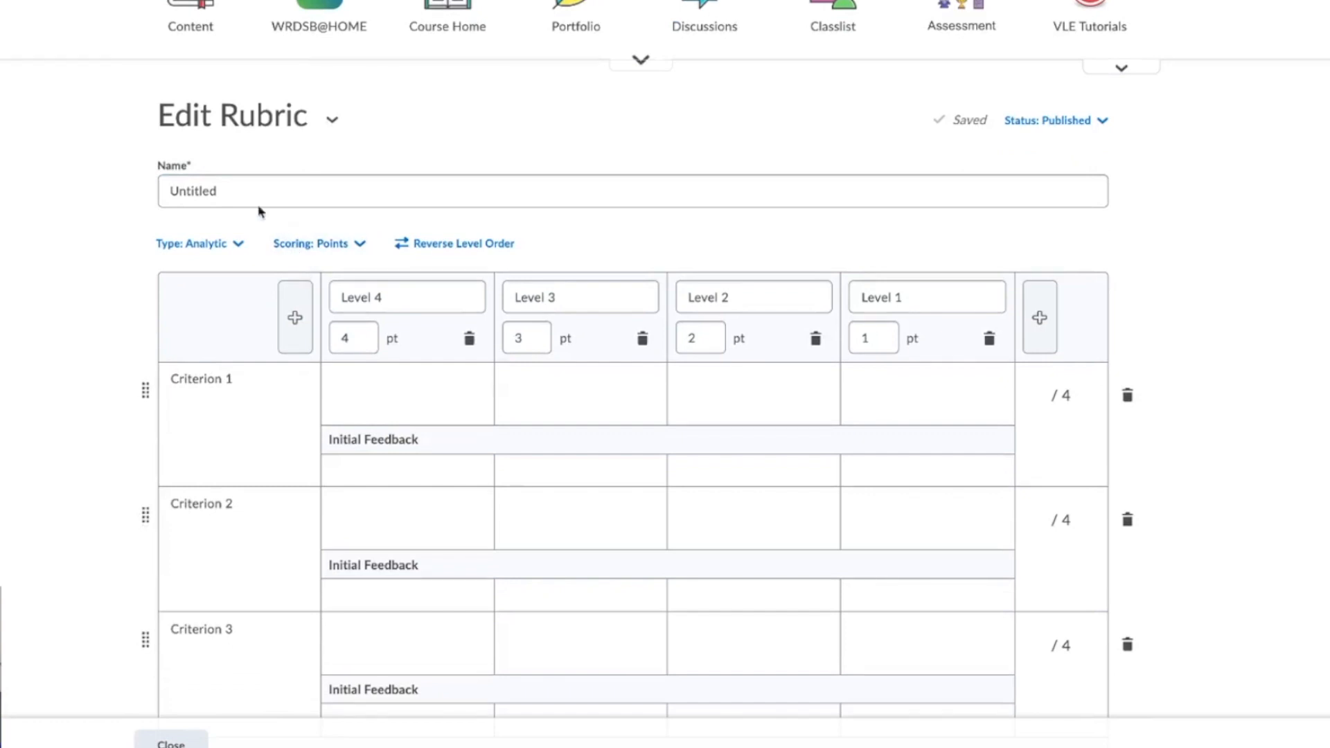
double_click(217, 190)
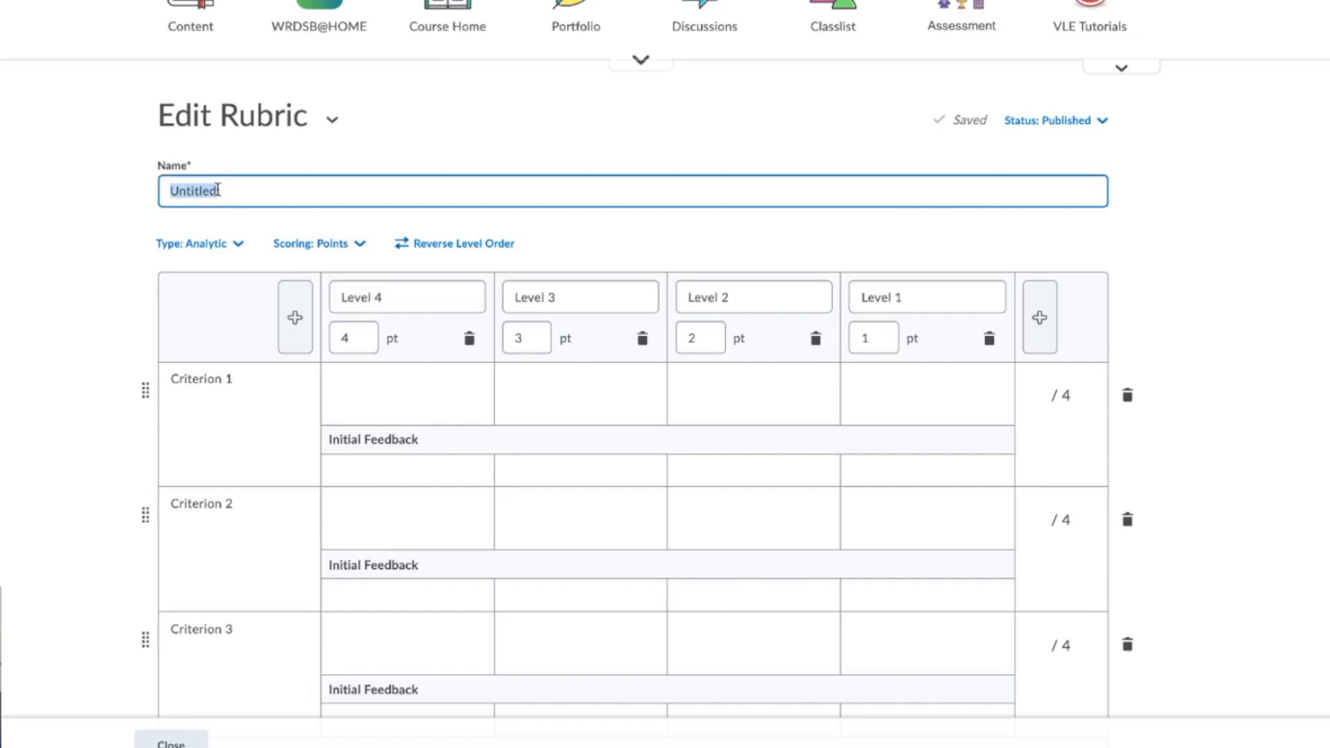
type("Writing")
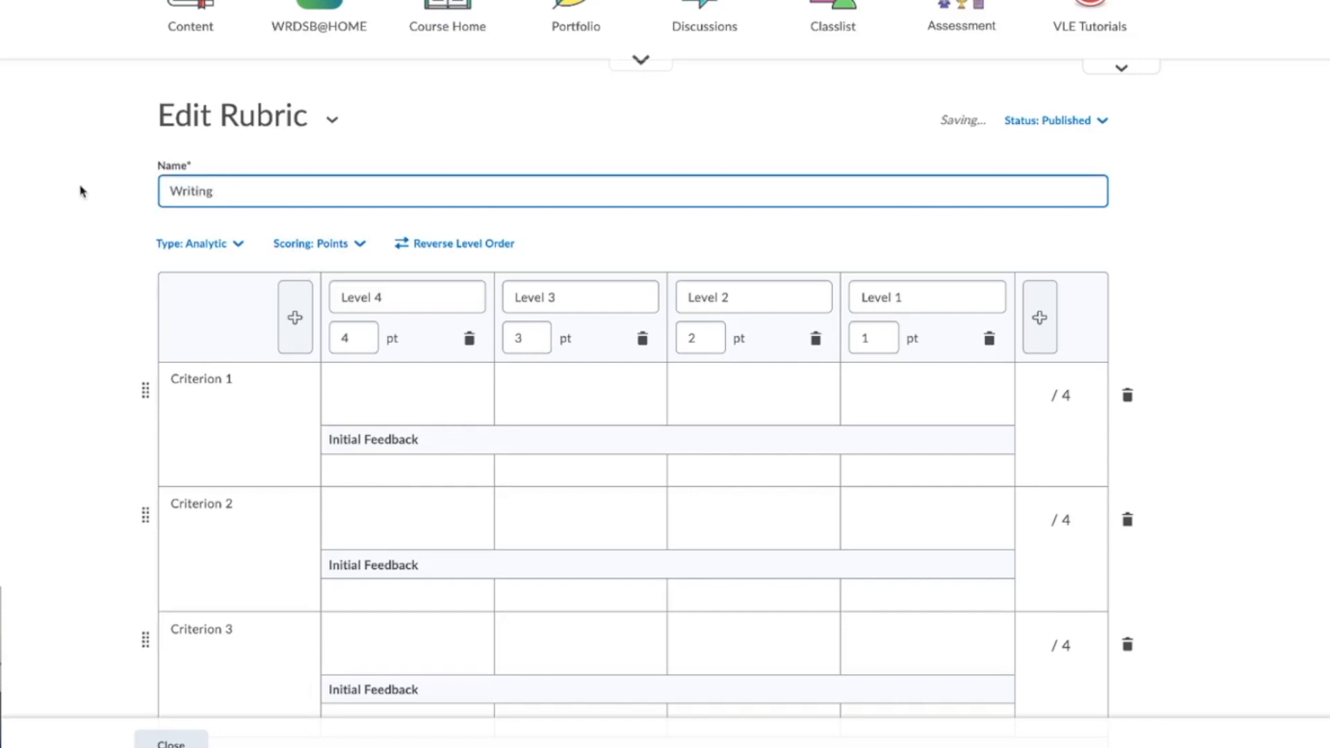
Step: Change the Writing rubric's type to Holistic, accepting the possible data loss
scroll(74, 208, "down", 1)
left_click(412, 279)
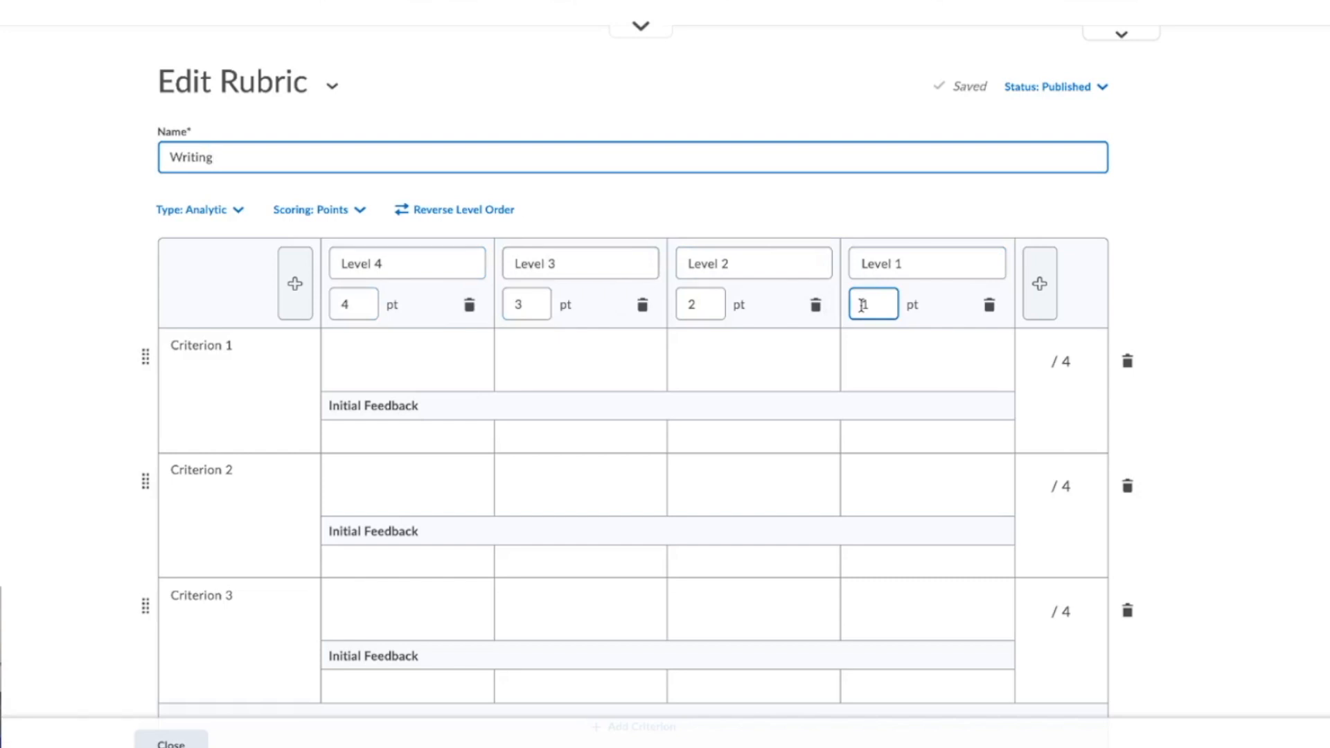
scroll(865, 299, "down", 1)
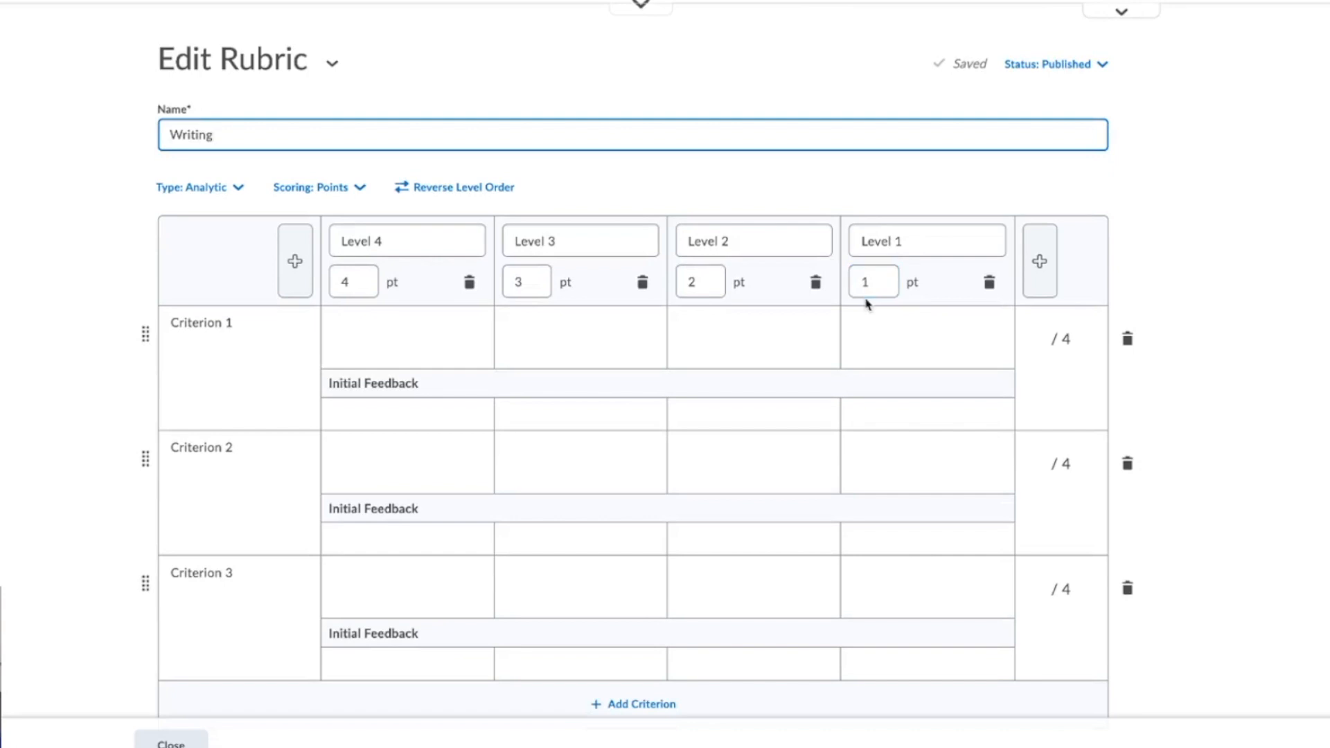
left_click(213, 197)
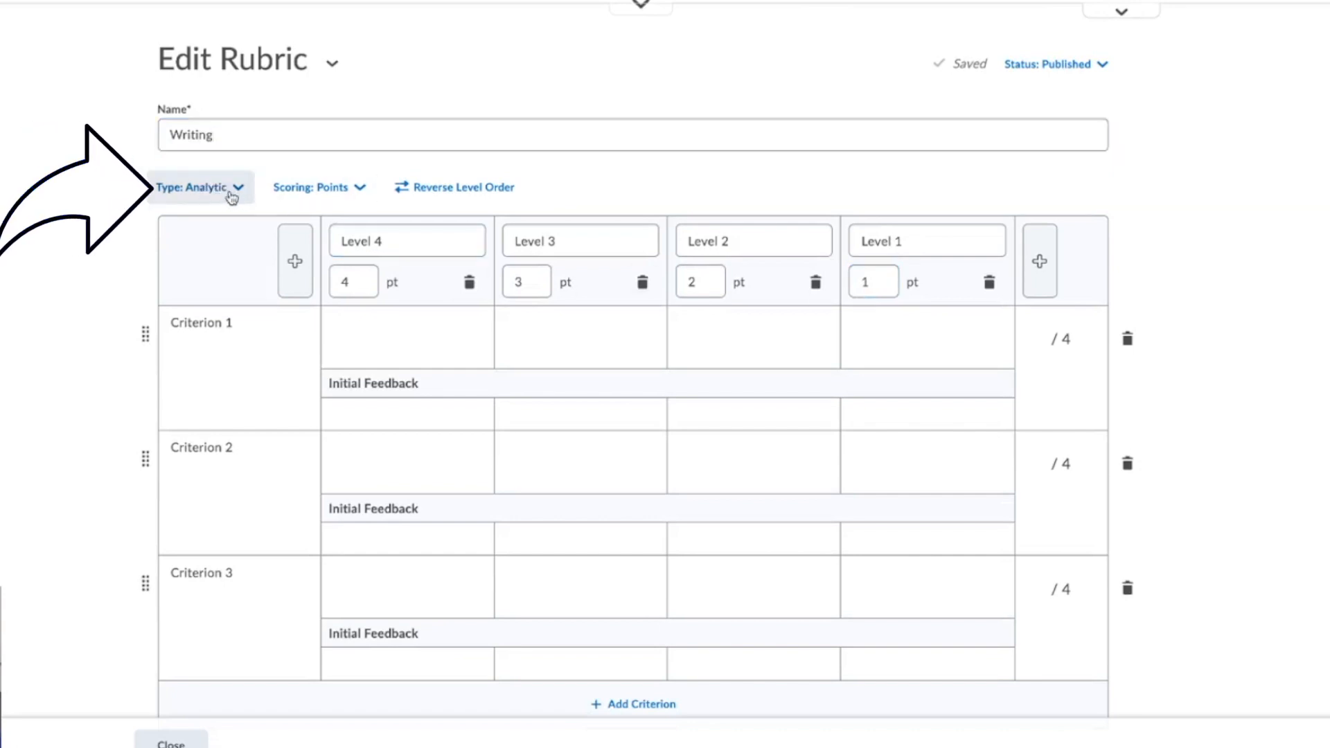
left_click(214, 249)
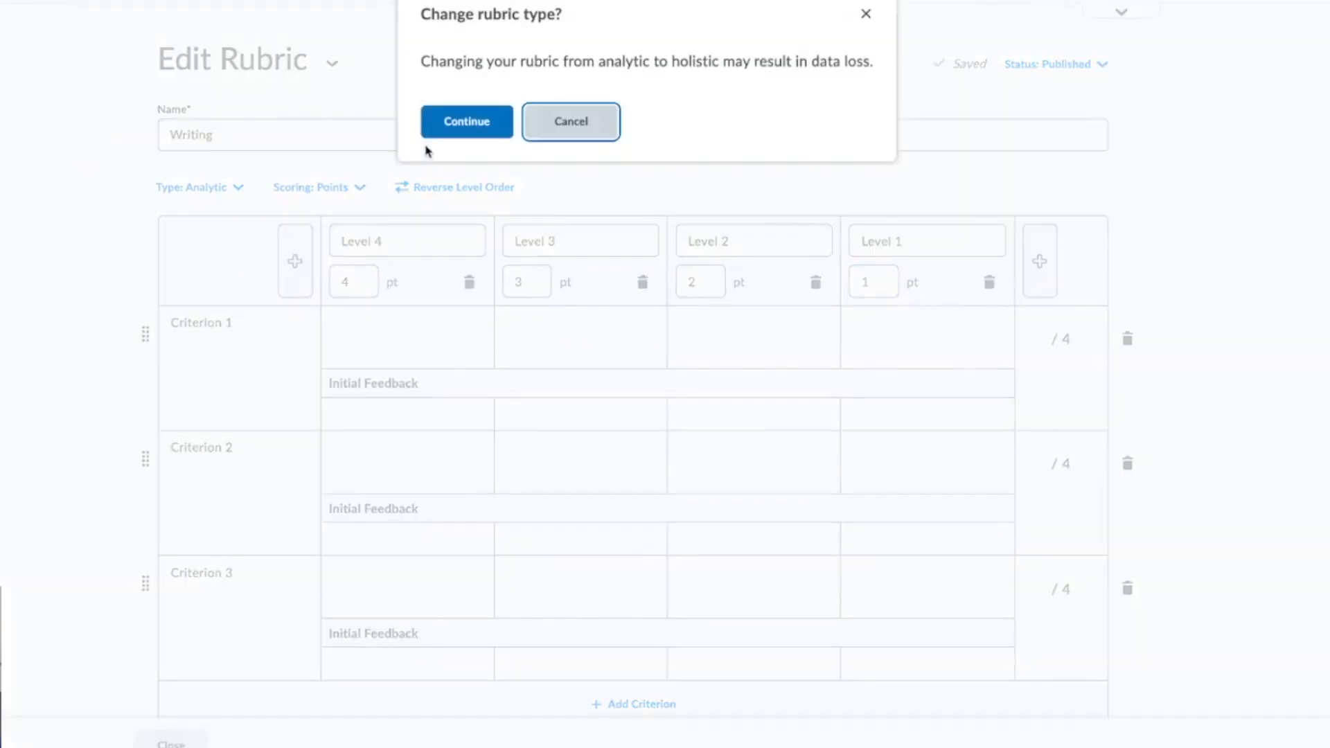
left_click(446, 122)
left_click(217, 279)
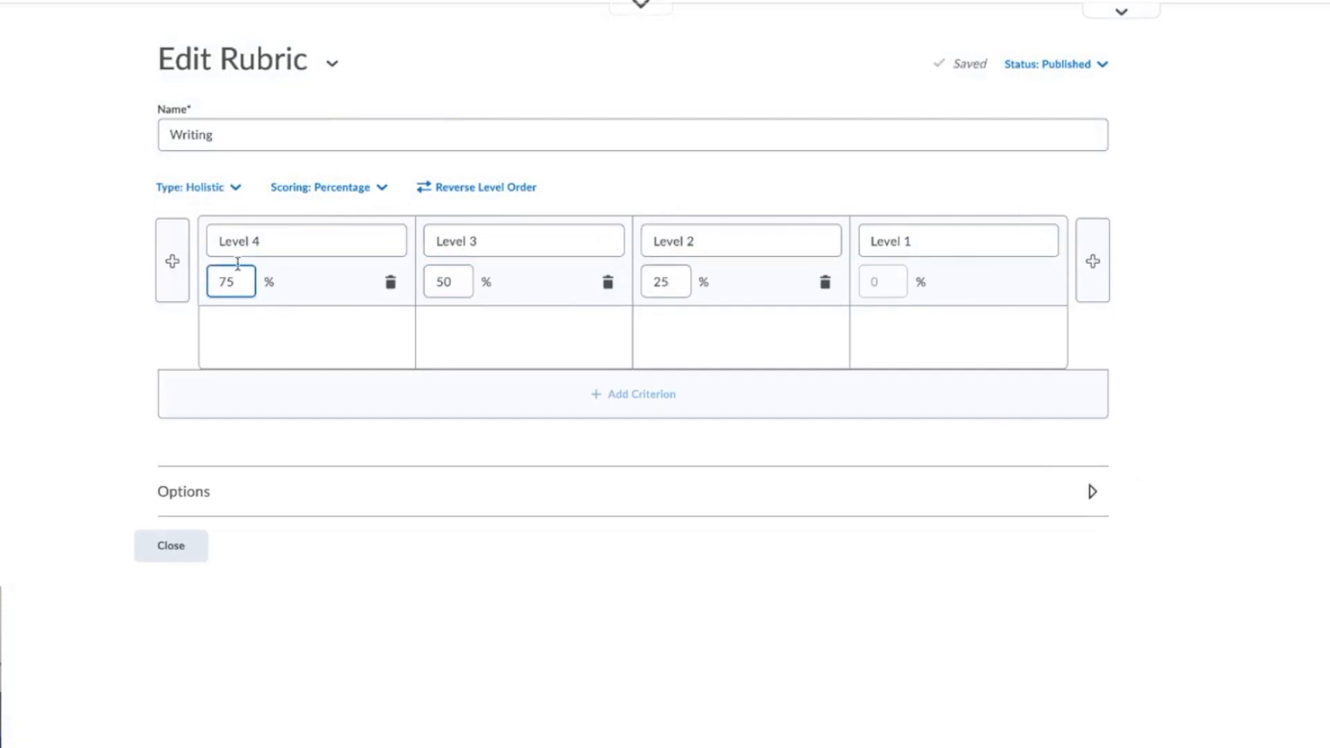
Step: Change the rubric's type back to Analytic and set its scoring to No Score
left_click(244, 197)
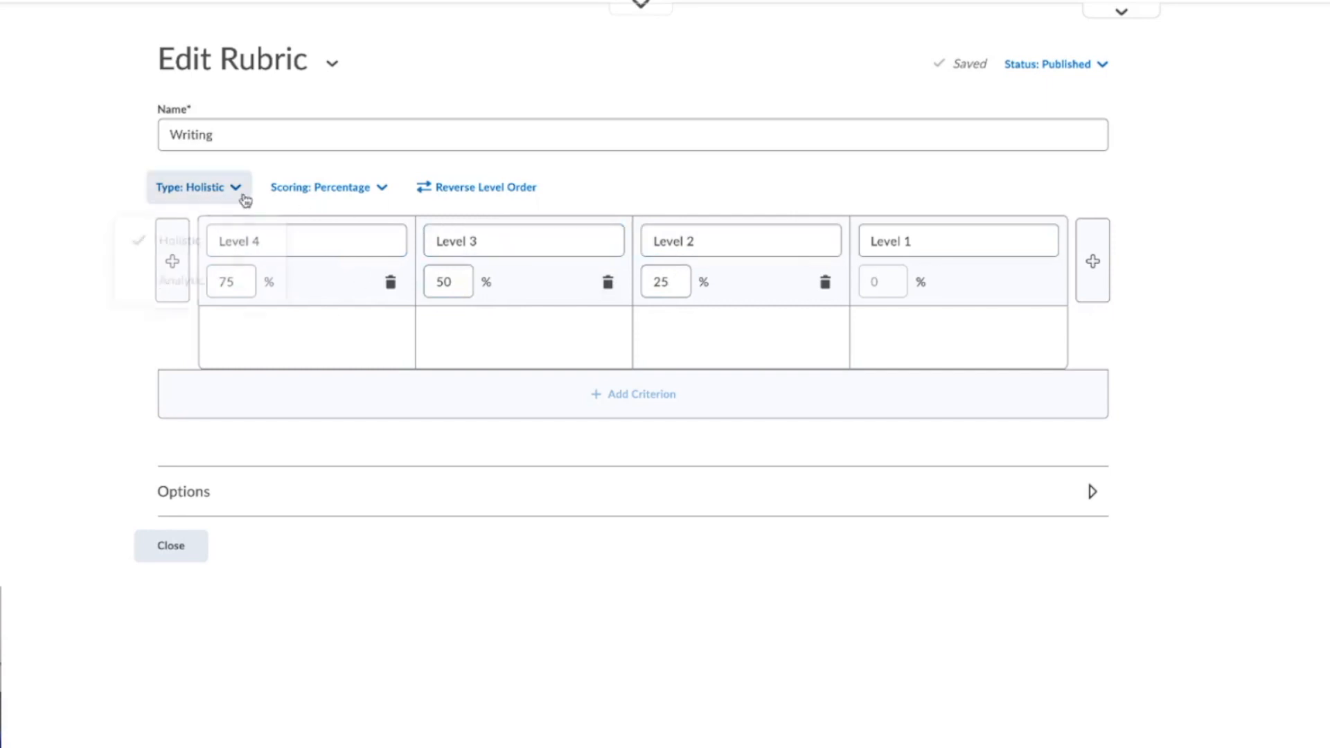
left_click(199, 279)
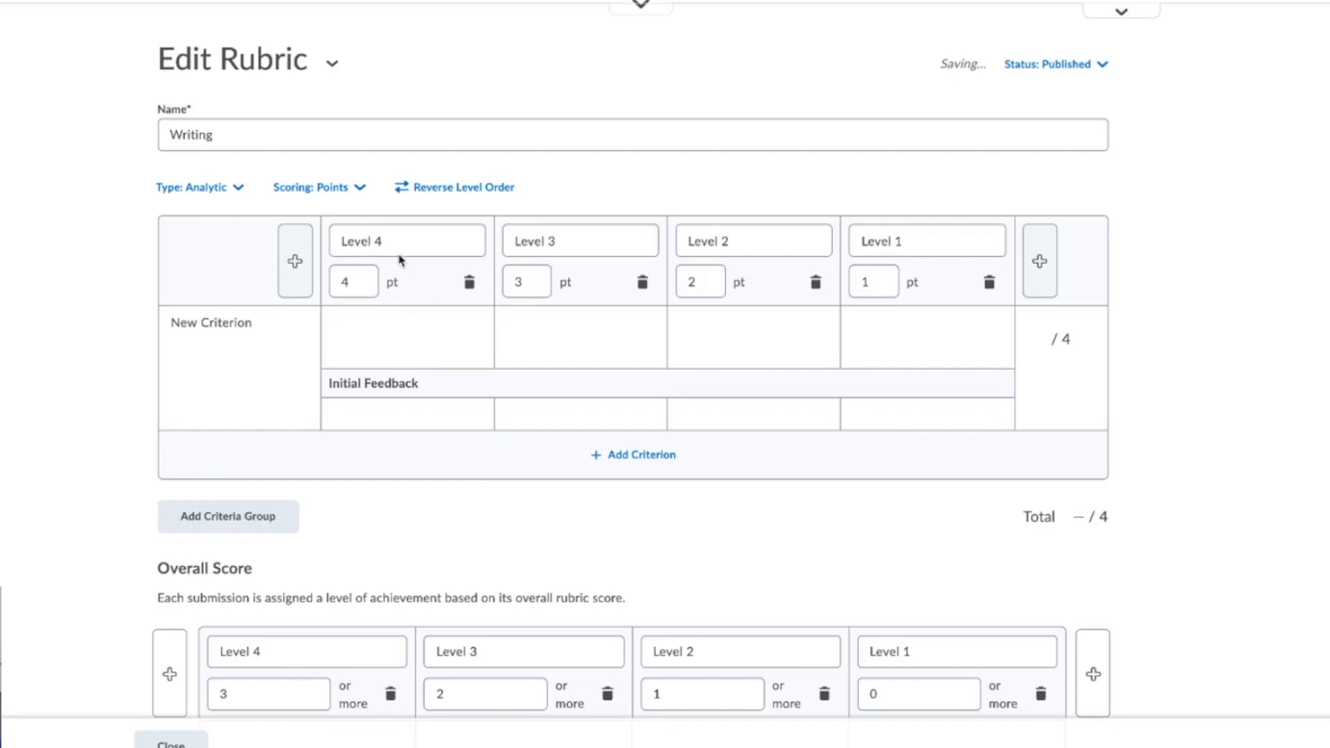
left_click(347, 201)
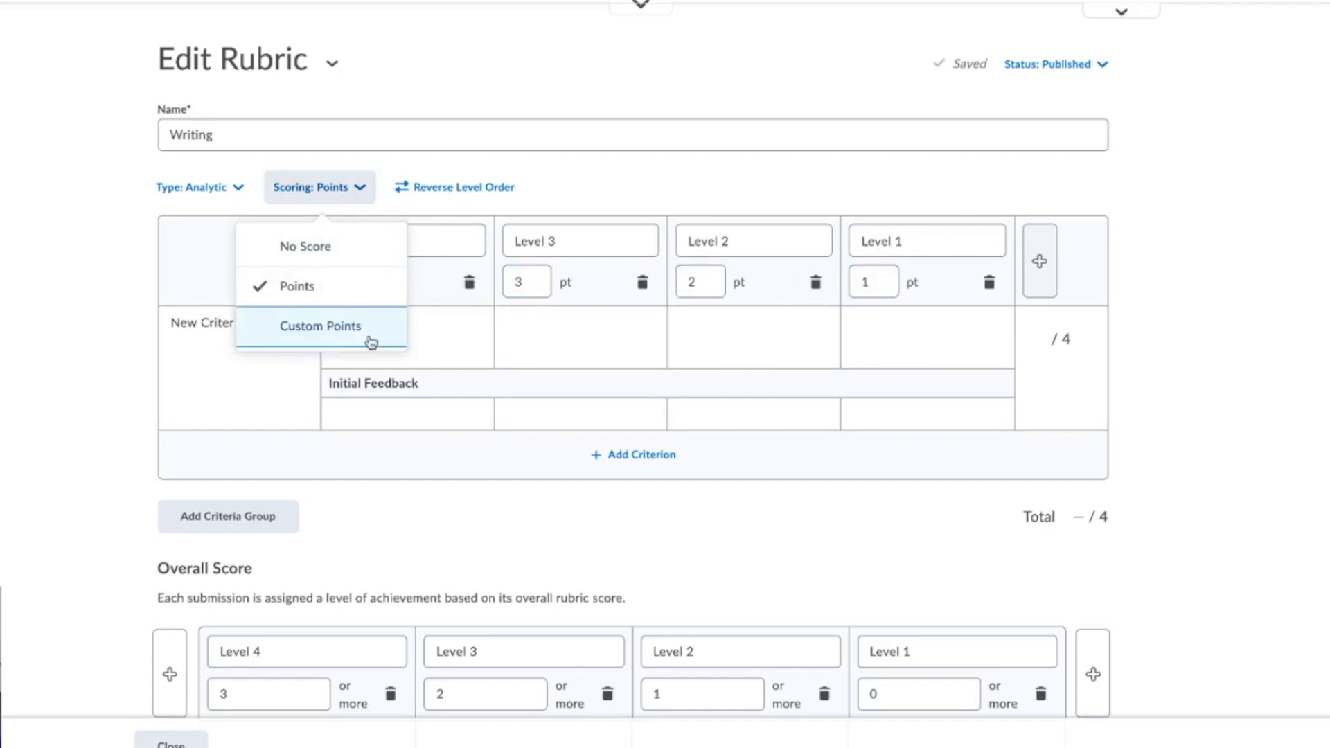
left_click(346, 277)
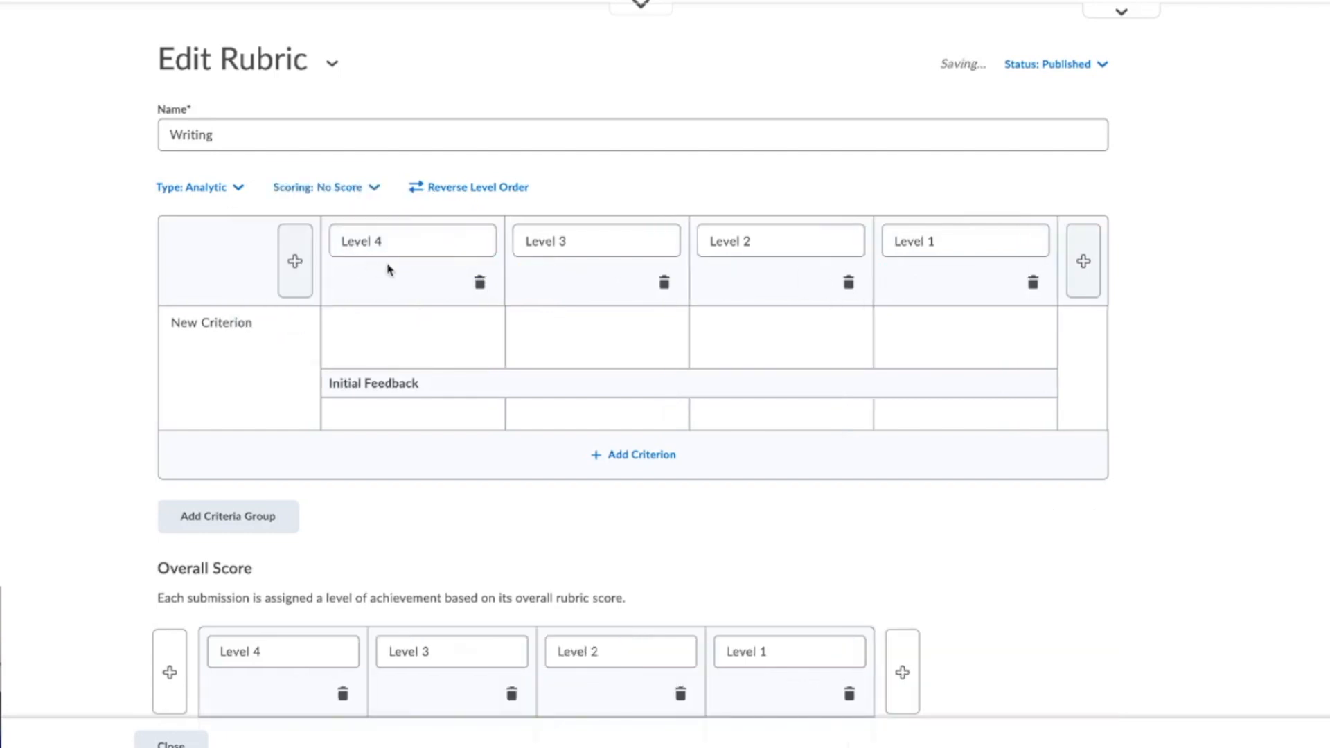
left_click(459, 351)
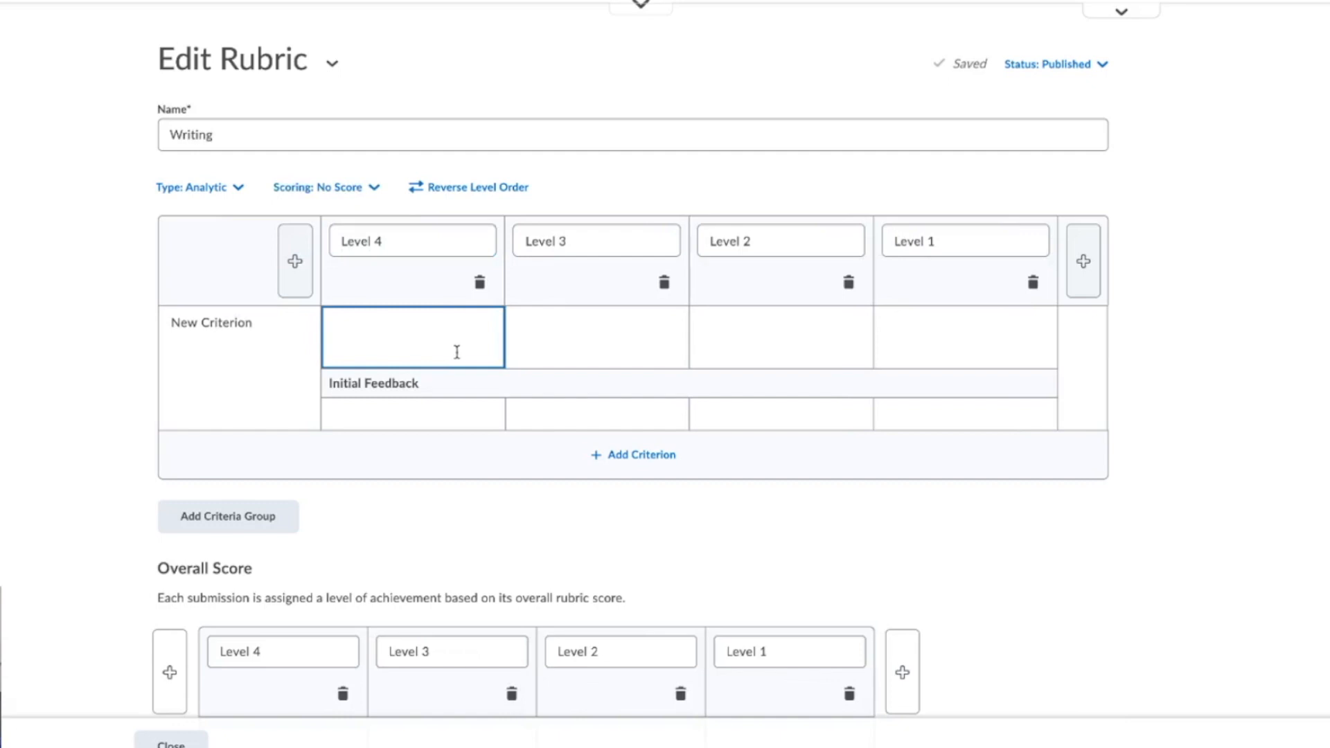
Step: Try the Holistic type, check its scoring options, and reverse the level order and back again
left_click(242, 194)
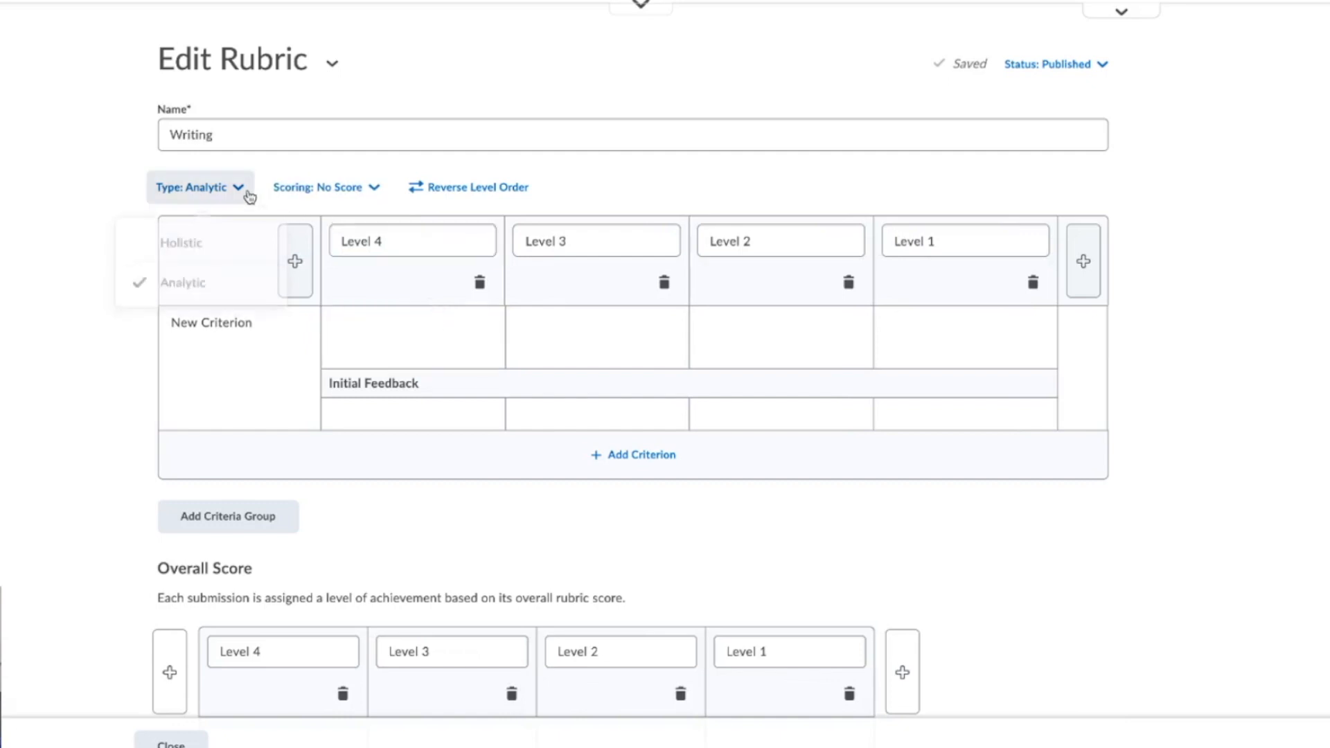
left_click(232, 248)
left_click(471, 132)
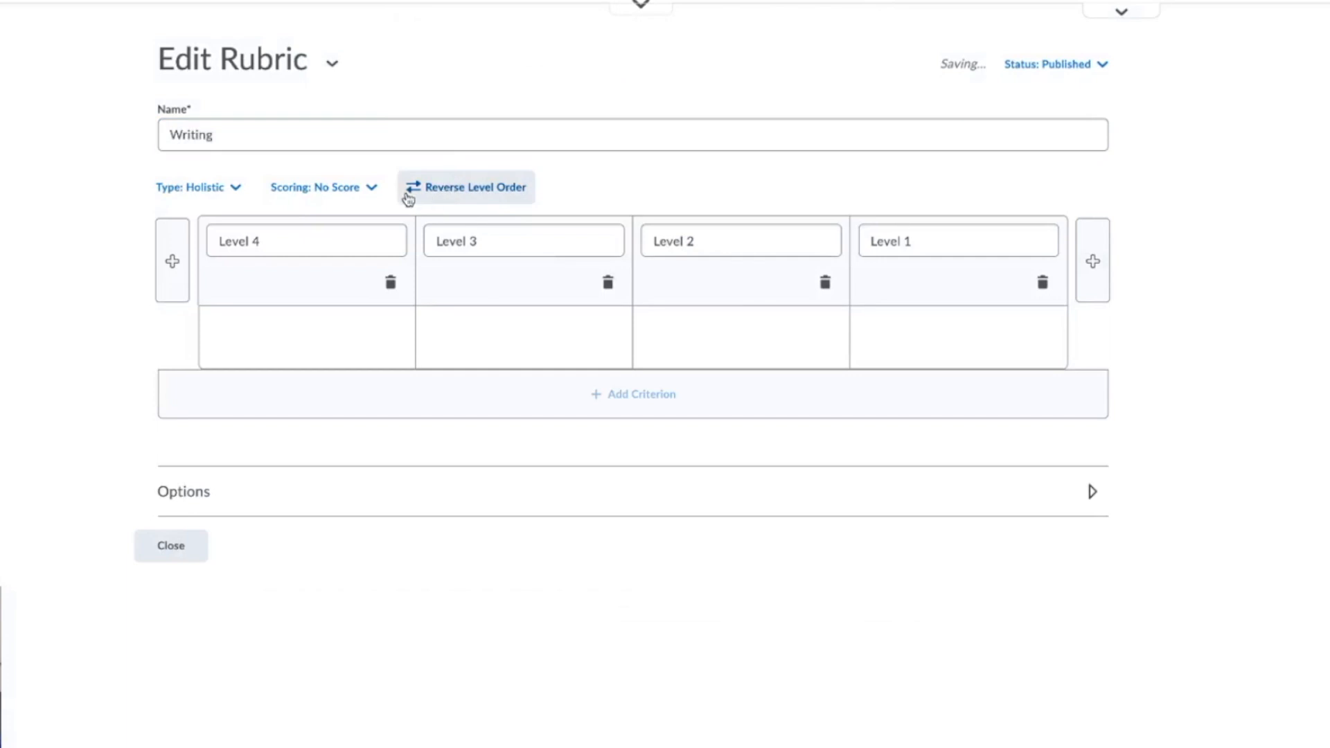
left_click(366, 189)
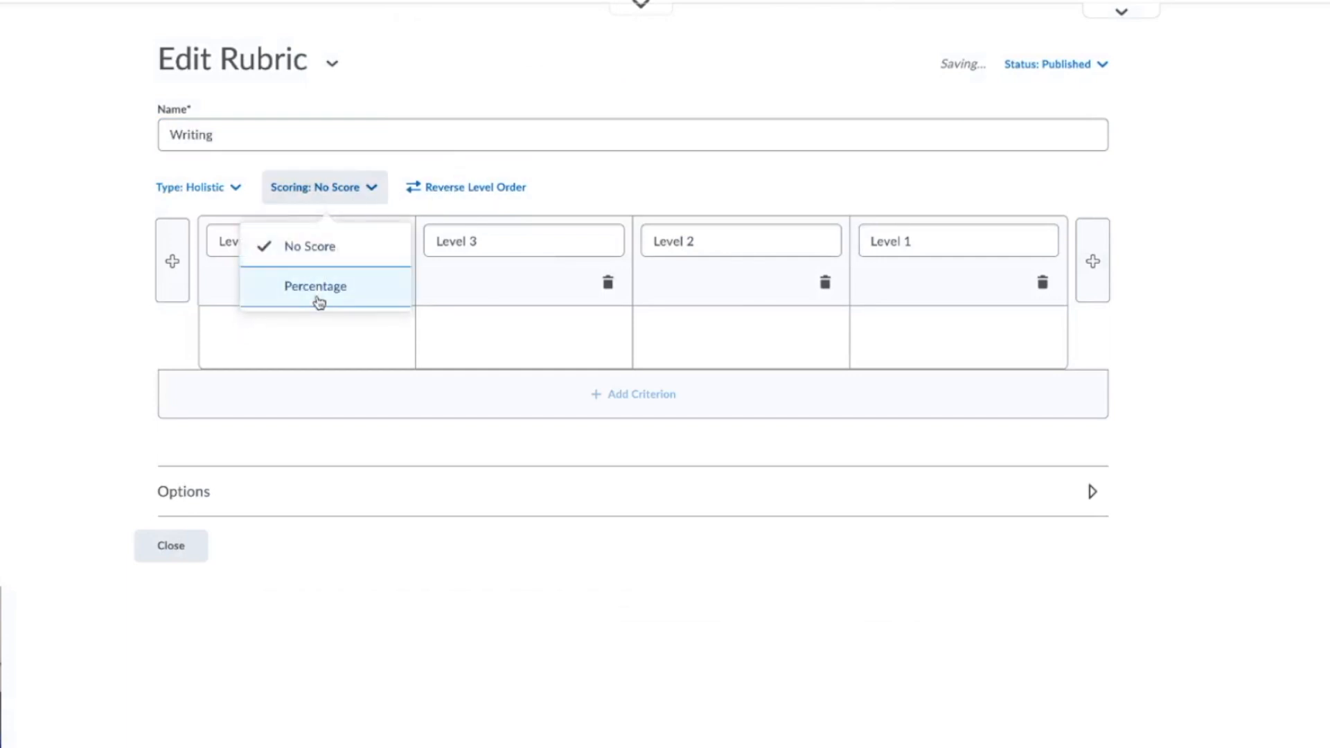
left_click(612, 202)
left_click(322, 244)
left_click(302, 267)
left_click(309, 241)
left_click(539, 244)
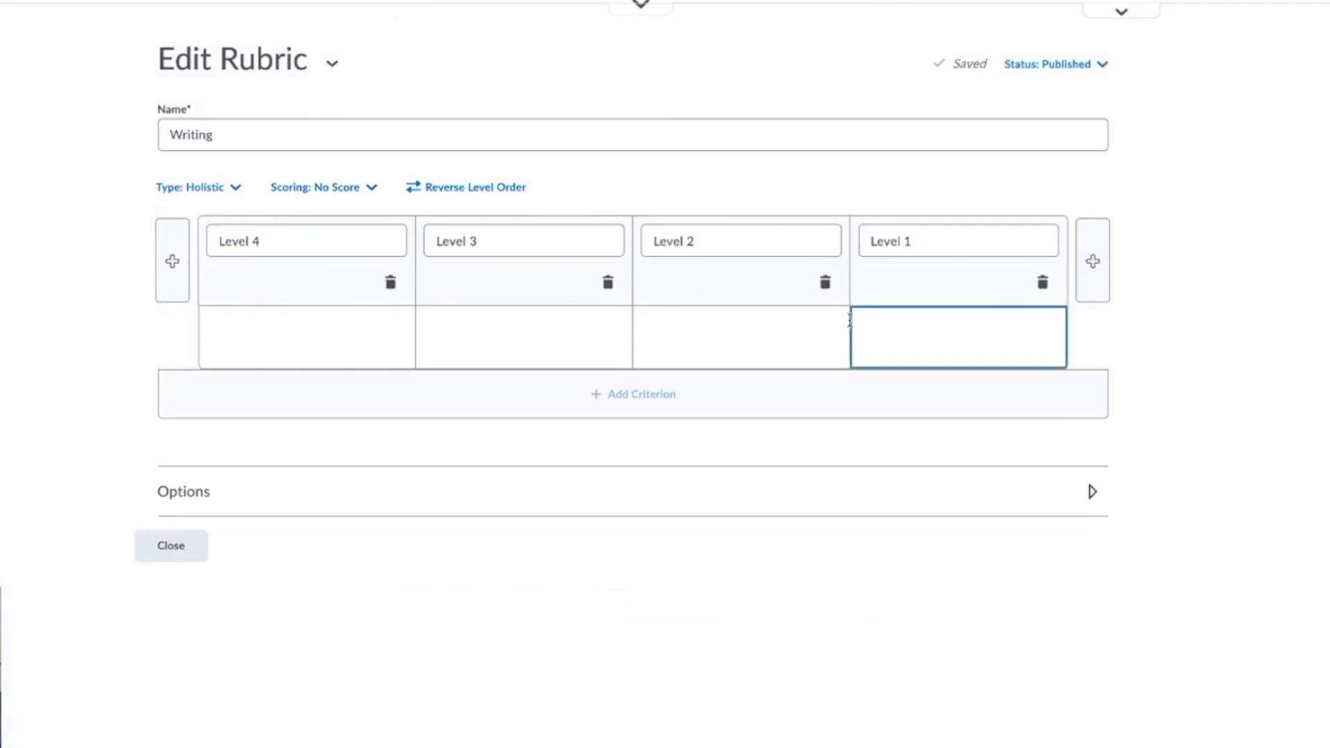
left_click(476, 199)
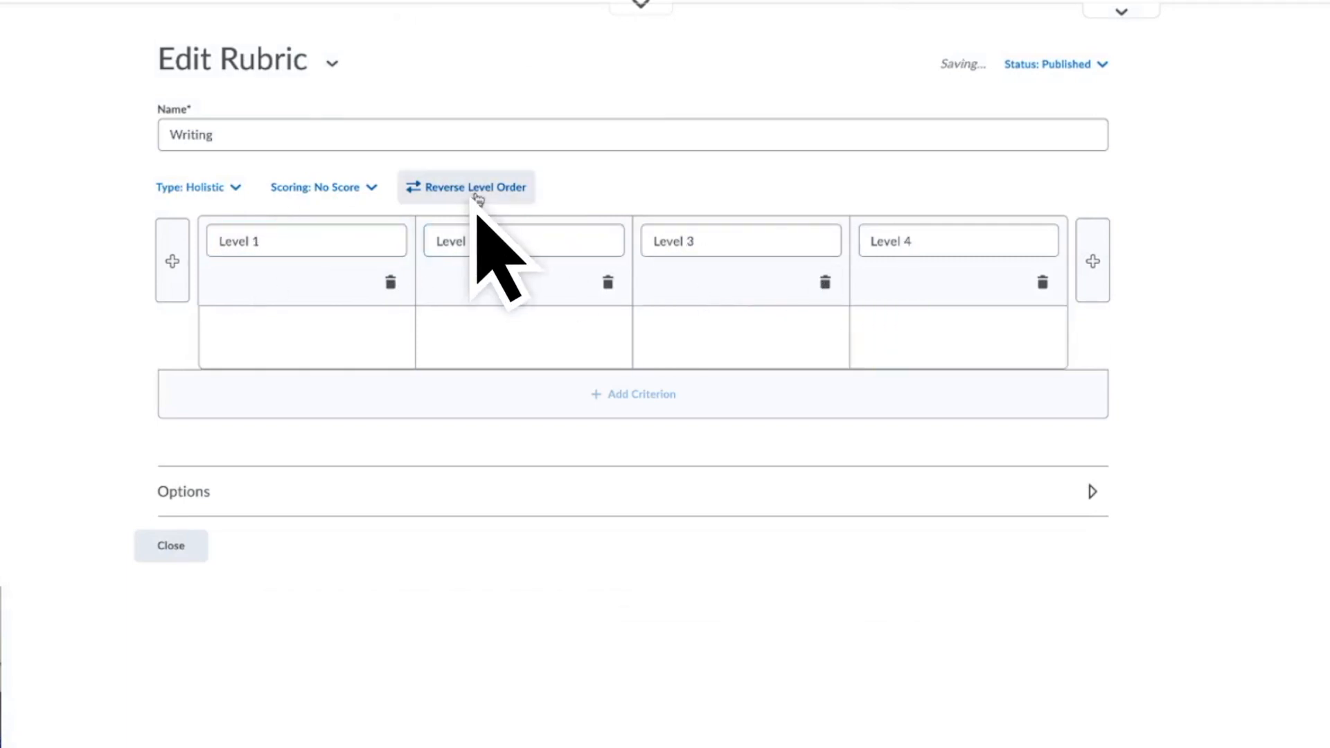
left_click(475, 186)
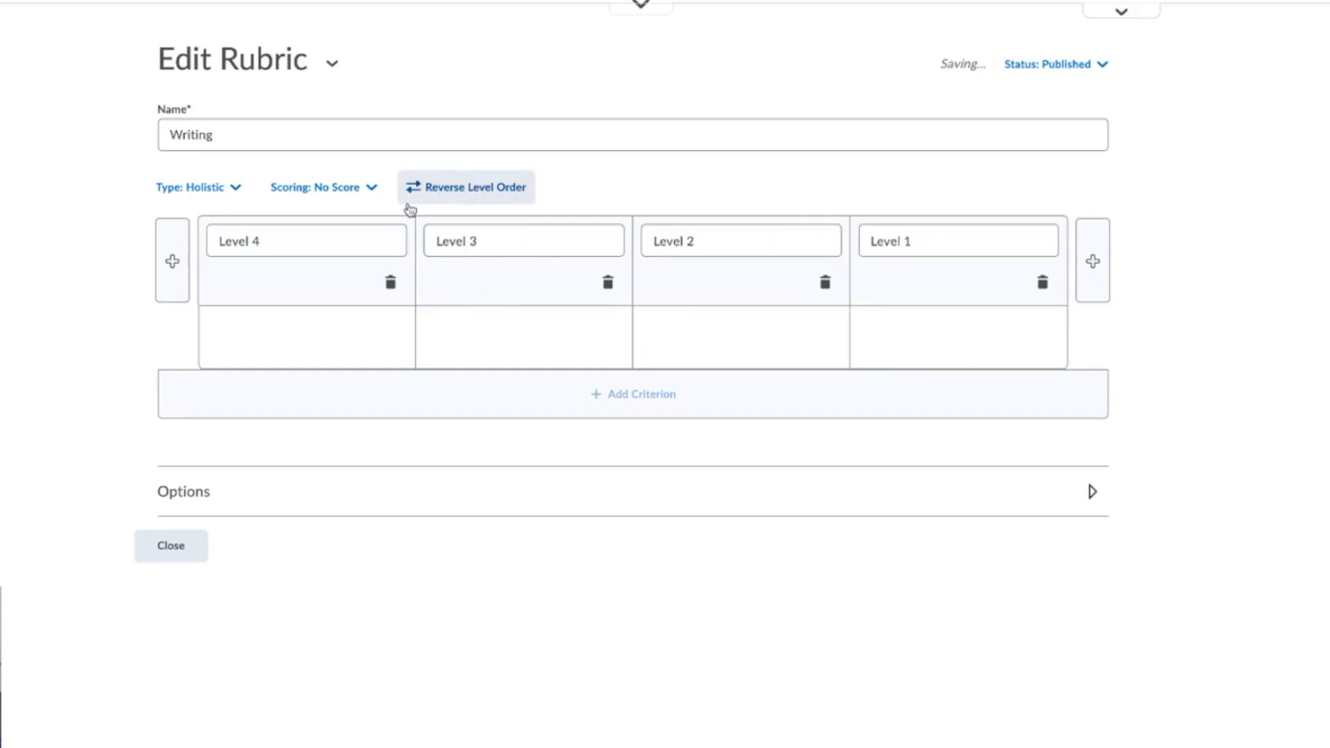
Step: Set the rubric's type to Analytic and rename its criterion to Spelling and Grammer
left_click(222, 192)
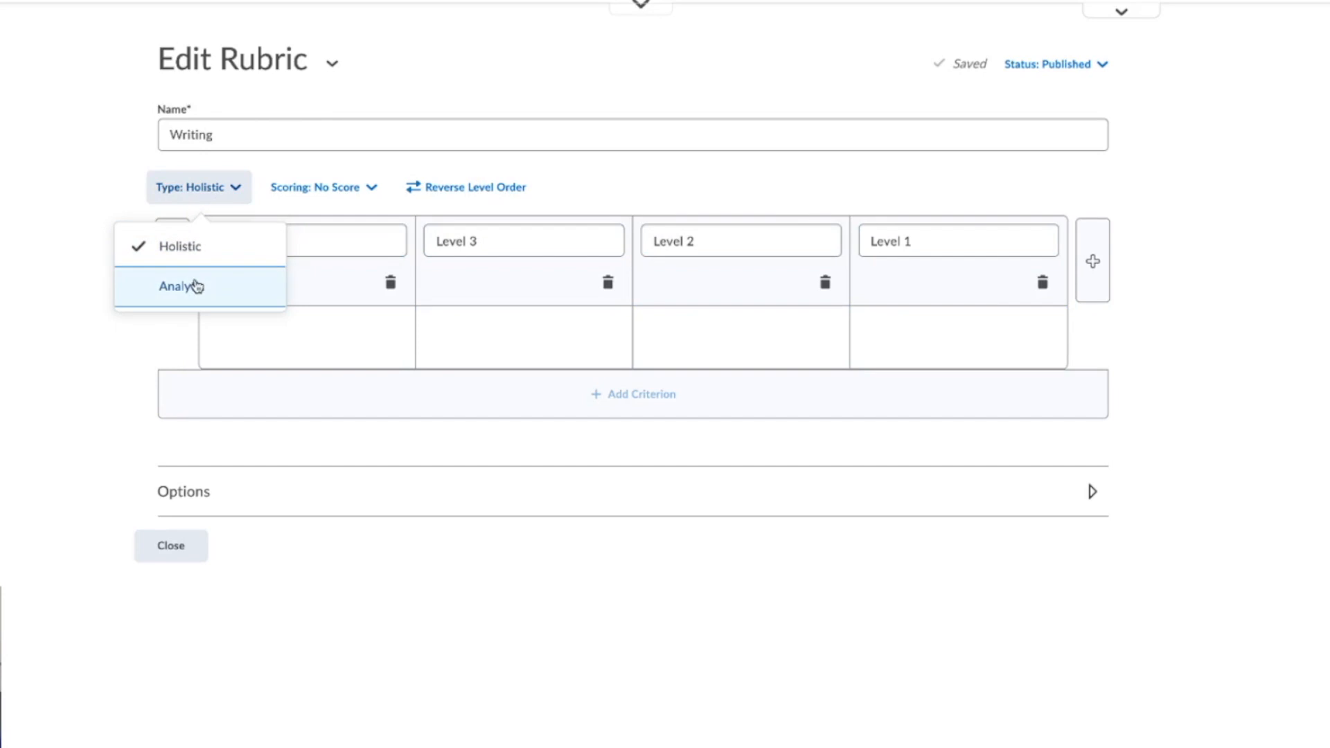
left_click(195, 284)
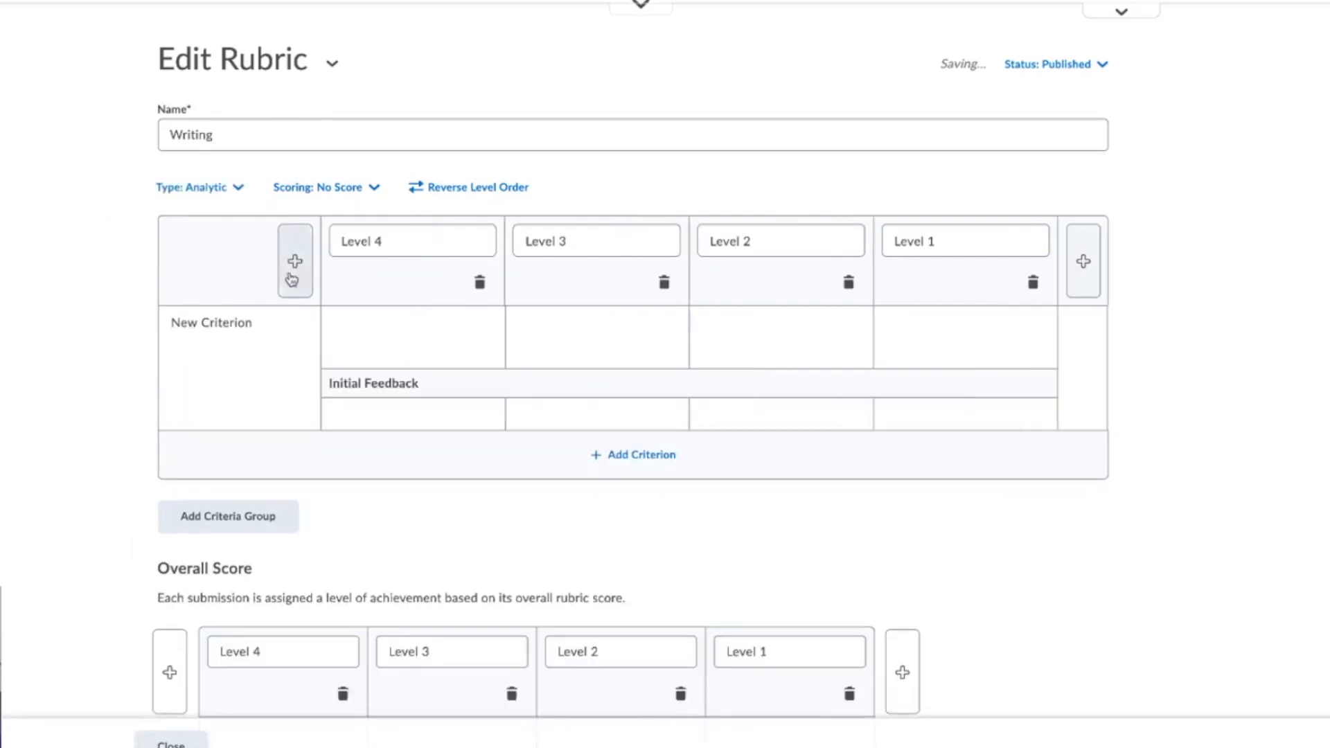
triple_click(246, 324)
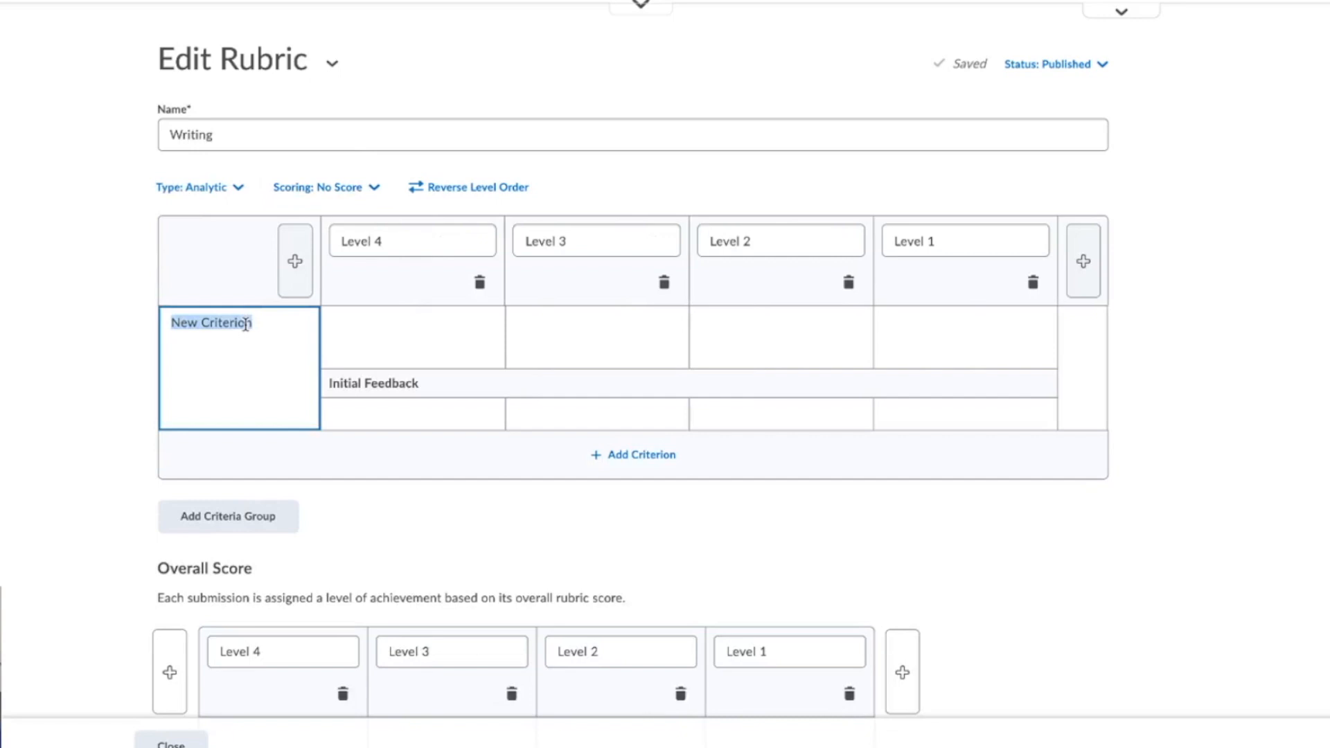
type("Spelling and Grammin")
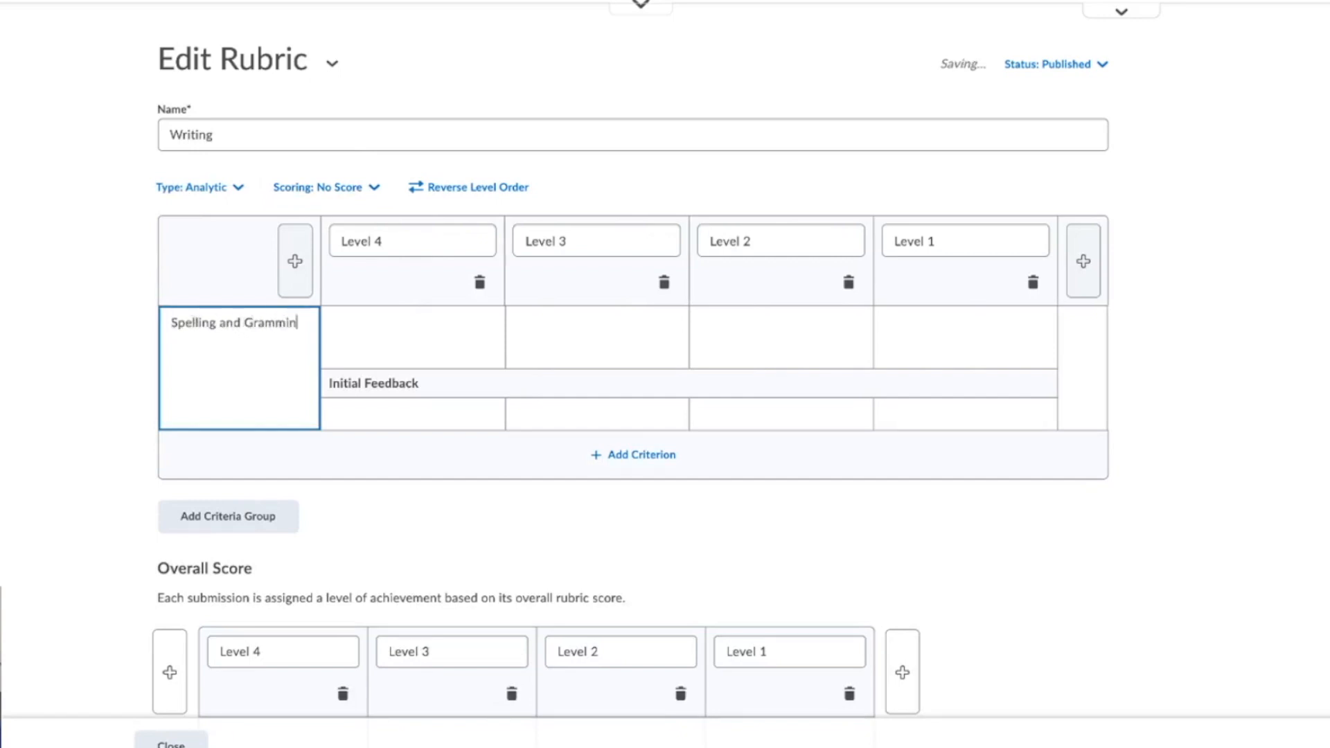
Step: Examine the criterion's description cells, the content types that can be inserted into them, and the Initial Feedback cells
left_click(410, 324)
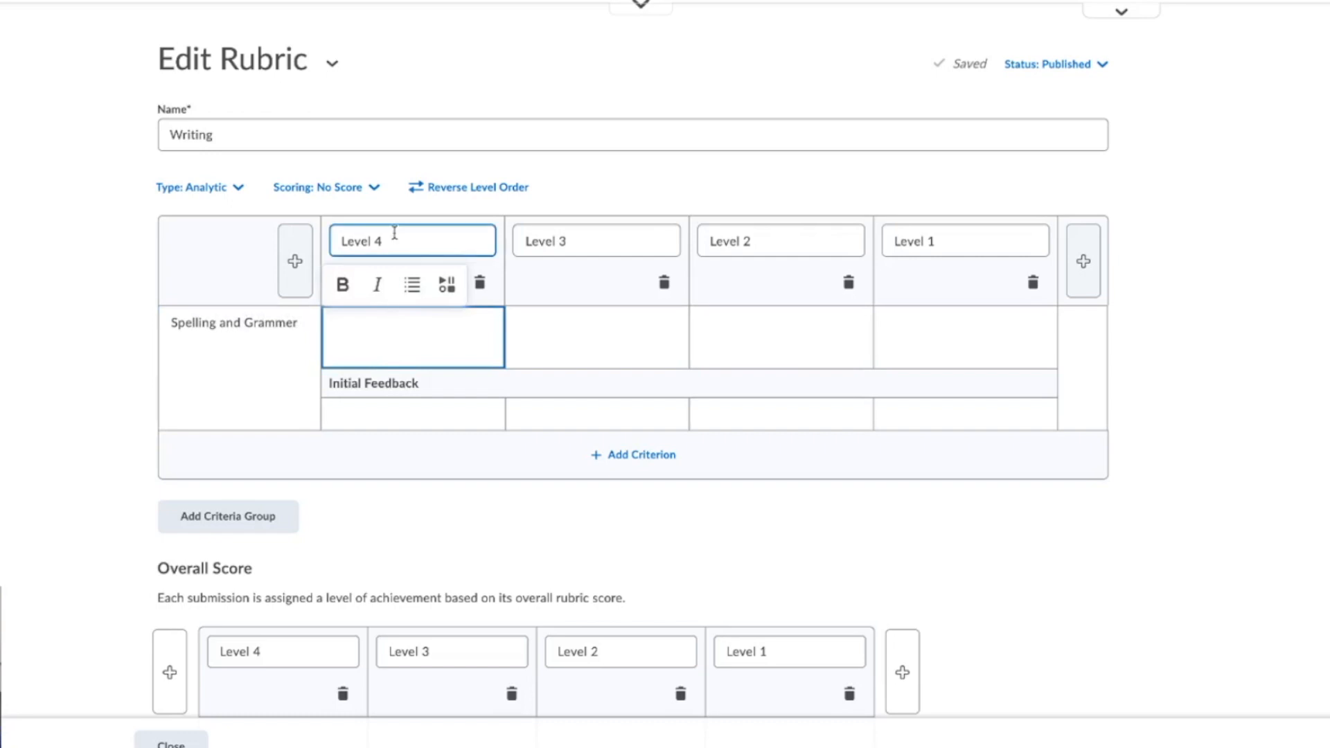
left_click(602, 316)
left_click(764, 328)
left_click(938, 326)
left_click(490, 348)
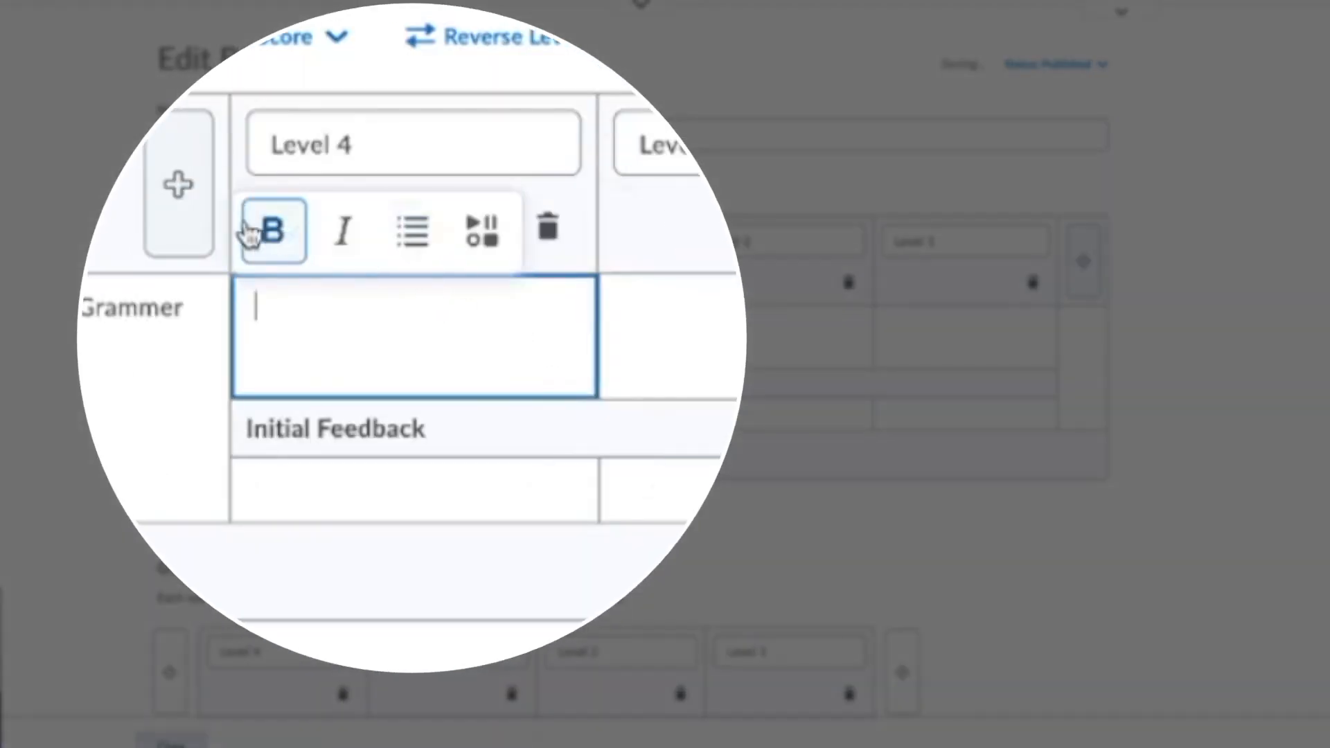
left_click(470, 239)
scroll(435, 274, "down", 5)
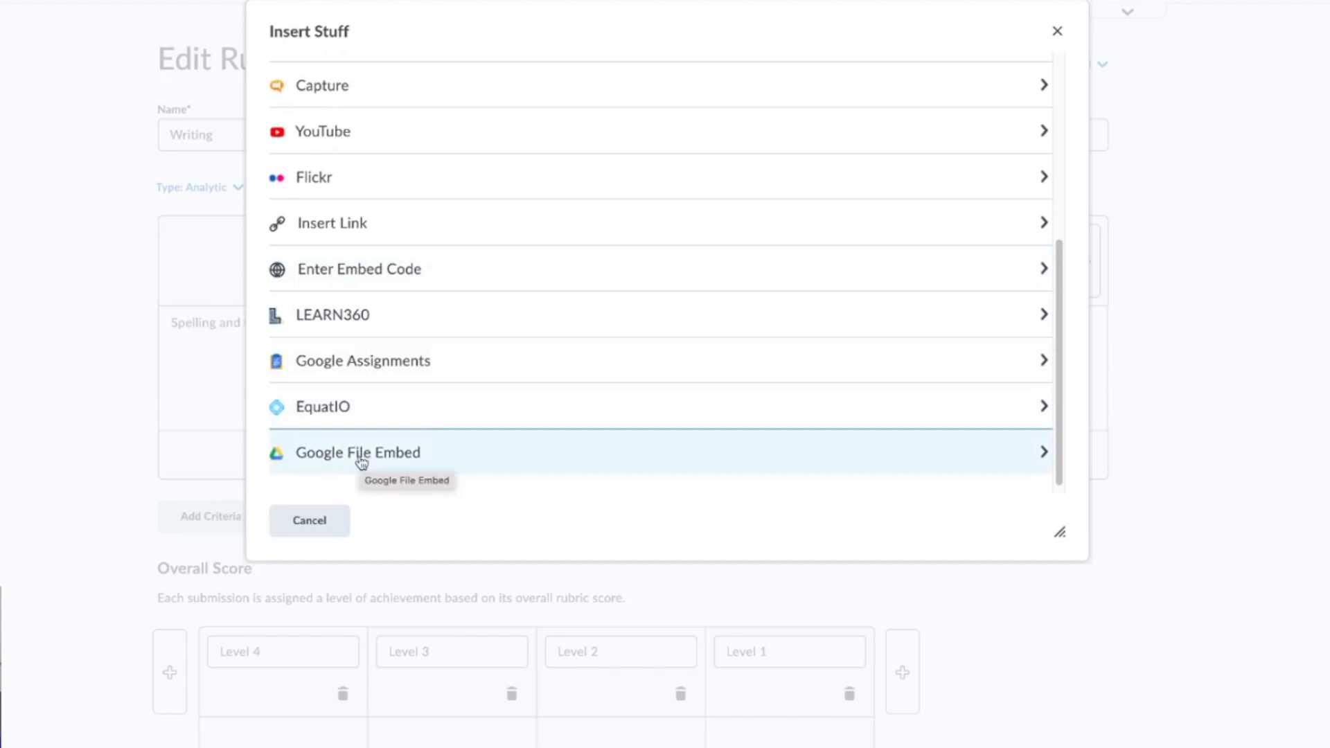
scroll(360, 463, "up", 1)
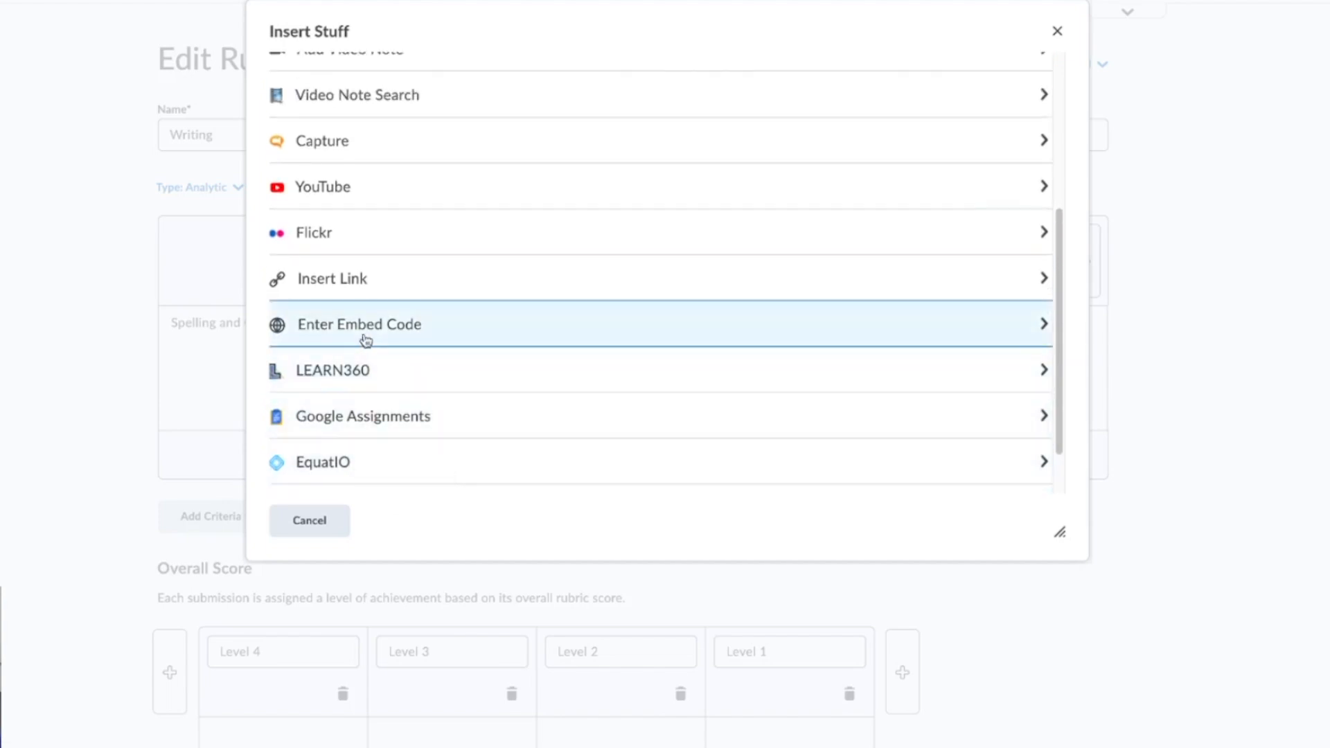
left_click(307, 520)
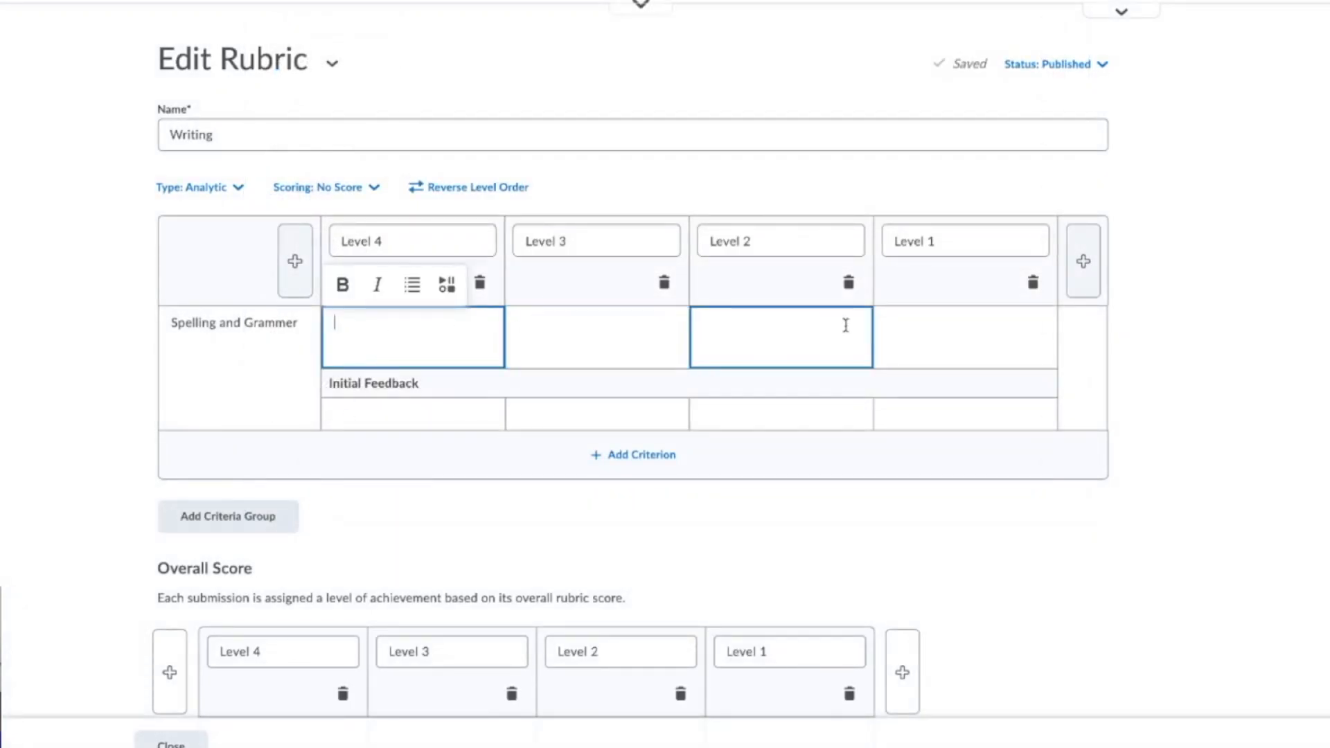
left_click(431, 423)
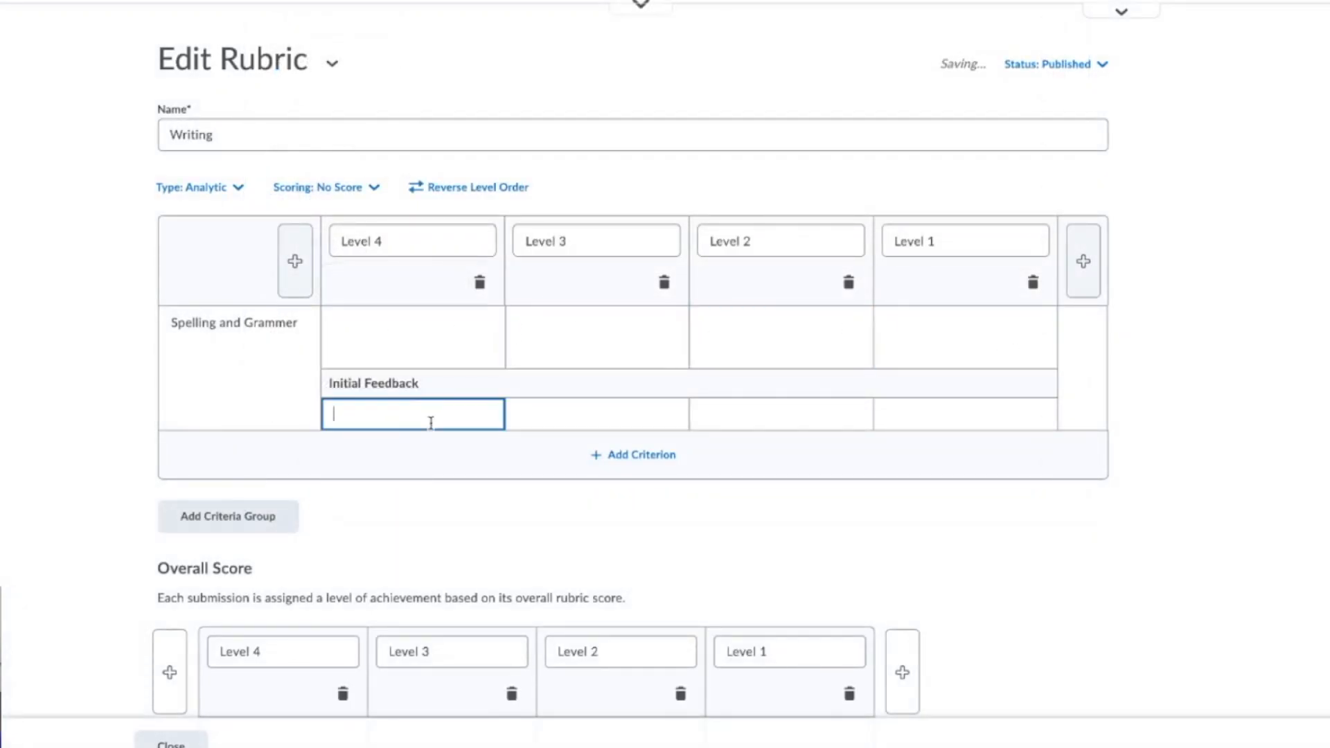
Step: Add a new criterion below Spelling and Grammer and delete it again
scroll(408, 419, "down", 1)
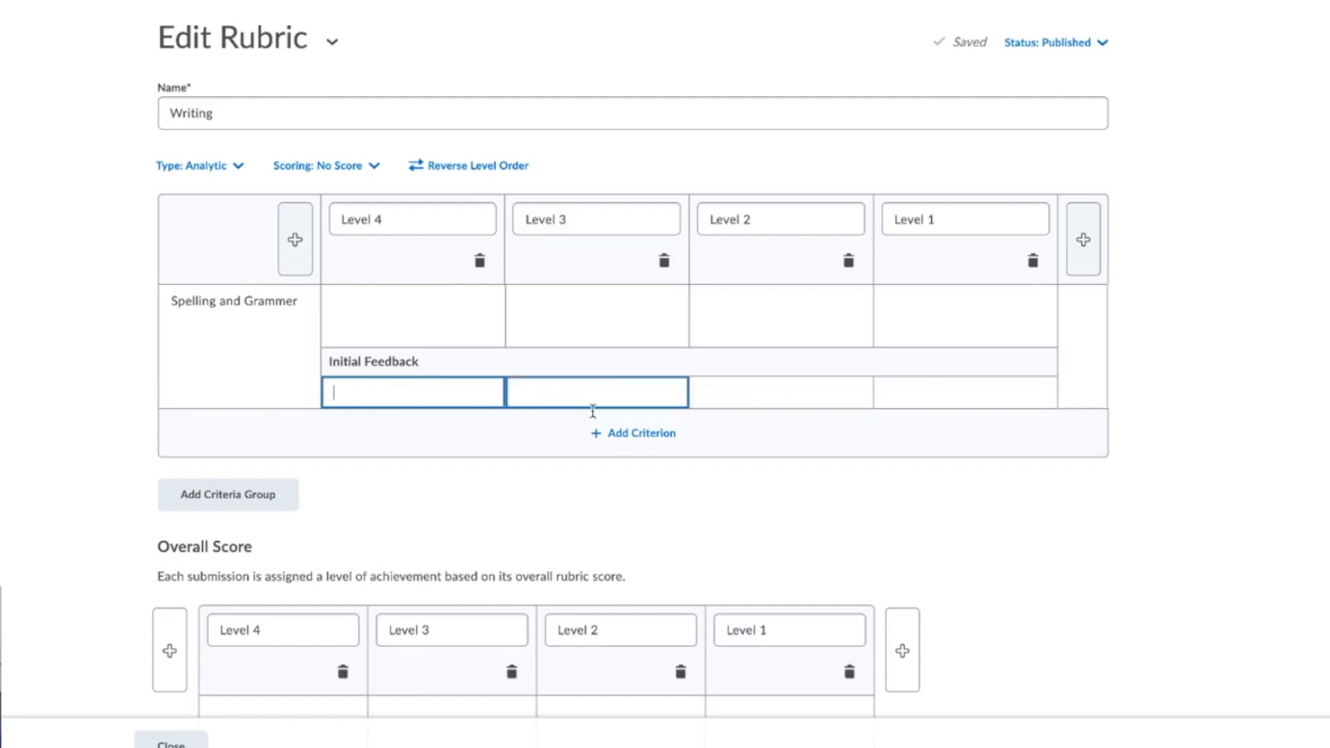
left_click(634, 438)
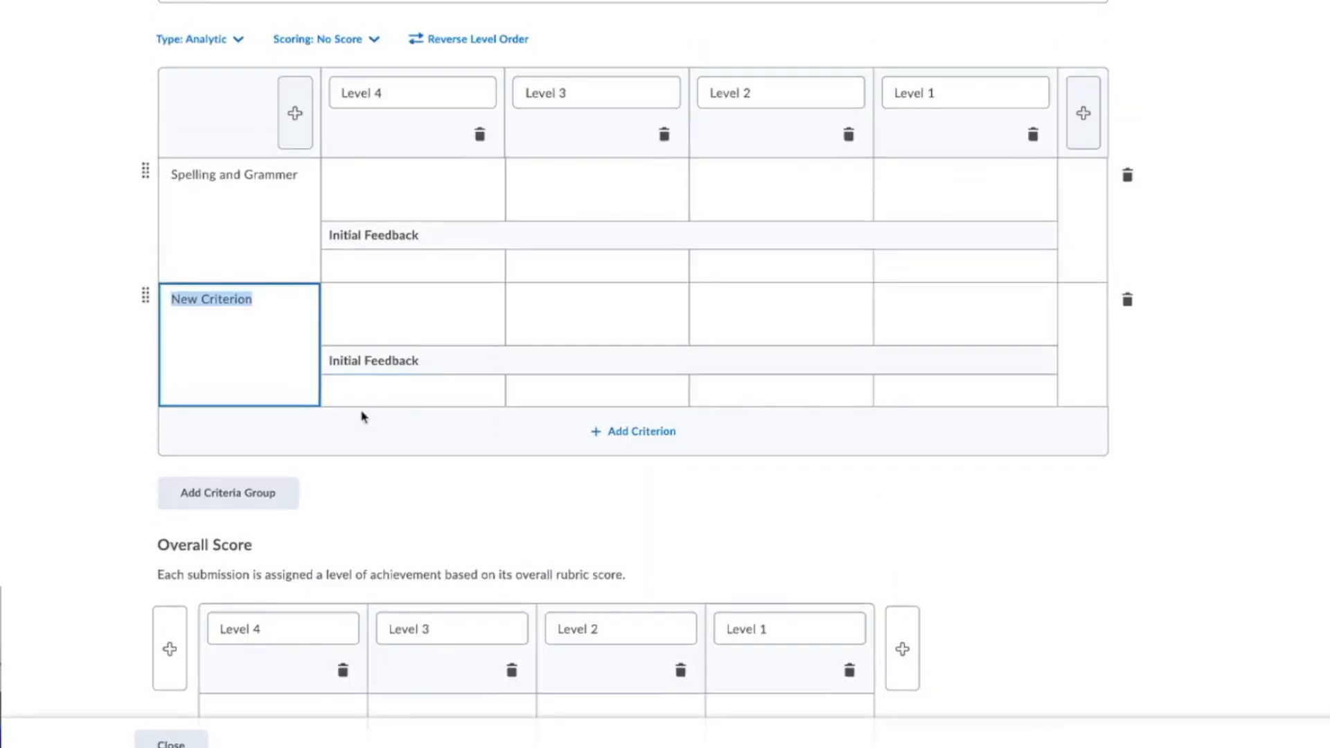
left_click(238, 312)
triple_click(238, 311)
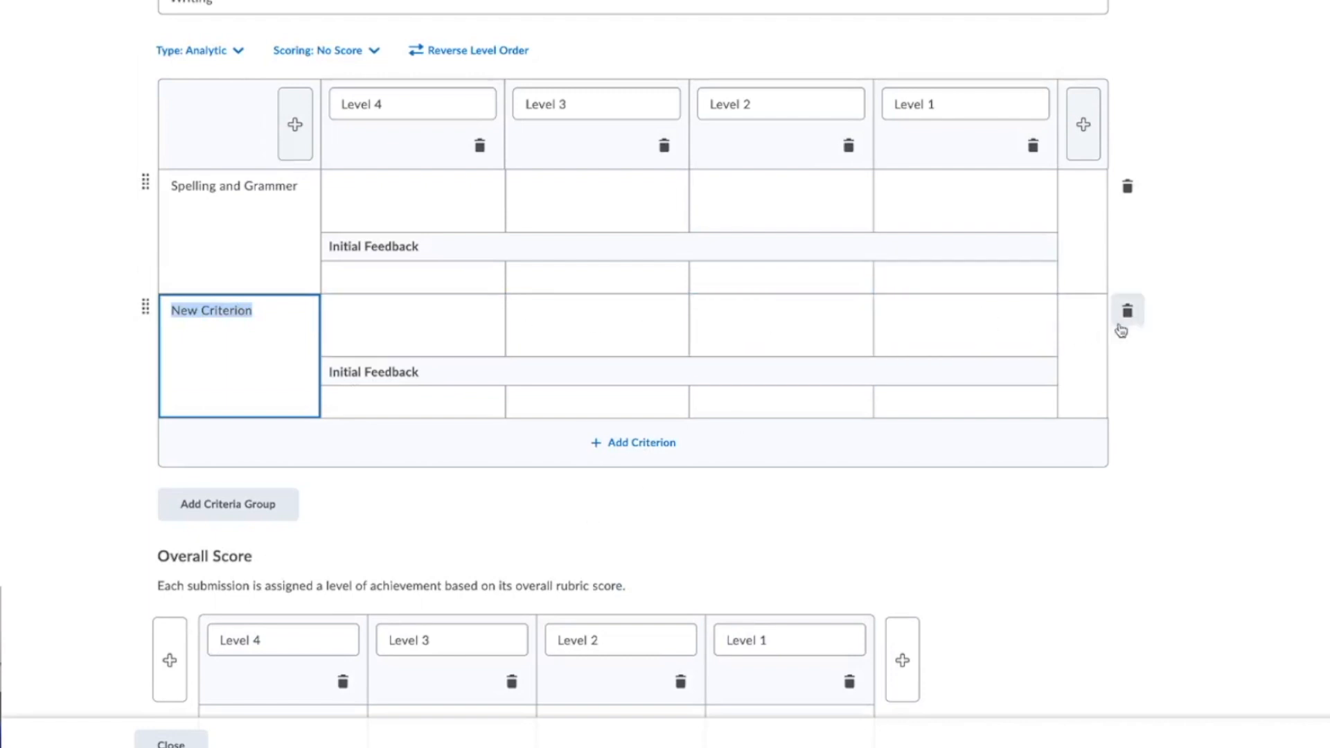
left_click(1127, 311)
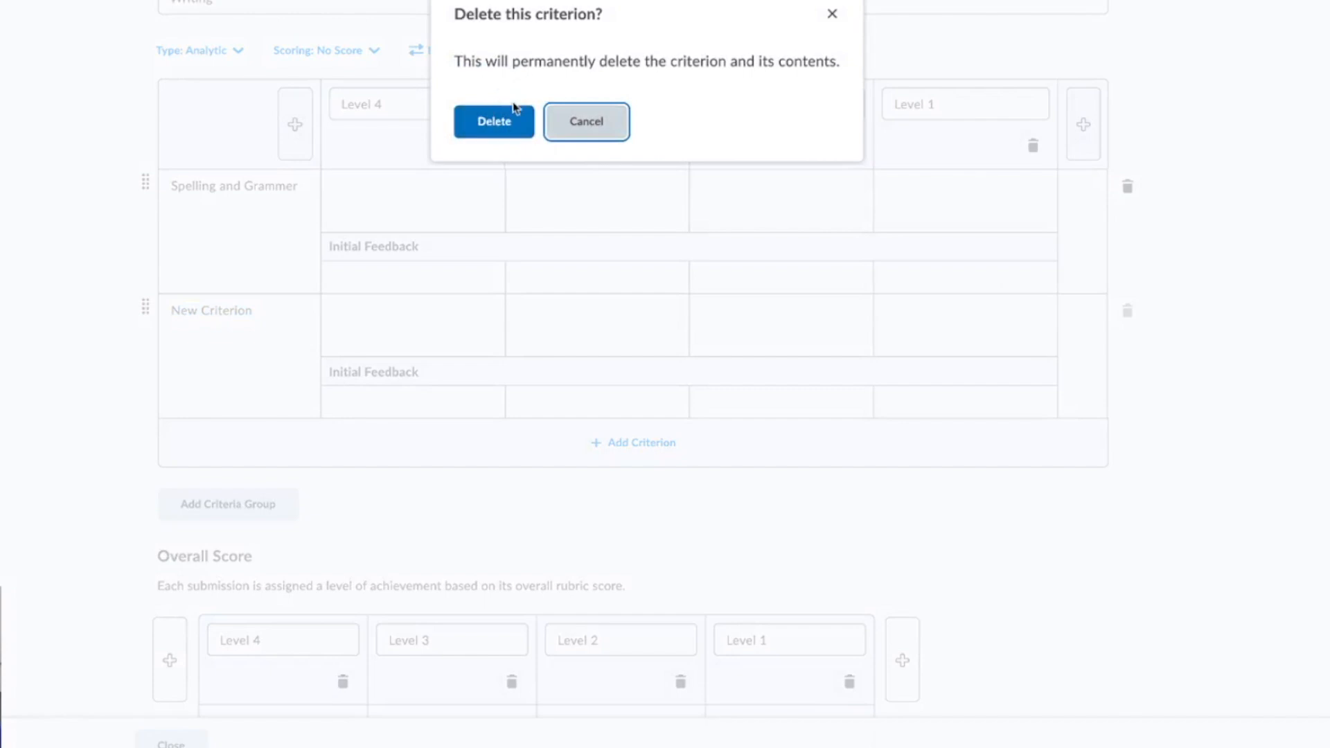
left_click(505, 126)
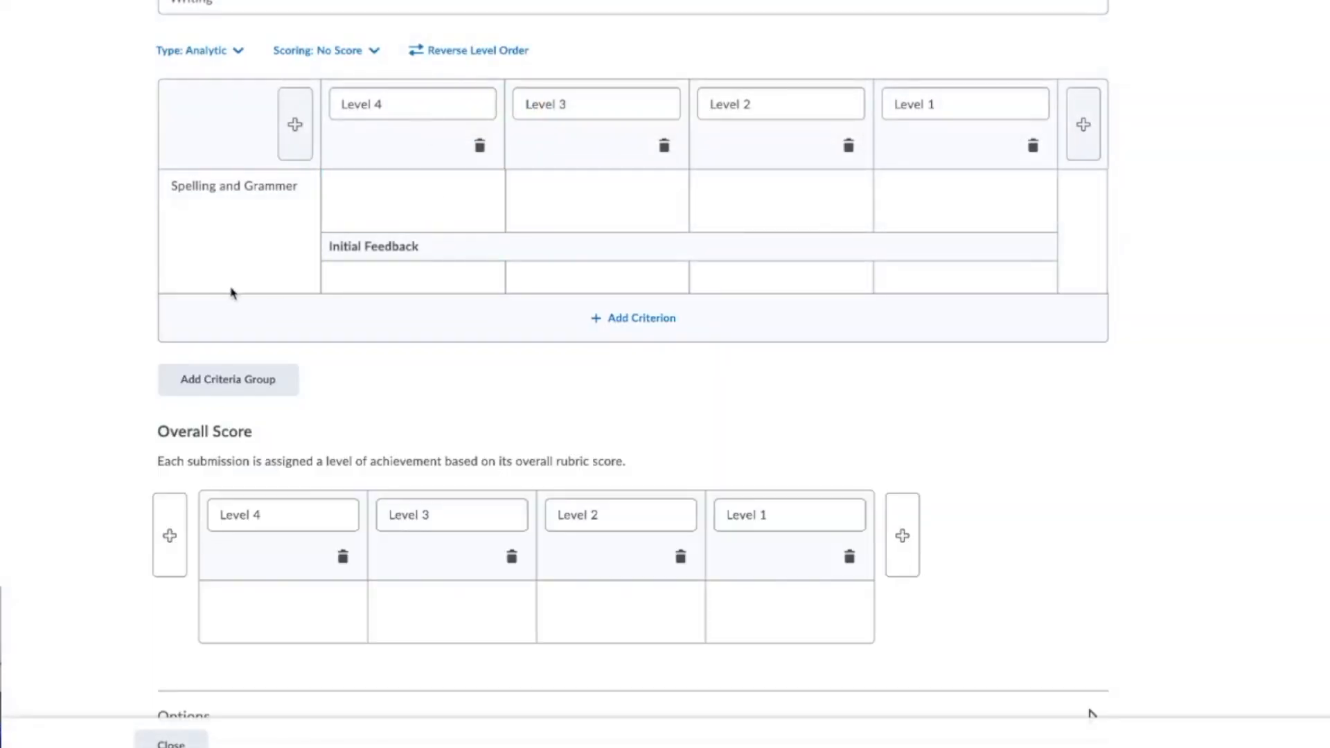
Step: Delete the Level 1 and Level 2 columns from the criteria table
triple_click(426, 100)
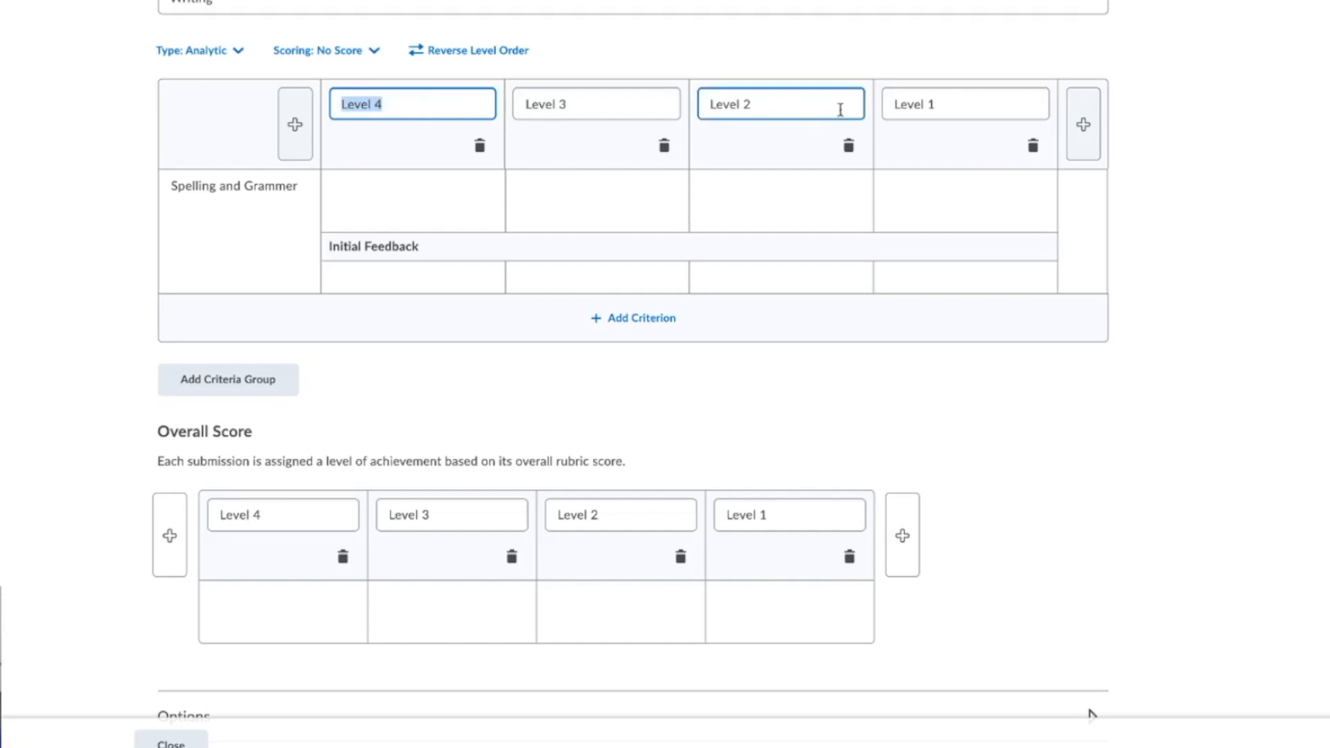
left_click(1033, 146)
left_click(514, 123)
left_click(1033, 146)
left_click(506, 112)
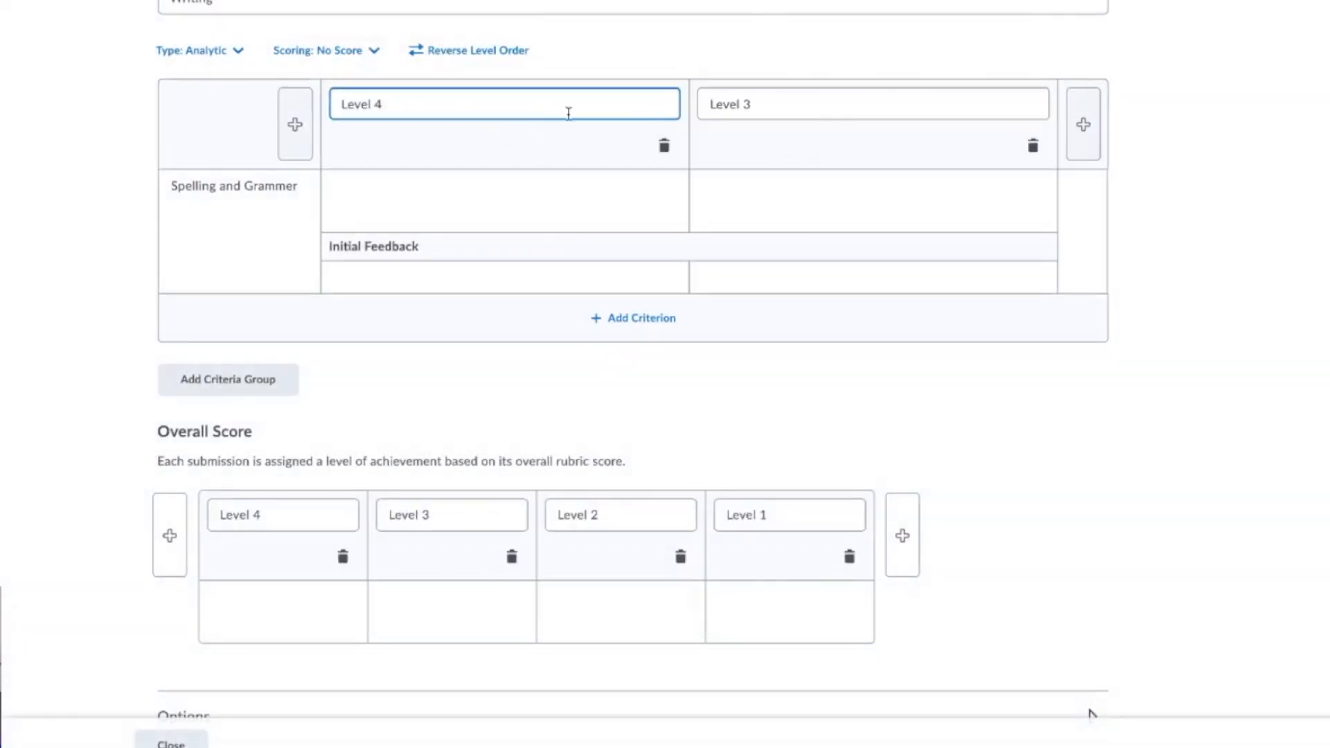
Step: Rename the two remaining criteria levels, Level 4 to "Not quite yet :)" and Level 3 to "Got it!"
double_click(440, 111)
triple_click(440, 111)
type("Not quite yet :)")
left_click(737, 97)
key("ctrl+a")
type("Got it")
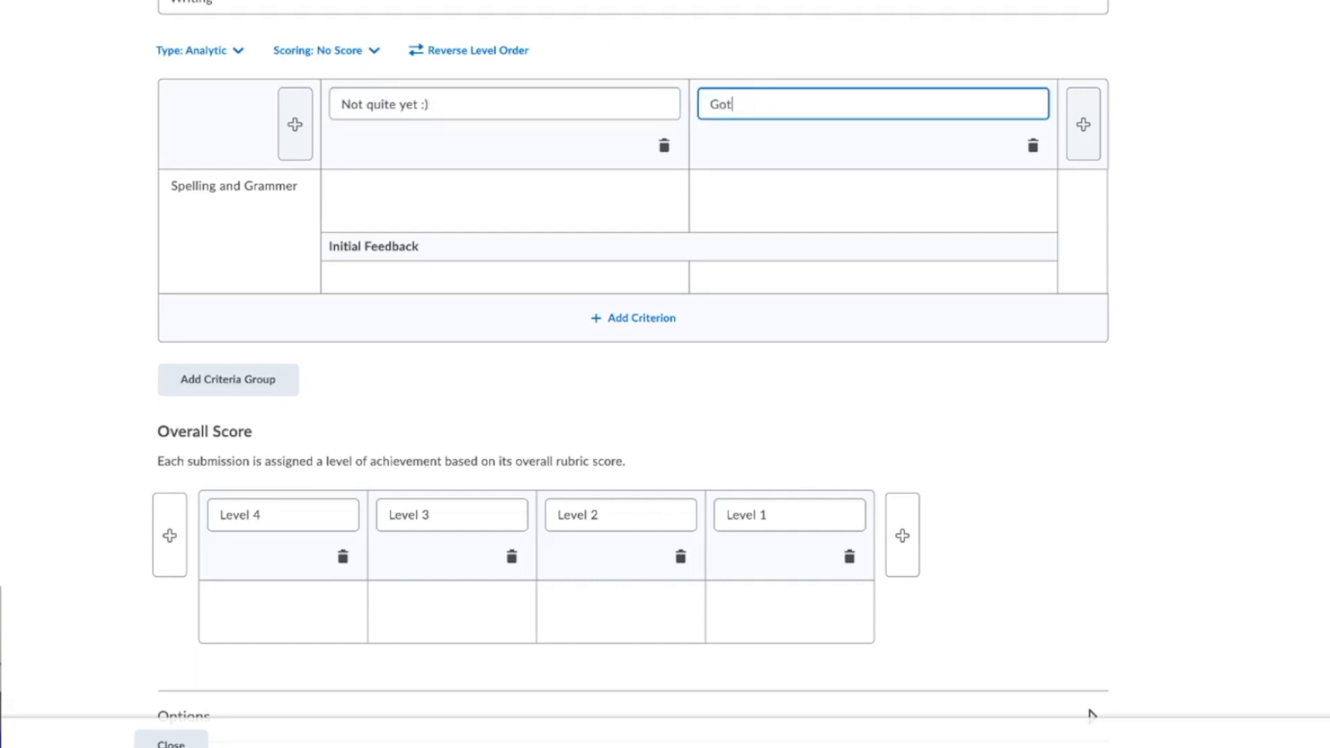
type("!")
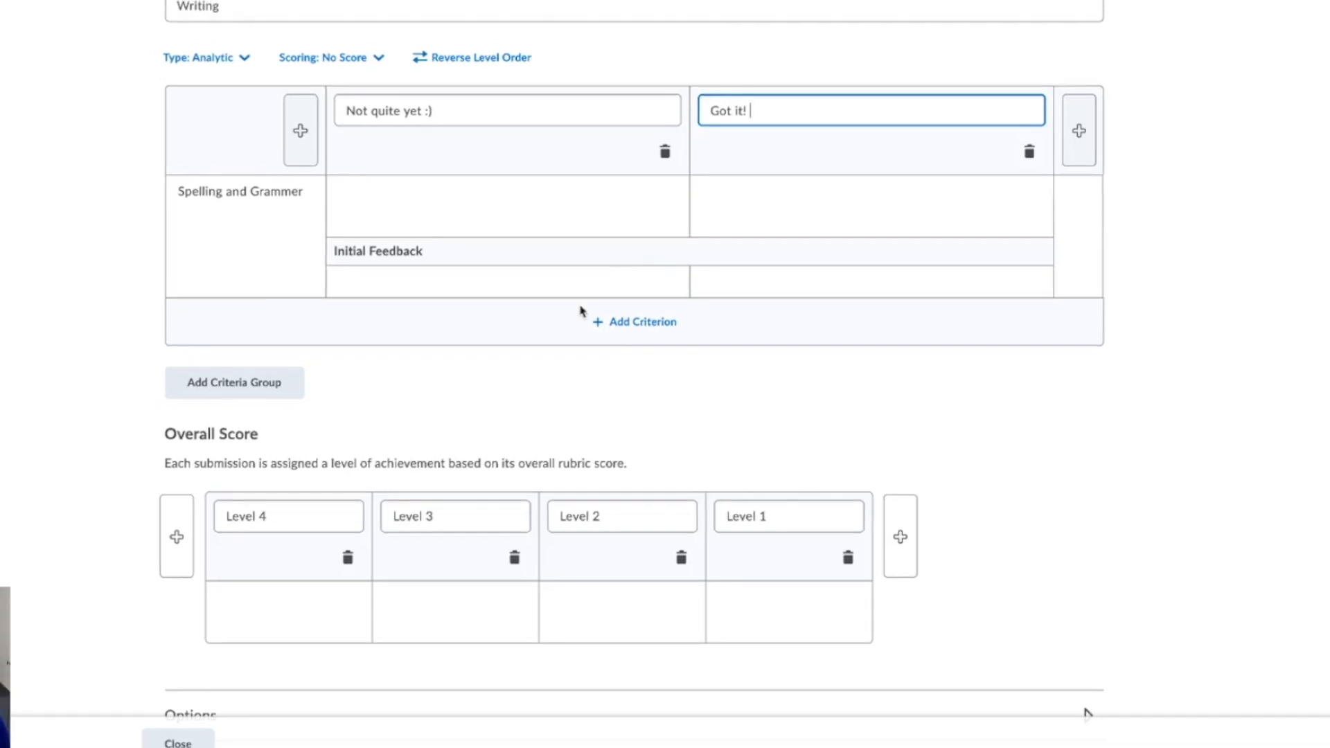
Step: Add a second criterion row below Spelling and Grammer in the Writing rubric
left_click(568, 201)
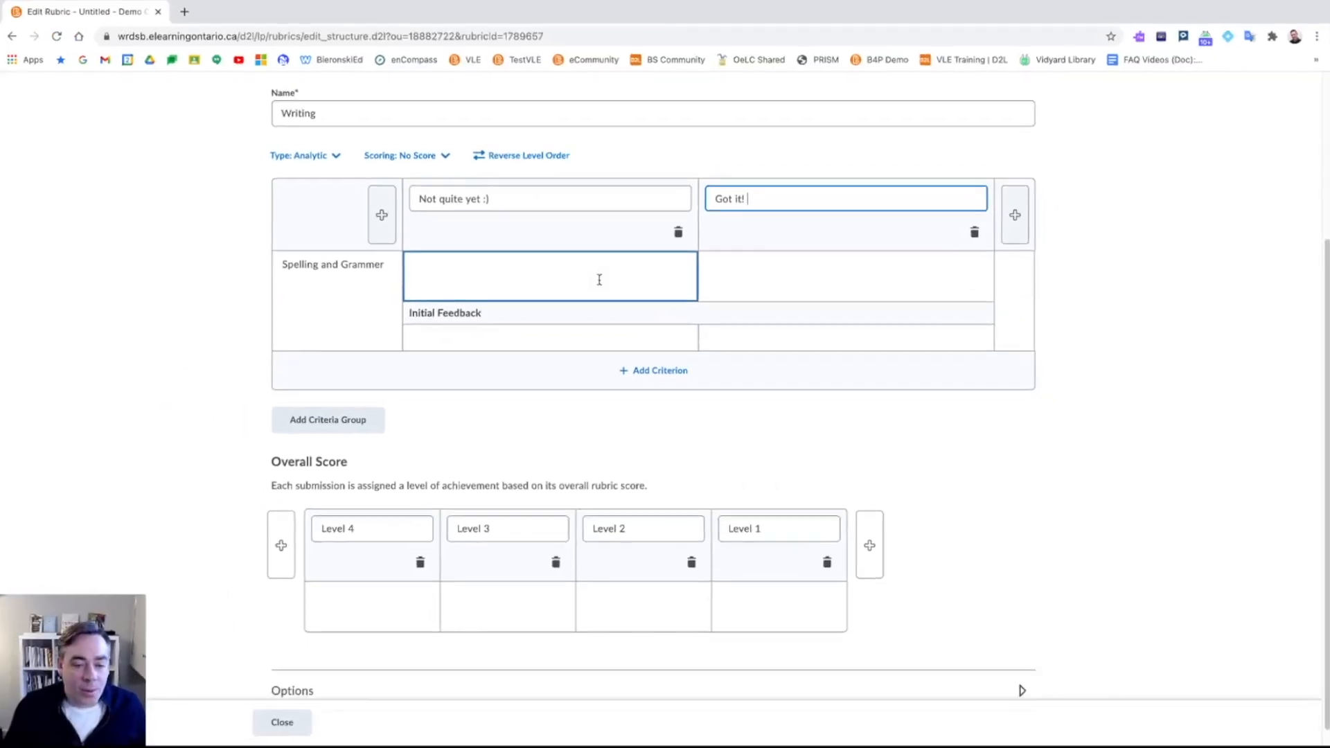
scroll(599, 280, "down", 1)
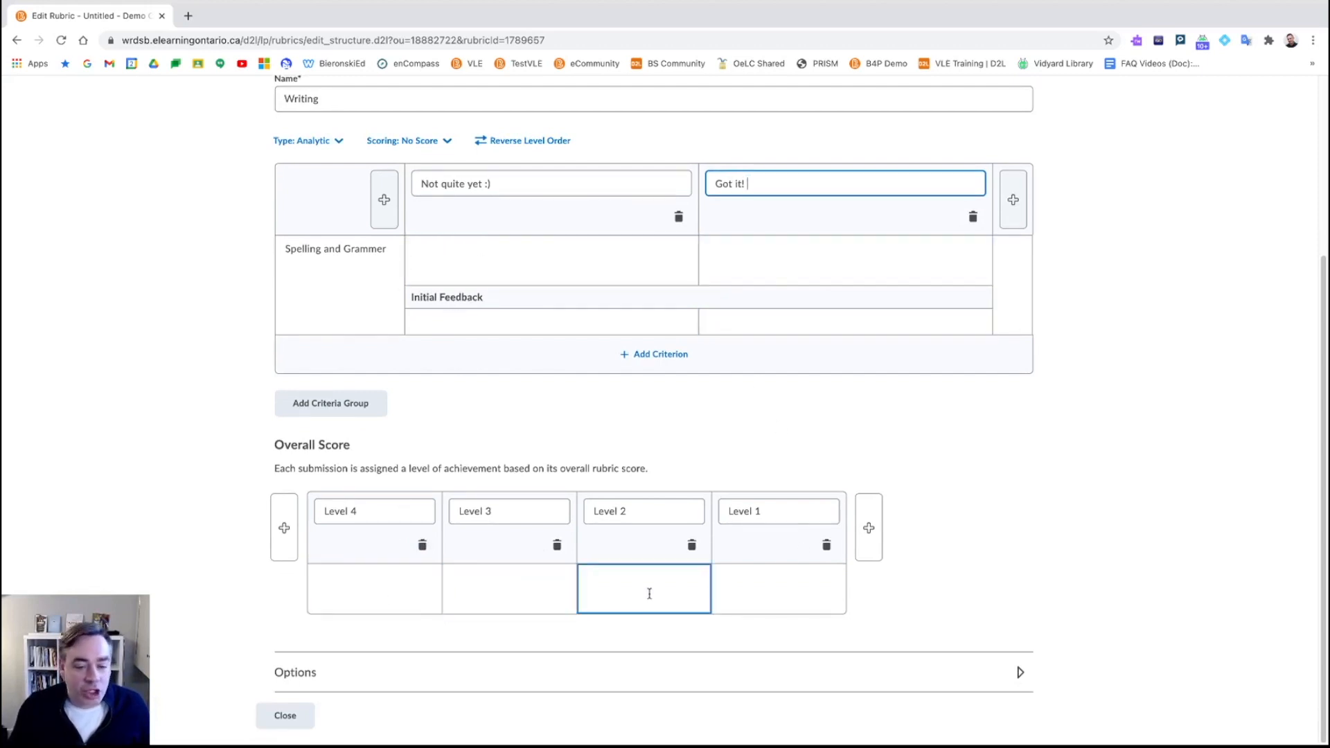
scroll(728, 470, "up", 2)
scroll(727, 471, "up", 2)
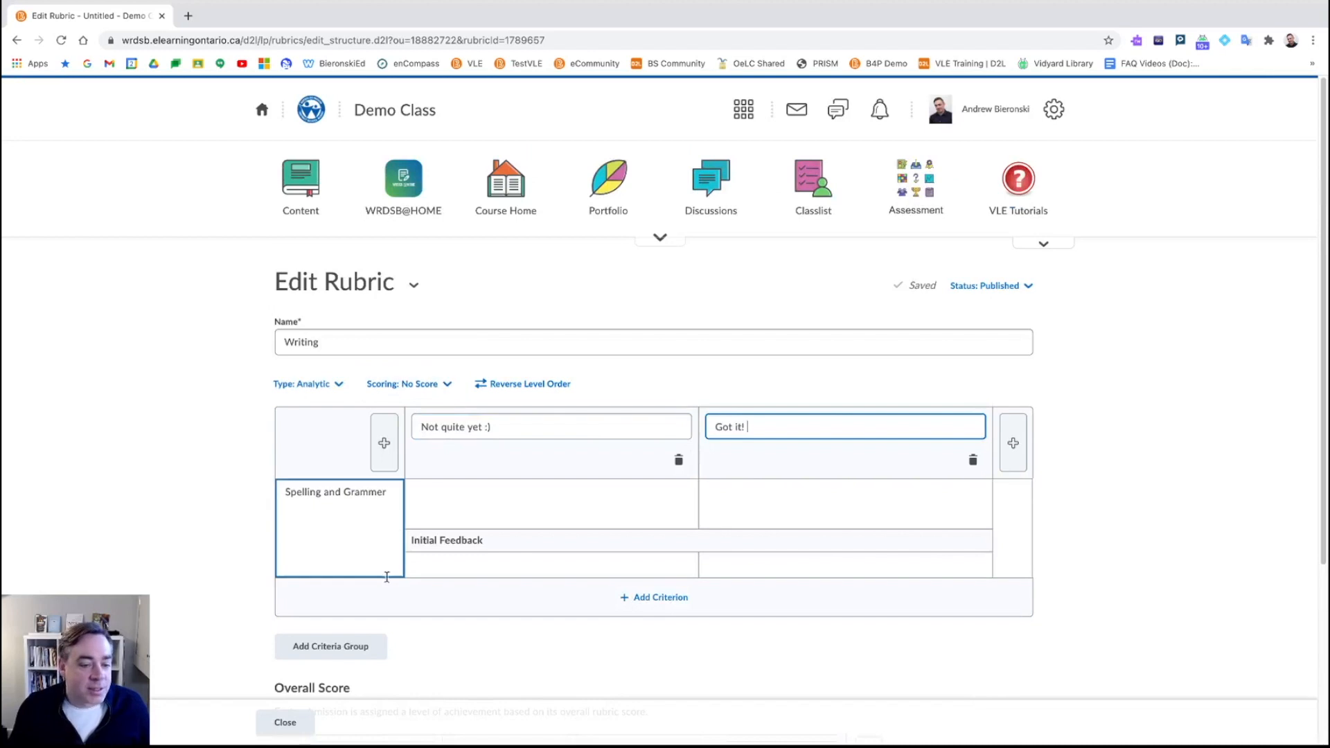
left_click(635, 581)
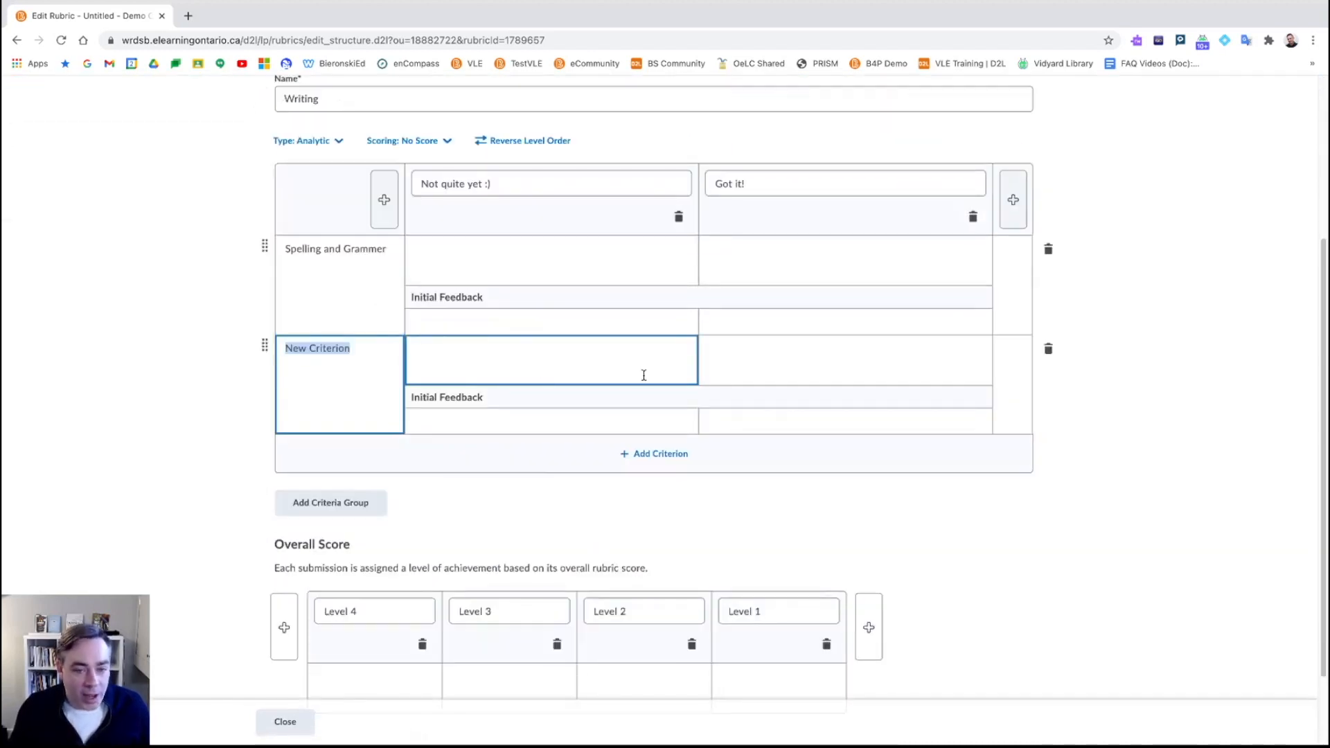
Step: Examine the two-criterion table with its Initial Feedback rows and the rubric's Overall Score levels
scroll(778, 338, "down", 1)
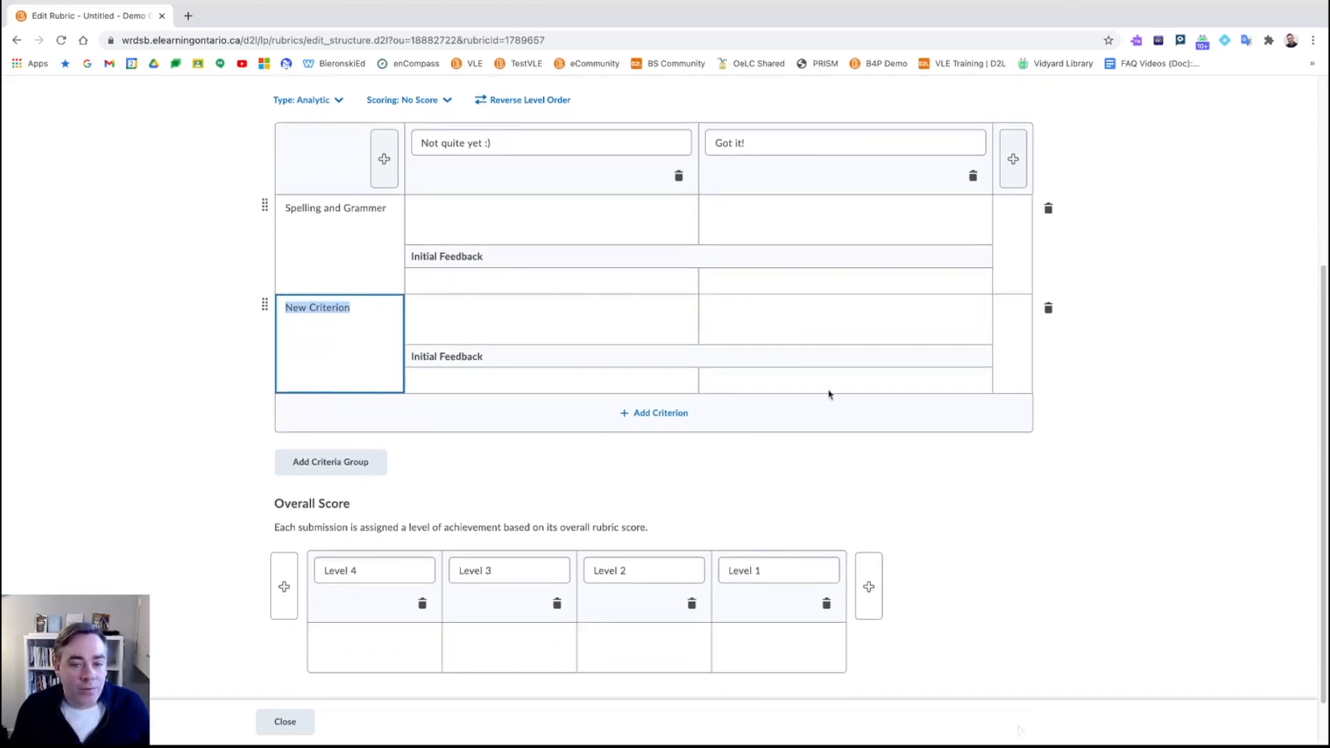
scroll(763, 399, "up", 1)
scroll(502, 217, "down", 2)
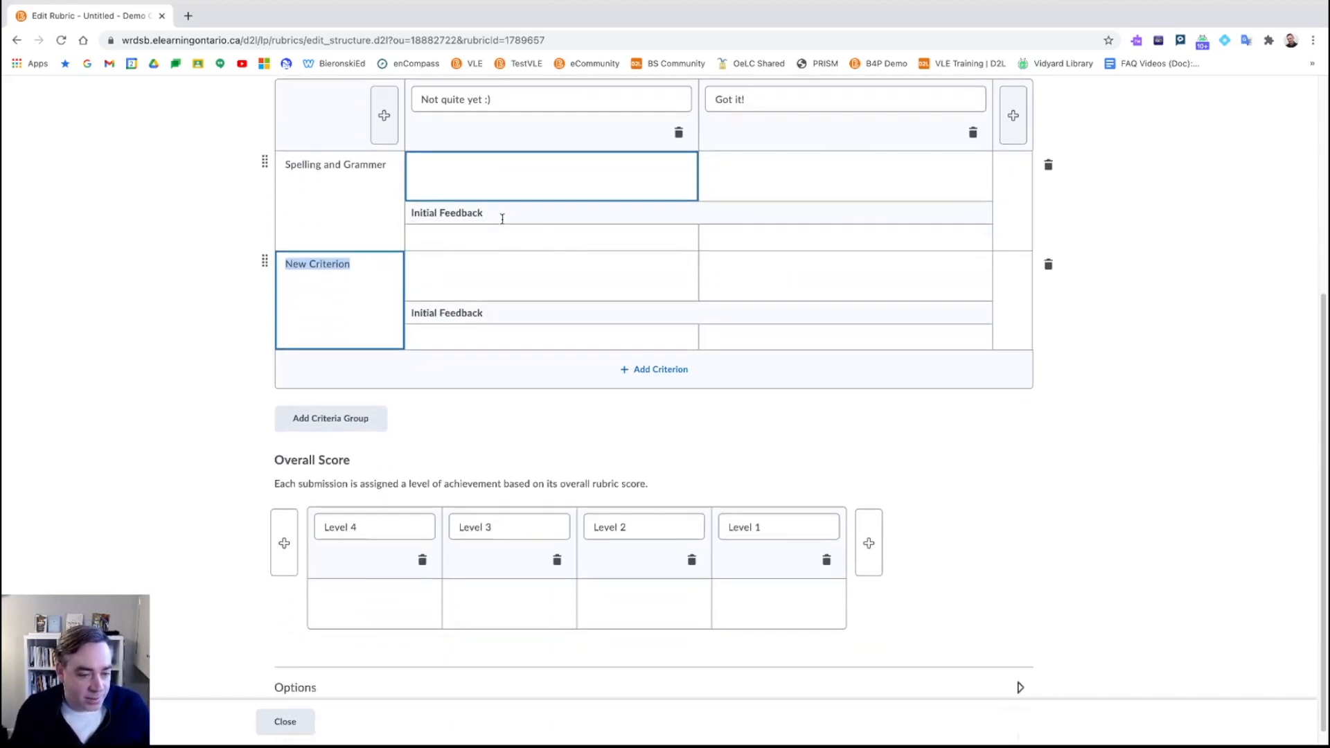
left_click(593, 519)
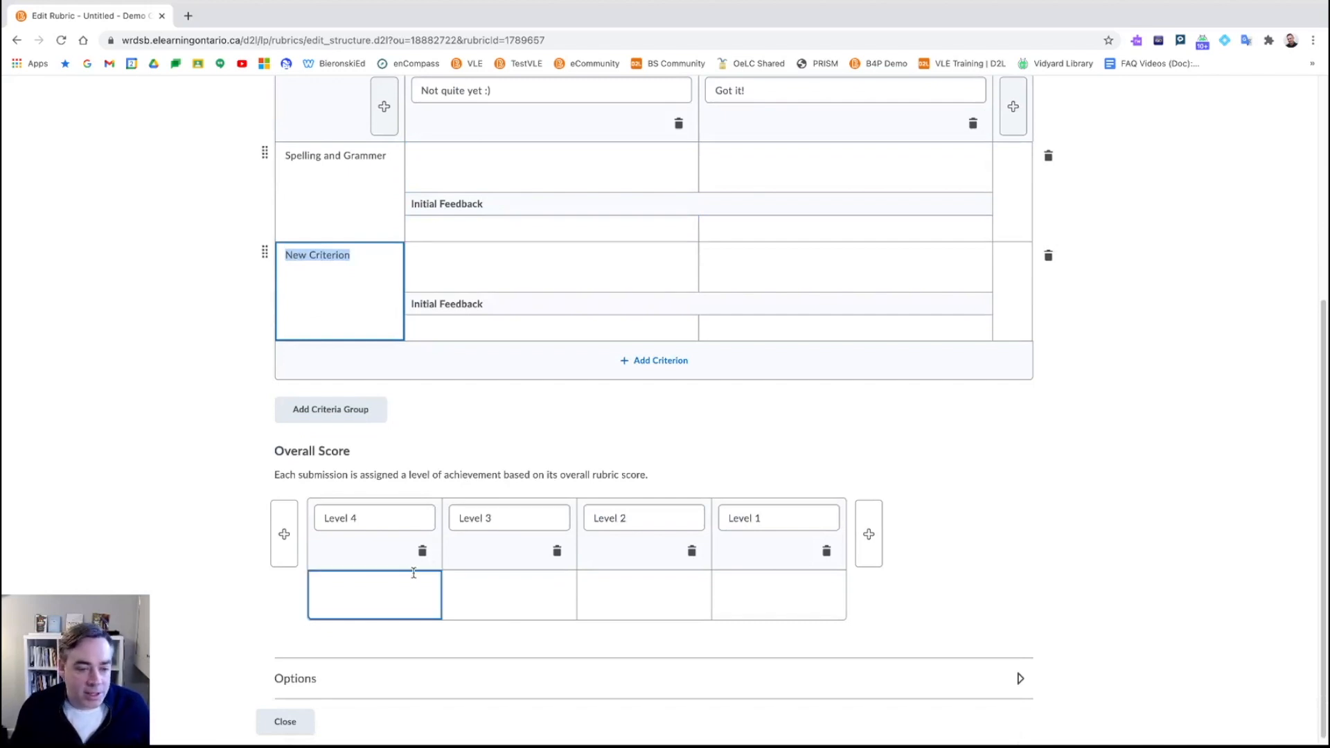
scroll(416, 571, "up", 1)
scroll(415, 570, "up", 3)
left_click(462, 528)
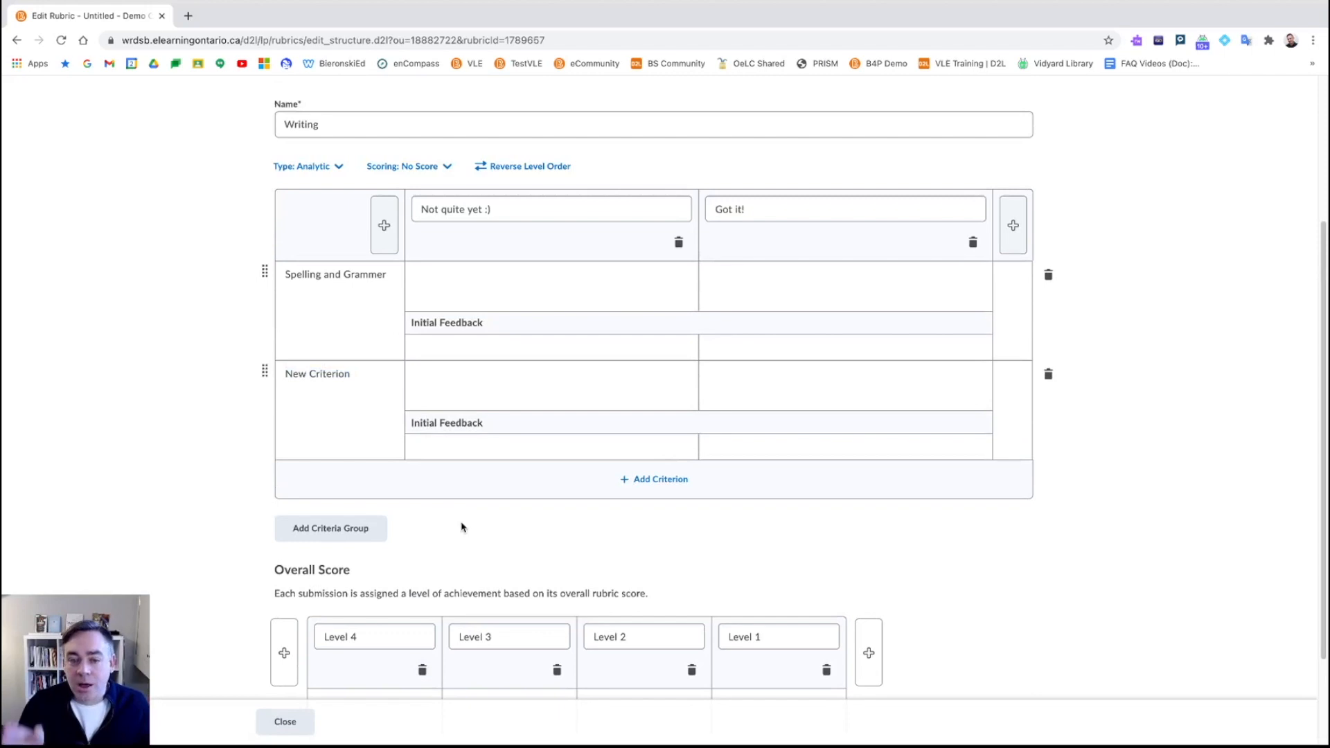
scroll(462, 528, "up", 2)
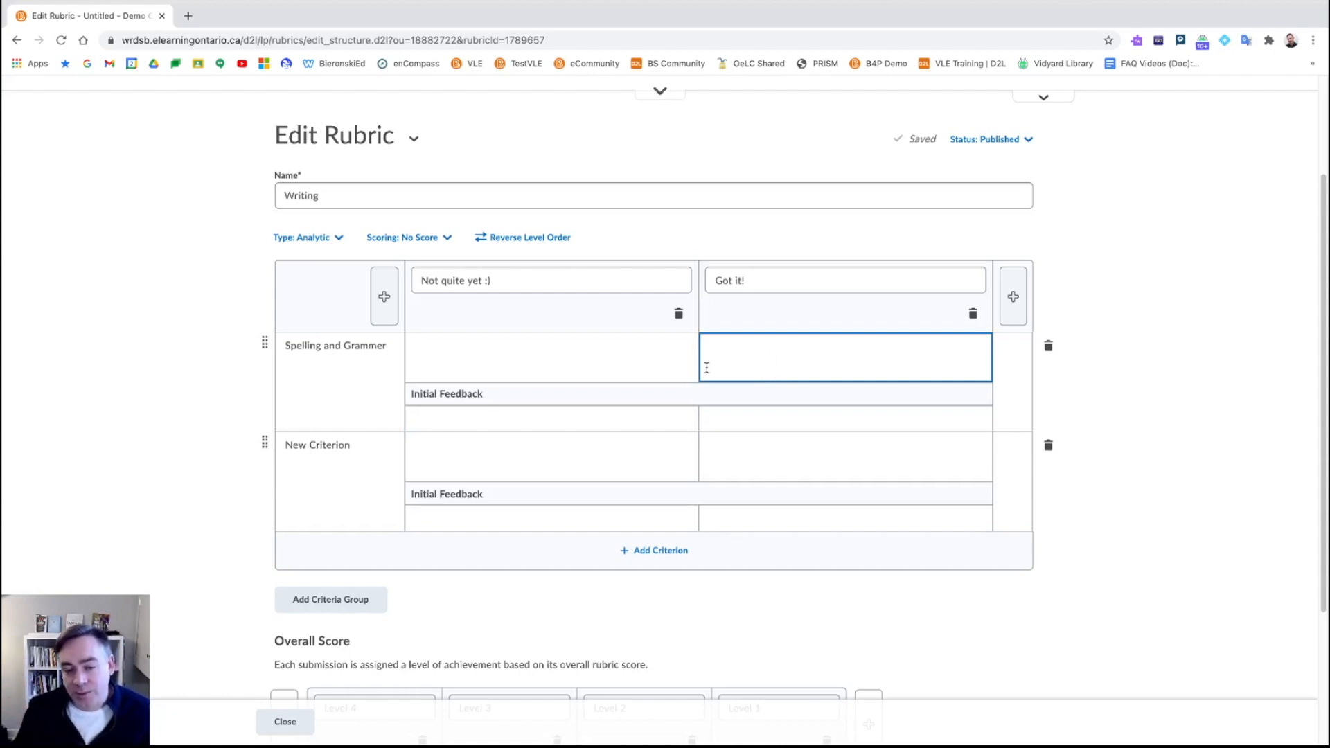
scroll(706, 367, "down", 1)
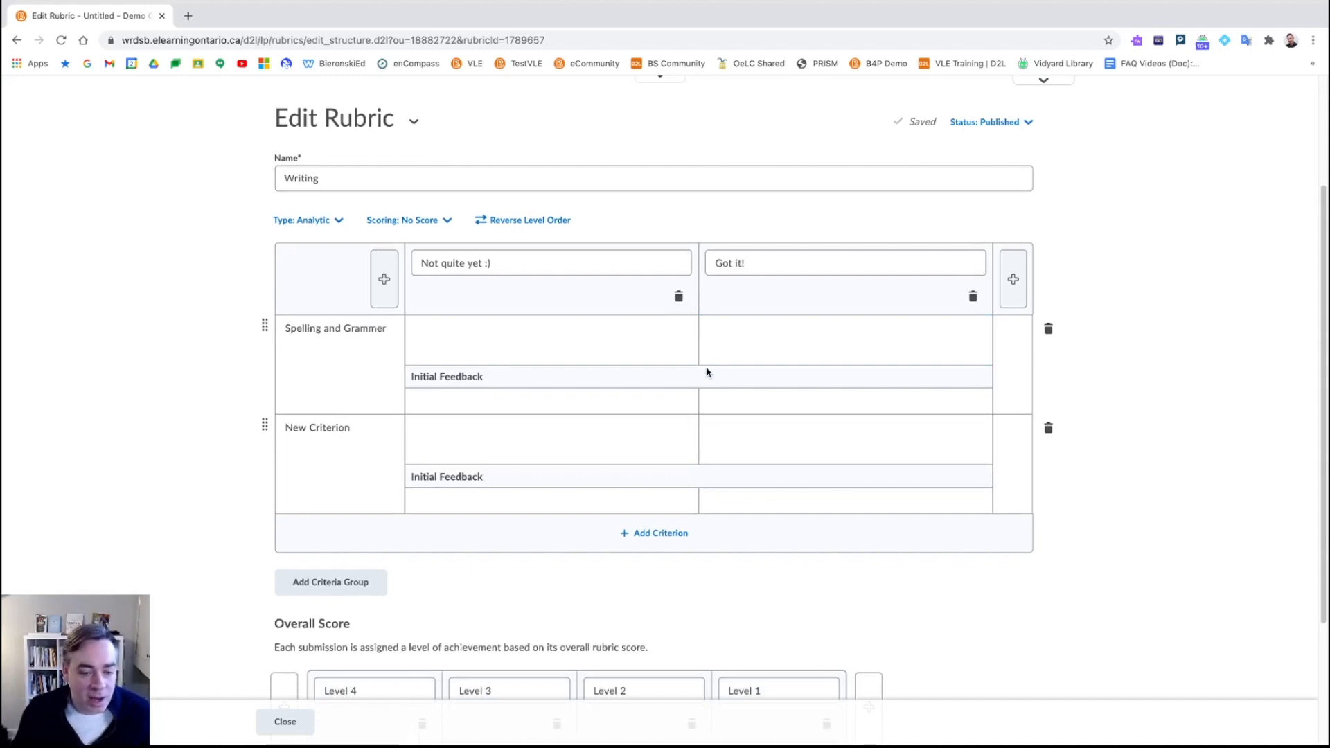
scroll(706, 371, "down", 3)
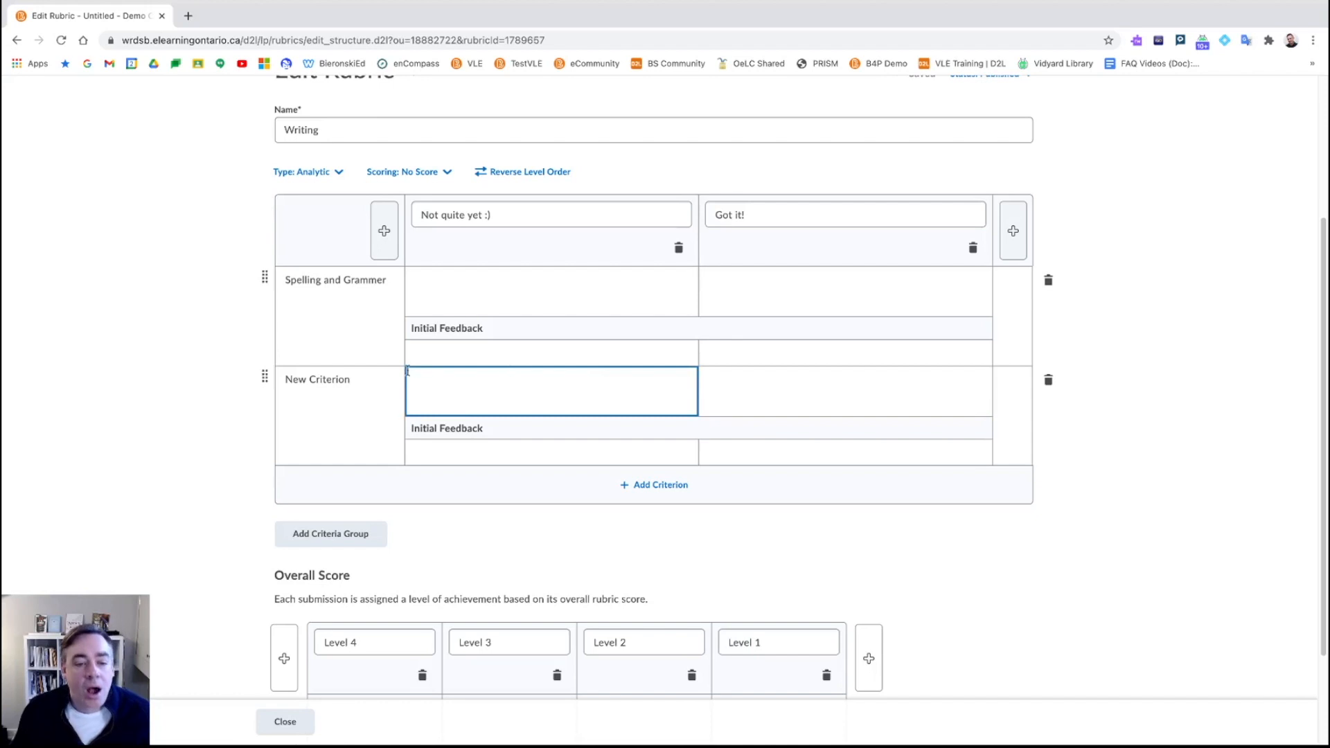
scroll(529, 396, "down", 1)
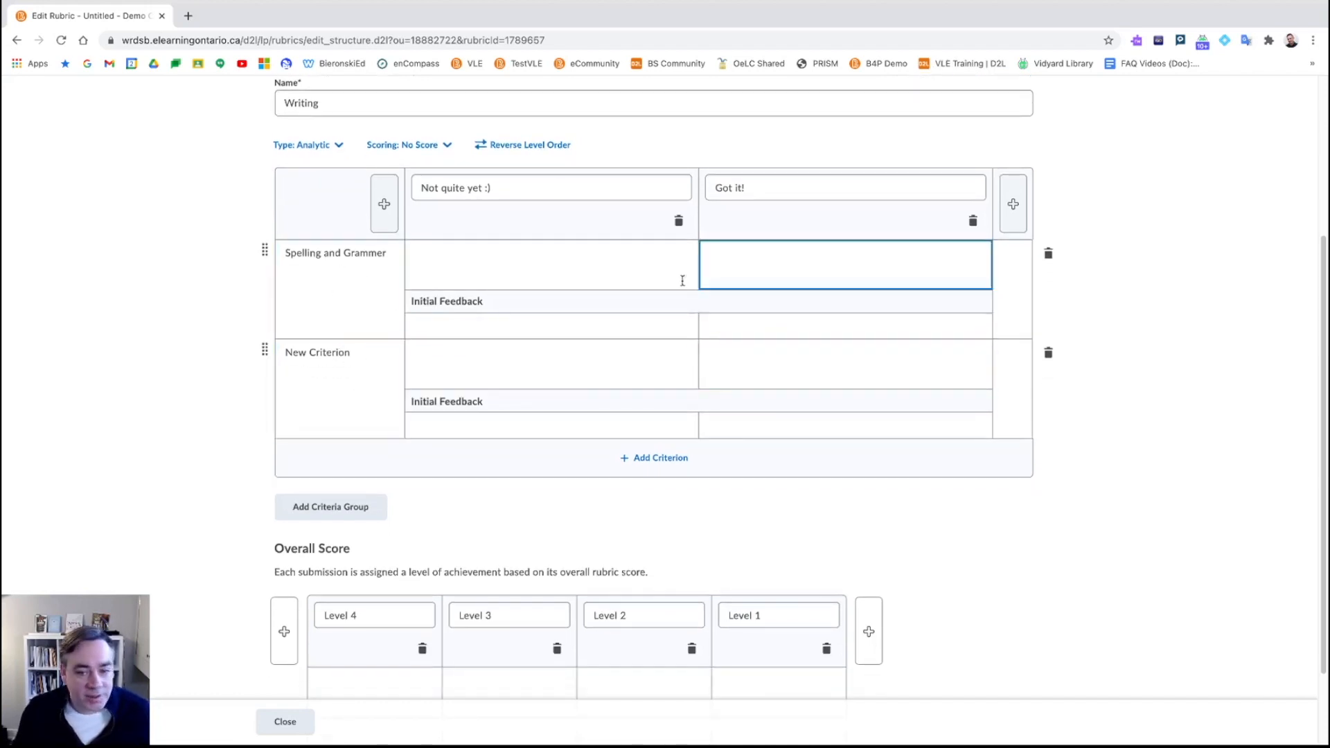
scroll(594, 323, "down", 3)
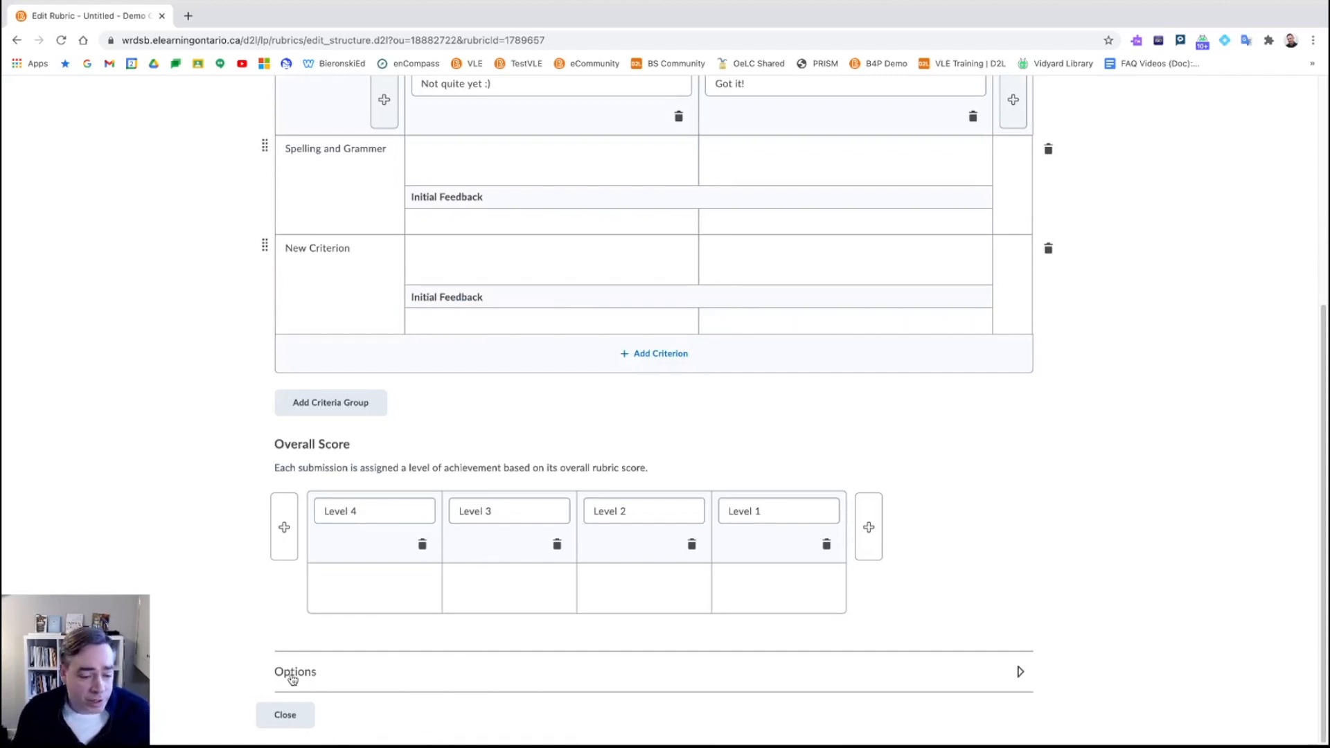
Step: Expand the Writing rubric's options to show its visibility, description and advanced availability settings
left_click(1021, 676)
scroll(848, 572, "down", 5)
scroll(846, 560, "down", 2)
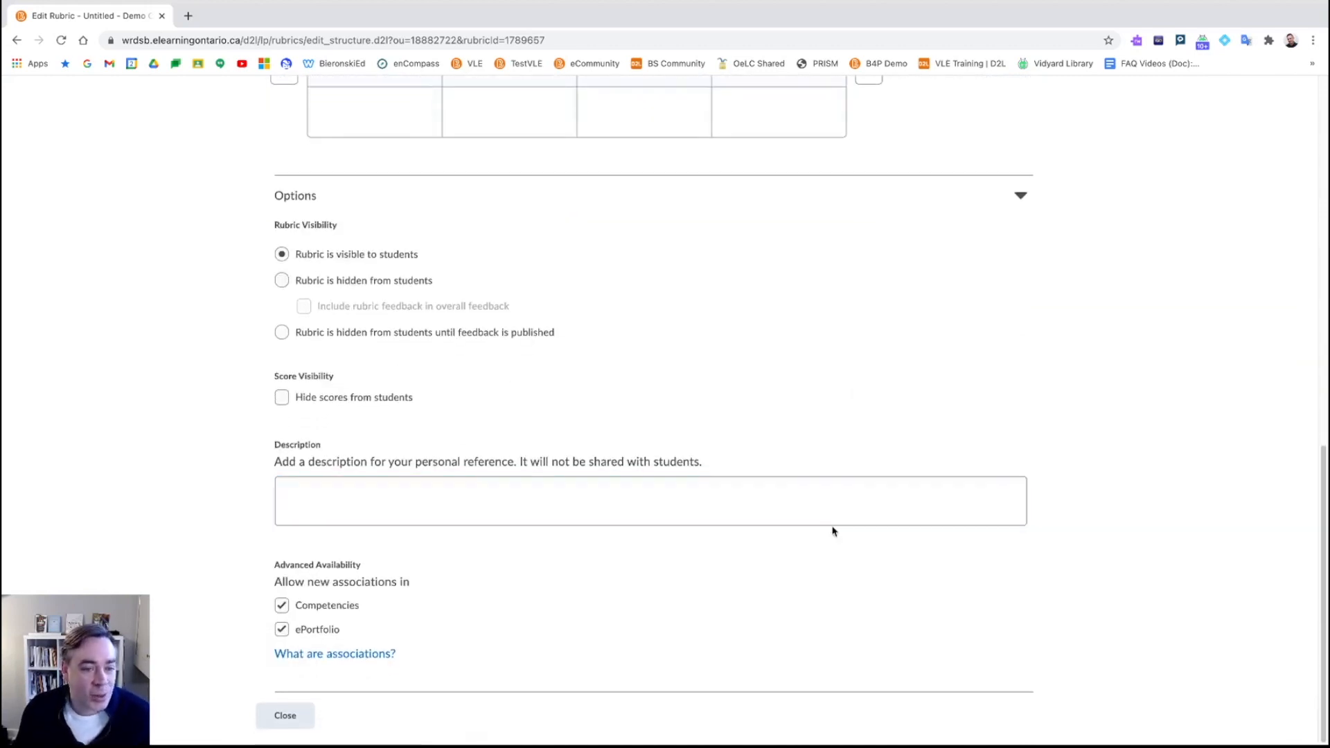
Step: Try hiding the rubric from students, always and until feedback is published, then set it back to visible to students
left_click(281, 280)
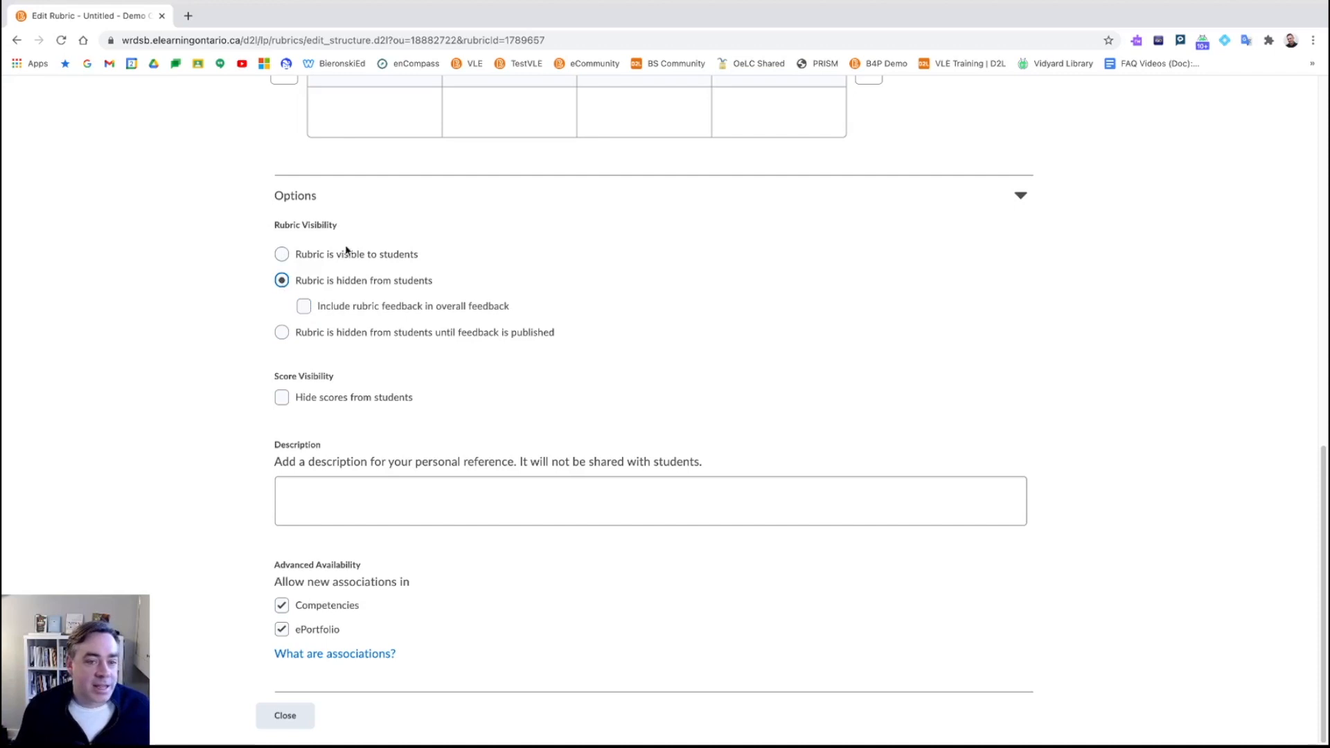
left_click(281, 254)
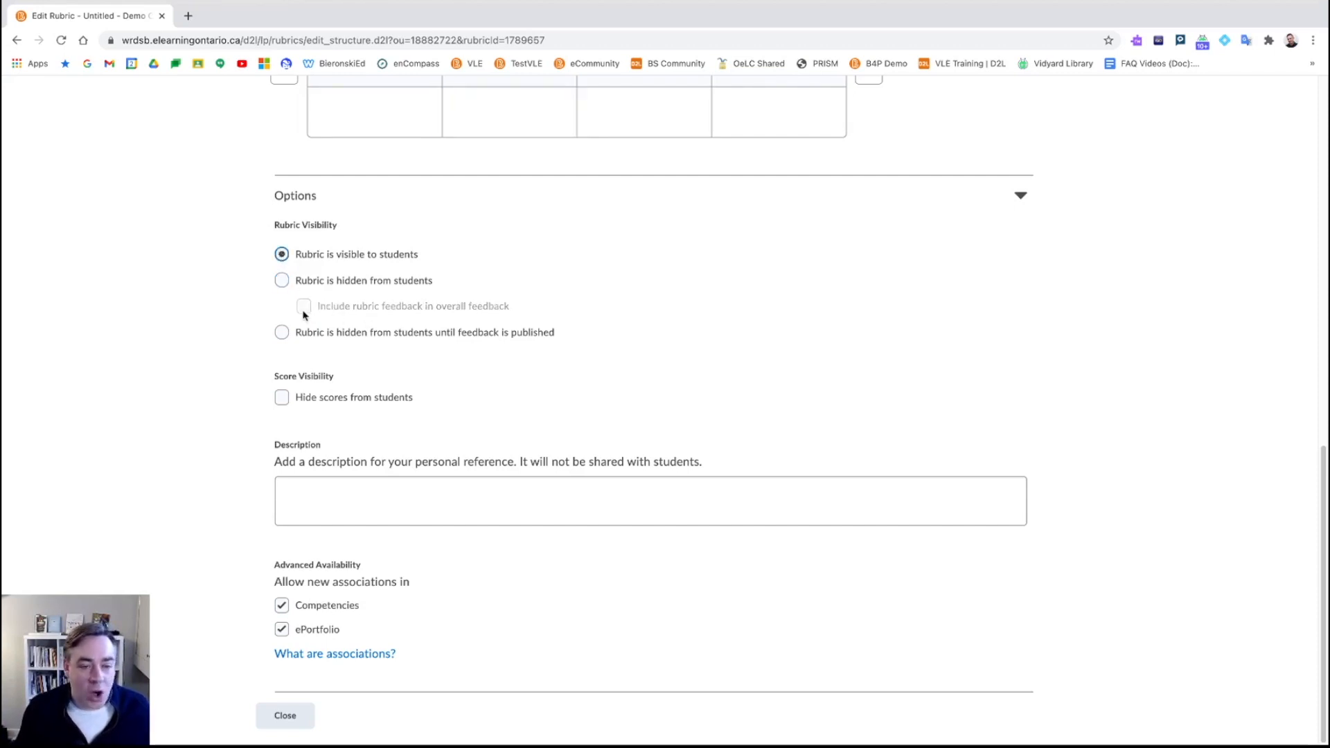
left_click(282, 281)
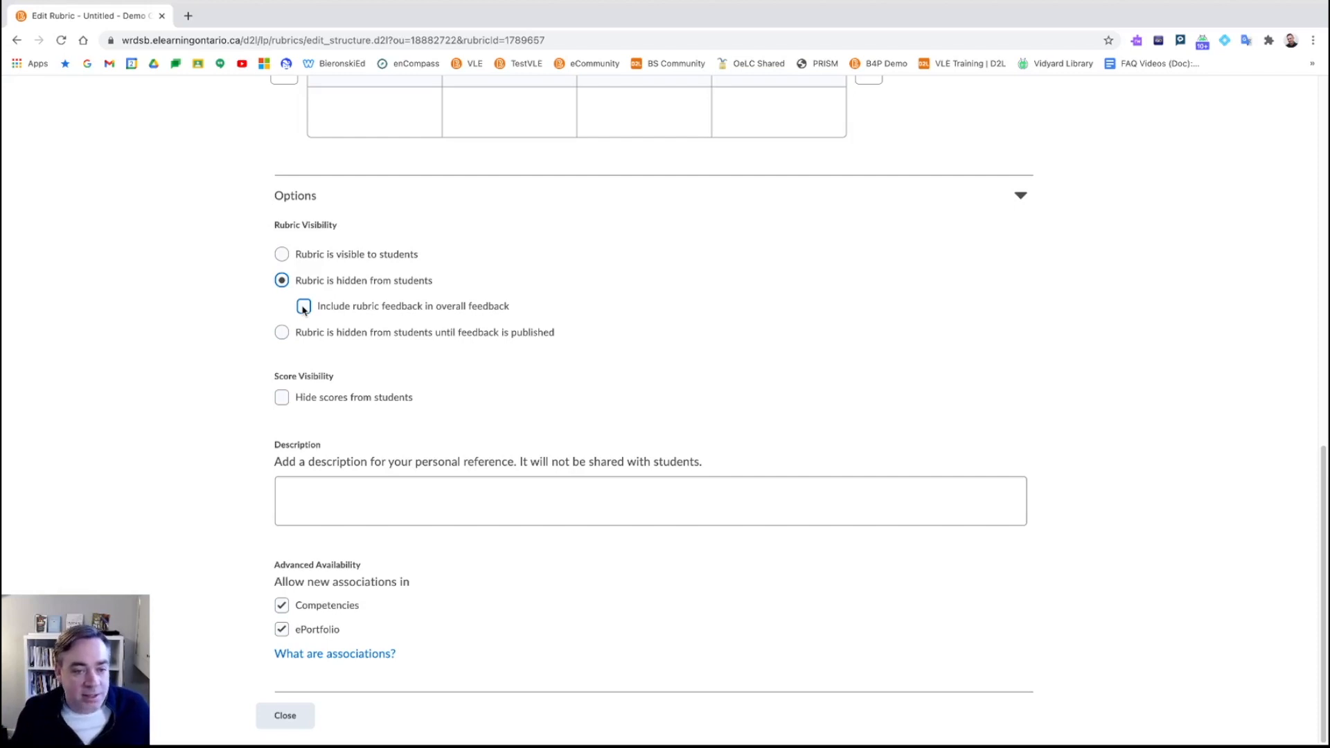
left_click(282, 334)
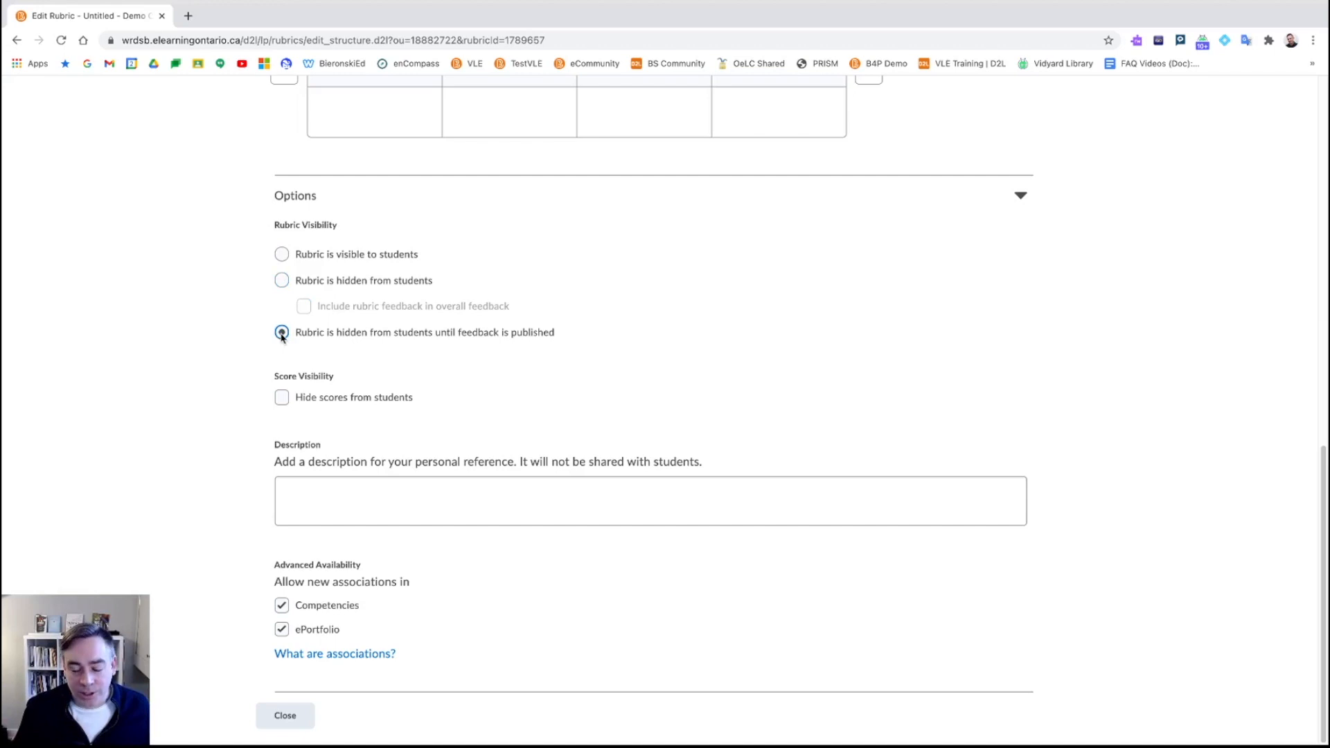
left_click(282, 254)
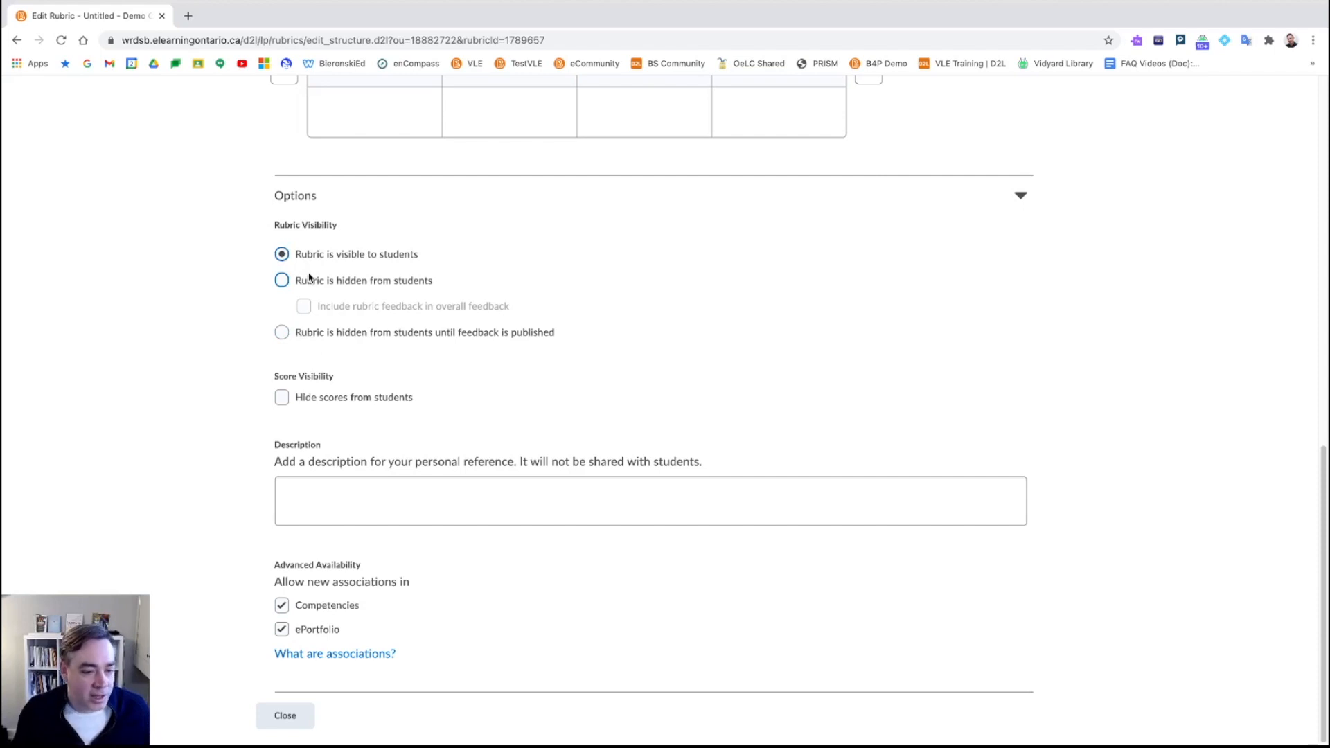
Step: Examine the rubric's score visibility setting and the note on sharing the description with students
scroll(288, 395, "up", 6)
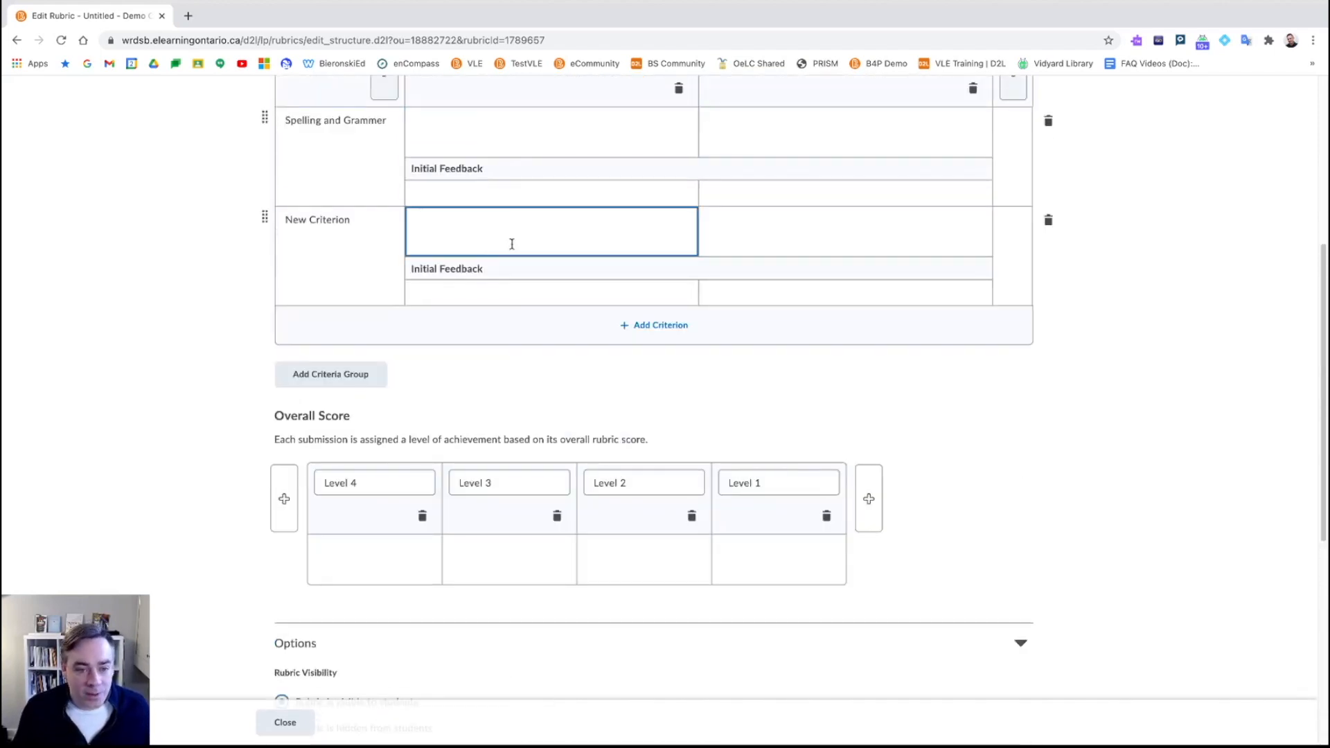
scroll(460, 261, "down", 3)
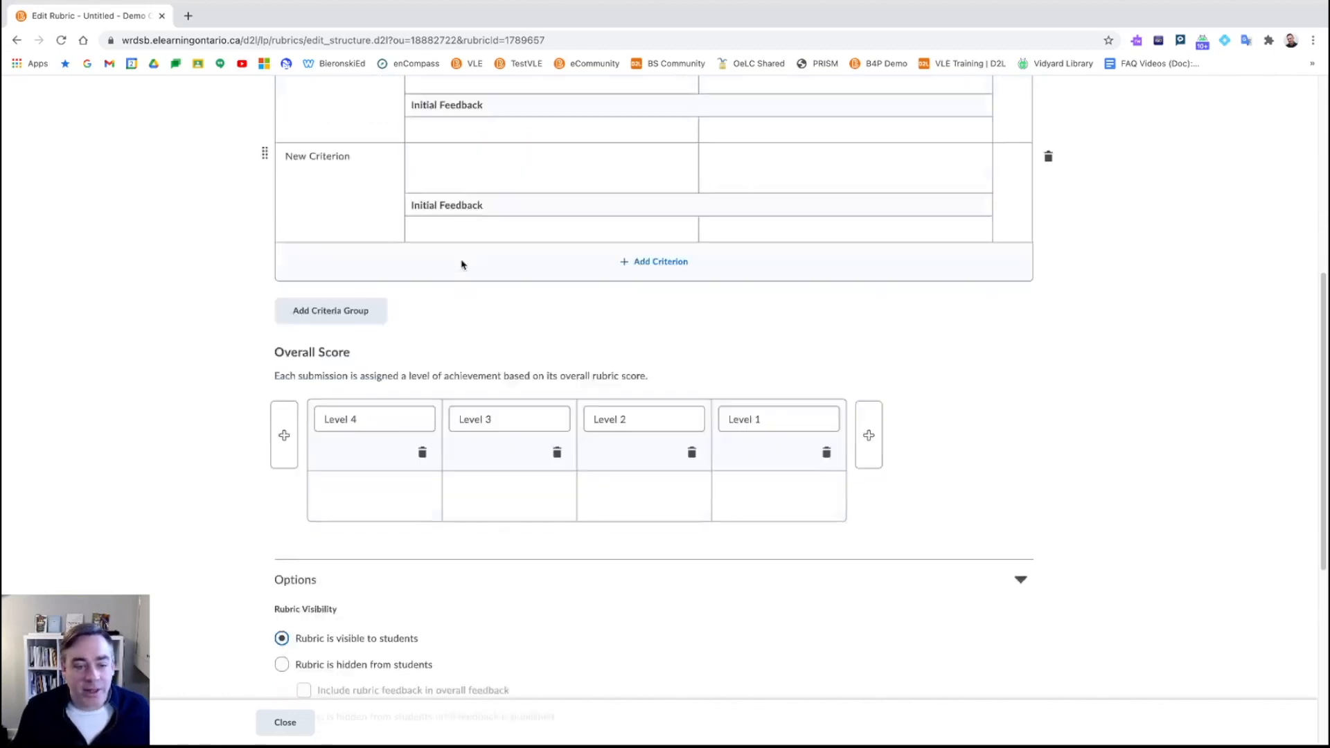
scroll(683, 332, "down", 3)
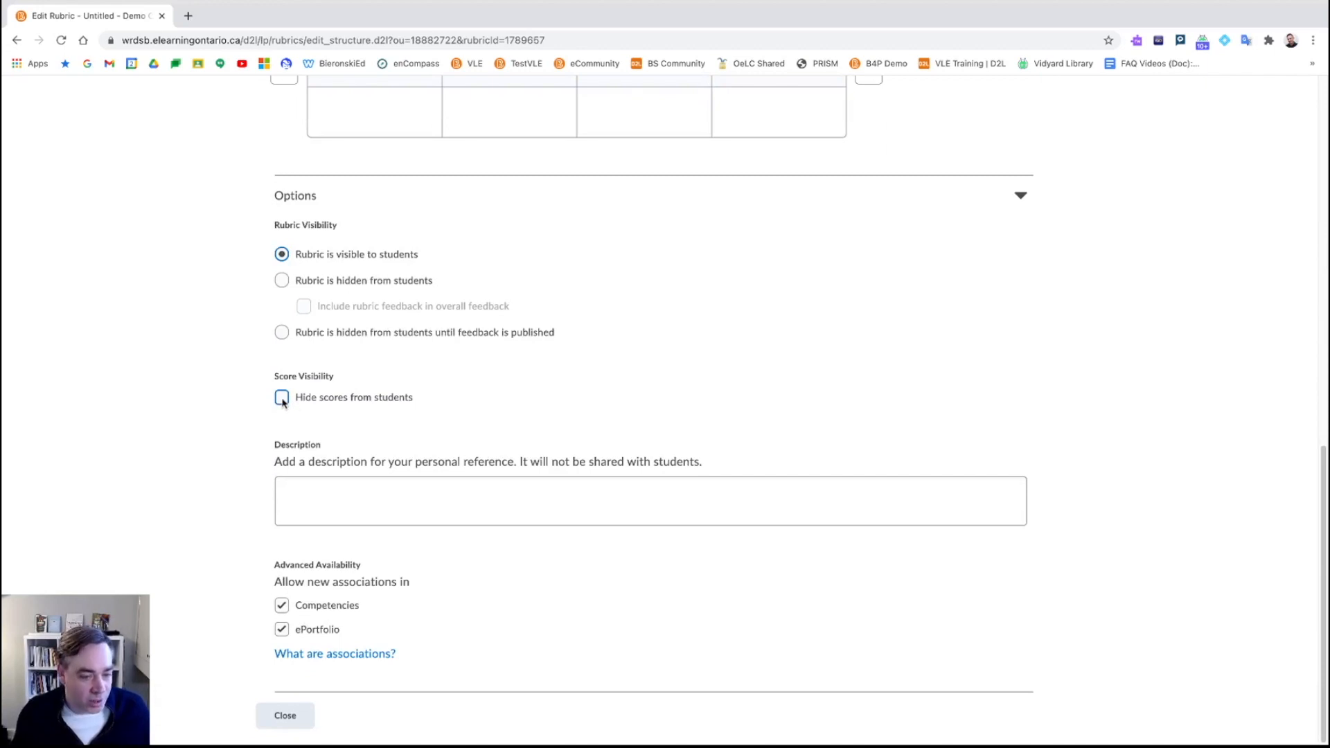
left_click(378, 511)
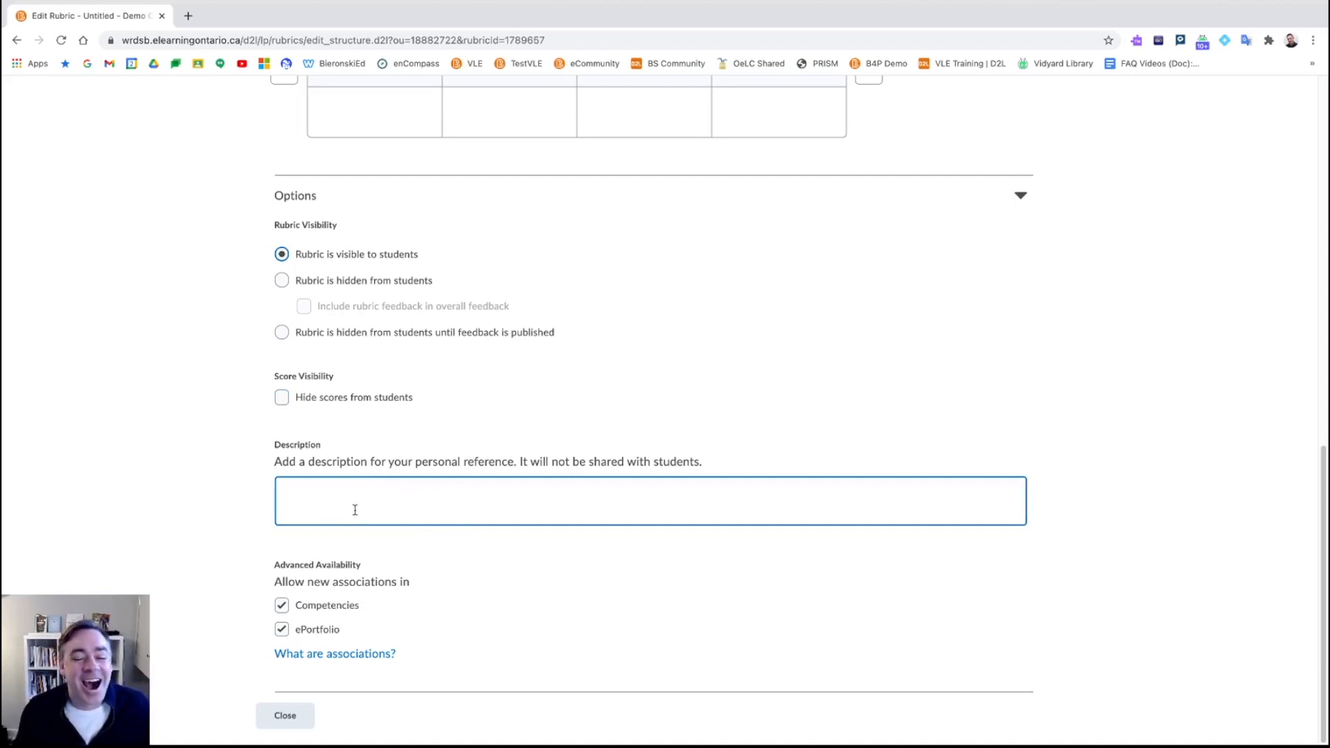
left_click(512, 473)
left_click_drag(516, 460, 714, 471)
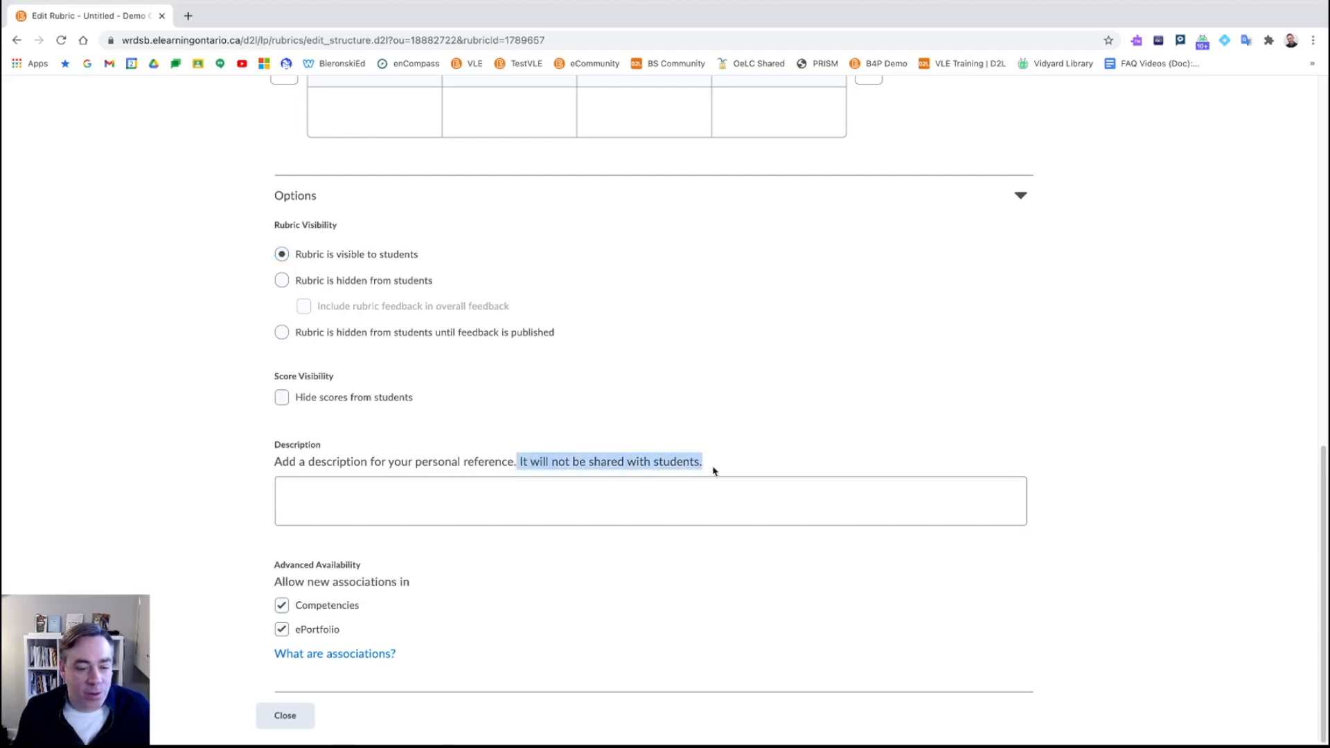
Step: Disallow new associations in ePortfolio for the Writing rubric and close its editor
left_click(283, 629)
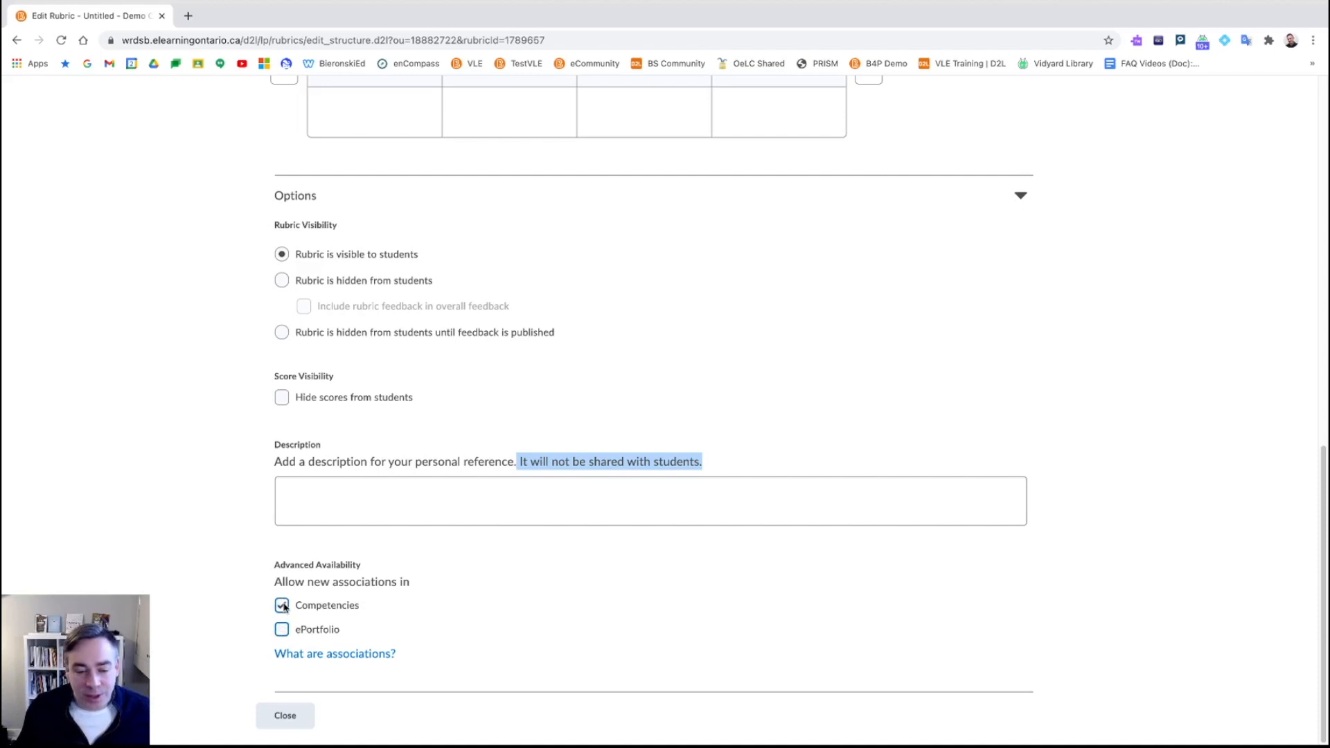
scroll(378, 556, "up", 5)
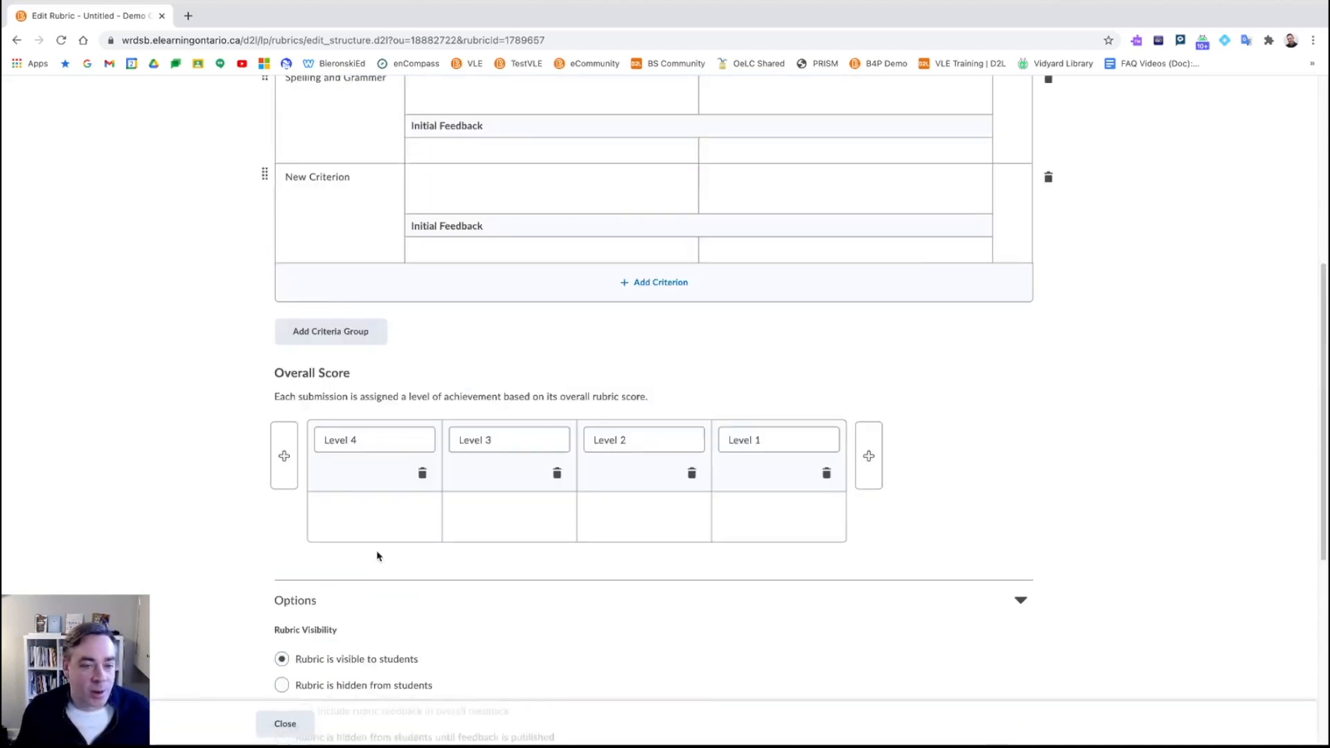
scroll(377, 556, "up", 6)
scroll(431, 316, "down", 11)
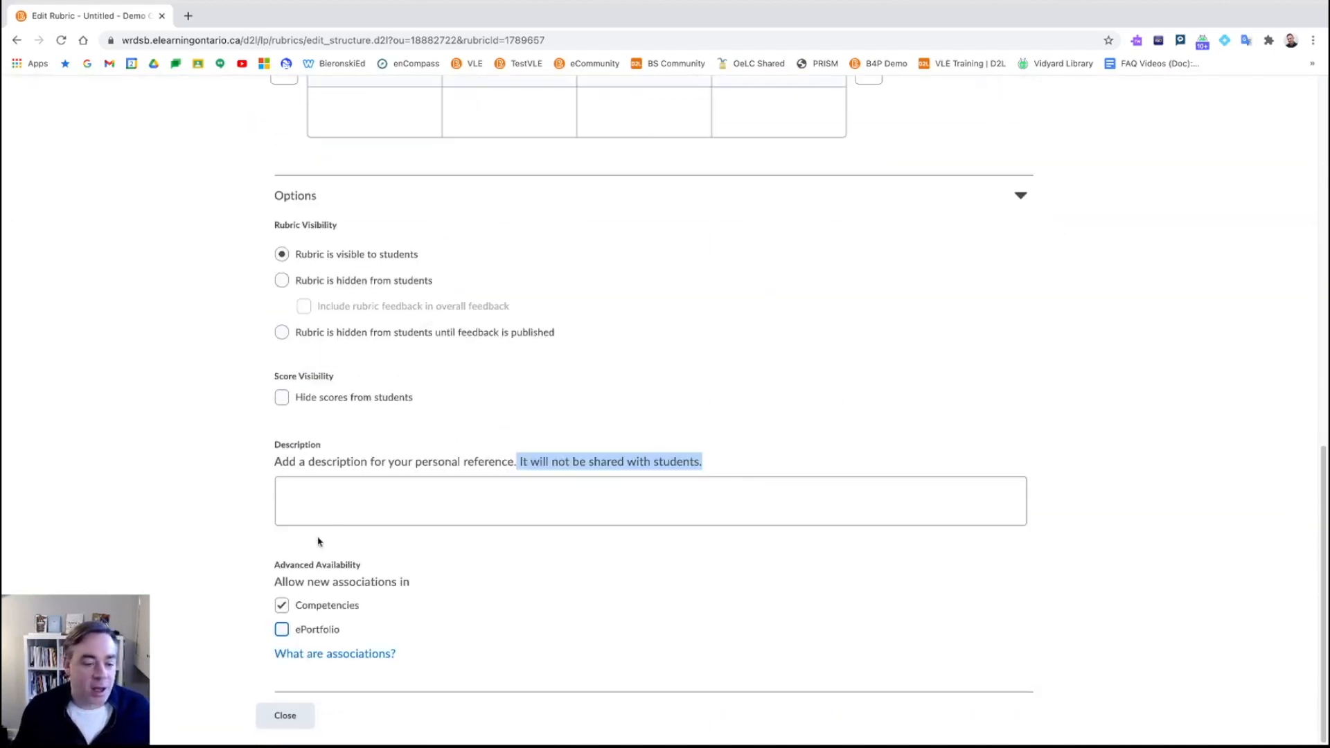
left_click(284, 715)
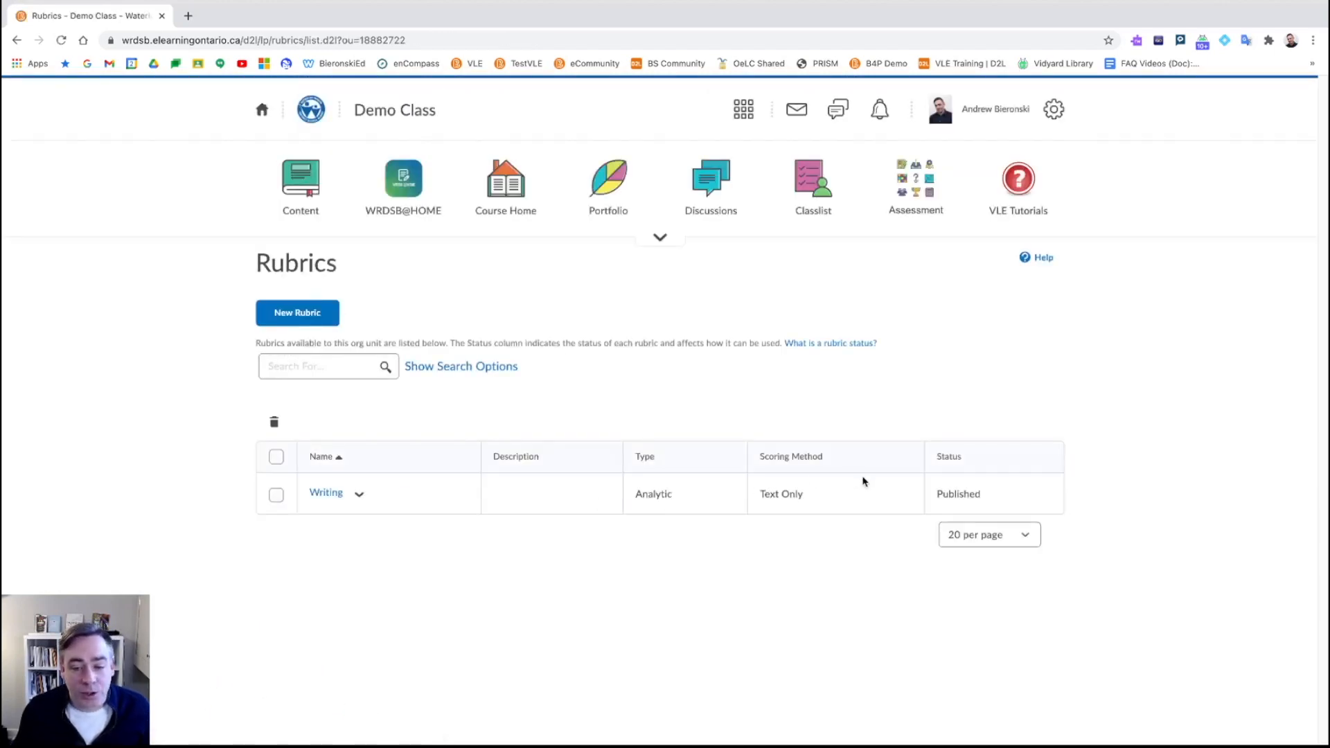
Step: Examine the actions available for the Writing rubric, including the Draft, Published and Archived status choices
left_click(359, 494)
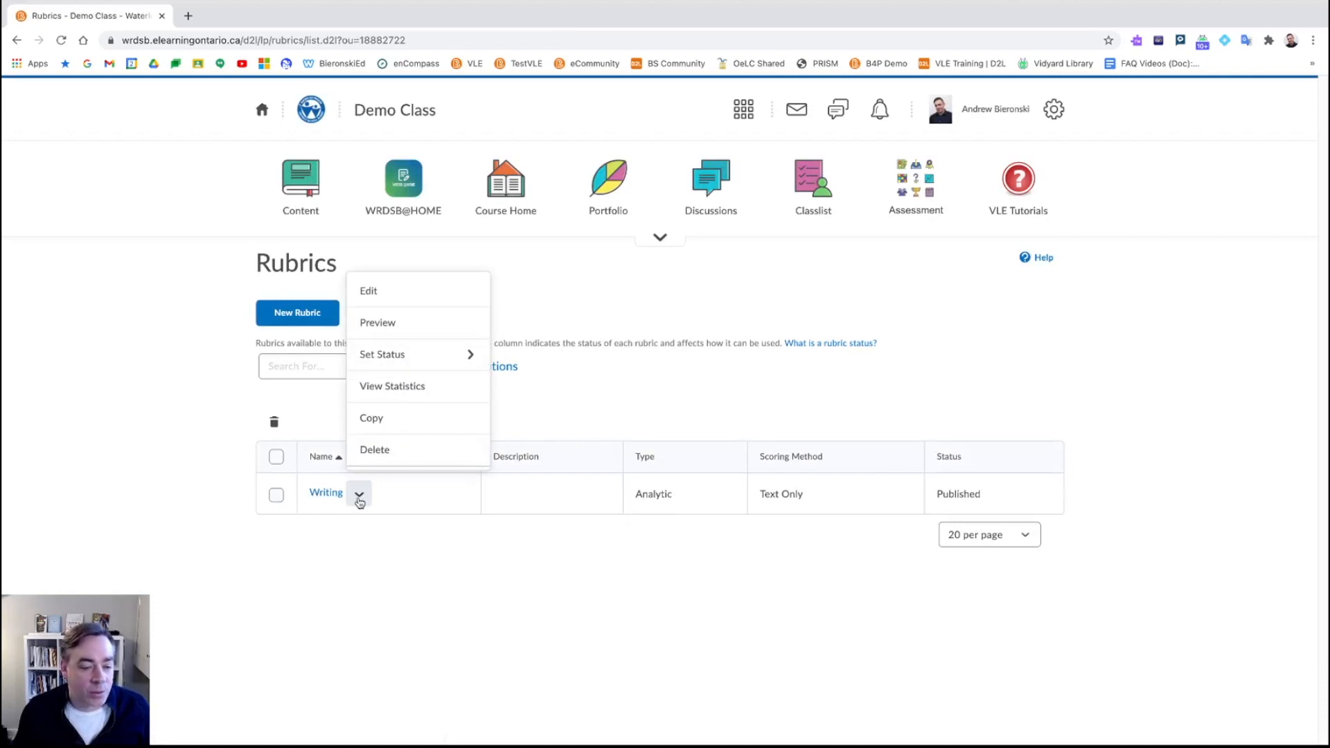
left_click(385, 537)
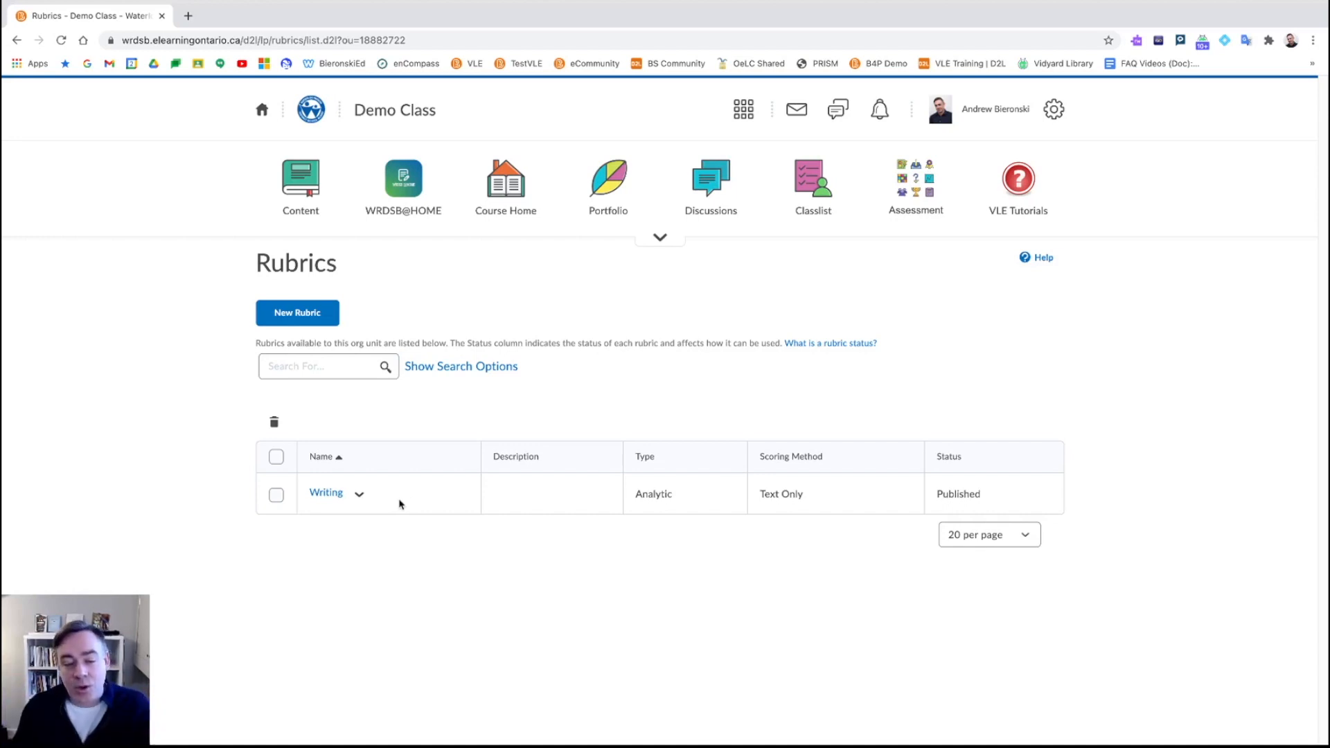
left_click(359, 494)
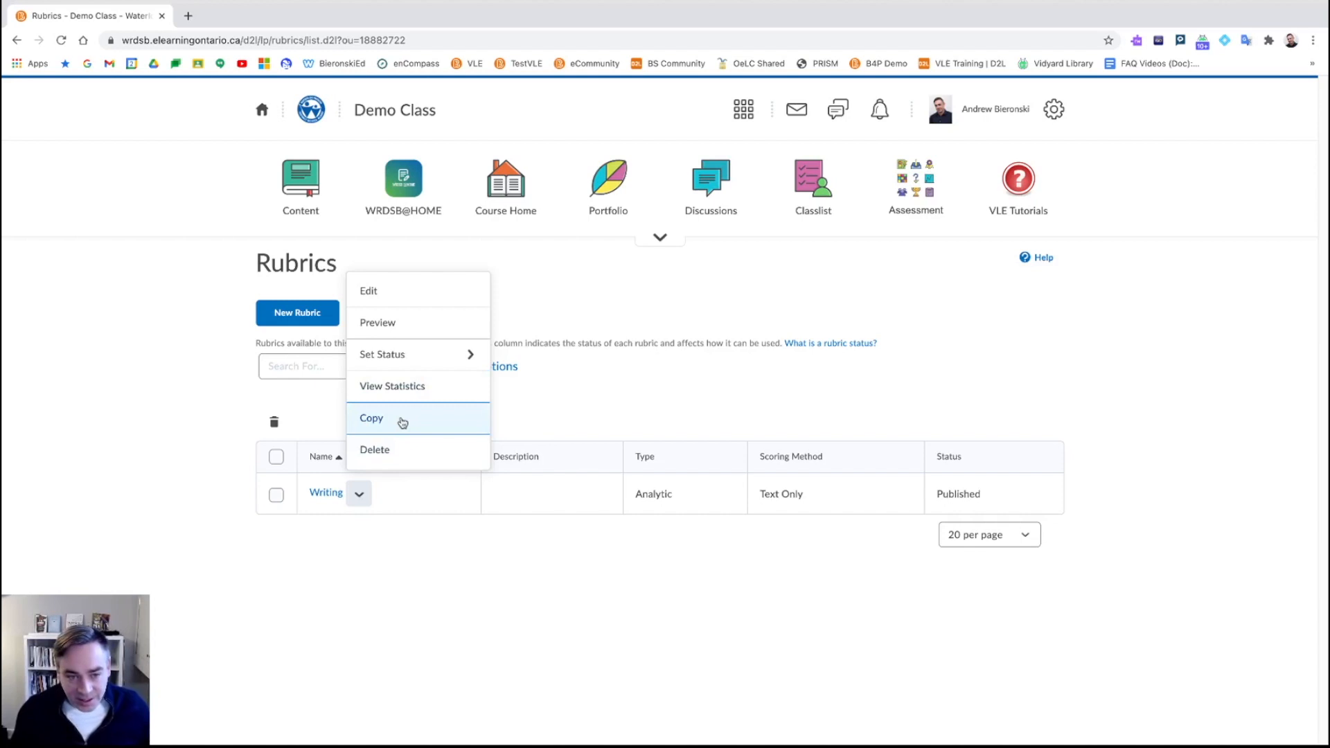
left_click(464, 357)
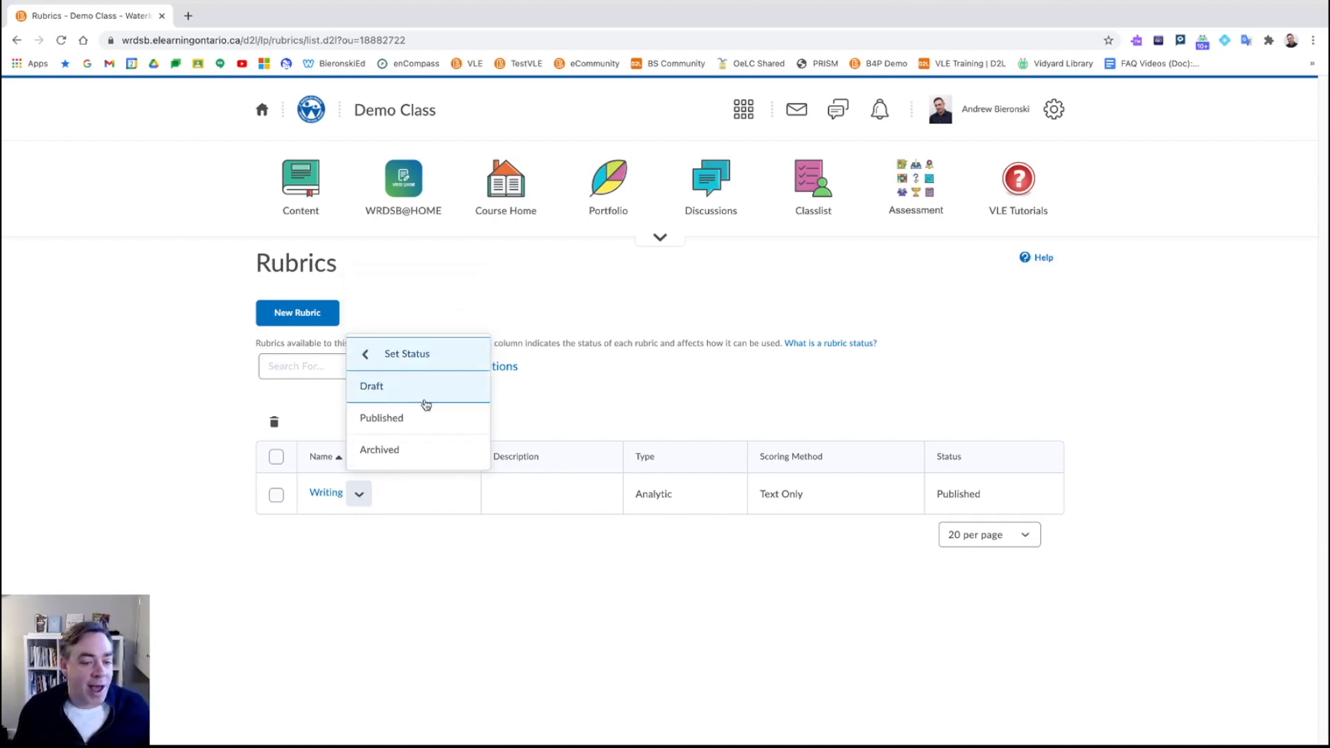
left_click(362, 355)
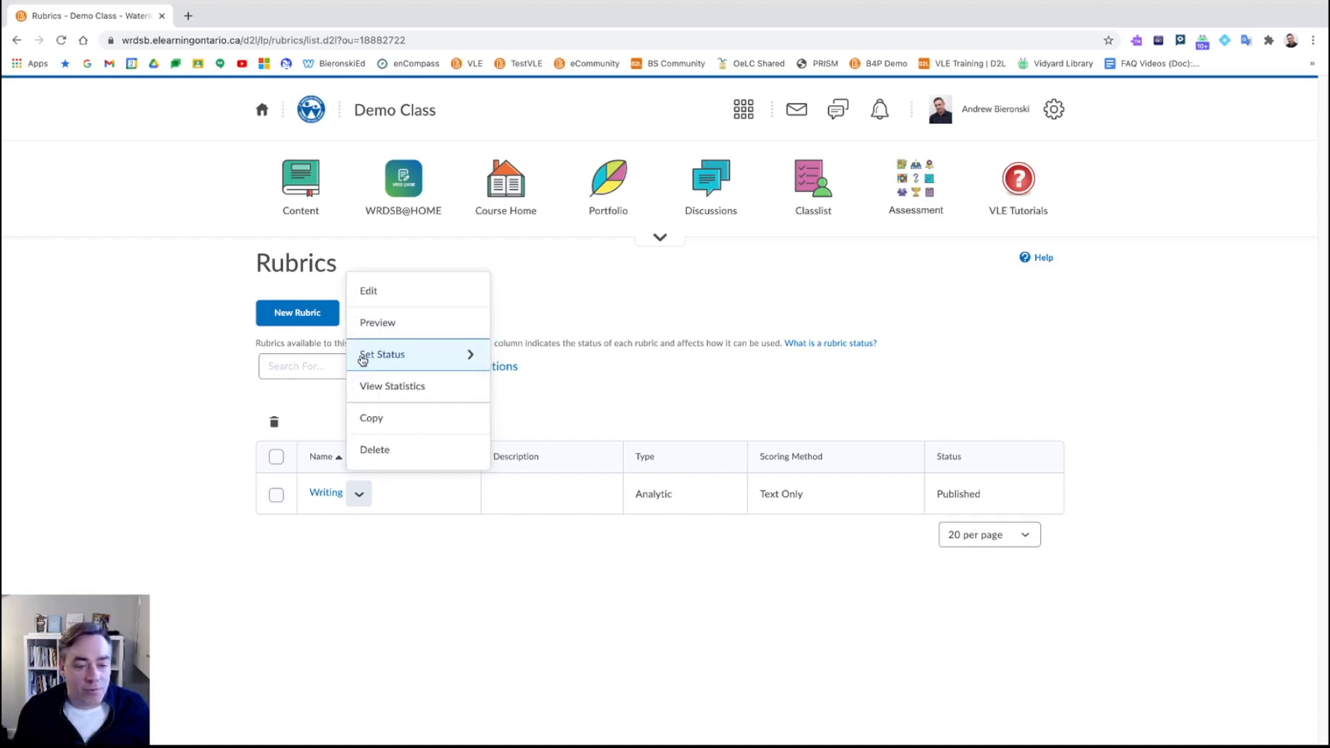
left_click(399, 613)
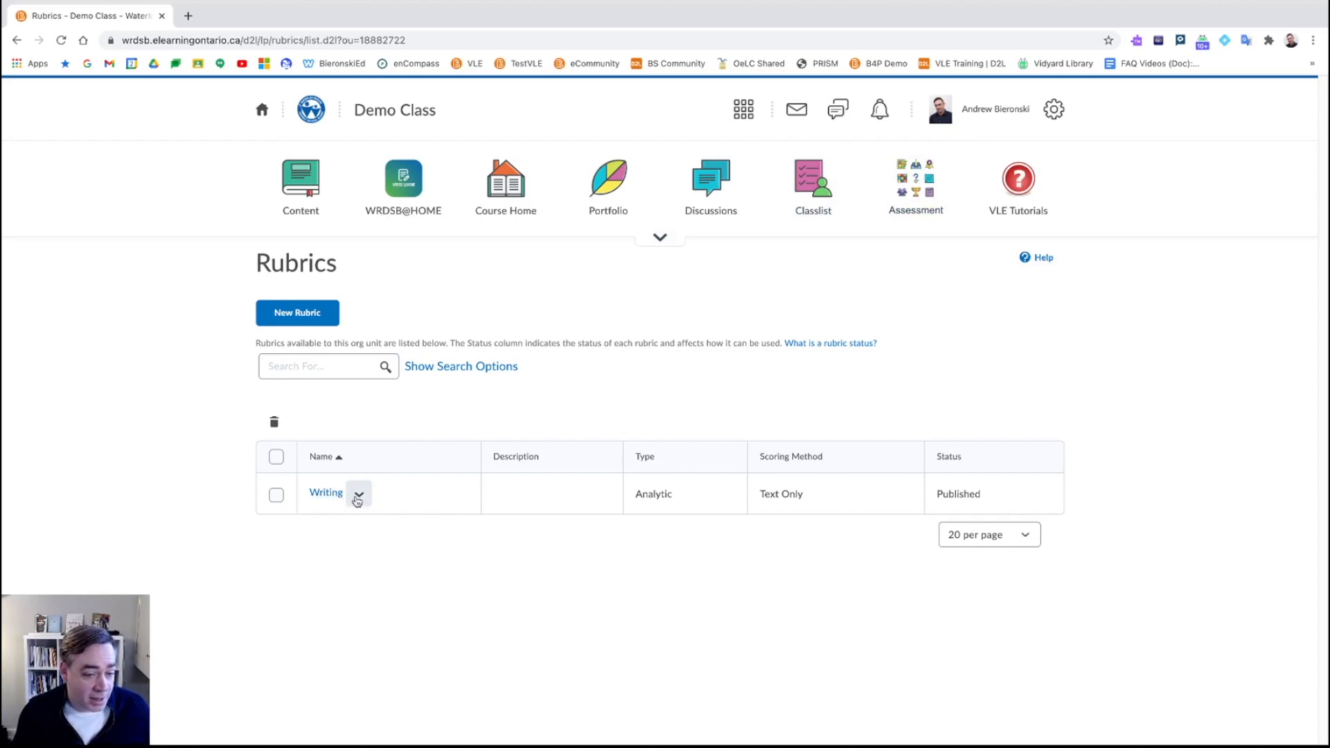
Step: Open the Assignment 1 folder for editing from the Assignments list
left_click(928, 204)
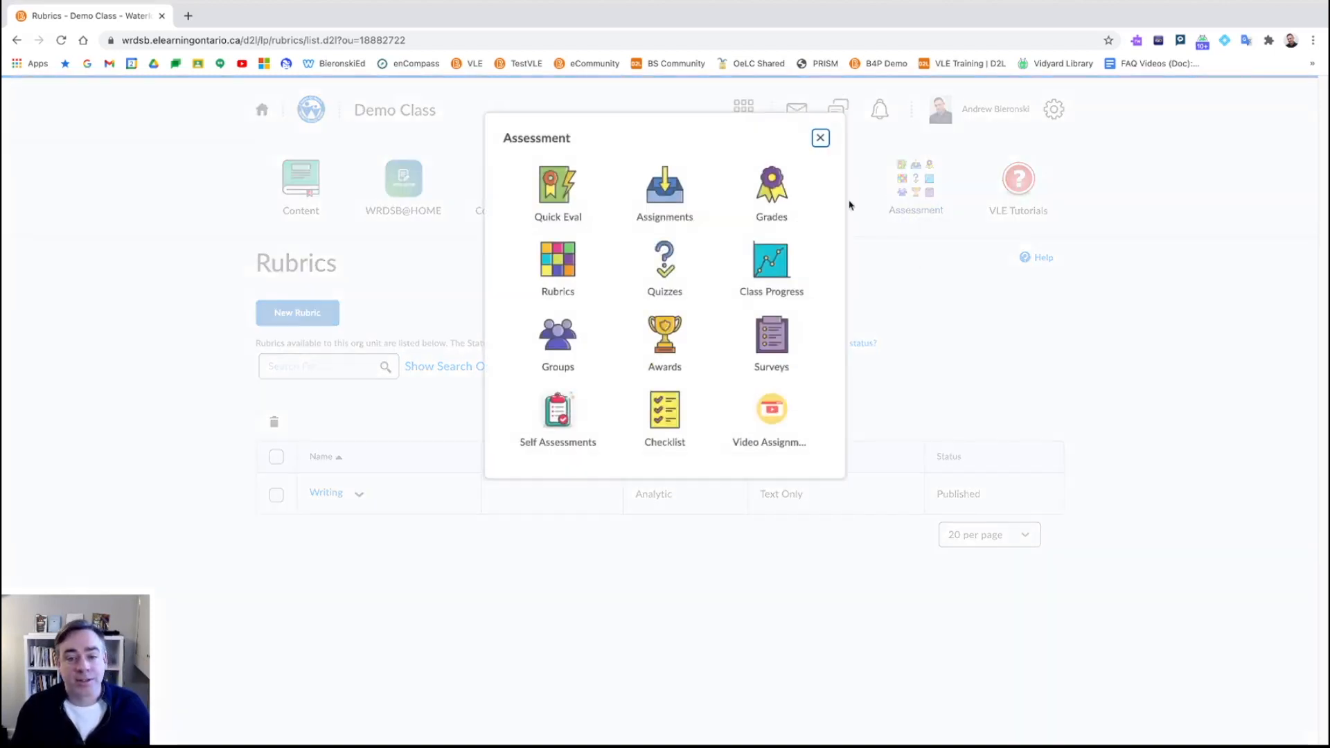
left_click(695, 200)
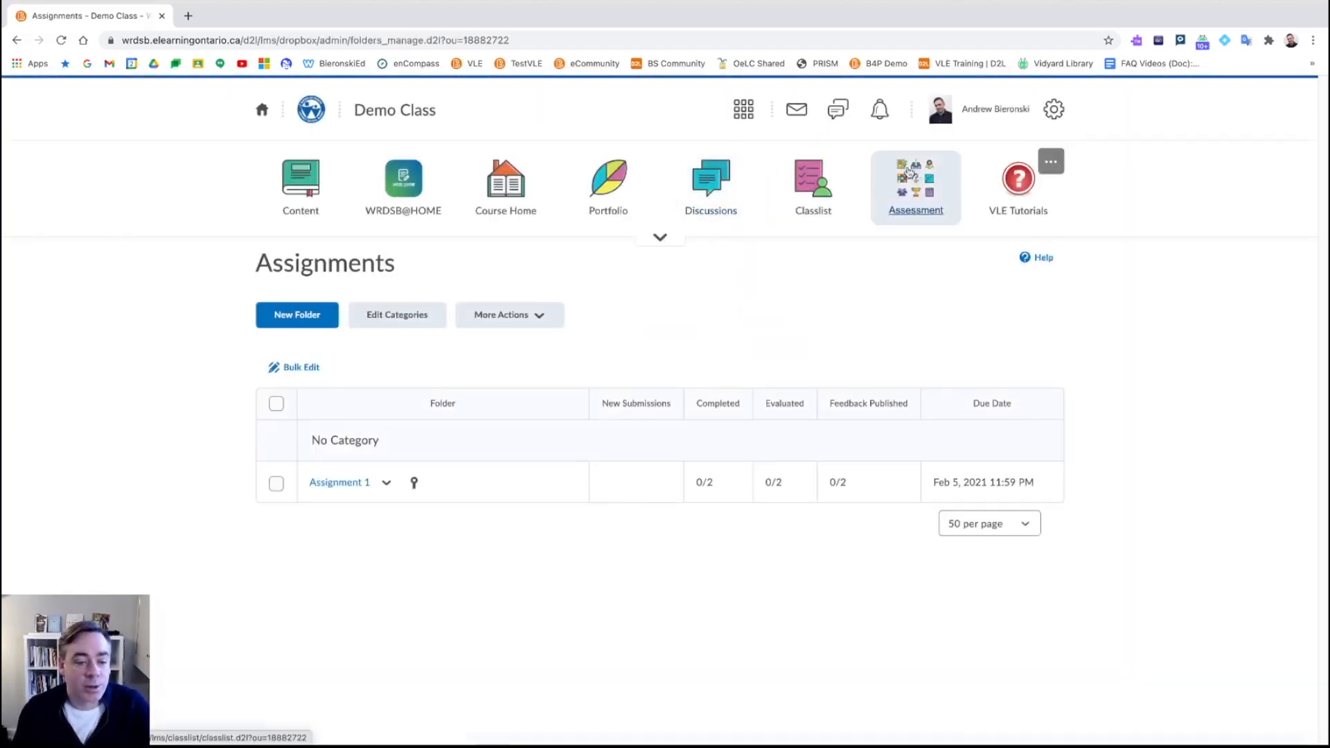
left_click(386, 483)
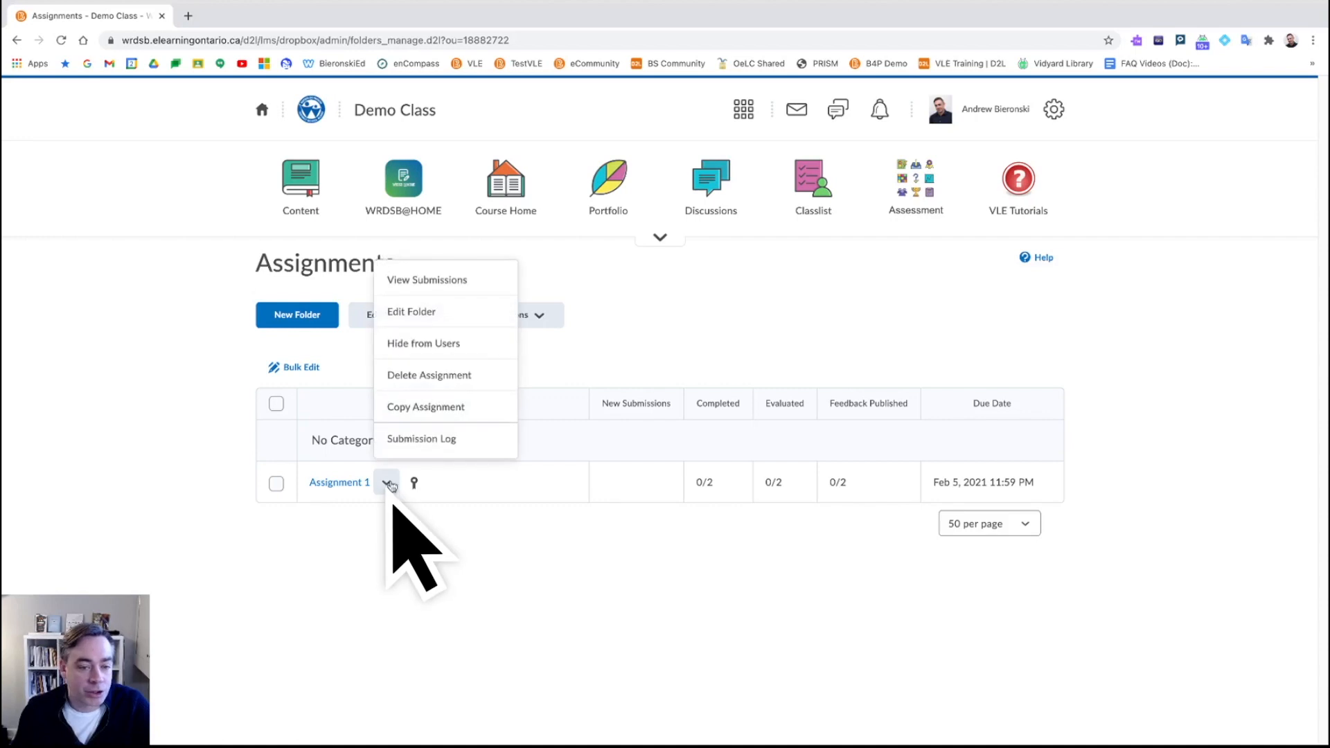
left_click(438, 319)
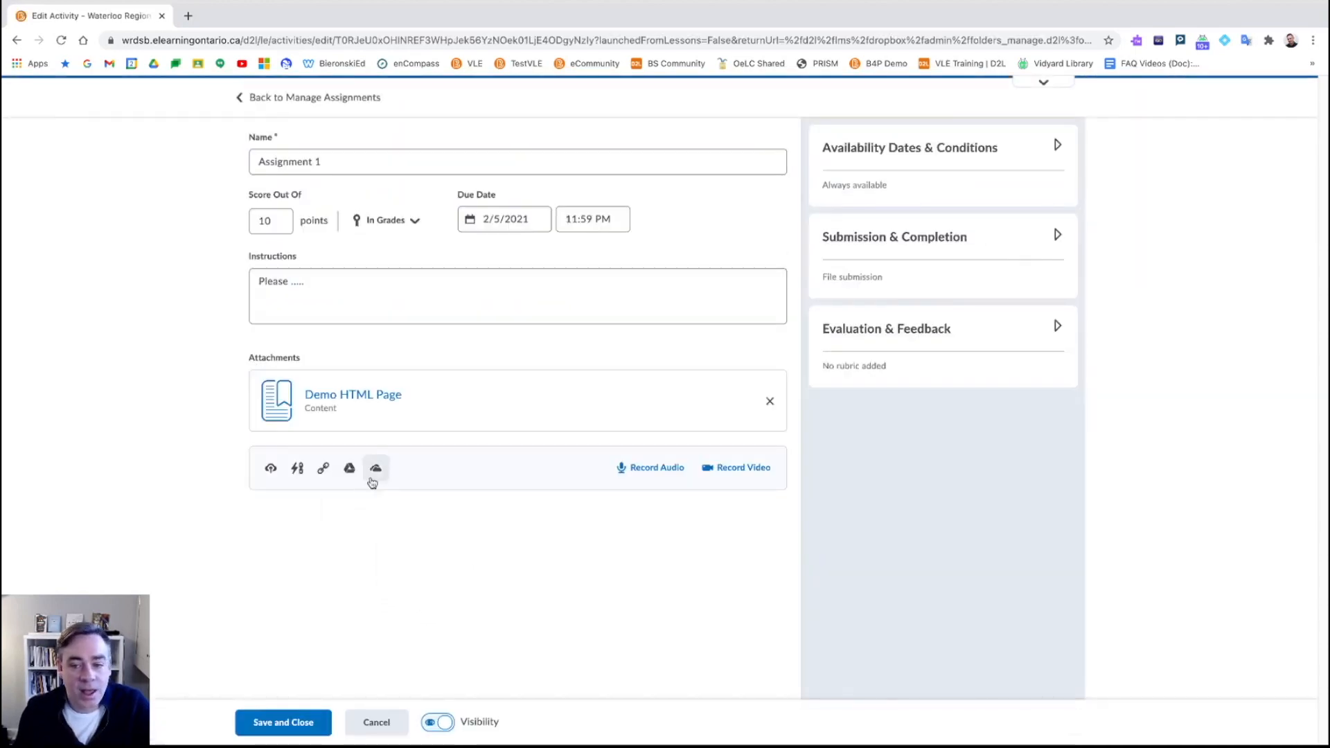
Step: Attach the existing Writing rubric to Assignment 1 in its evaluation and feedback settings
left_click(1056, 326)
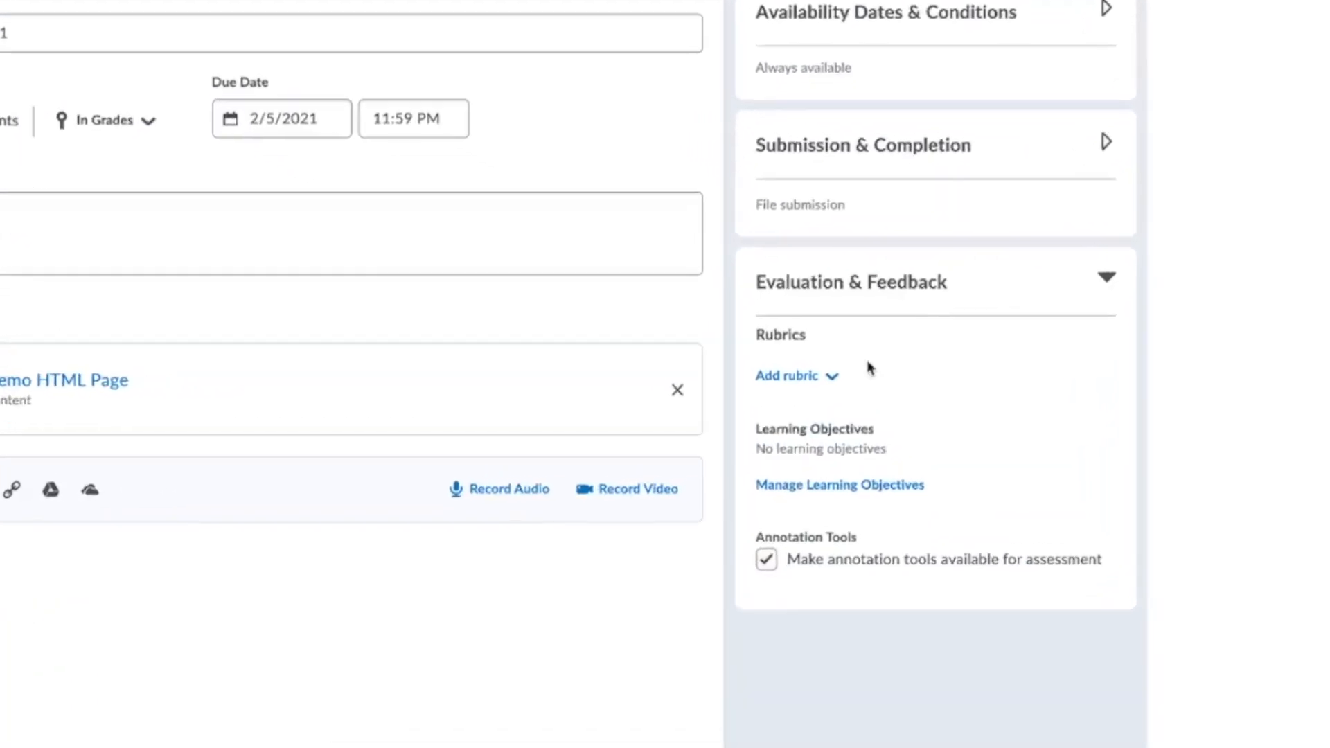
left_click(829, 377)
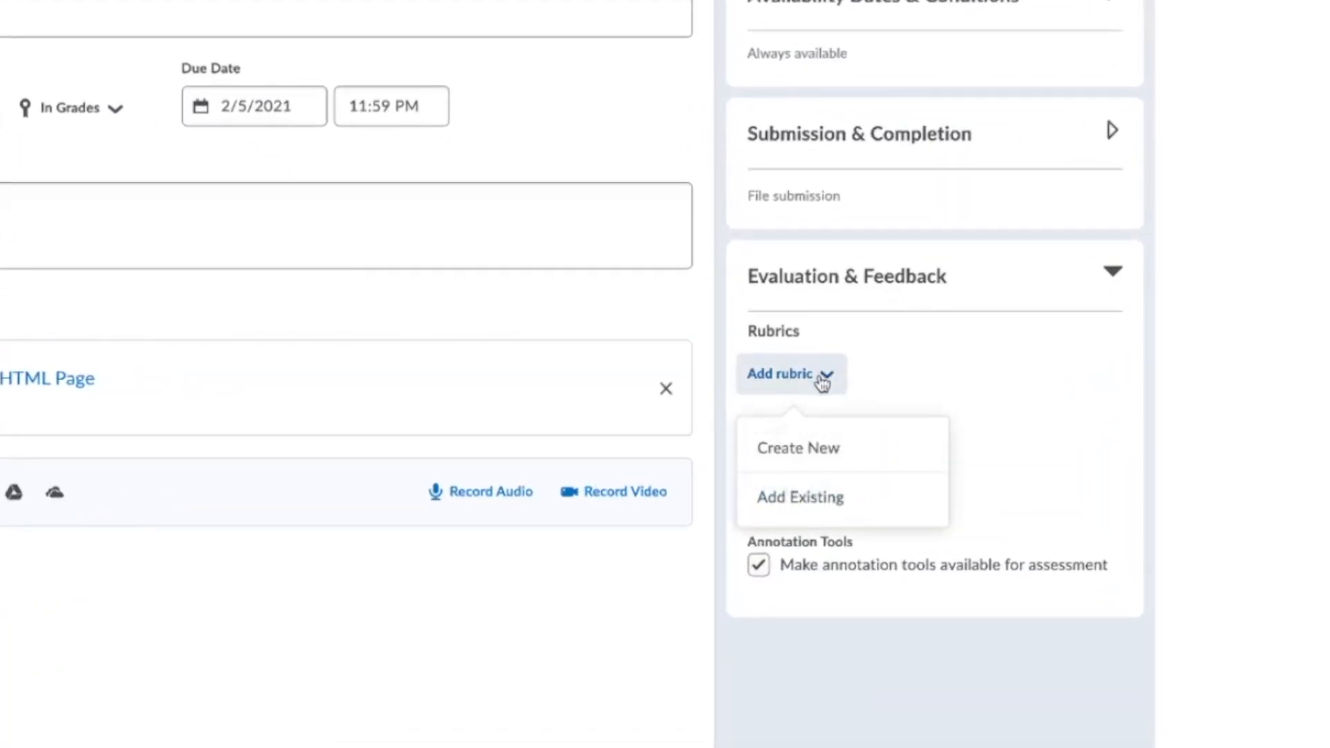
left_click(782, 512)
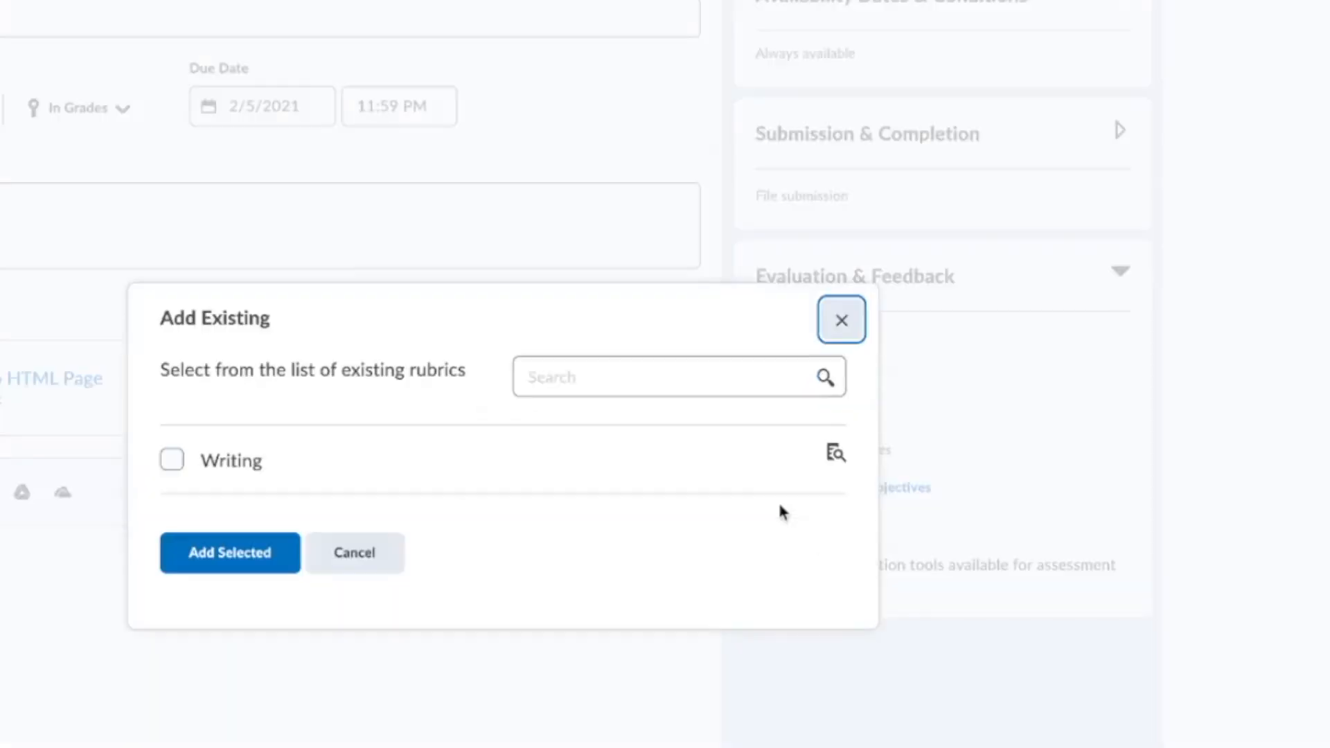
left_click(171, 461)
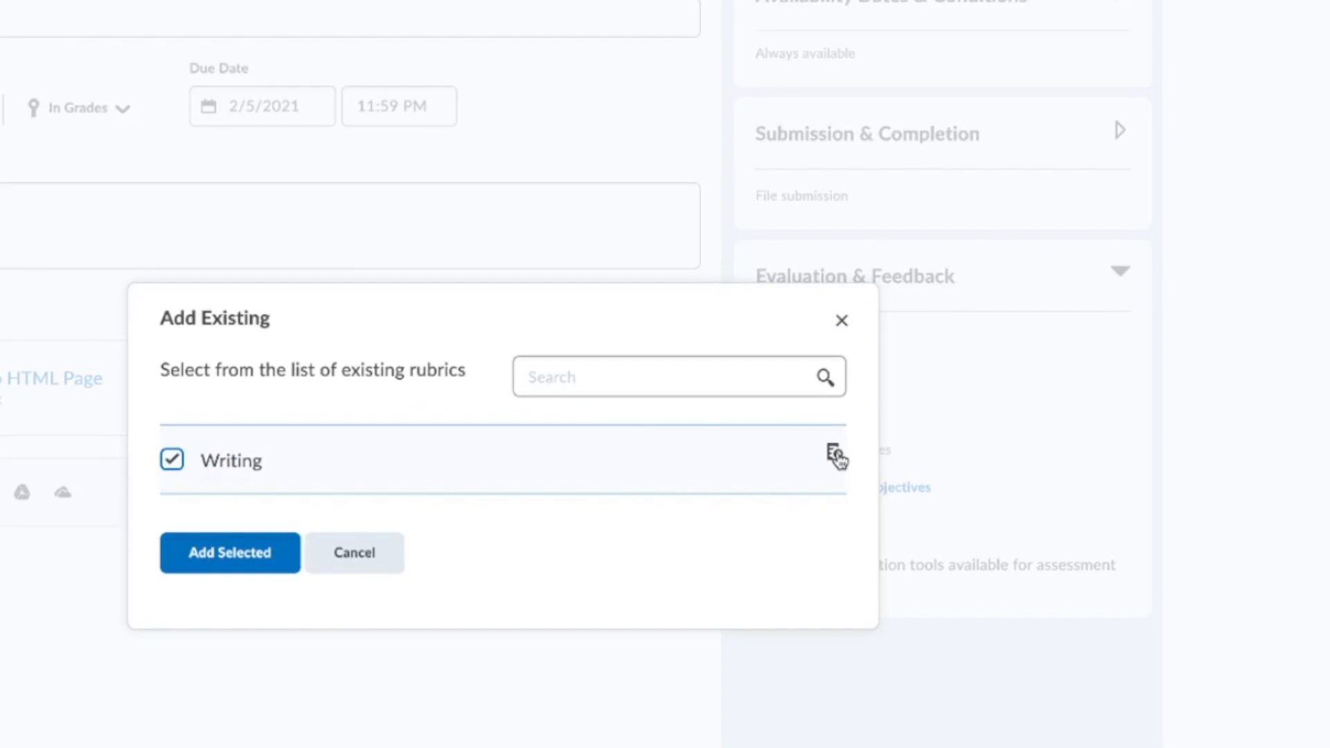
left_click(250, 554)
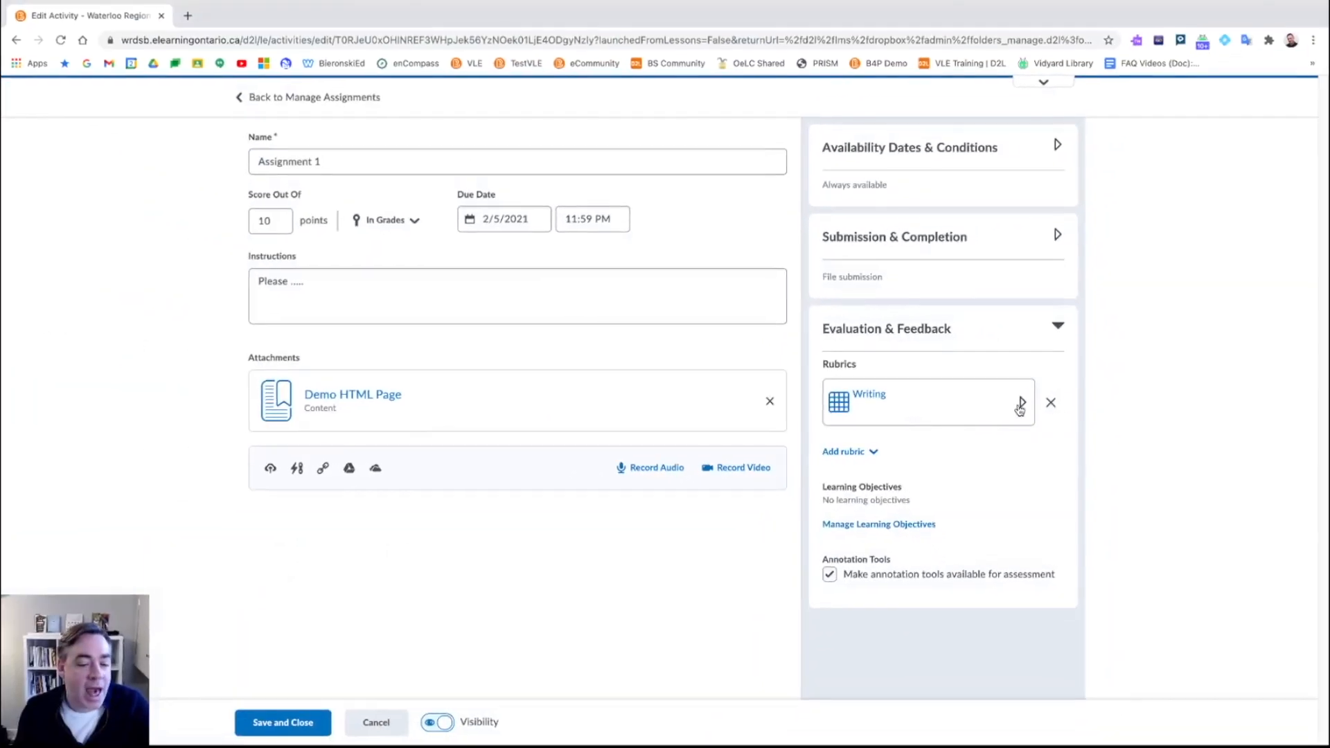
Step: Preview the attached Writing rubric's levels for the Spelling and Grammer criterion and the New Criterion
left_click(1021, 403)
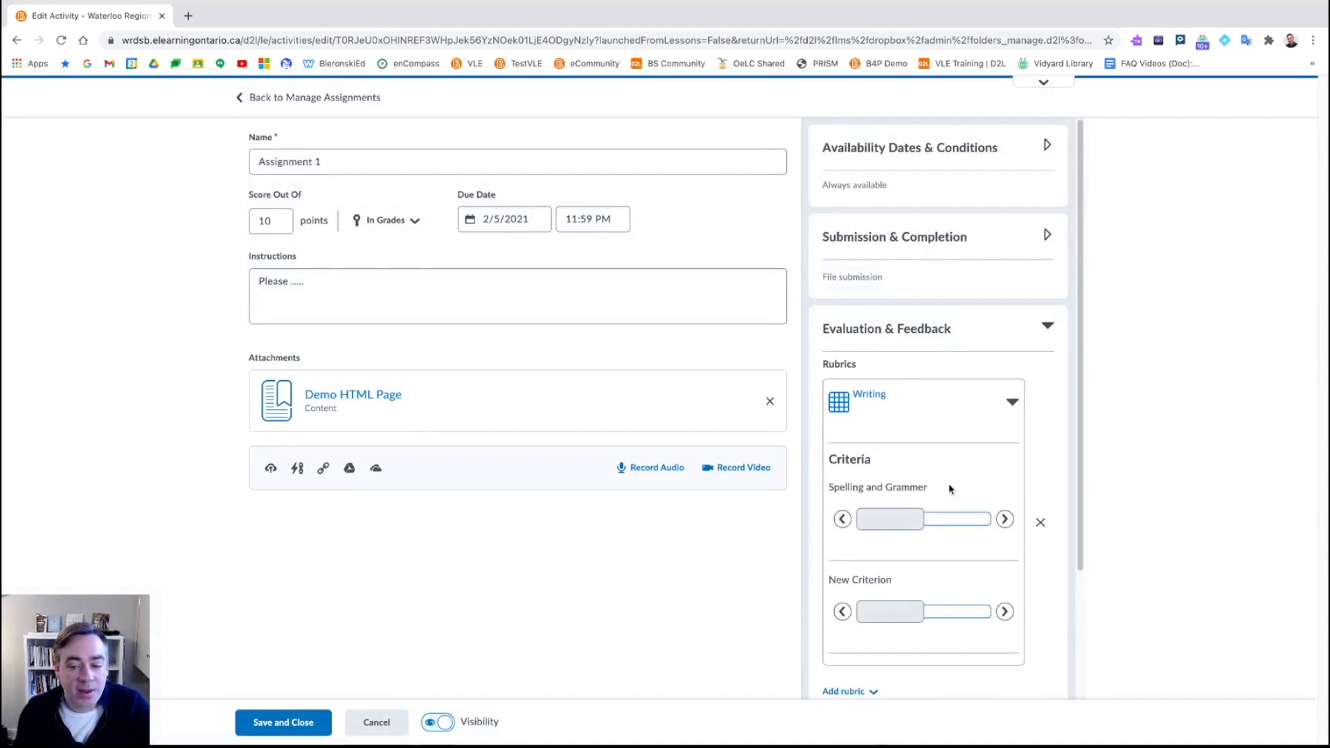
scroll(958, 480, "down", 1)
left_click(947, 501)
left_click(944, 614)
left_click(900, 608)
left_click(907, 507)
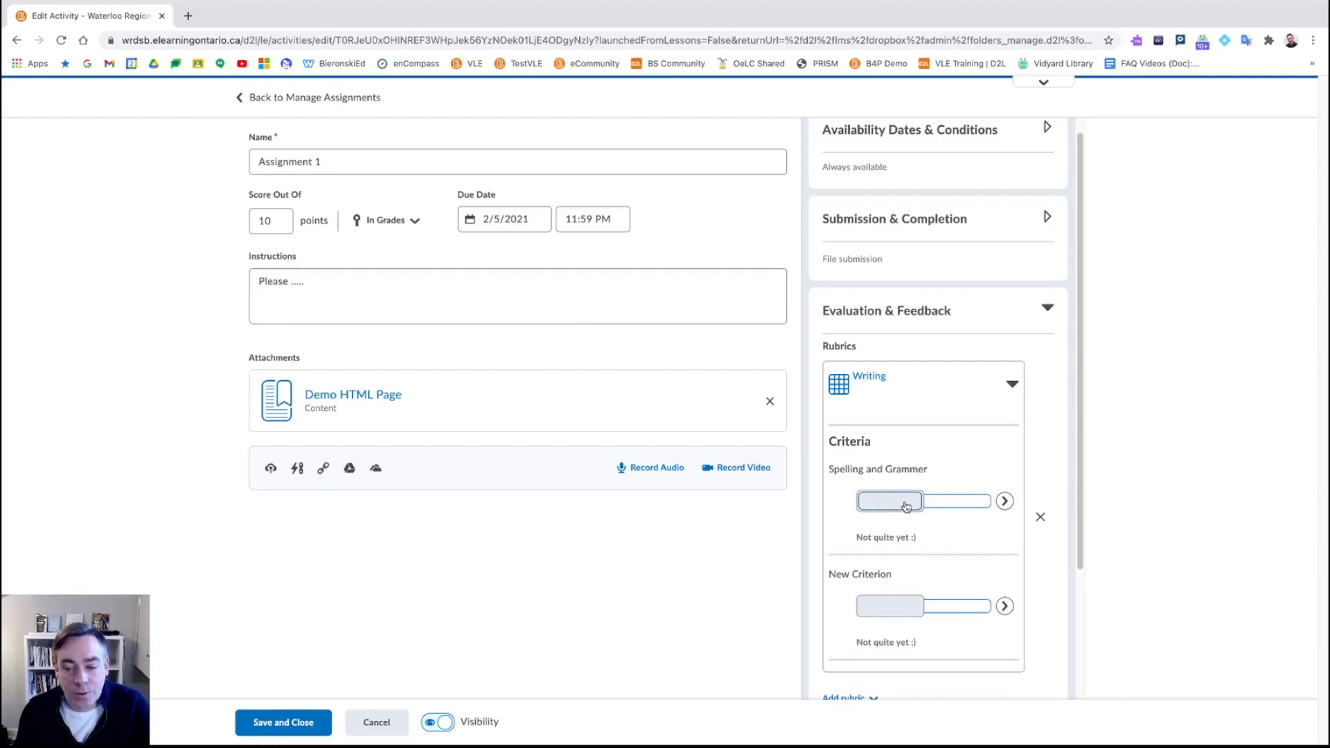
scroll(948, 498, "down", 1)
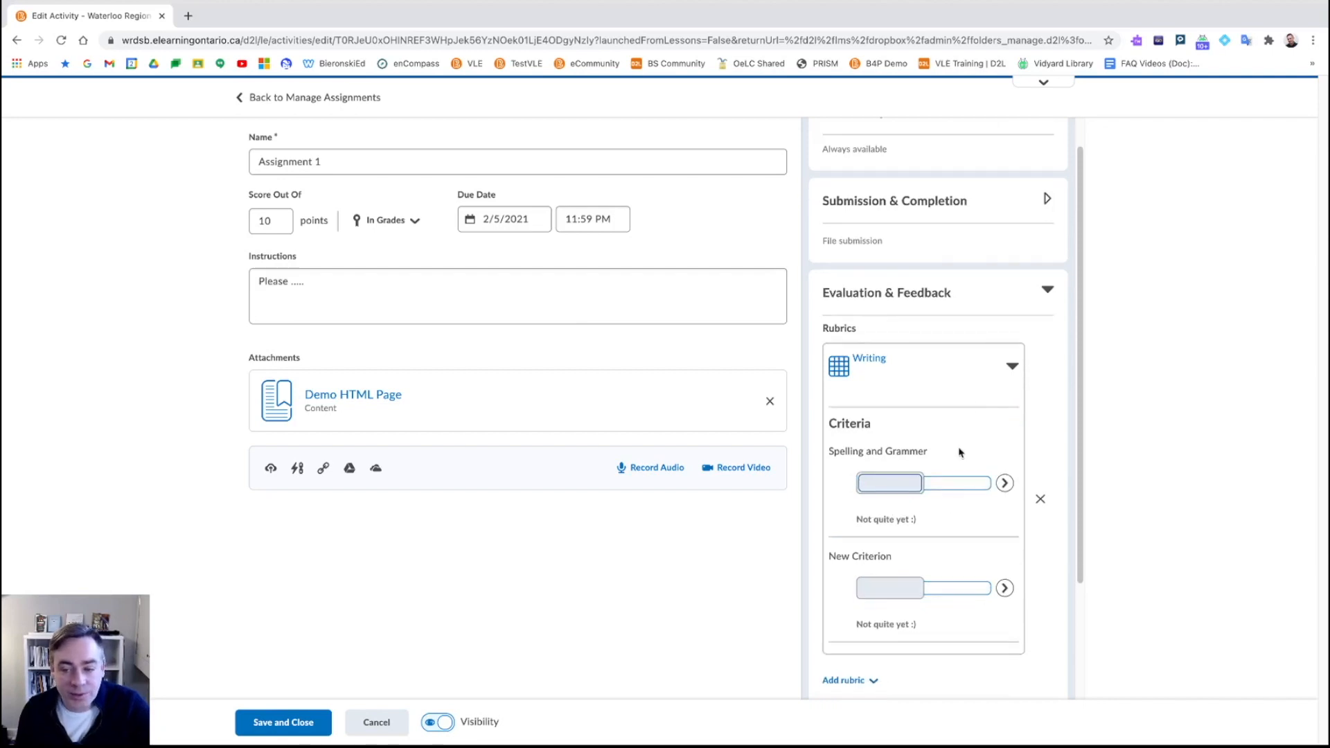
Step: Collapse the Writing rubric preview, then save and close Assignment 1
left_click(1012, 367)
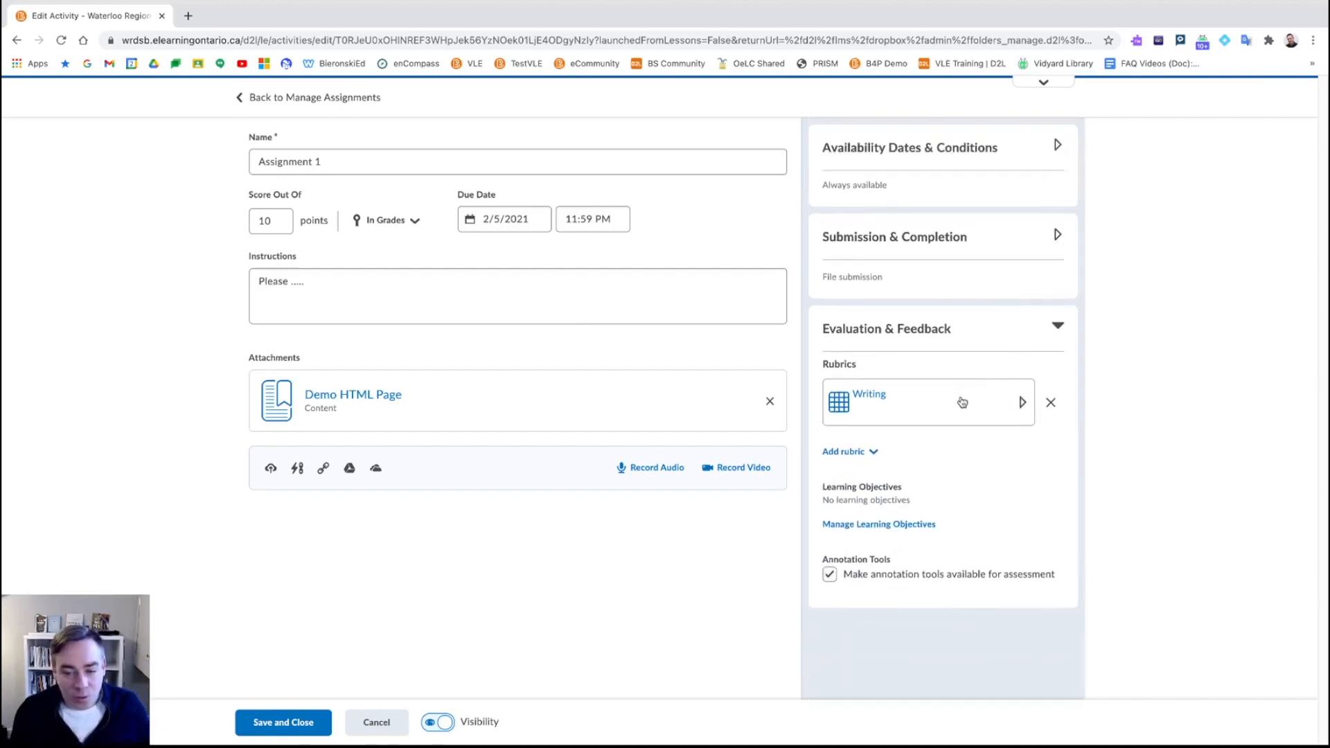
left_click(299, 725)
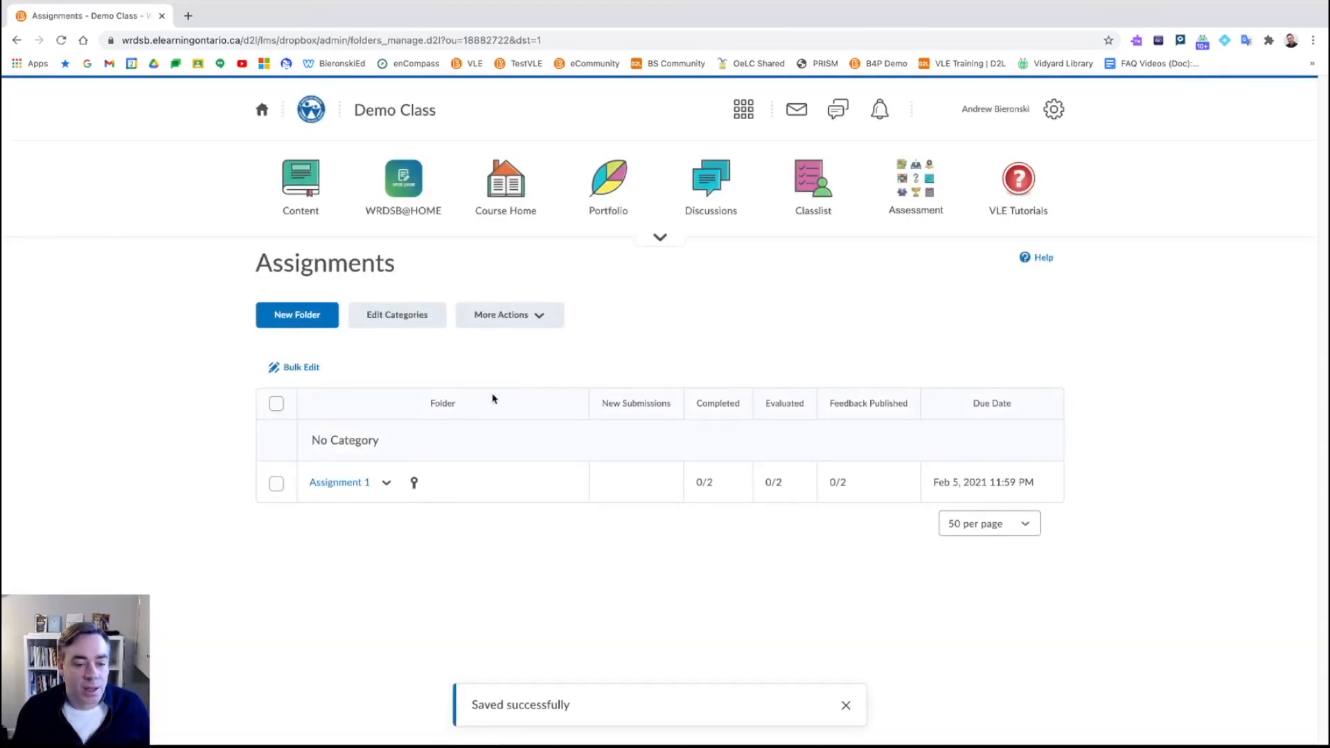
Step: Return to the Rubrics list and check the association indicator beside the Writing rubric
left_click(916, 183)
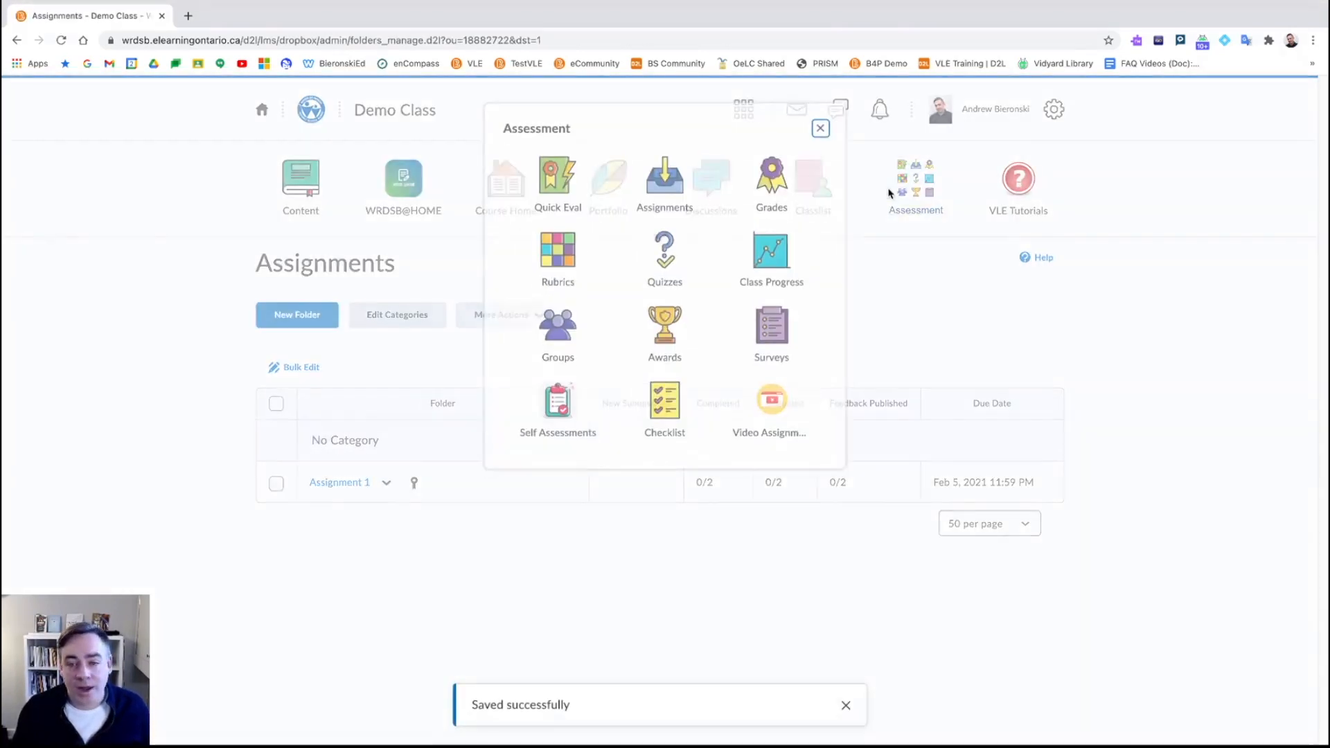
left_click(564, 267)
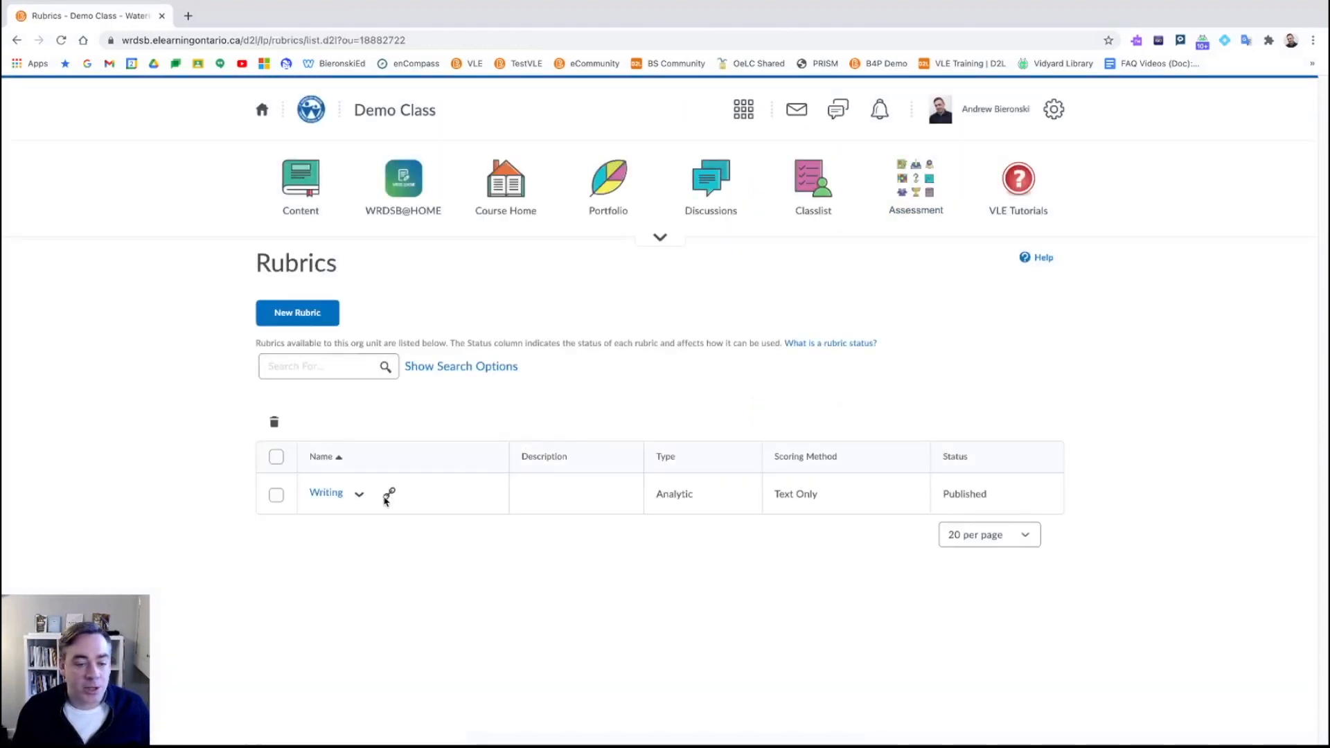
mouse_move(388, 499)
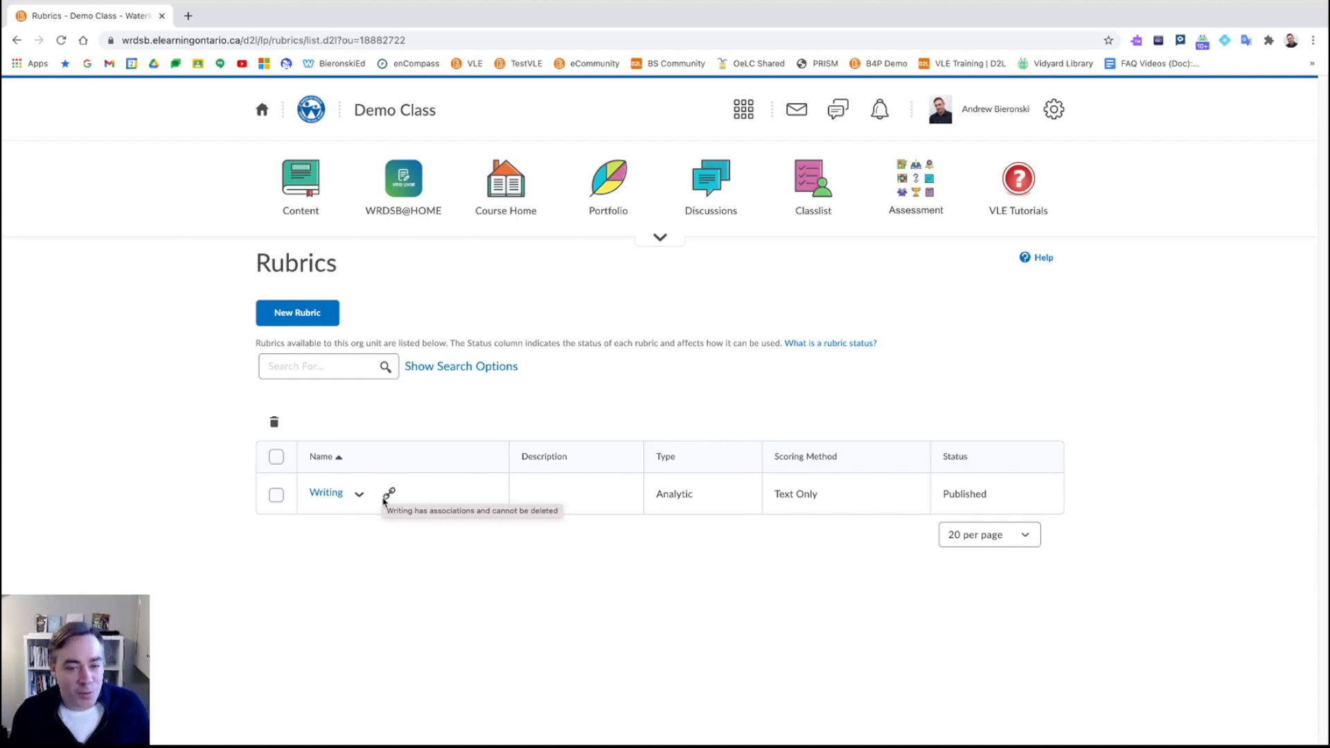
left_click(926, 190)
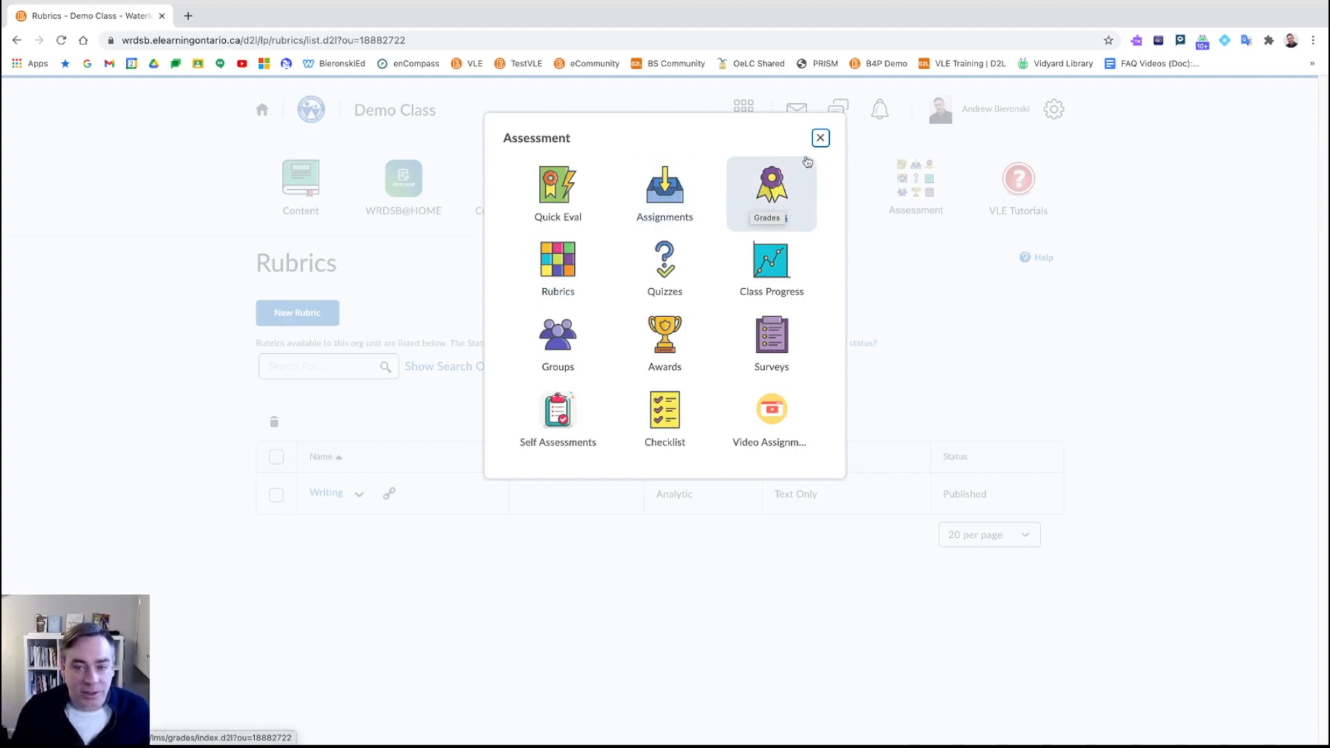
left_click(820, 138)
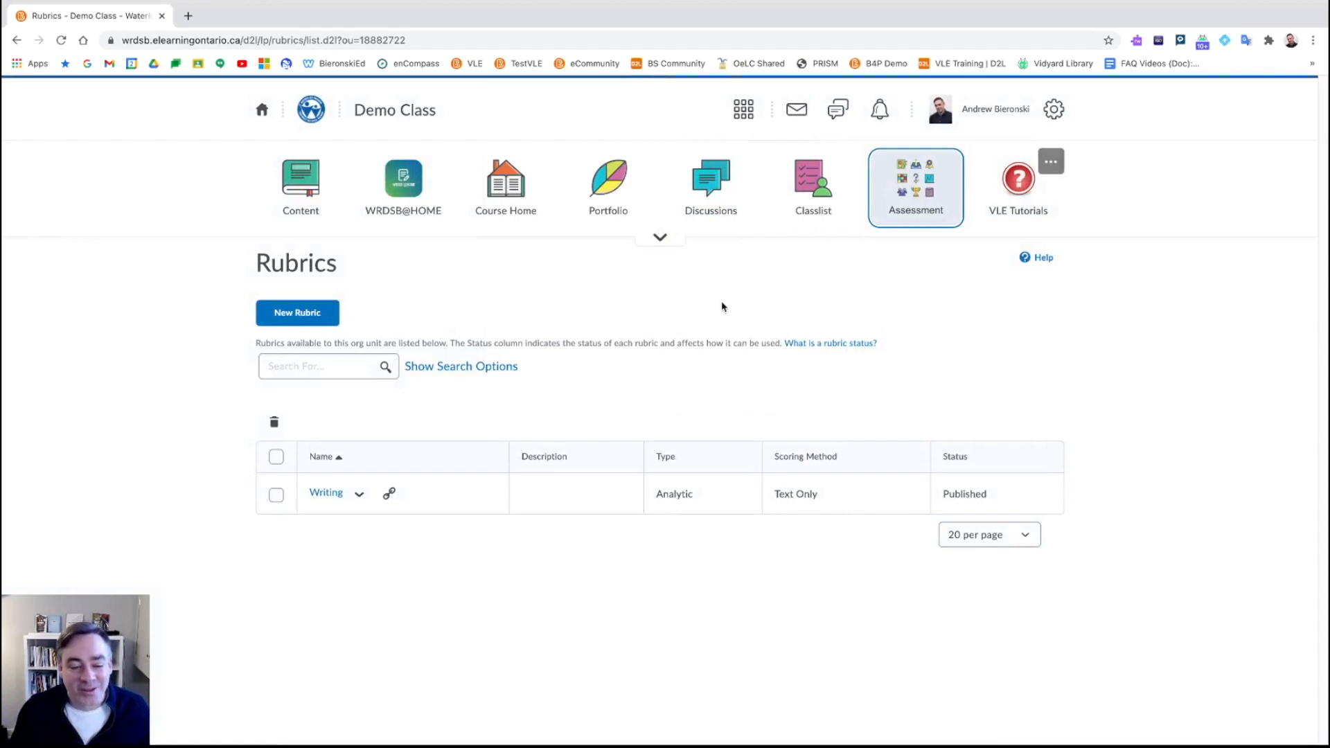